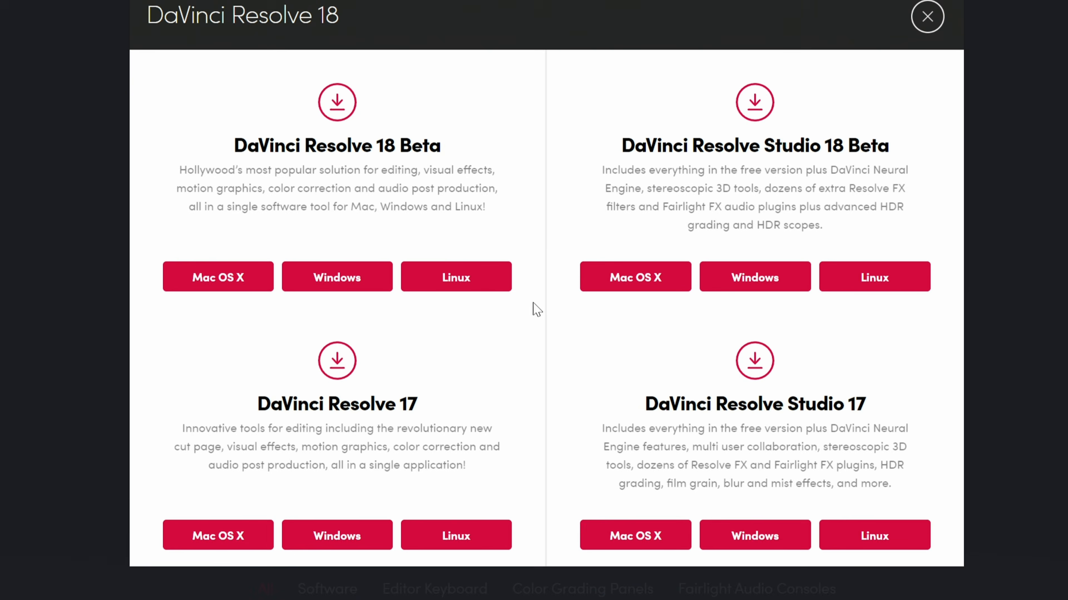
{"action": "left_click_drag", "start_coordinate": [311, 379], "coordinate": [8, 190]}
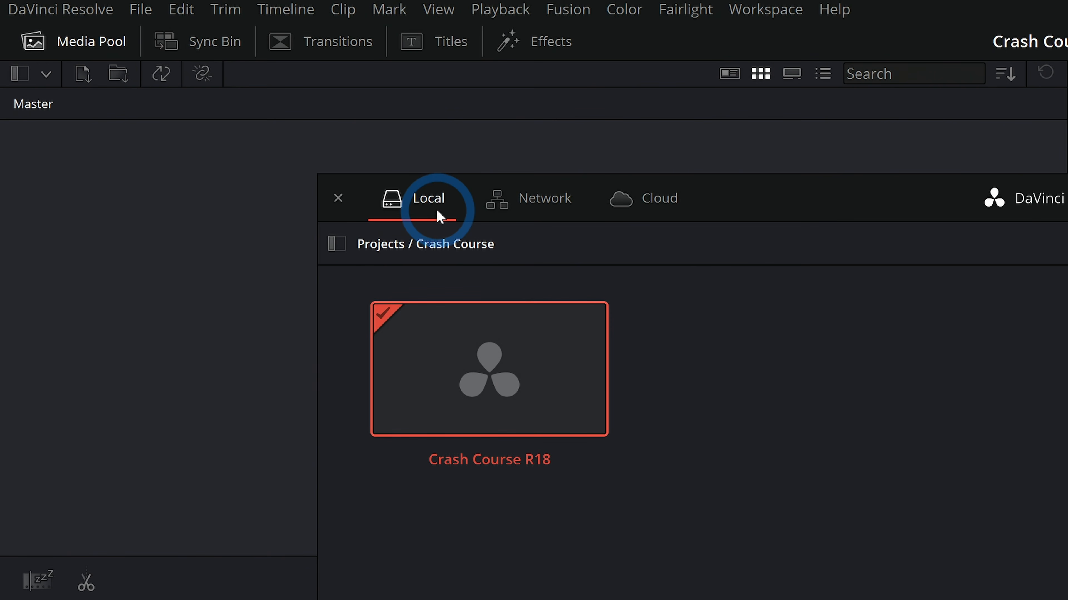
- View the Network and Cloud project libraries in the Project Manager and hide the library list
{"action": "left_click", "coordinate": [533, 200]}
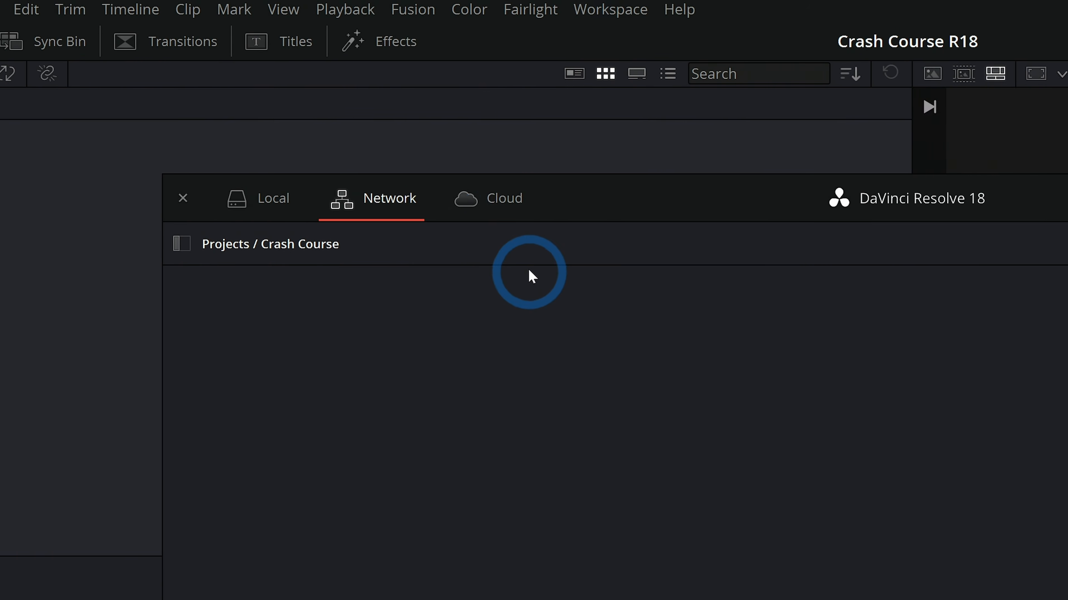
{"action": "left_click", "coordinate": [536, 201]}
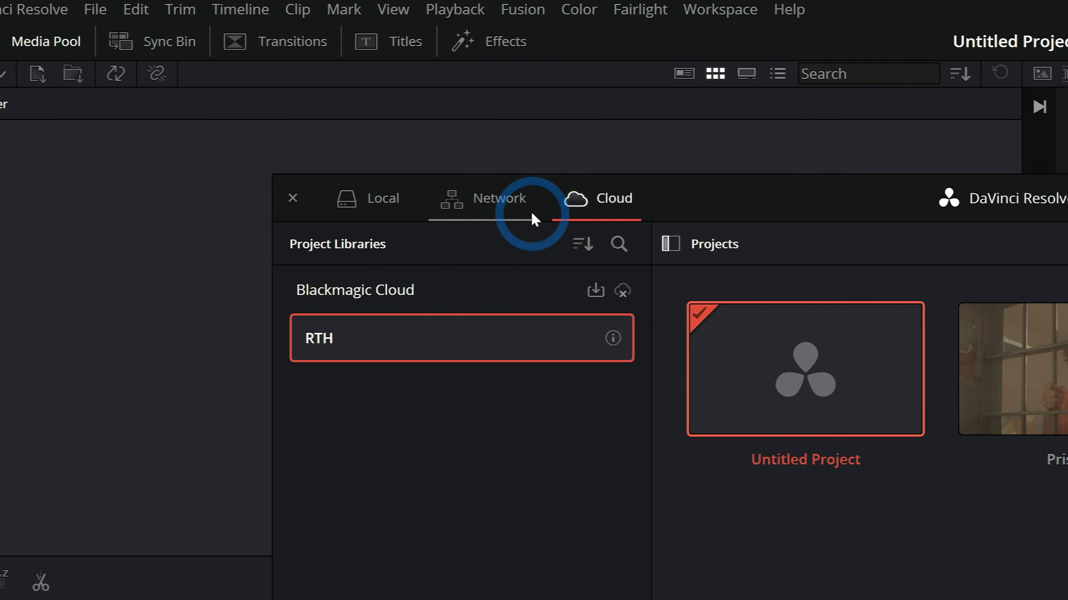
{"action": "left_click", "coordinate": [670, 244]}
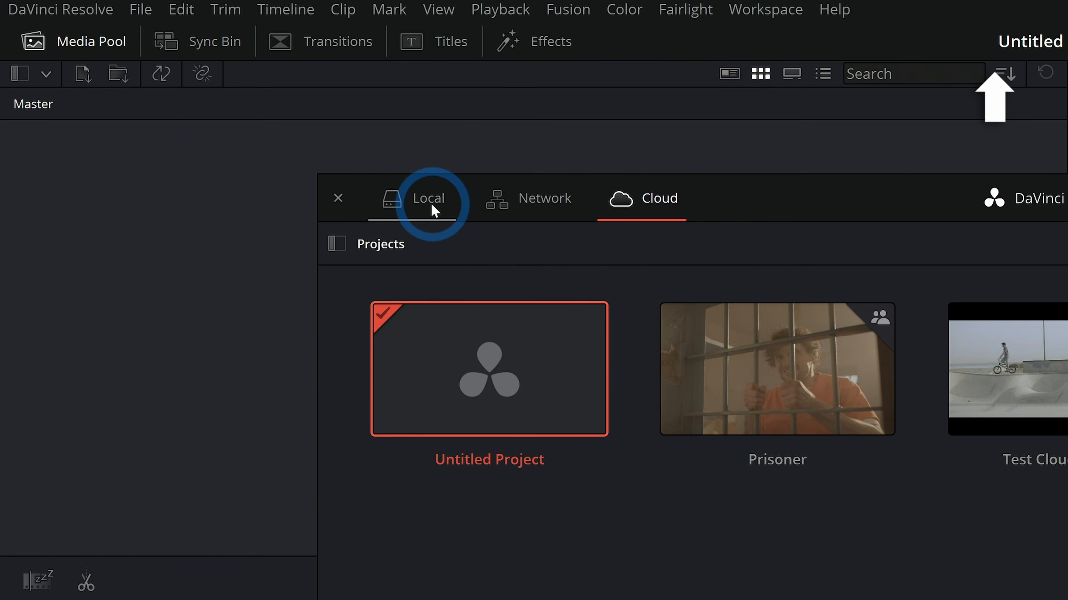
- Open the CrashCourse project from the local project library
{"action": "left_click", "coordinate": [216, 103]}
{"action": "double_click", "coordinate": [690, 295]}
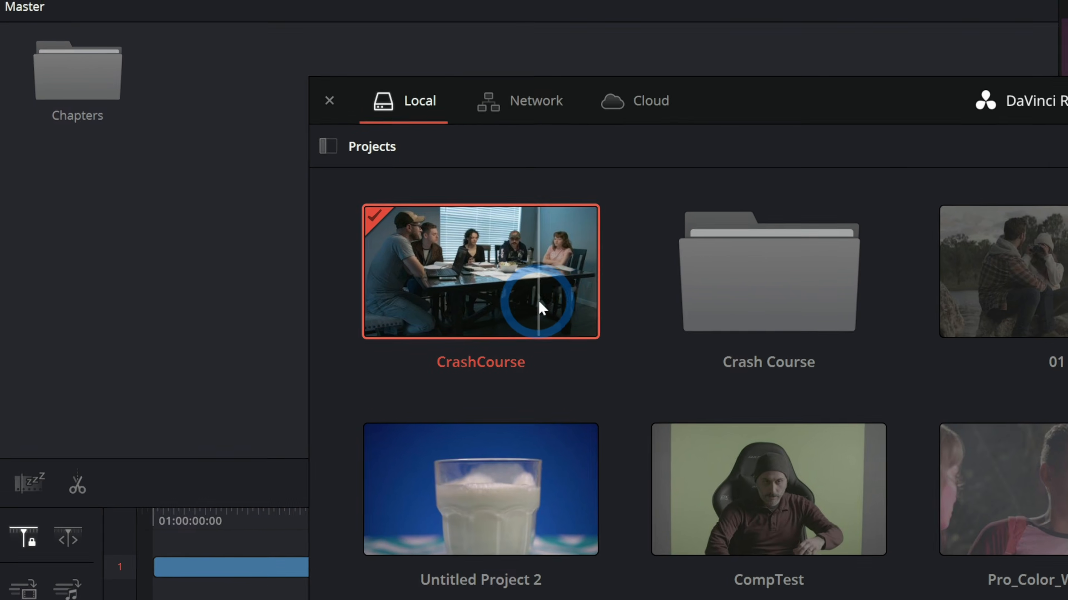
{"action": "double_click", "coordinate": [522, 290]}
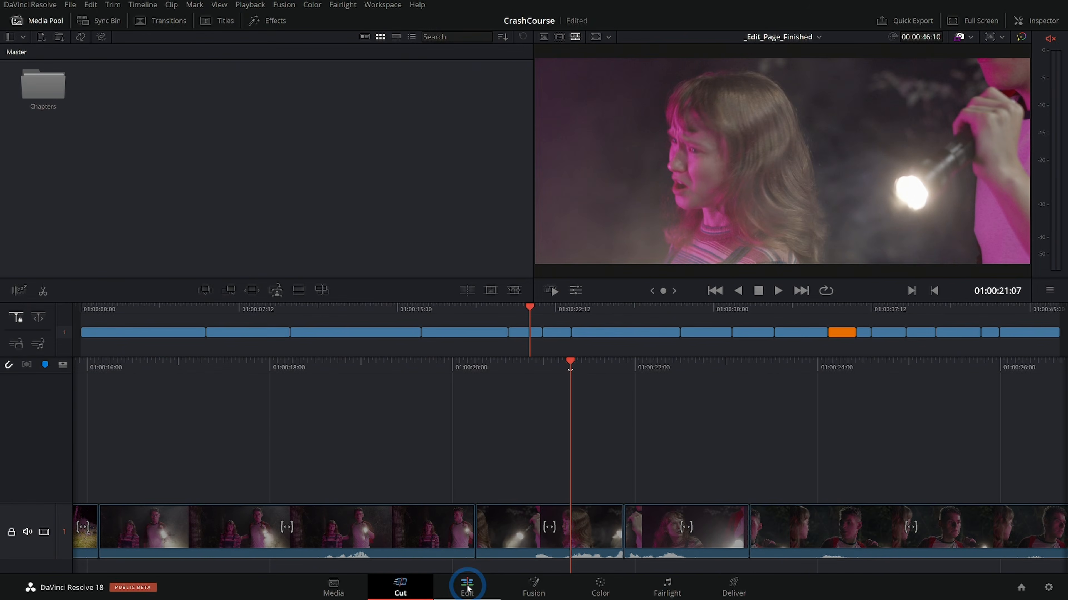
- View the project on the Edit, Fusion, Color and Fairlight pages in turn, ending back on the Edit page
{"action": "left_click", "coordinate": [467, 588]}
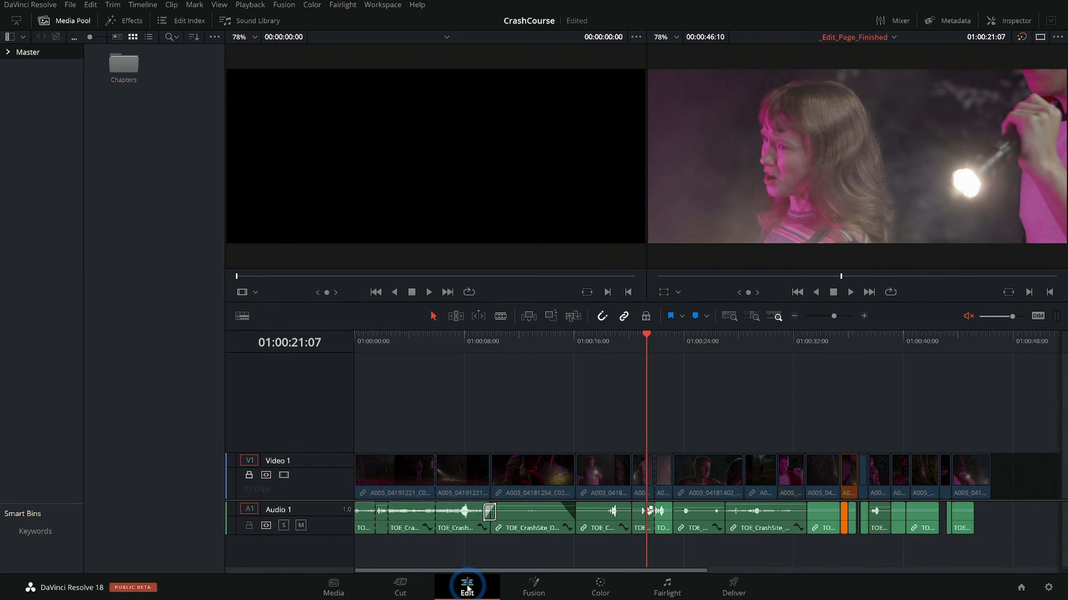
{"action": "left_click", "coordinate": [534, 587]}
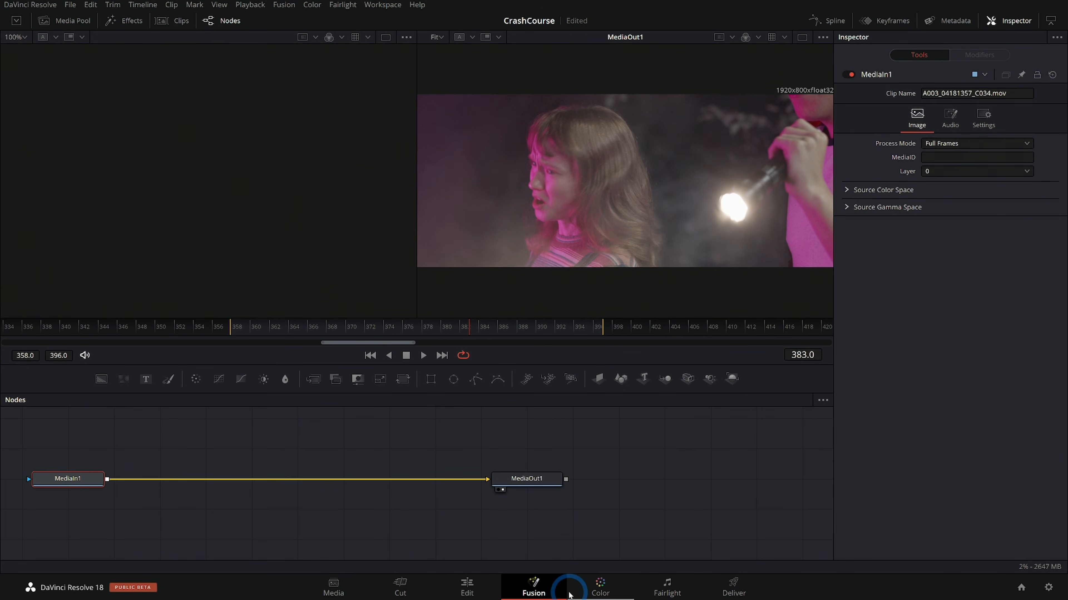
{"action": "left_click", "coordinate": [606, 586]}
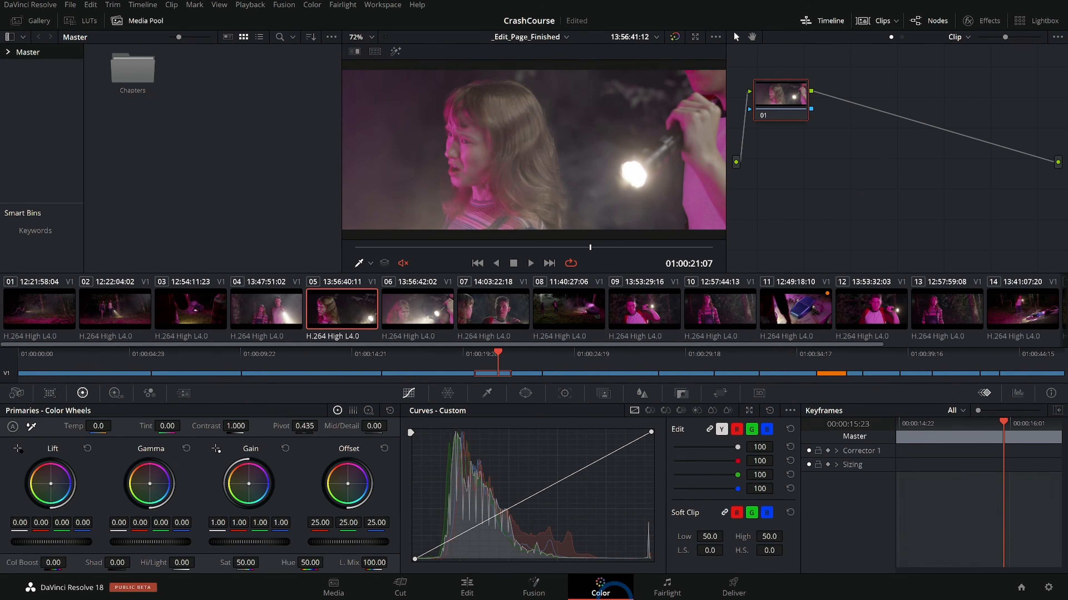
{"action": "left_click", "coordinate": [662, 593]}
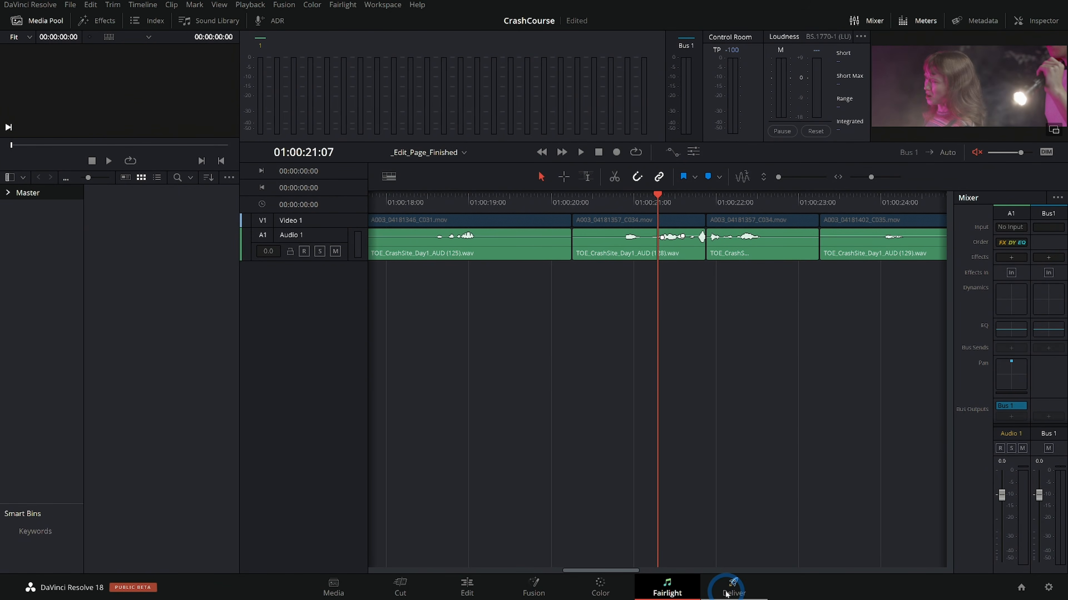
{"action": "left_click", "coordinate": [497, 593]}
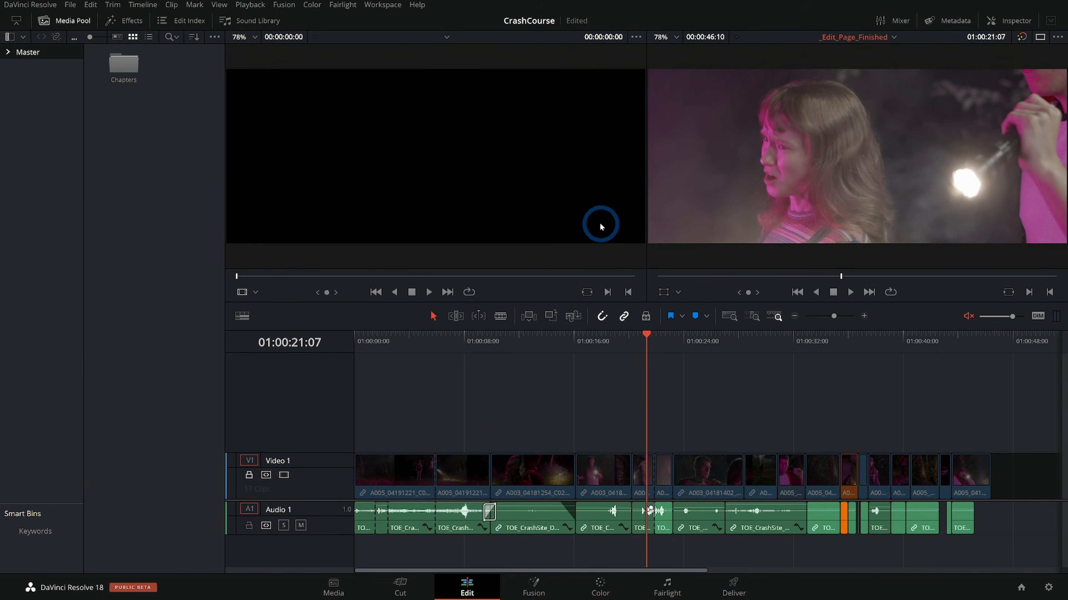
- Compare the timeline layouts of the Cut and Edit pages, ending on the Cut page
{"action": "left_click", "coordinate": [402, 588]}
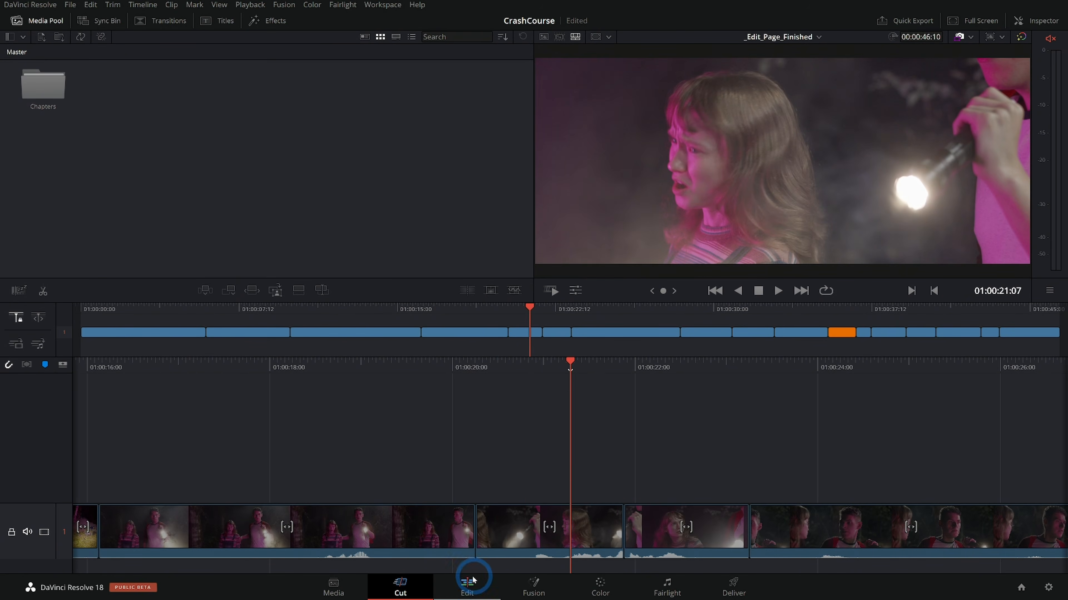
{"action": "left_click", "coordinate": [467, 583]}
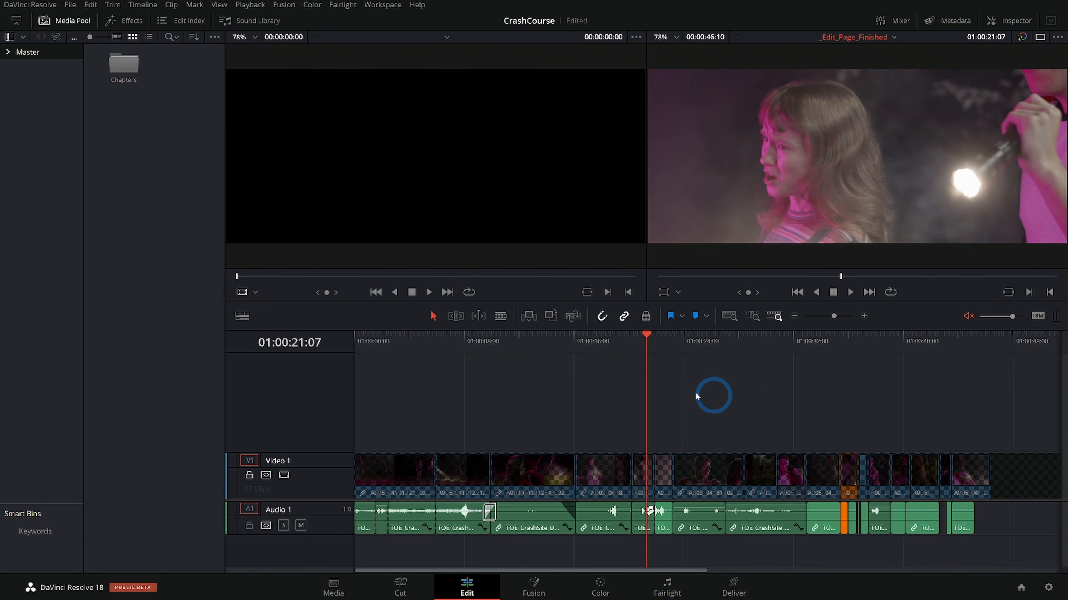
{"action": "left_click", "coordinate": [400, 586]}
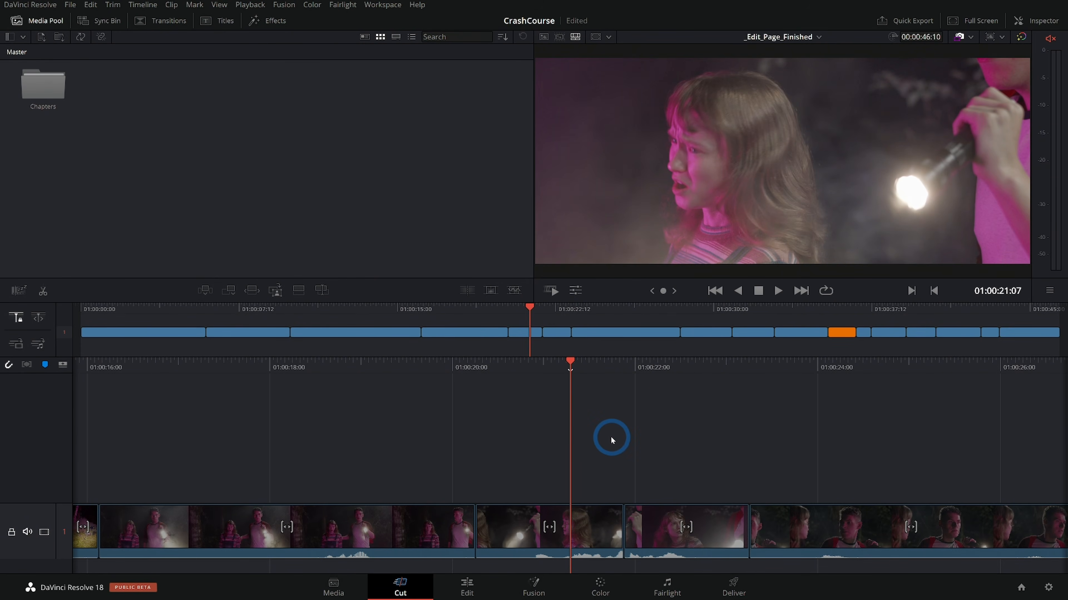
- Examine the current clip's node graph on the Fusion page and its grading controls on the Color page
{"action": "left_click", "coordinate": [533, 587]}
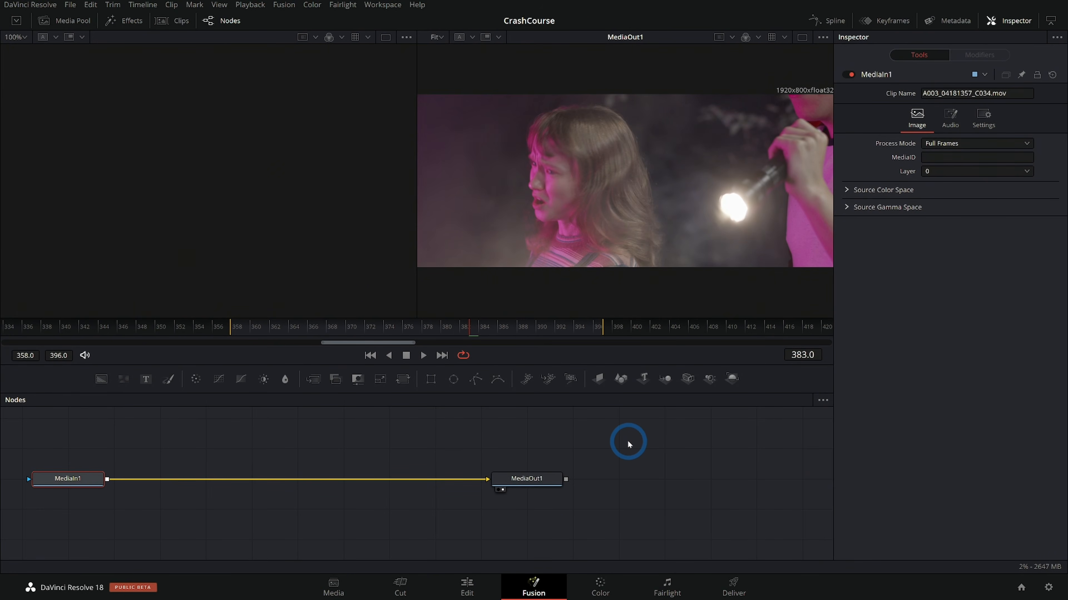
{"action": "left_click_drag", "start_coordinate": [572, 445], "coordinate": [662, 456]}
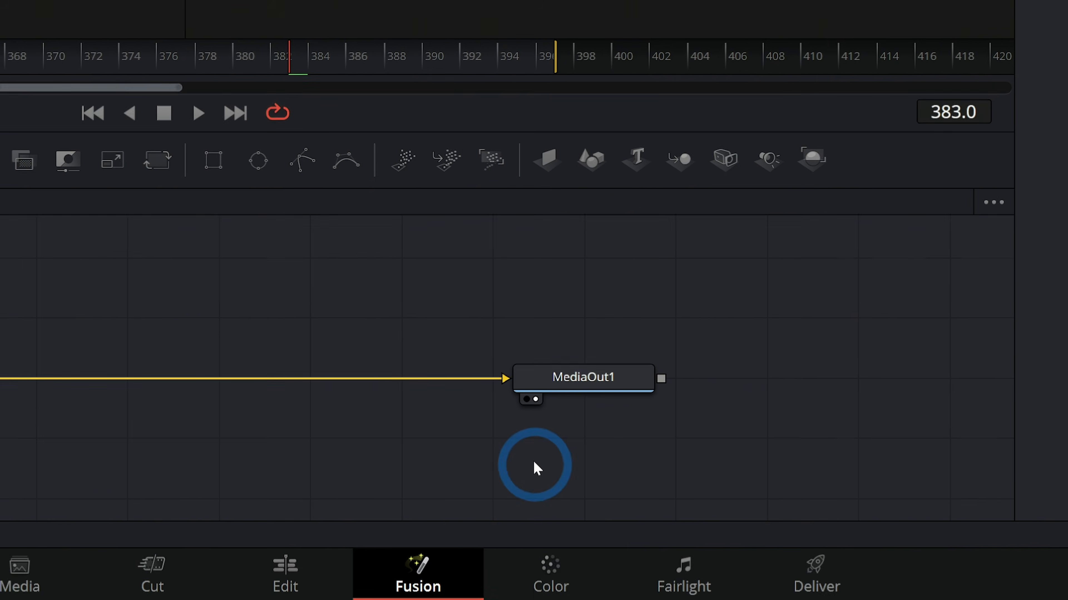
{"action": "left_click", "coordinate": [600, 588]}
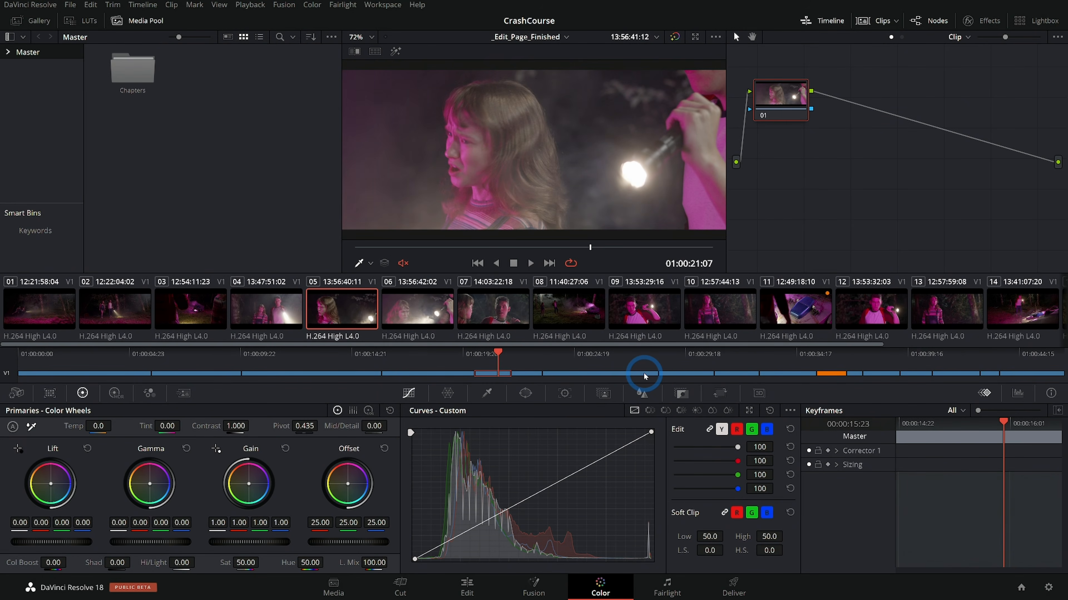
- On the Fairlight page, add volume keyframes around the waveform burst just before 01:00:21:00 on Audio 1 and raise the level between them
{"action": "left_click", "coordinate": [669, 587]}
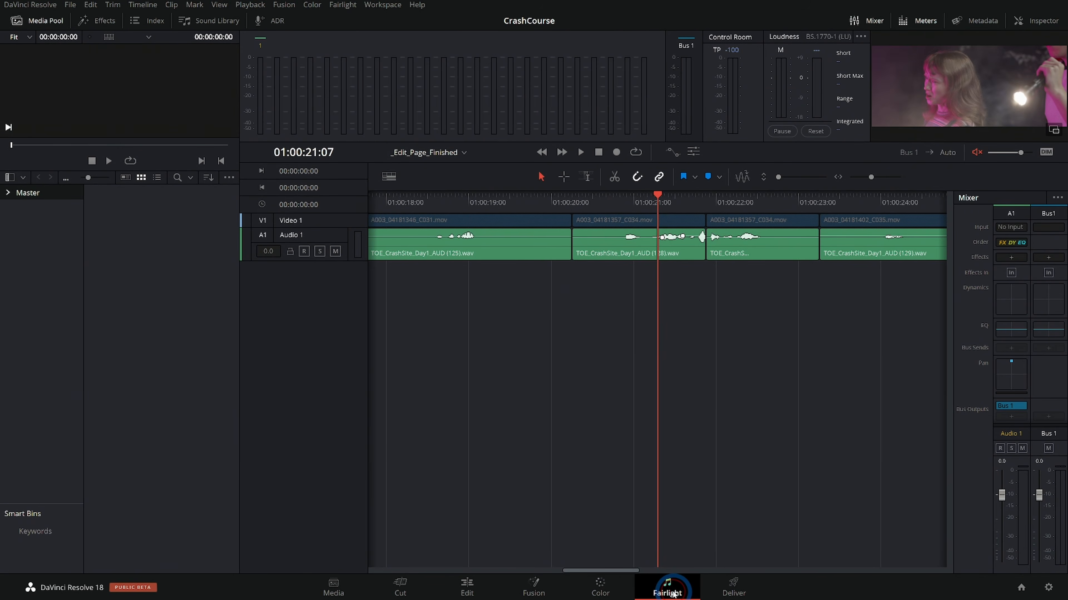
{"action": "left_click_drag", "start_coordinate": [357, 261], "coordinate": [345, 481]}
{"action": "left_click_drag", "start_coordinate": [871, 177], "coordinate": [874, 178]}
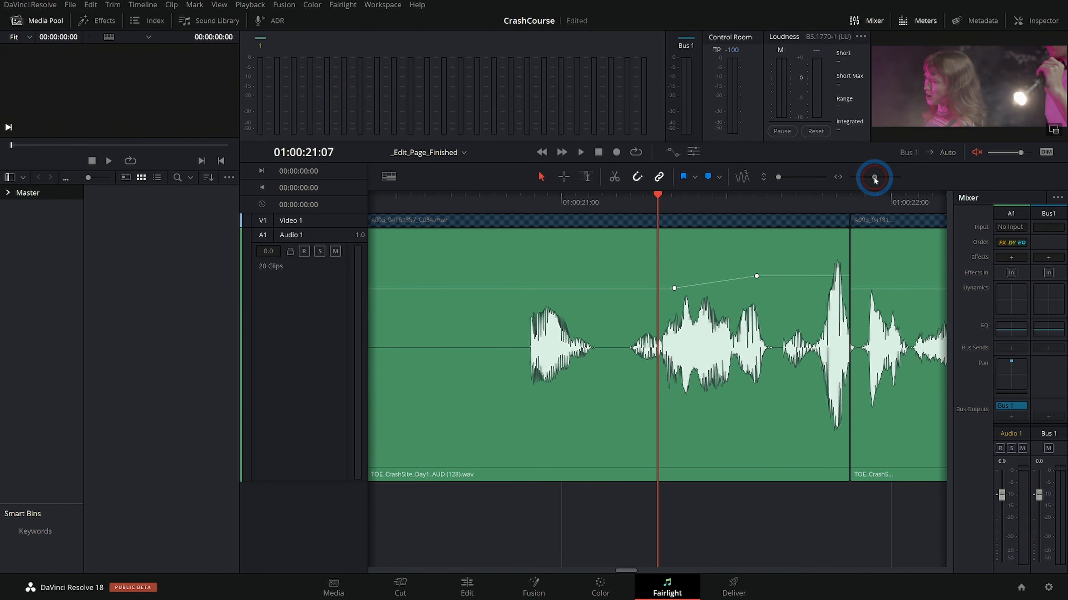
{"action": "left_click", "coordinate": [523, 288], "text": "alt"}
{"action": "left_click", "coordinate": [592, 288], "text": "alt"}
{"action": "left_click_drag", "start_coordinate": [552, 288], "coordinate": [550, 283]}
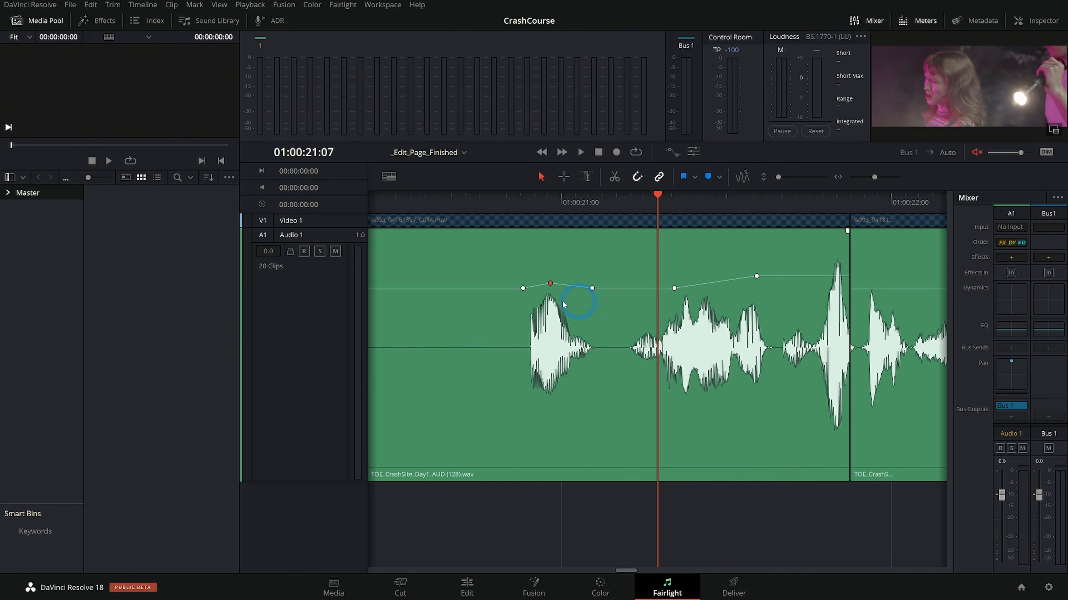
- Lower Band 4 of the Audio 1 equalizer to about -12.1 dB near 868 Hz and bring up the track's dynamics controls
{"action": "left_click", "coordinate": [1006, 335]}
{"action": "left_click_drag", "start_coordinate": [530, 205], "coordinate": [533, 246]}
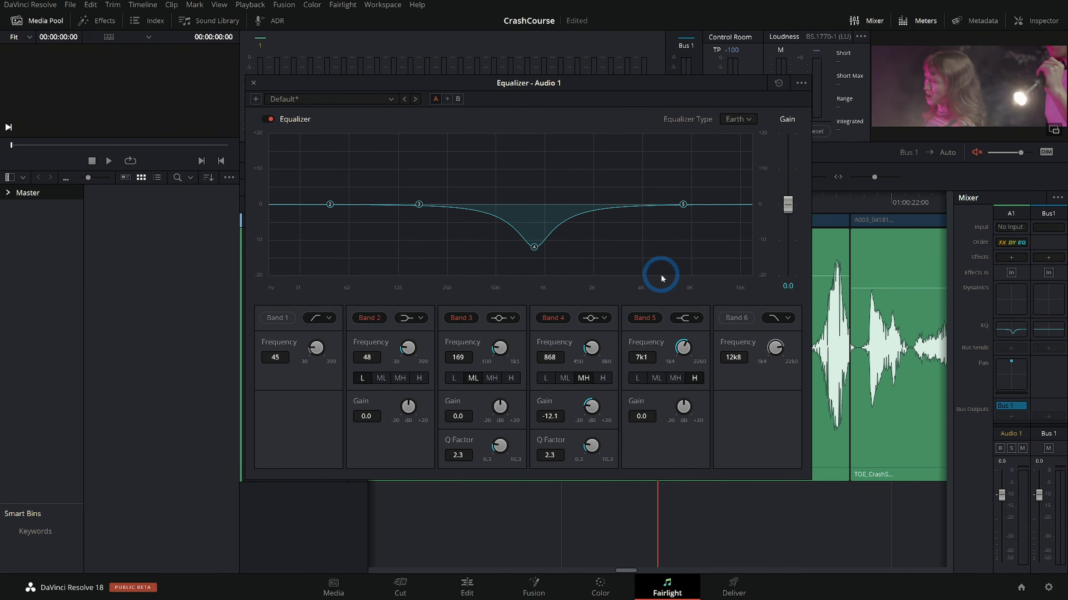
{"action": "left_click", "coordinate": [1000, 296]}
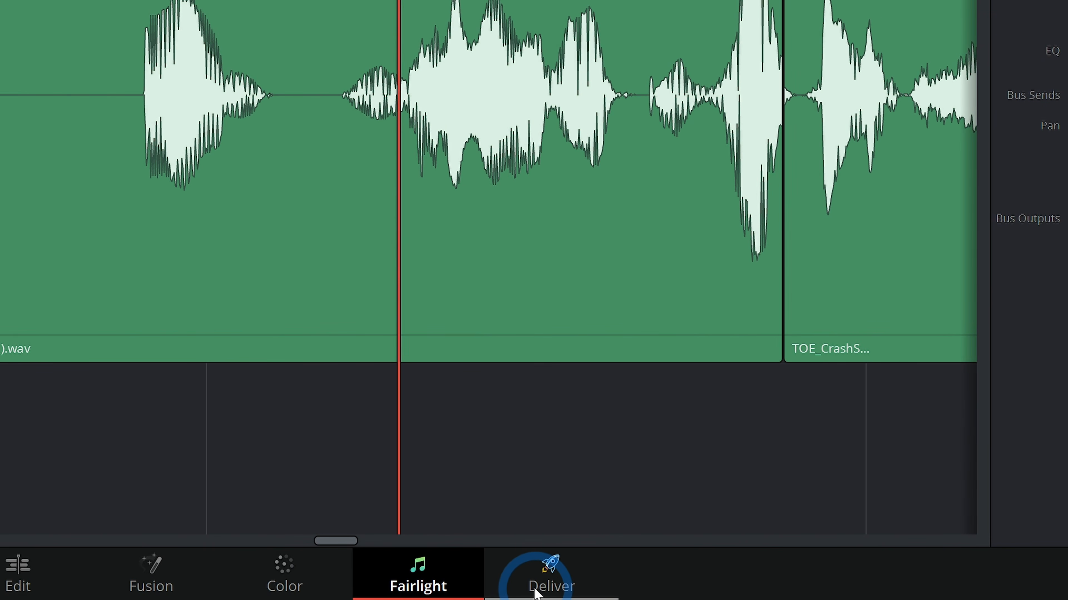
- On the Deliver page, choose the YouTube 1080p render preset and enable direct upload to YouTube
{"action": "left_click", "coordinate": [535, 591]}
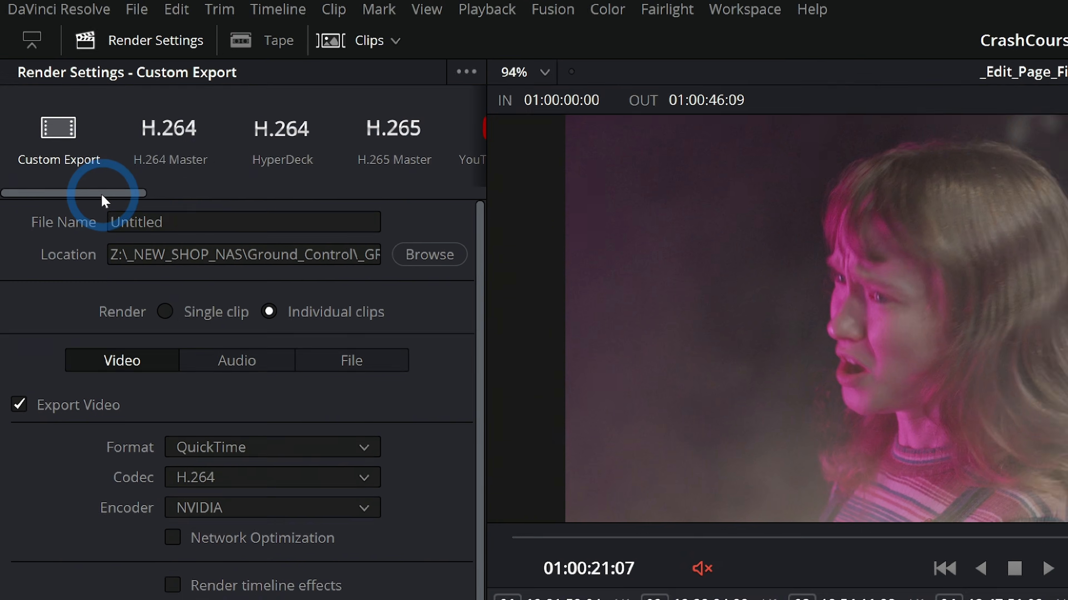
{"action": "left_click_drag", "start_coordinate": [52, 100], "coordinate": [137, 106]}
{"action": "left_click_drag", "start_coordinate": [274, 212], "coordinate": [167, 210]}
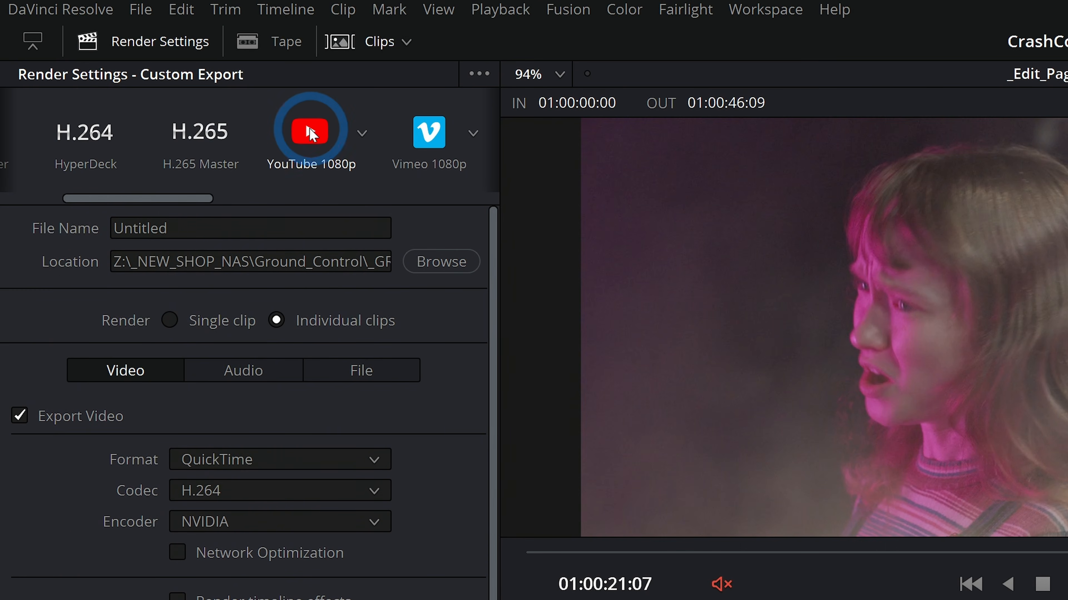
{"action": "left_click", "coordinate": [313, 137]}
{"action": "left_click_drag", "start_coordinate": [163, 201], "coordinate": [77, 199]}
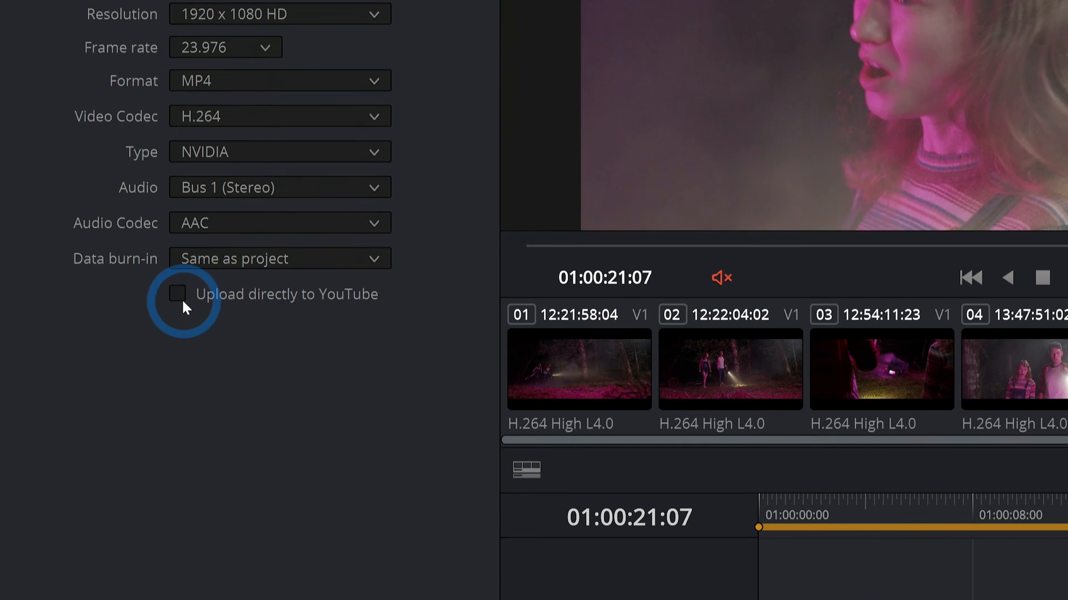
{"action": "left_click", "coordinate": [88, 300]}
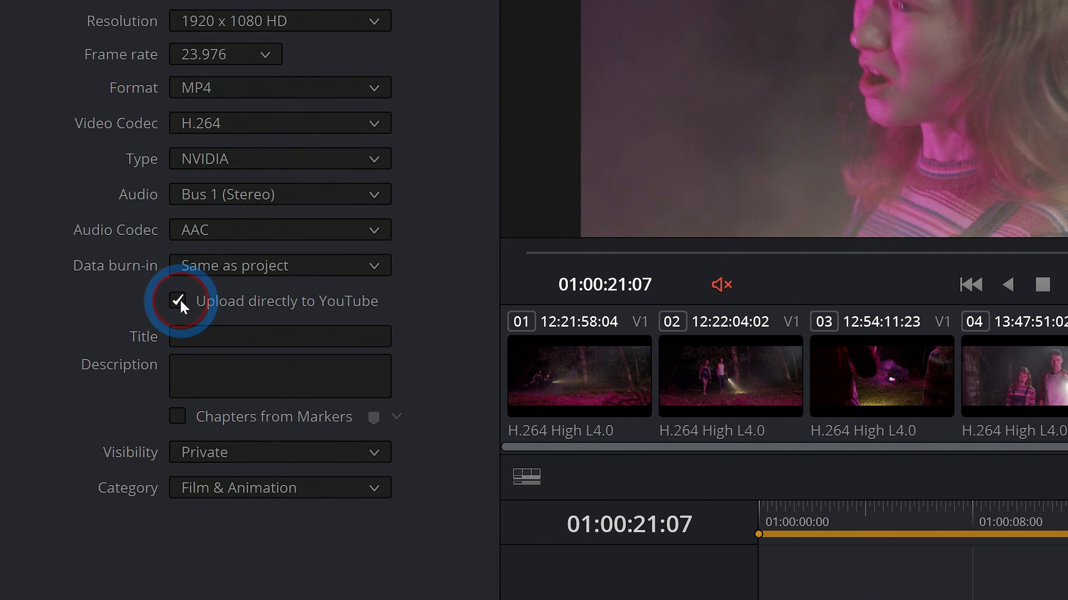
{"action": "left_click", "coordinate": [192, 303]}
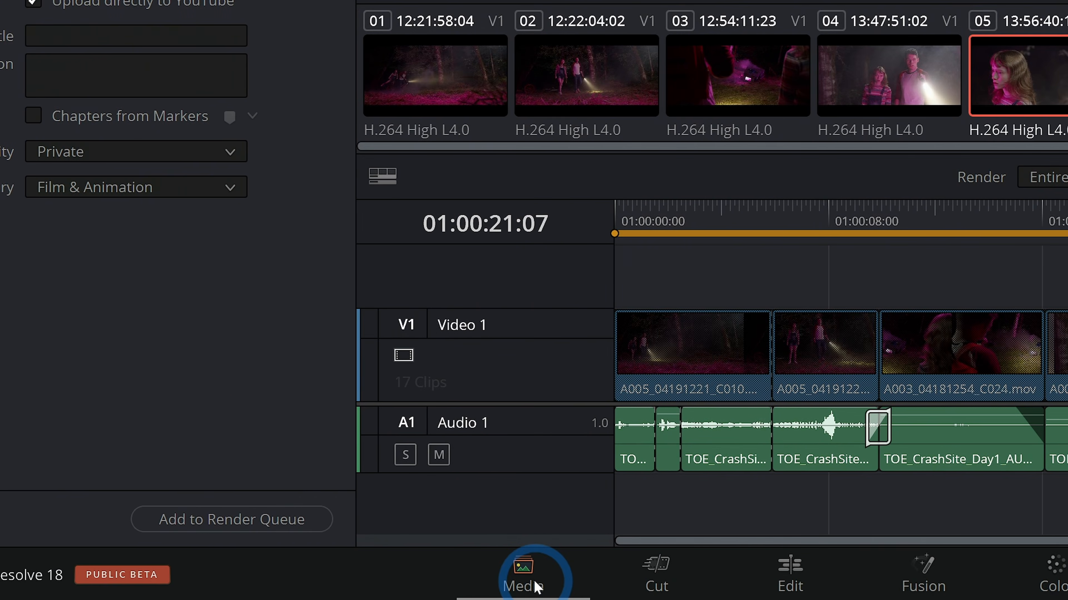
- On the Media page, add the clip A002_A022_0313ZC_001.R3D from the RED folder to the Master bin
{"action": "left_click", "coordinate": [338, 591]}
{"action": "scroll", "coordinate": [397, 91], "scroll_direction": "down", "scroll_amount": 2}
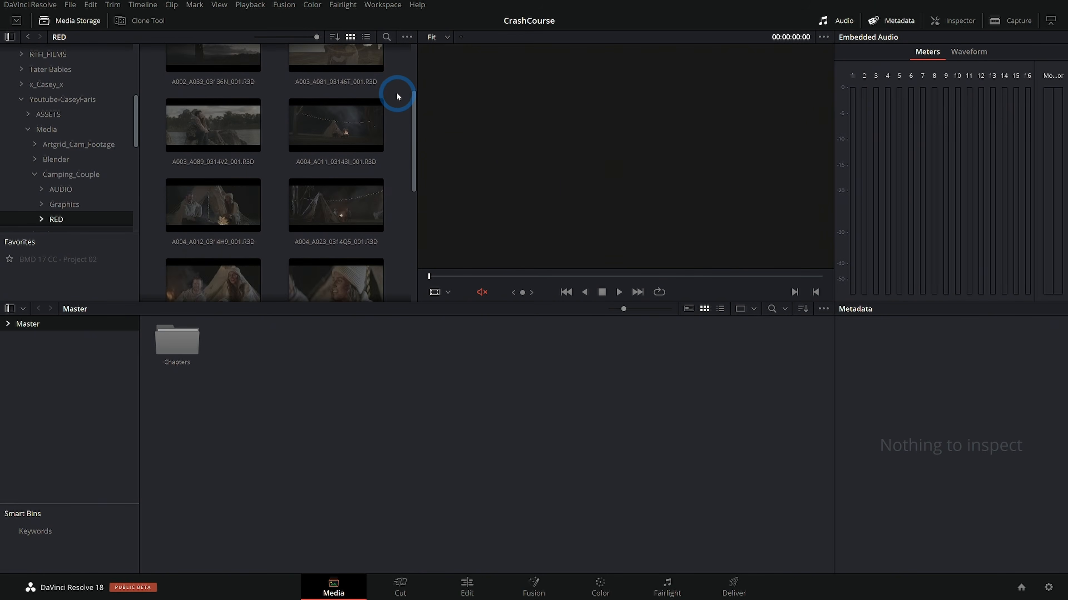
{"action": "scroll", "coordinate": [397, 93], "scroll_direction": "up", "scroll_amount": 5}
{"action": "left_click_drag", "start_coordinate": [337, 82], "coordinate": [420, 409]}
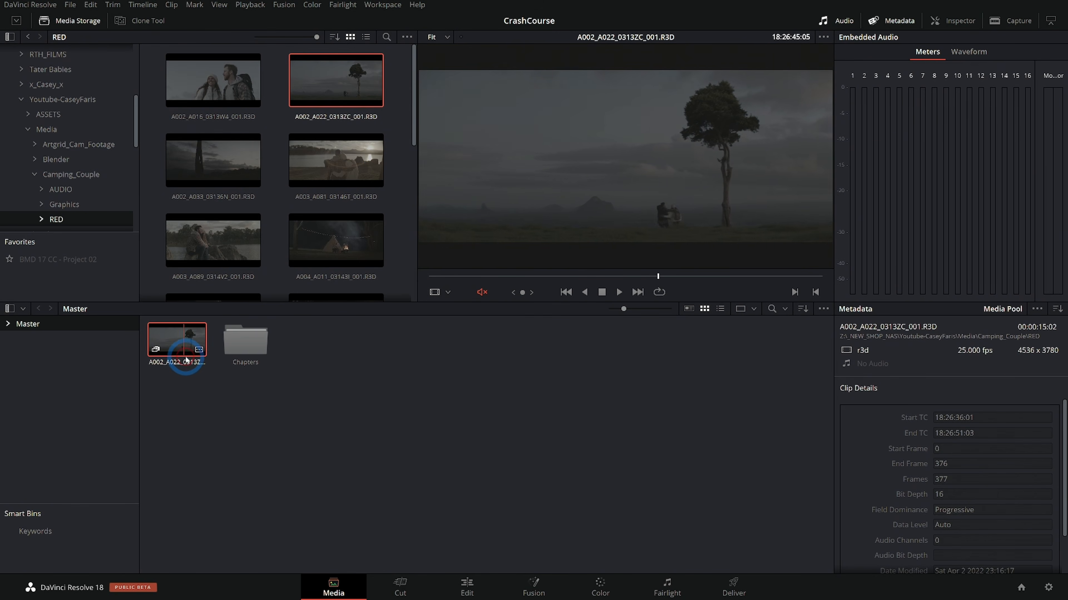
- Hide the audio meters and examine all metadata groups of the _Color_Page_Start timeline in the Chapter 08 - Color Page bin
{"action": "double_click", "coordinate": [244, 342]}
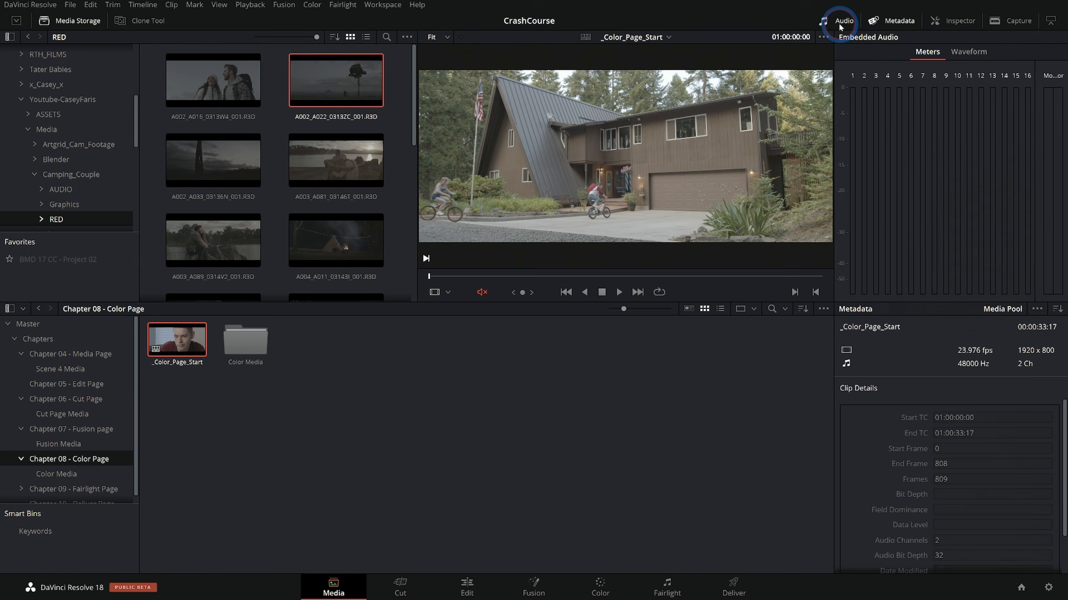
{"action": "left_click", "coordinate": [840, 23]}
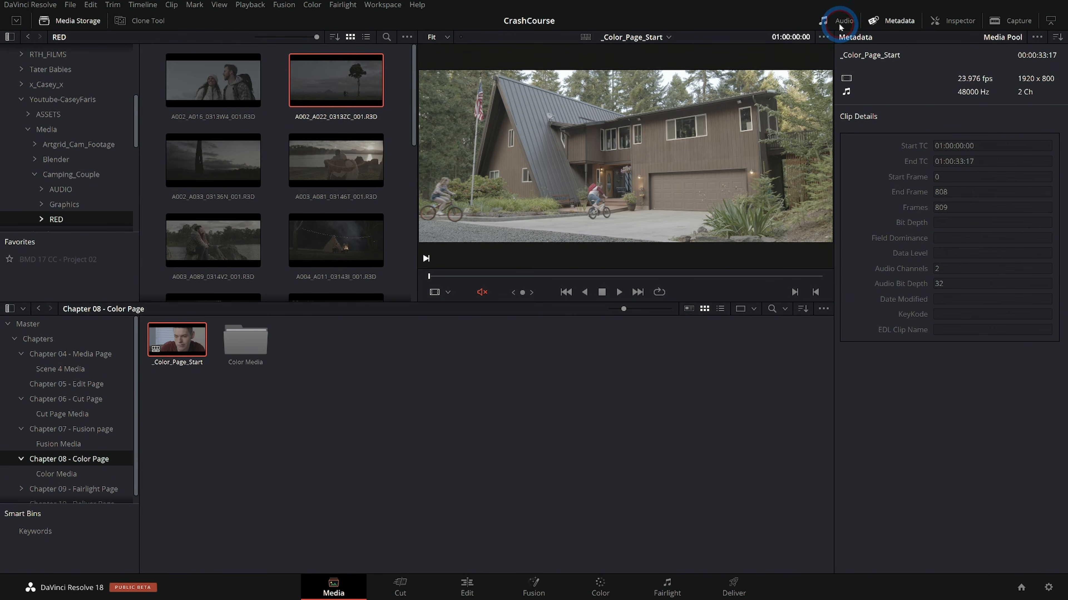
{"action": "left_click", "coordinate": [1055, 38]}
{"action": "left_click", "coordinate": [1046, 54]}
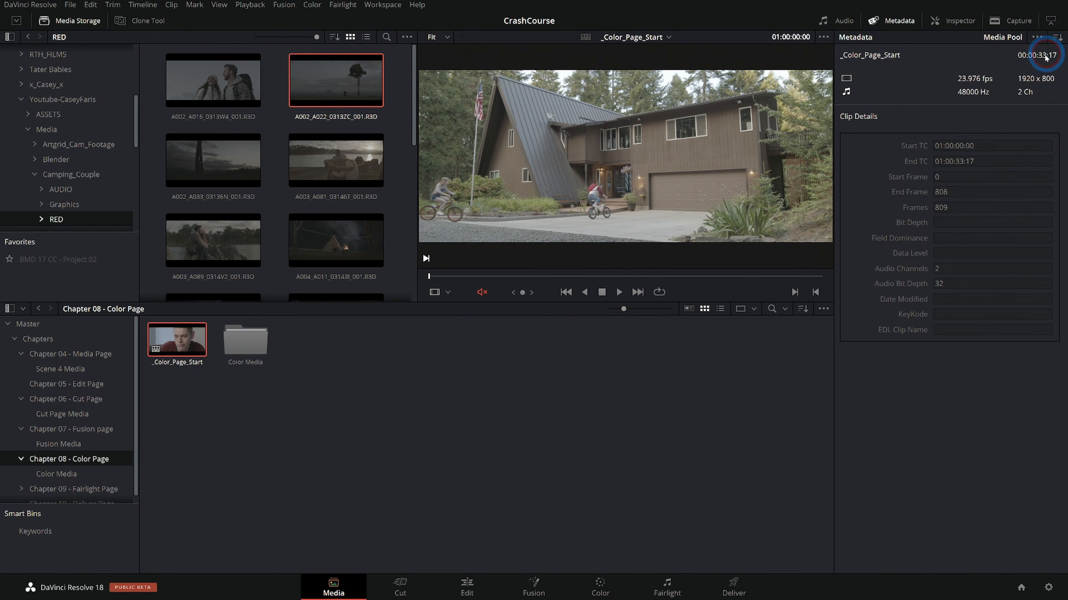
{"action": "scroll", "coordinate": [915, 190], "scroll_direction": "down", "scroll_amount": 8}
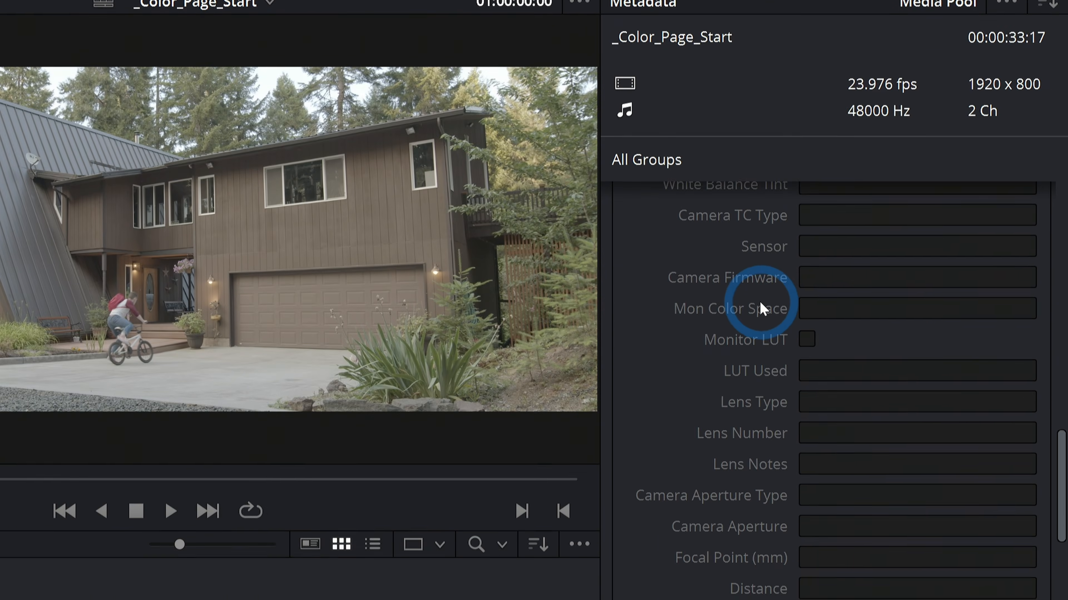
{"action": "scroll", "coordinate": [761, 311], "scroll_direction": "down", "scroll_amount": 10}
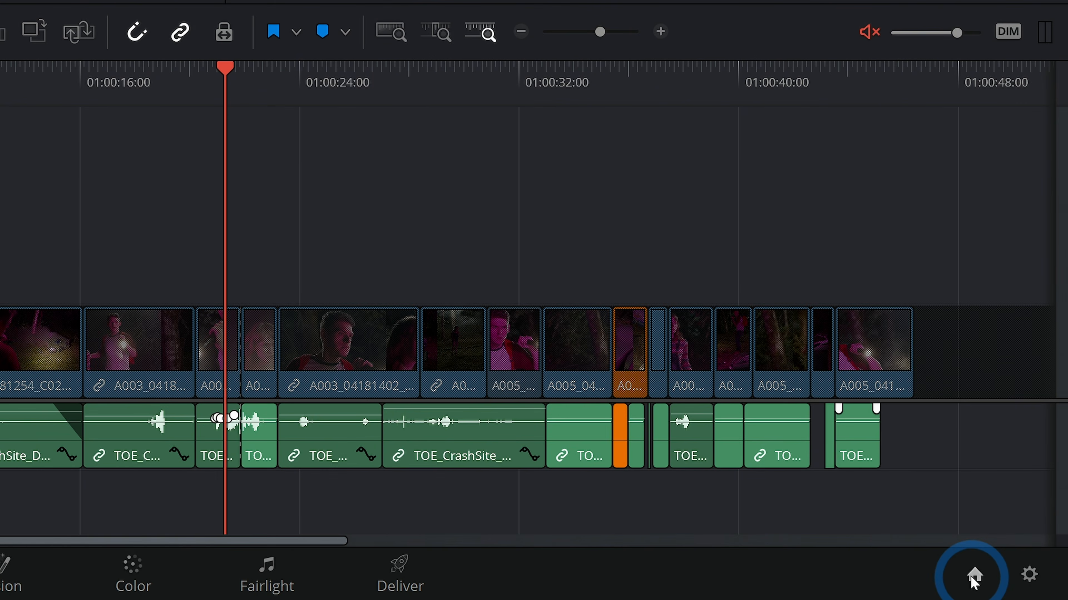
- Create a new project named Crash Course Project 2 in the Crash Course project folder
{"action": "left_click", "coordinate": [973, 577]}
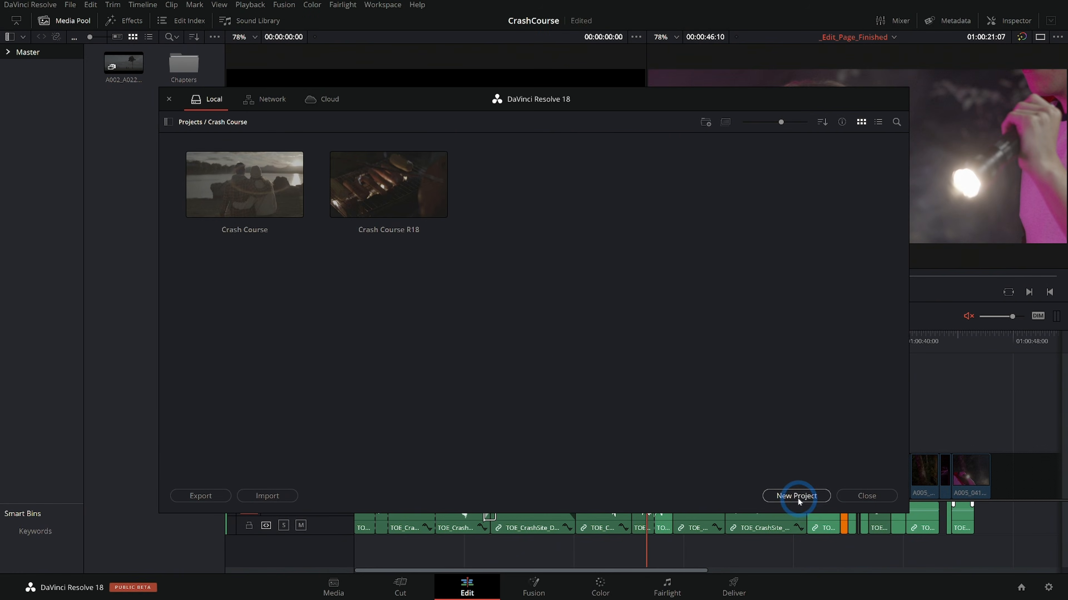
{"action": "left_click", "coordinate": [612, 428]}
{"action": "type", "text": "Crash Course Project 2"}
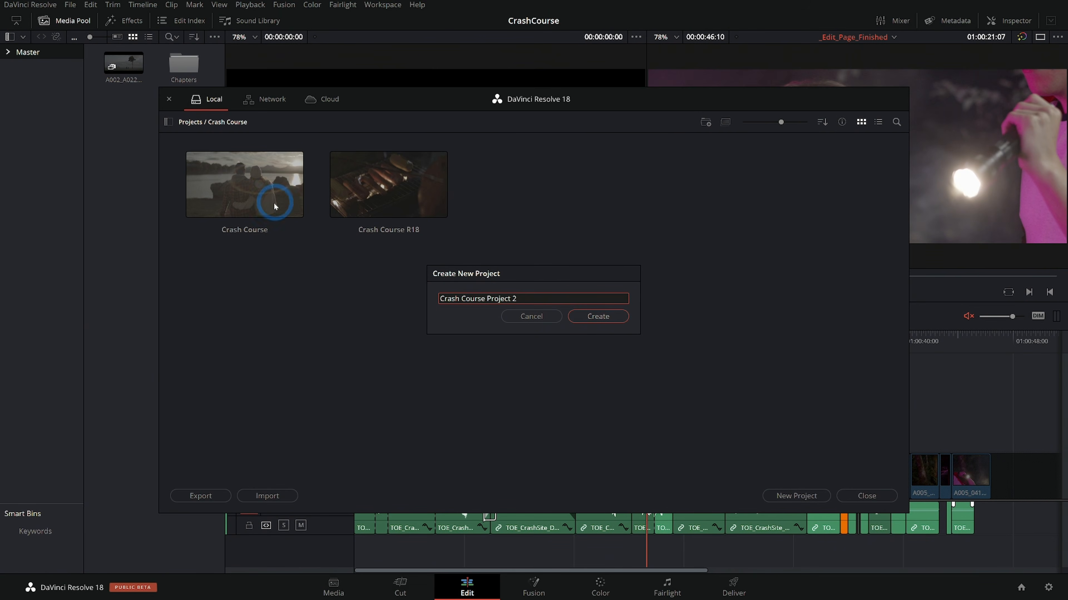
{"action": "left_click", "coordinate": [599, 318]}
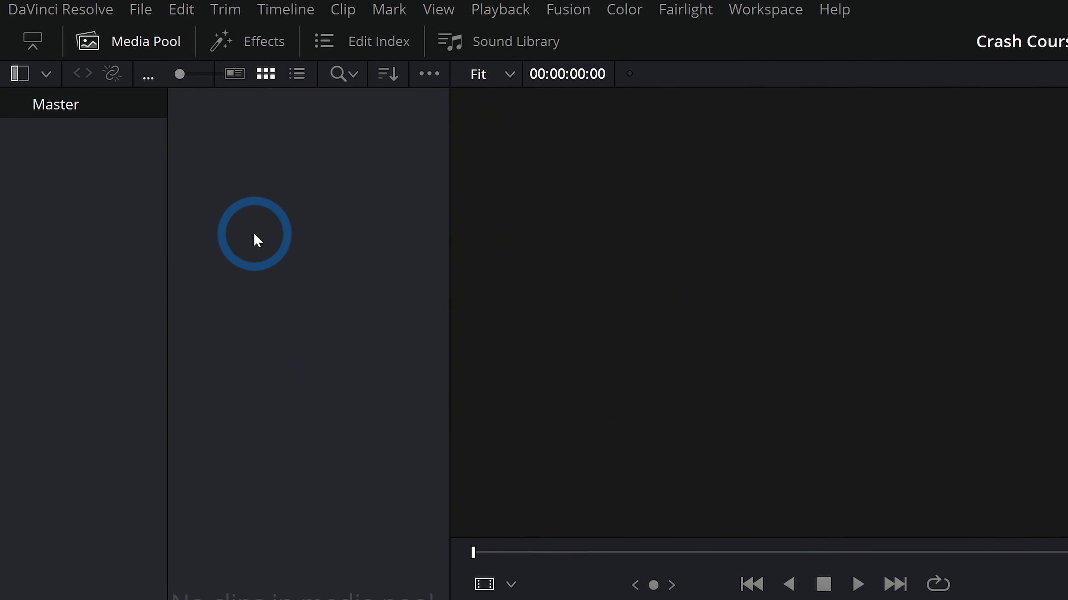
- Import the sample footage clips into the empty Master bin and change the project frame rate to match them
{"action": "right_click", "coordinate": [208, 213]}
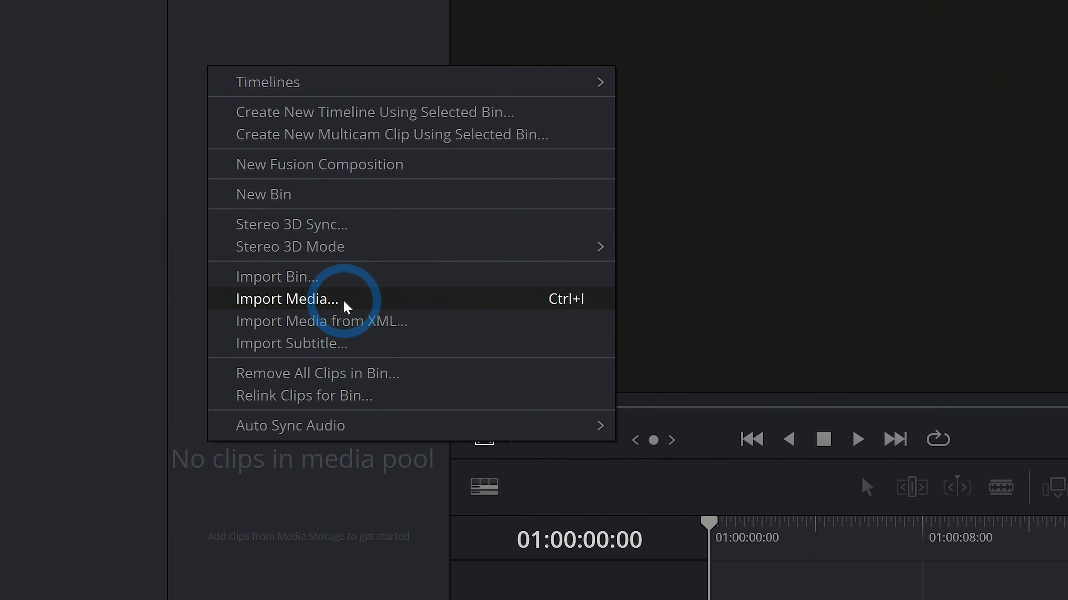
{"action": "left_click", "coordinate": [343, 299]}
{"action": "left_click_drag", "start_coordinate": [378, 428], "coordinate": [341, 143]}
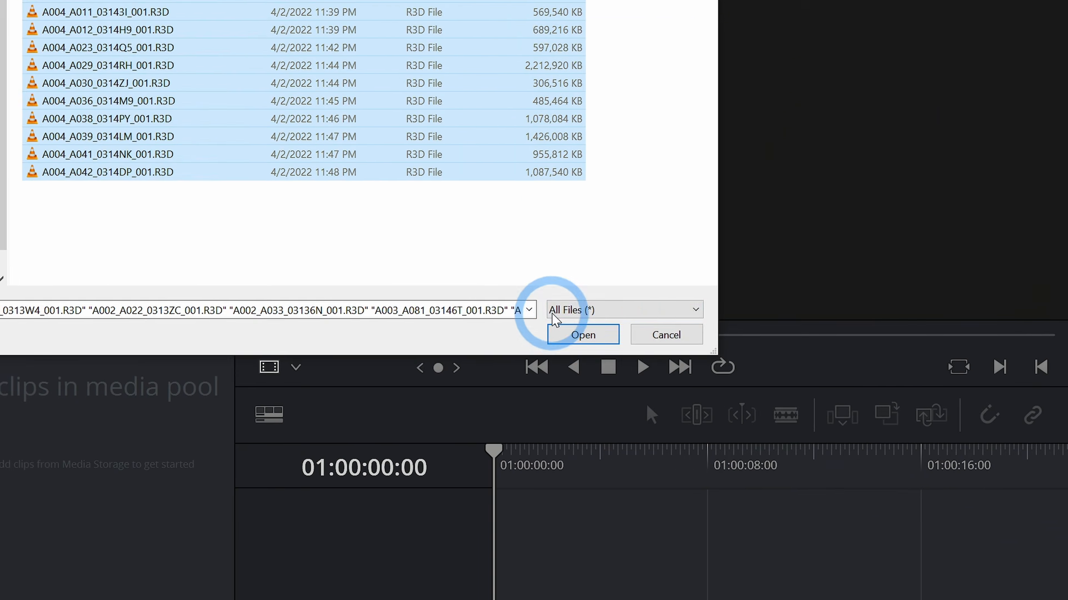
{"action": "left_click", "coordinate": [798, 553]}
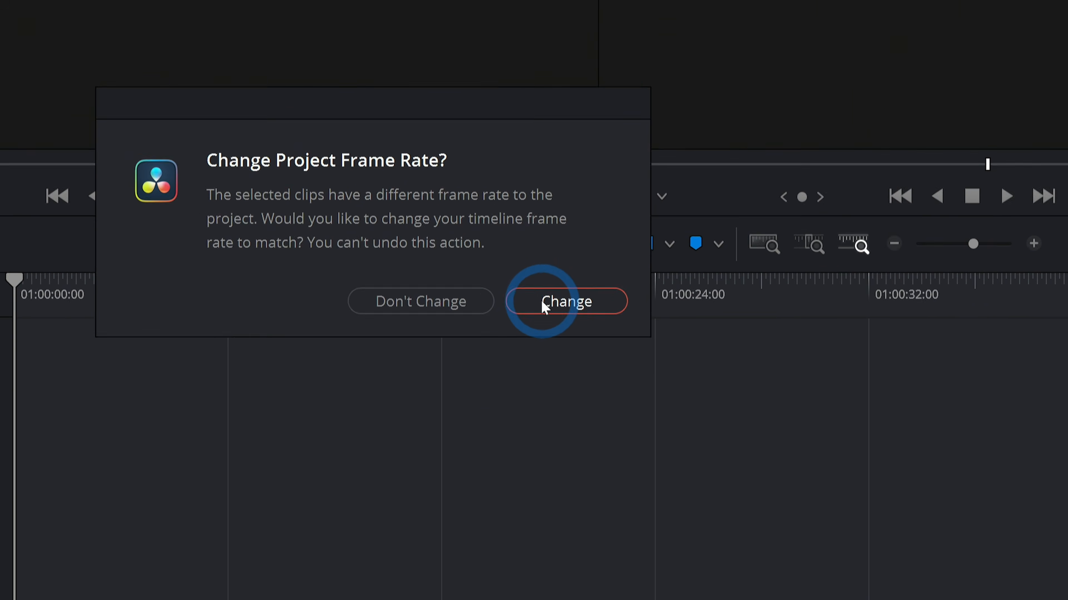
{"action": "left_click", "coordinate": [537, 304]}
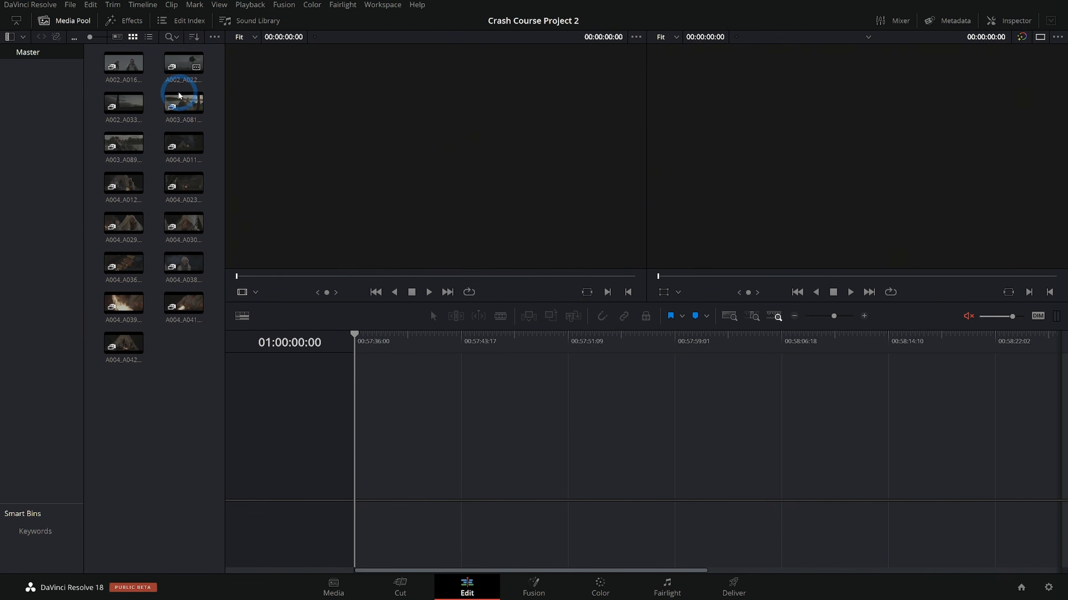
- Mark a range of about 4 seconds in A002_A022_0313ZC_001.R3D and place it at the start of a new timeline
{"action": "left_click", "coordinate": [185, 103]}
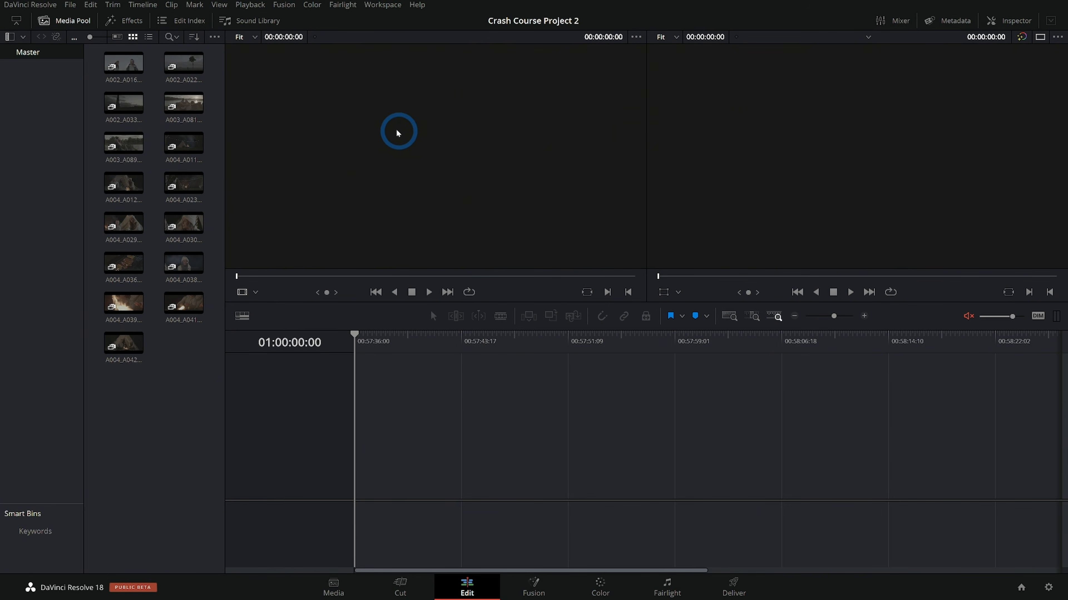
{"action": "left_click", "coordinate": [188, 68]}
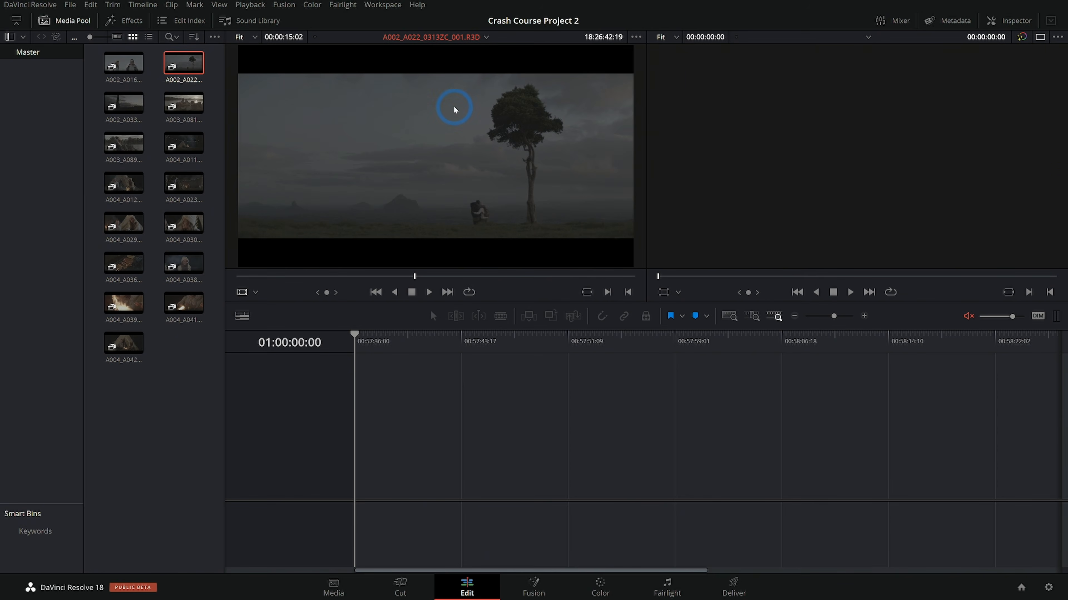
{"action": "mouse_move", "coordinate": [405, 275]}
{"action": "left_mouse_down"}
{"action": "mouse_move", "coordinate": [326, 277]}
{"action": "mouse_move", "coordinate": [523, 282]}
{"action": "mouse_move", "coordinate": [279, 277]}
{"action": "mouse_move", "coordinate": [389, 276]}
{"action": "left_mouse_up"}
{"action": "key", "text": "i"}
{"action": "key", "text": "o"}
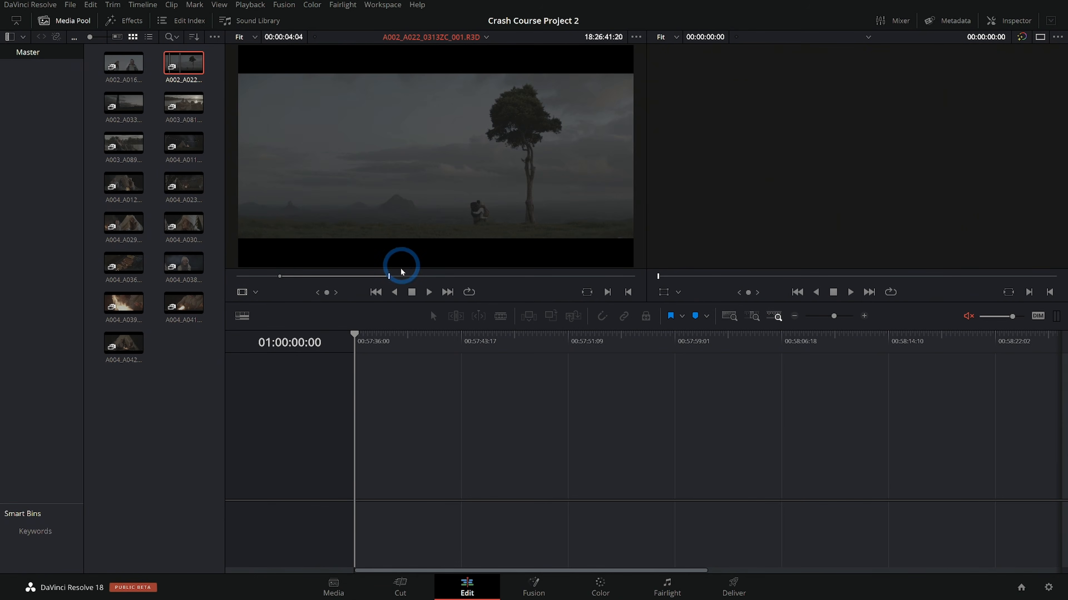
{"action": "left_click_drag", "start_coordinate": [424, 175], "coordinate": [410, 469]}
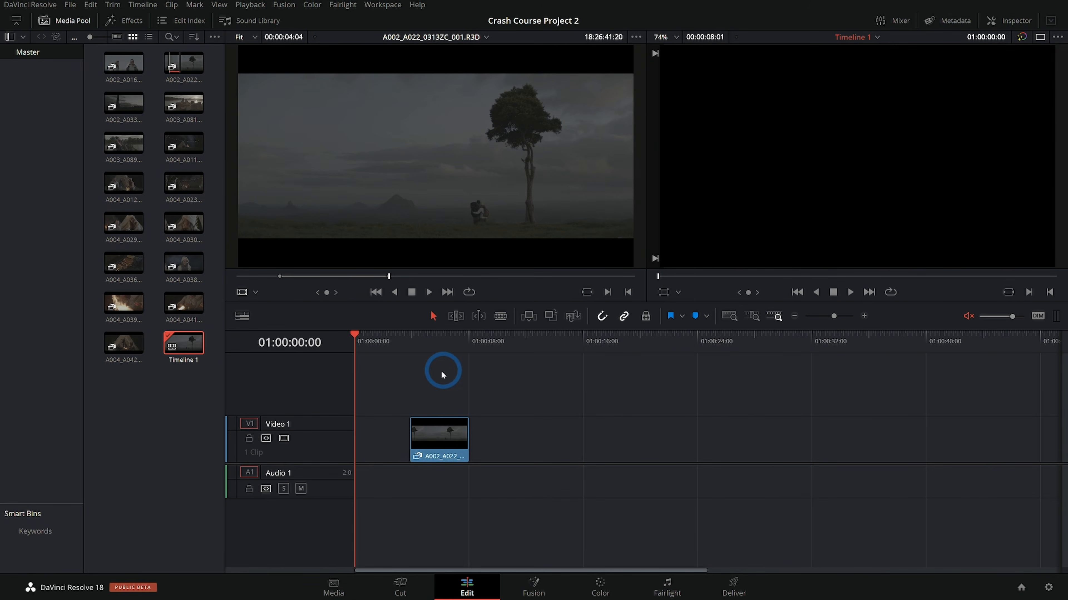
{"action": "left_click_drag", "start_coordinate": [440, 434], "coordinate": [373, 442]}
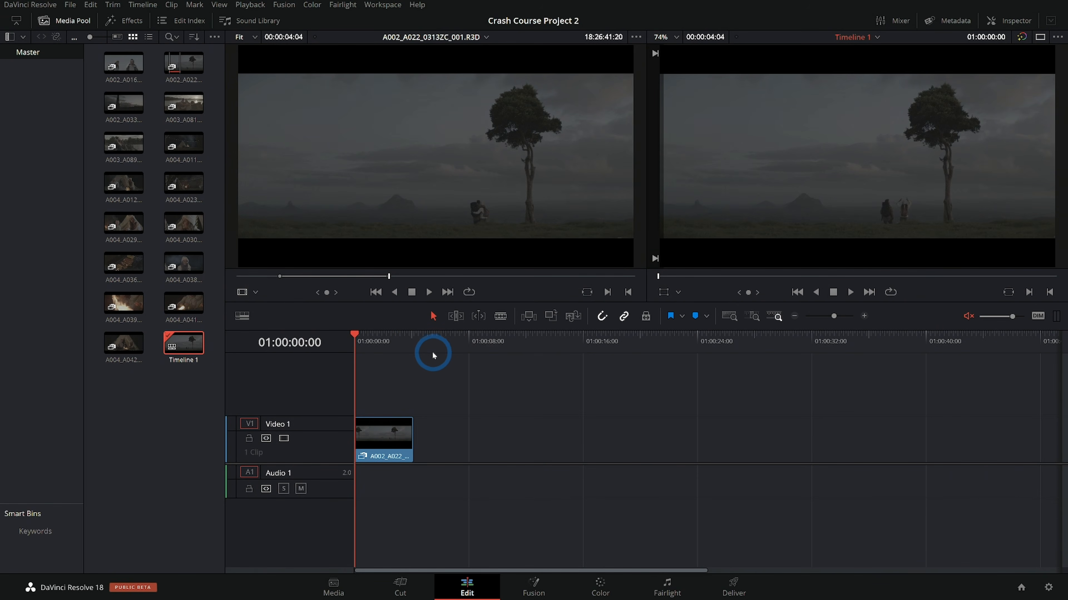
- Add the clip A004_A023_0314Q5_001.R3D to Video 1 directly after the first clip
{"action": "left_click", "coordinate": [184, 181]}
{"action": "left_click_drag", "start_coordinate": [422, 160], "coordinate": [459, 447]}
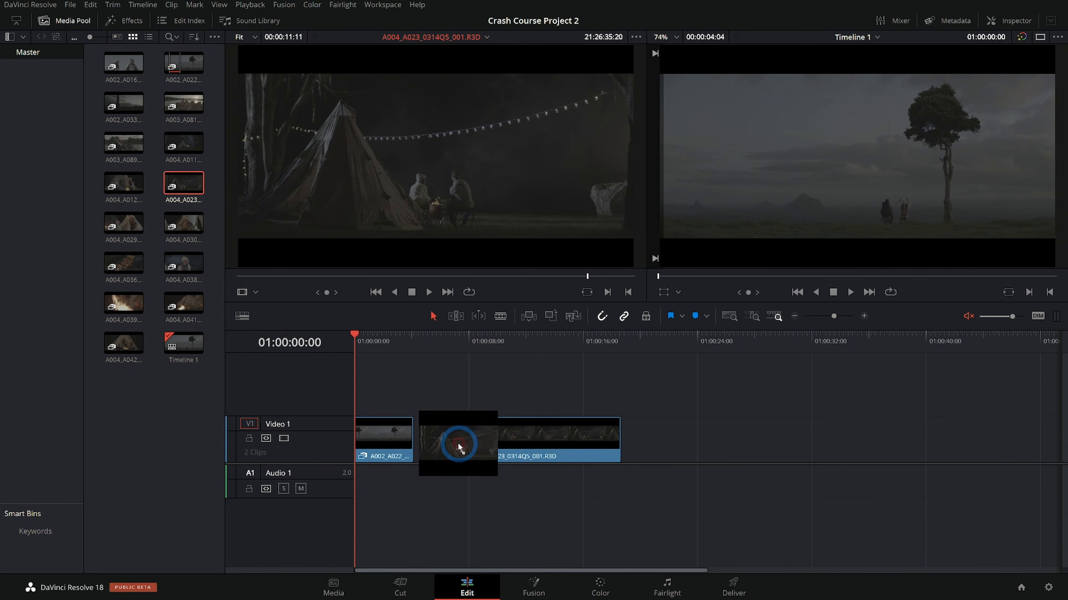
{"action": "left_click_drag", "start_coordinate": [537, 442], "coordinate": [478, 393]}
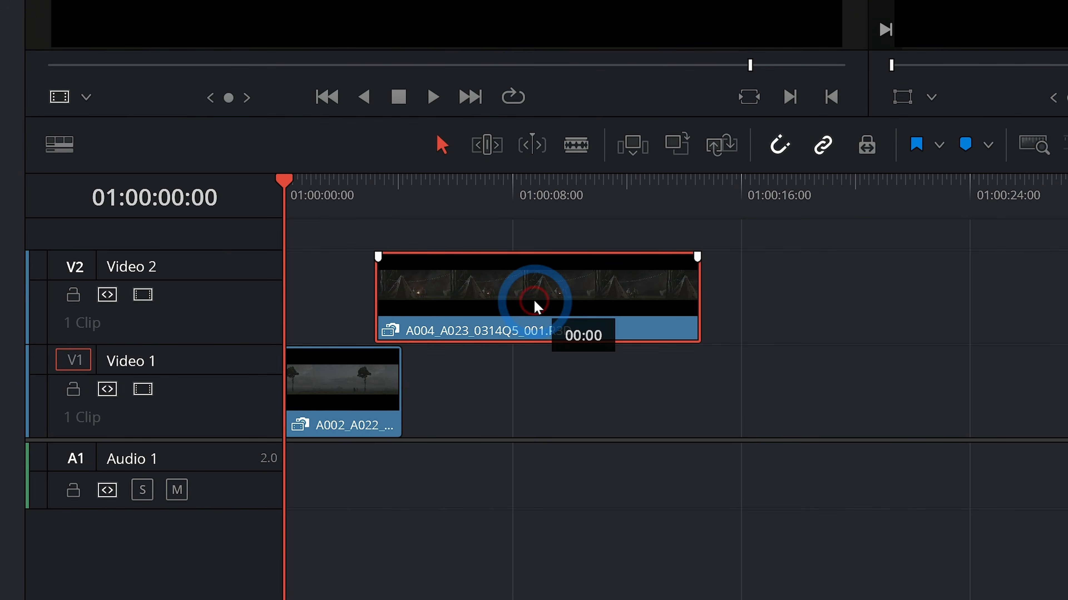
{"action": "left_click_drag", "start_coordinate": [534, 301], "coordinate": [550, 372]}
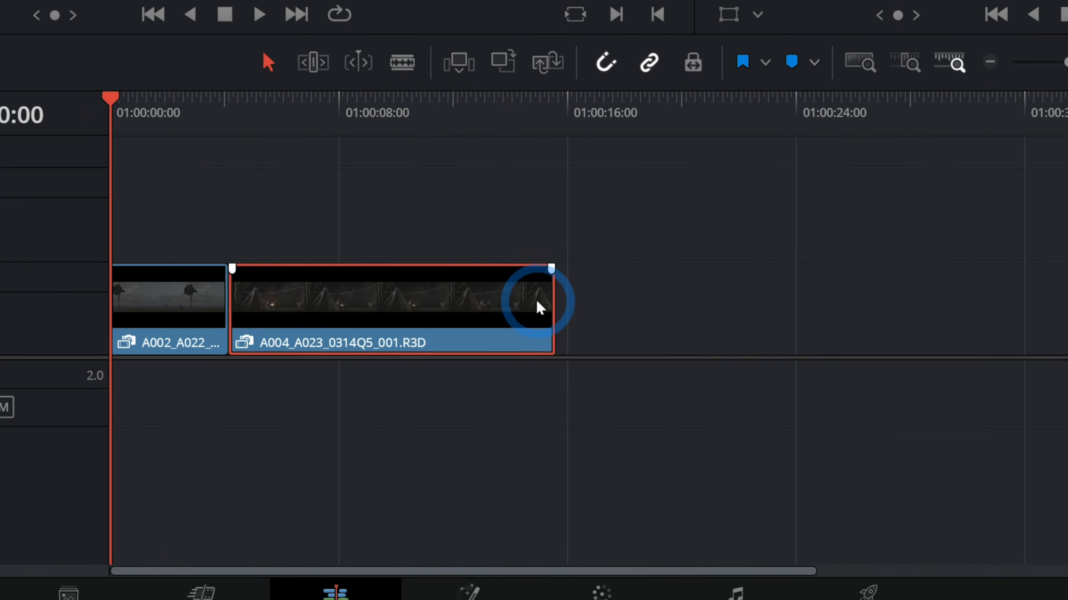
- Trim the end of the A004_A023 clip to leave about 4 seconds and shorten the A002_A022 clip to about 2 seconds
{"action": "left_click_drag", "start_coordinate": [554, 302], "coordinate": [635, 301]}
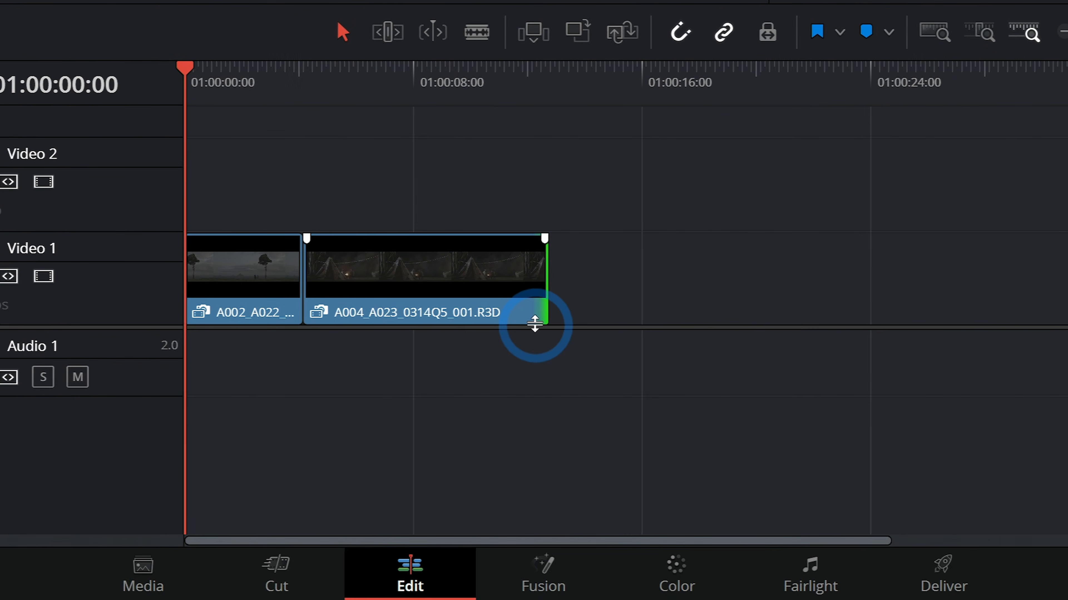
{"action": "left_click_drag", "start_coordinate": [544, 260], "coordinate": [577, 265]}
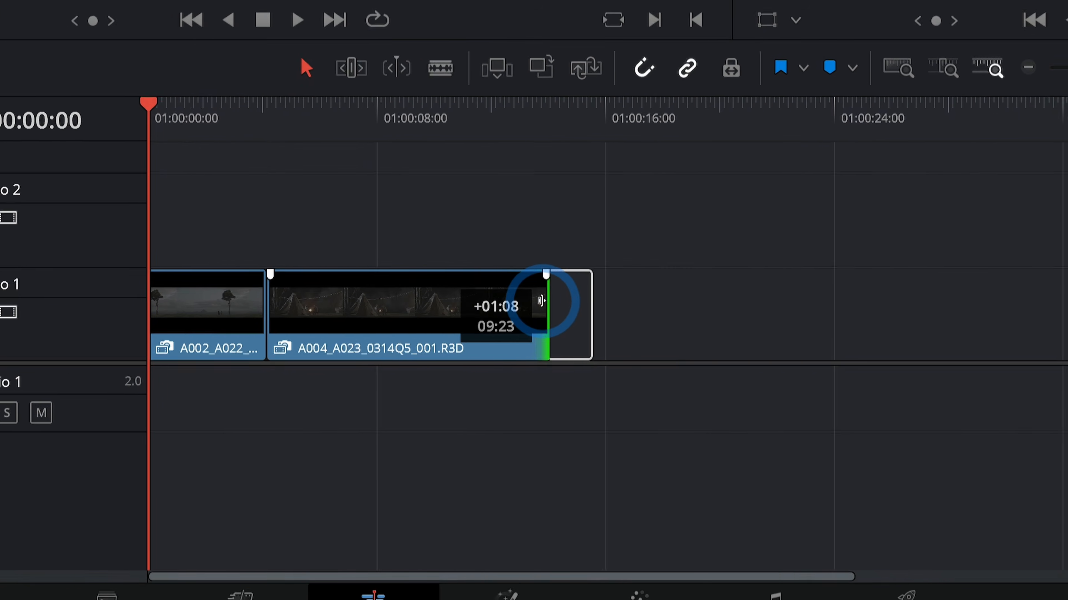
{"action": "left_click_drag", "start_coordinate": [541, 301], "coordinate": [443, 300]}
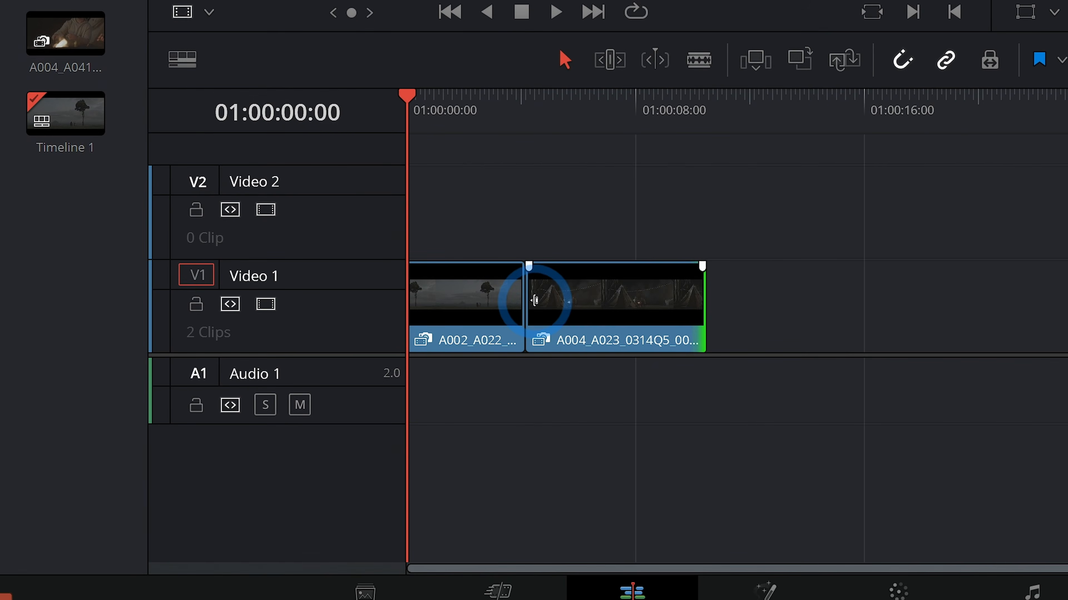
{"action": "left_click_drag", "start_coordinate": [534, 300], "coordinate": [559, 324]}
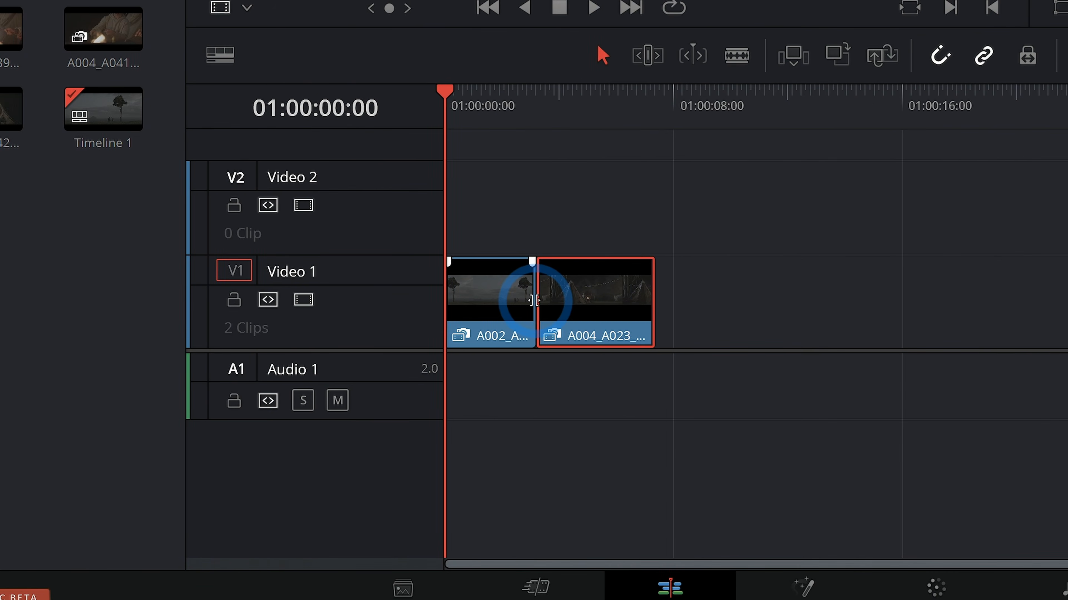
{"action": "left_click_drag", "start_coordinate": [468, 295], "coordinate": [493, 302]}
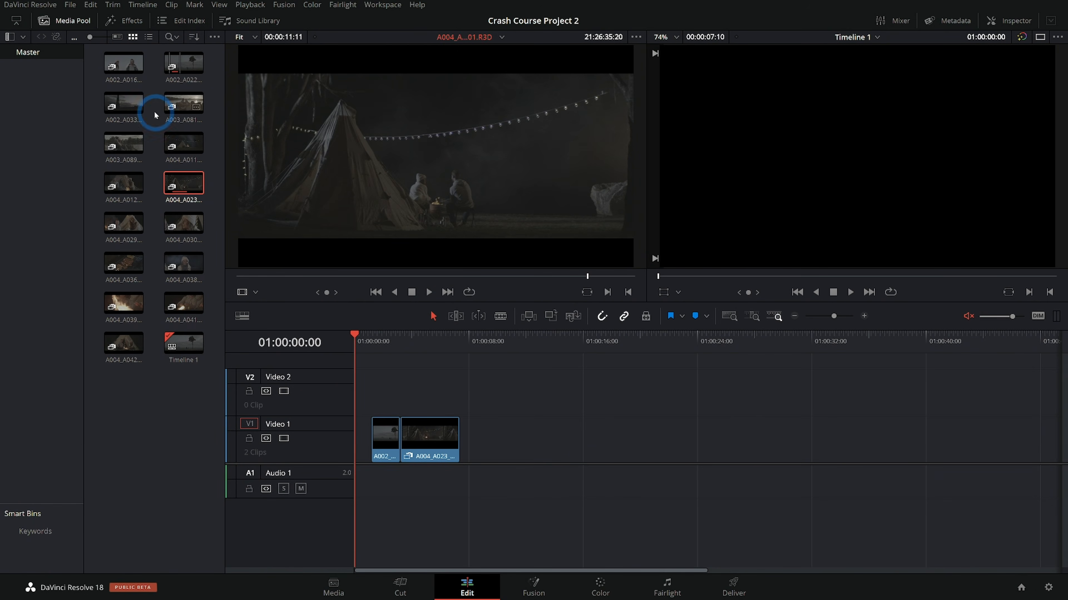
- Load A002_A033_03136N_001.R3D into the source viewer and mark a range of about 4 seconds of the couple
{"action": "double_click", "coordinate": [124, 104]}
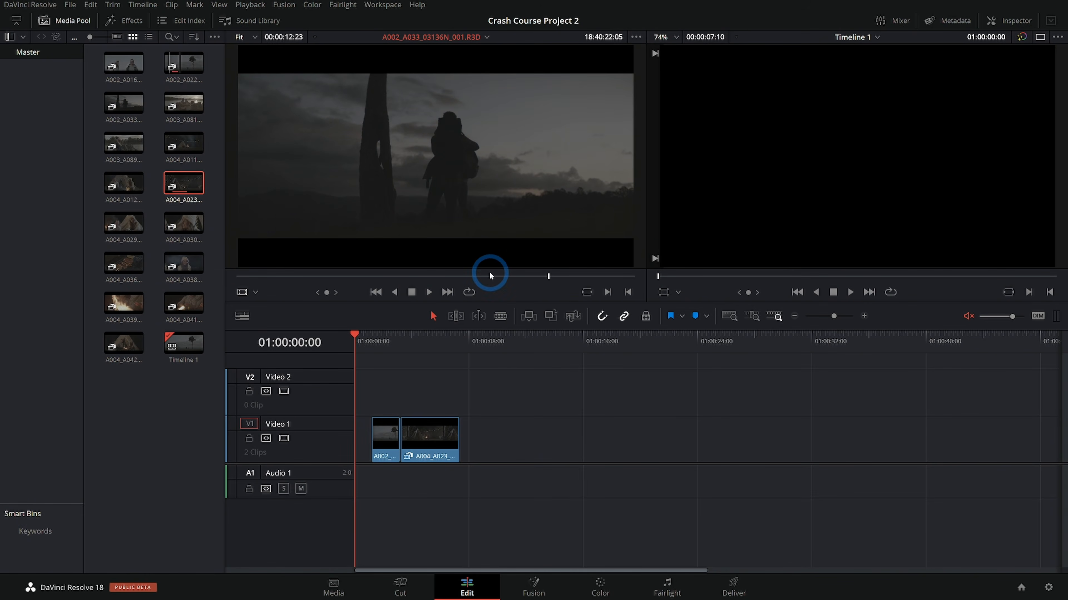
{"action": "left_click_drag", "start_coordinate": [490, 276], "coordinate": [419, 276]}
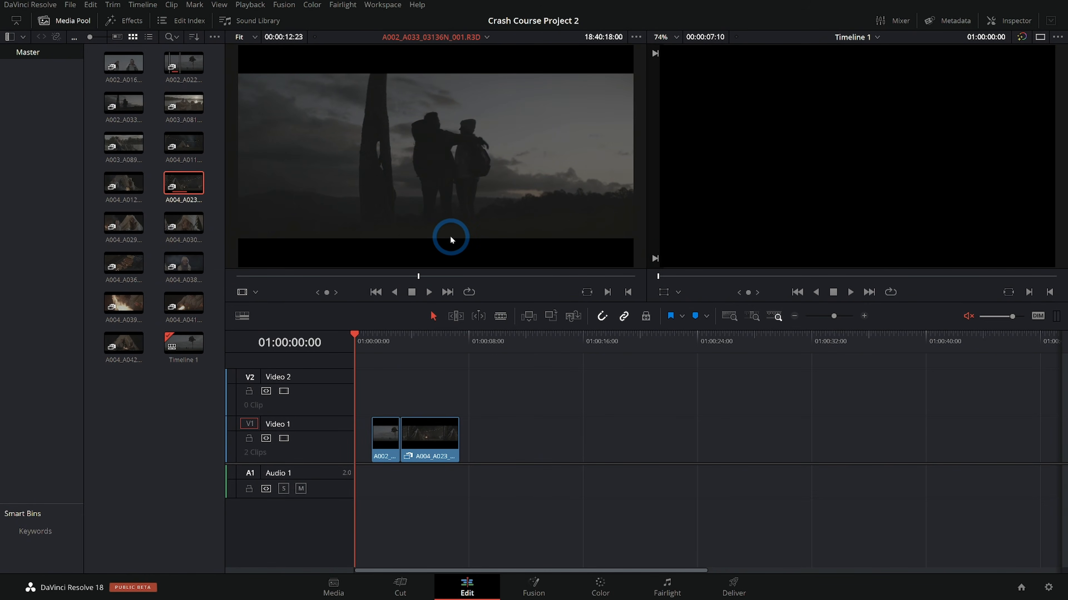
{"action": "key", "text": "i"}
{"action": "left_click_drag", "start_coordinate": [450, 276], "coordinate": [543, 274]}
{"action": "key", "text": "o"}
{"action": "left_click_drag", "start_coordinate": [510, 219], "coordinate": [530, 406]}
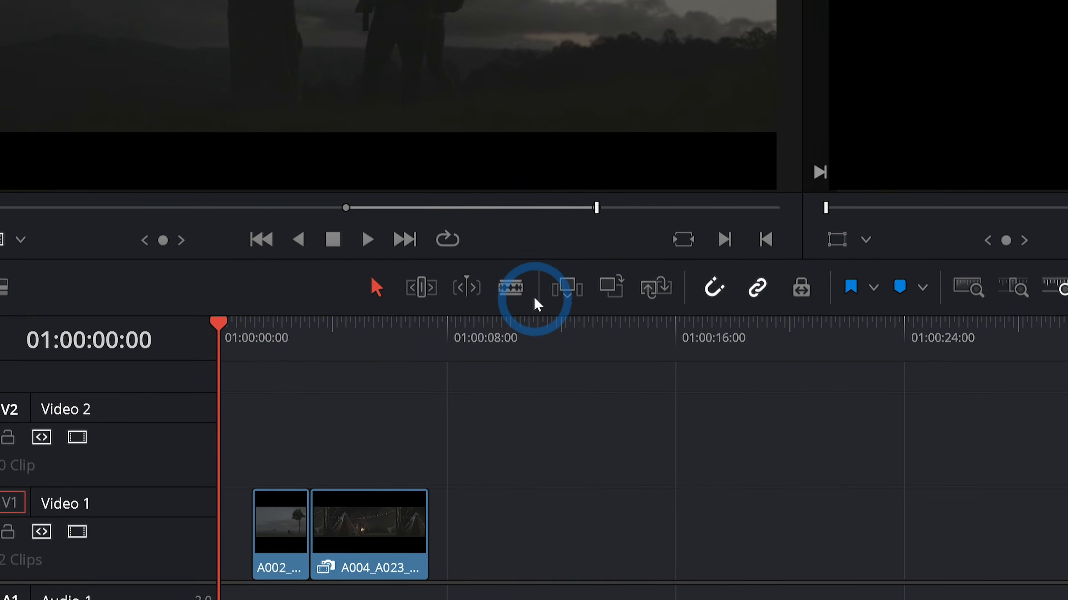
- Replace the first timeline clip with the marked A002_A033 range at 01:00:02:11 and play back the edit
{"action": "left_click", "coordinate": [567, 287]}
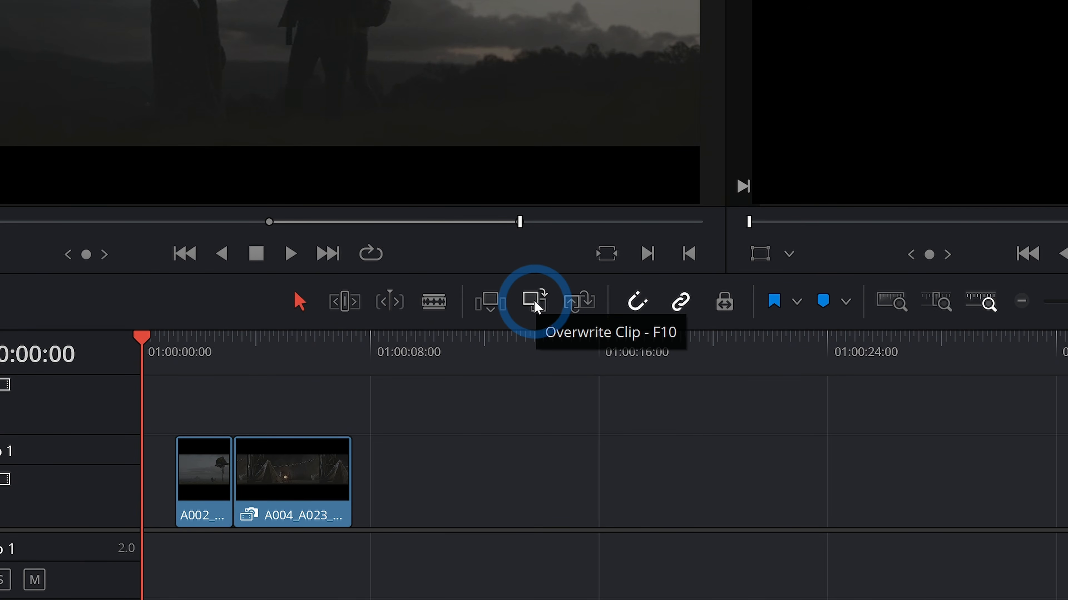
{"action": "left_click", "coordinate": [533, 300]}
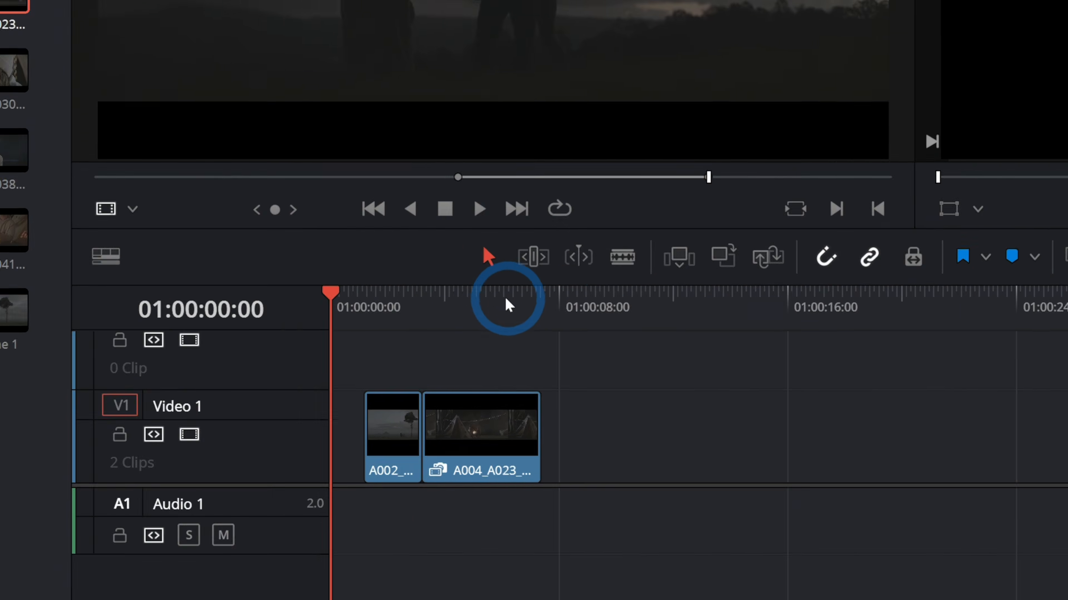
{"action": "left_click", "coordinate": [409, 216]}
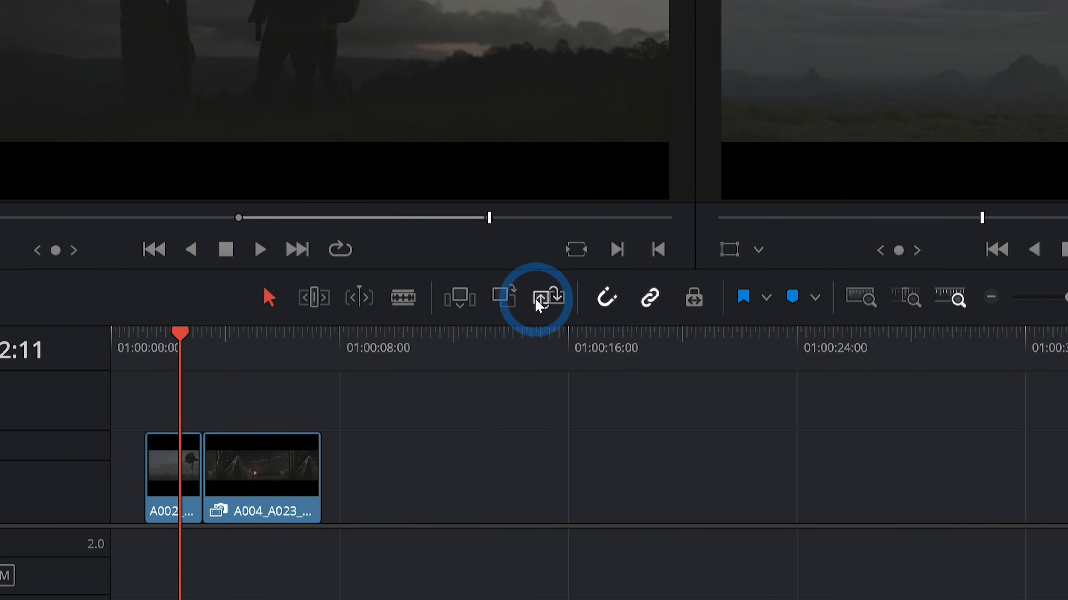
{"action": "left_click", "coordinate": [538, 299]}
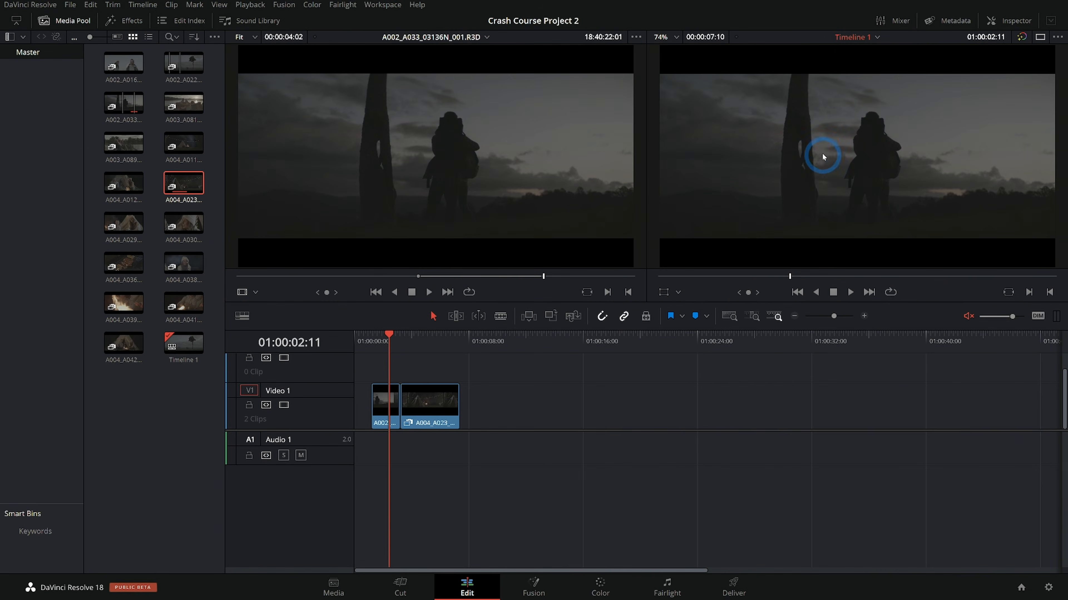
{"action": "key", "text": "space"}
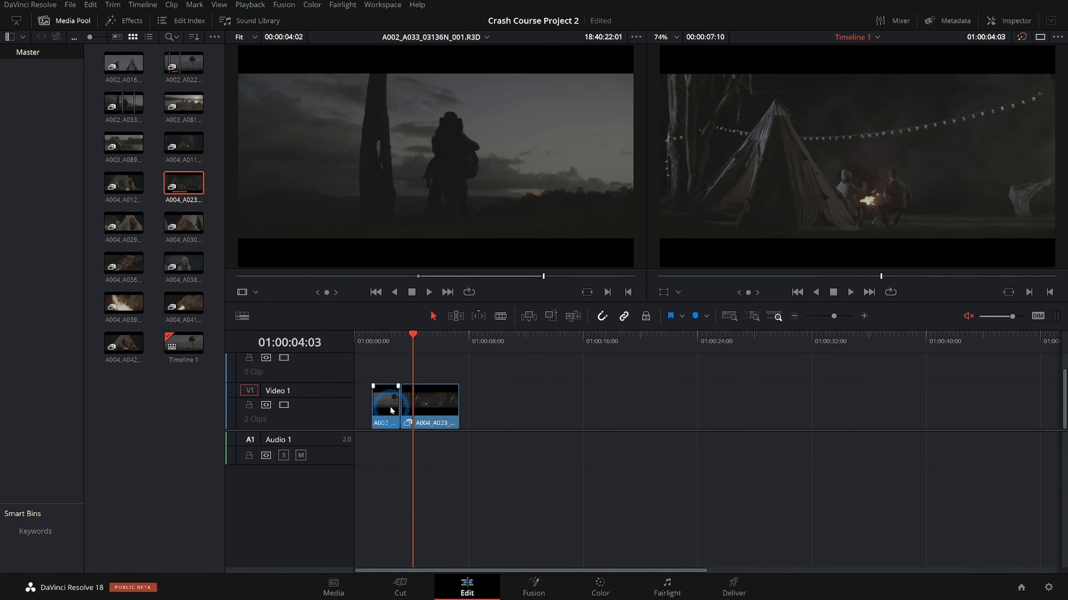
{"action": "left_click", "coordinate": [378, 342]}
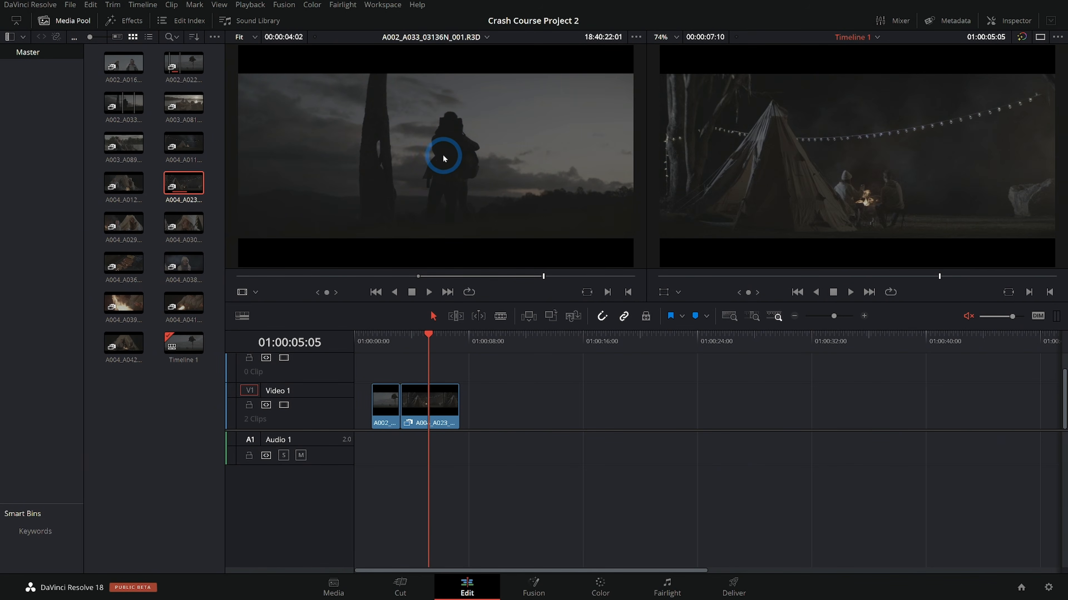
- Append the marked A002_A033 range to the end of the timeline from the edit overlay options, and undo the append
{"action": "left_click_drag", "start_coordinate": [443, 158], "coordinate": [653, 162]}
{"action": "left_click_drag", "start_coordinate": [557, 299], "coordinate": [1010, 308]}
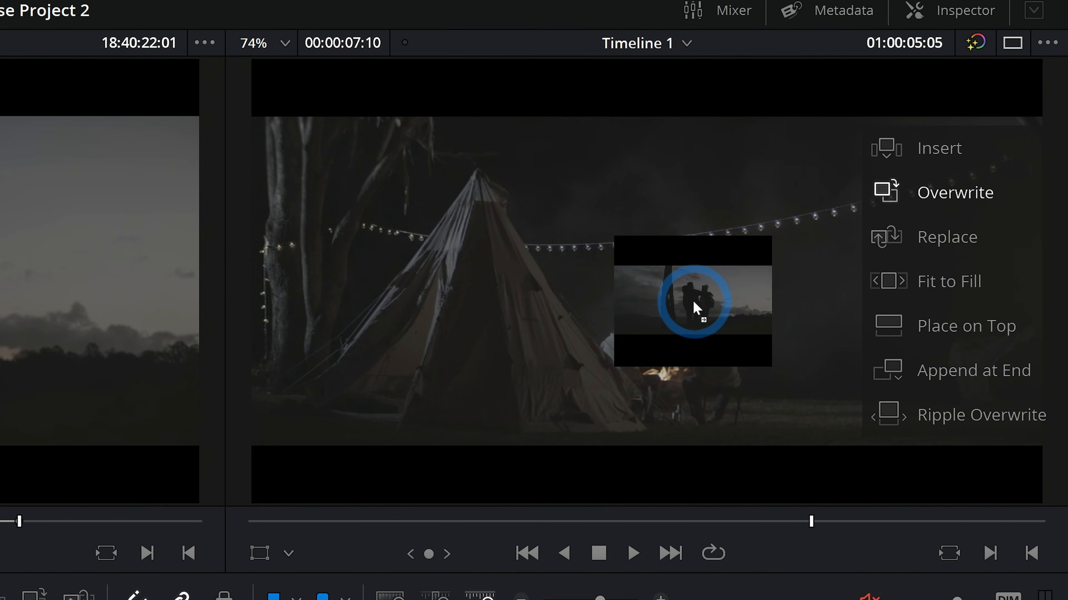
{"action": "left_click_drag", "start_coordinate": [692, 300], "coordinate": [1047, 370]}
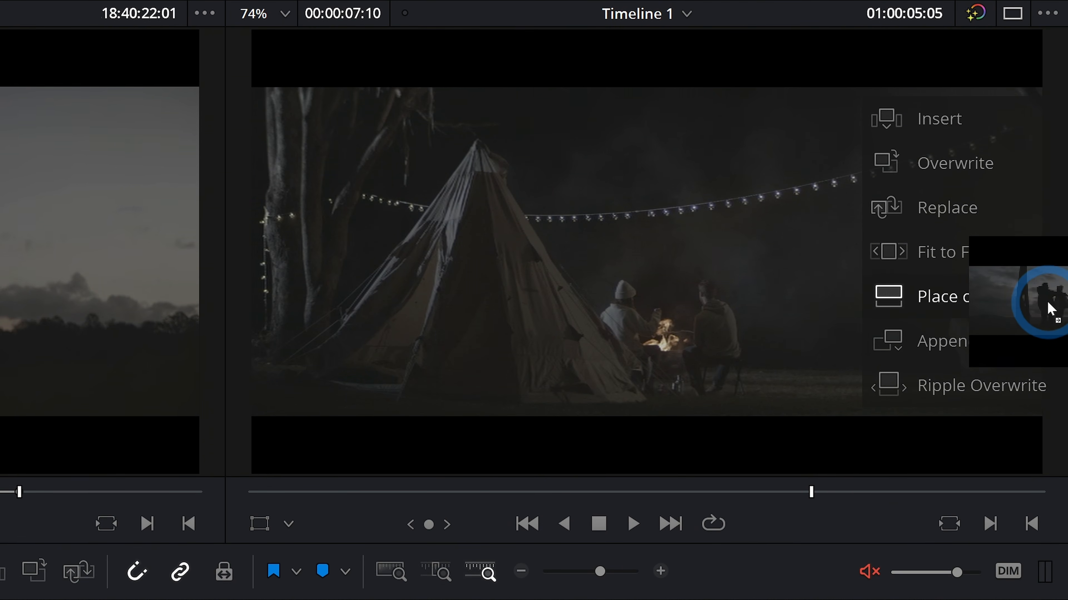
{"action": "left_click_drag", "start_coordinate": [1049, 309], "coordinate": [976, 303]}
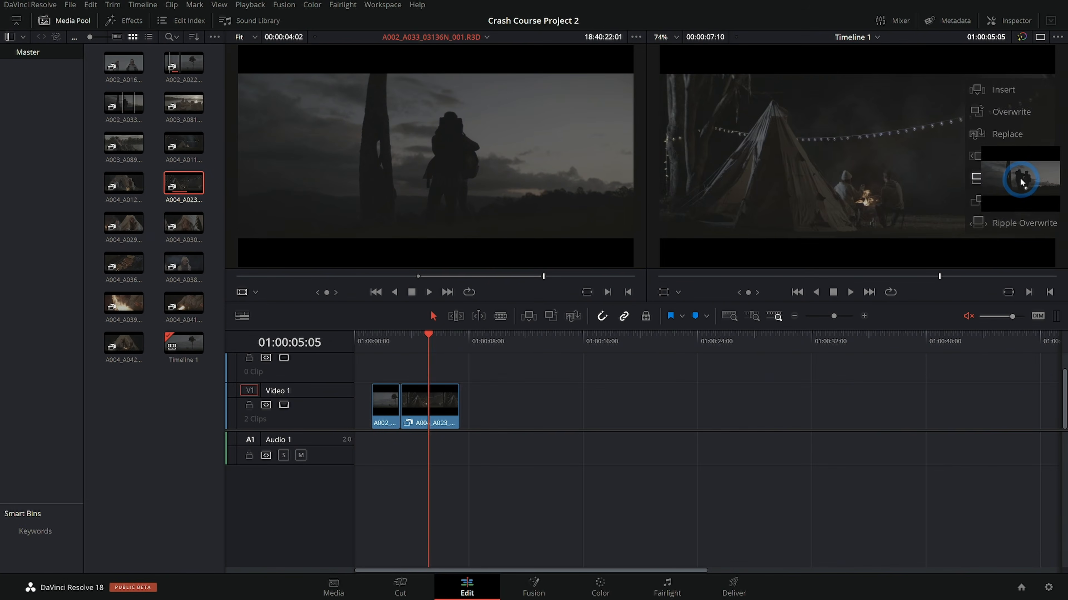
{"action": "left_click_drag", "start_coordinate": [1022, 182], "coordinate": [1012, 193]}
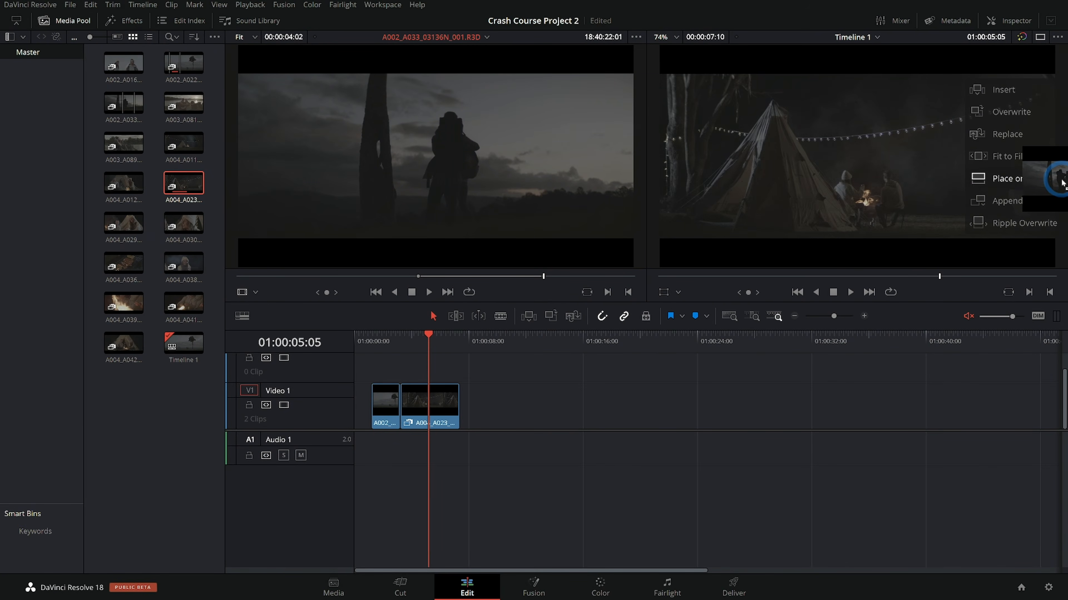
{"action": "left_click_drag", "start_coordinate": [1065, 201], "coordinate": [1000, 206]}
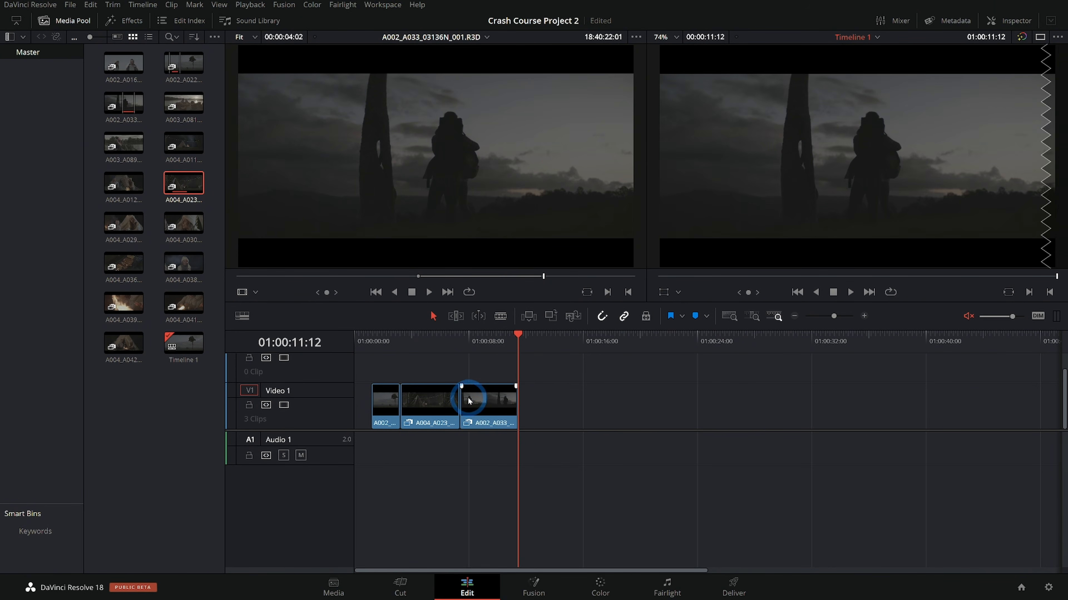
{"action": "key", "text": "ctrl+z"}
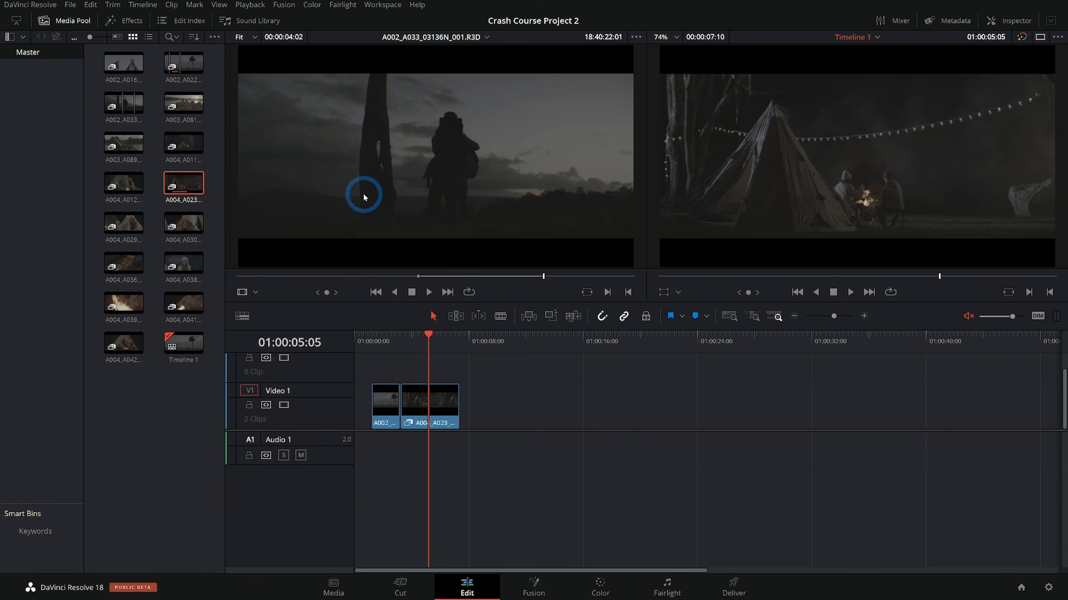
- Append the A002_A016 clip, the marked A002_A022 range and the full A003_A089_0314V2_001.R3D clip to the end of the timeline
{"action": "left_click", "coordinate": [121, 63]}
{"action": "left_click_drag", "start_coordinate": [337, 277], "coordinate": [1048, 201]}
{"action": "left_click", "coordinate": [199, 66]}
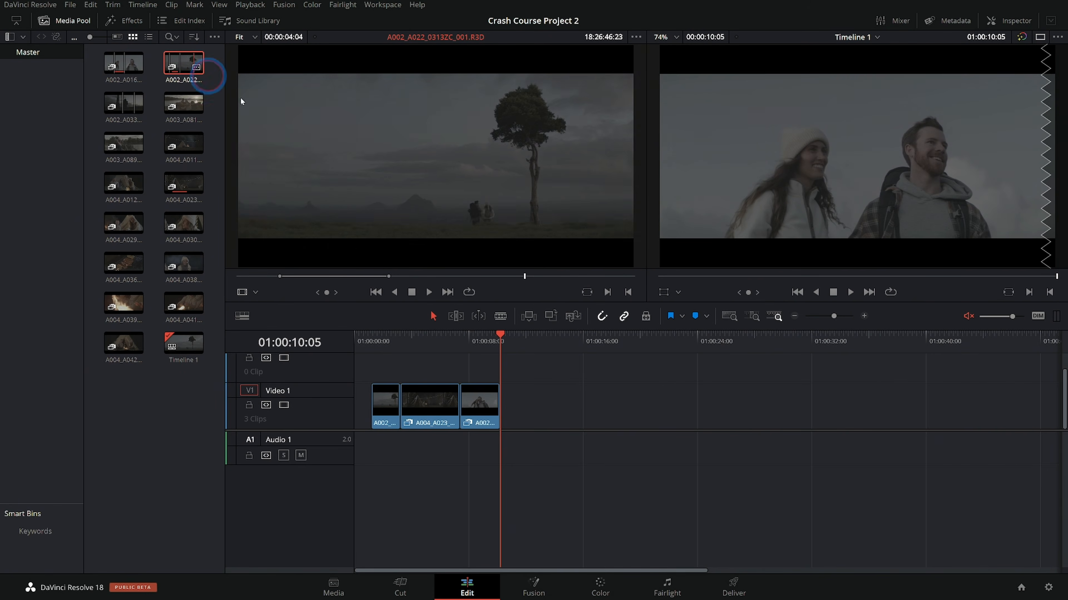
{"action": "left_click_drag", "start_coordinate": [332, 274], "coordinate": [1026, 207]}
{"action": "left_click", "coordinate": [120, 109]}
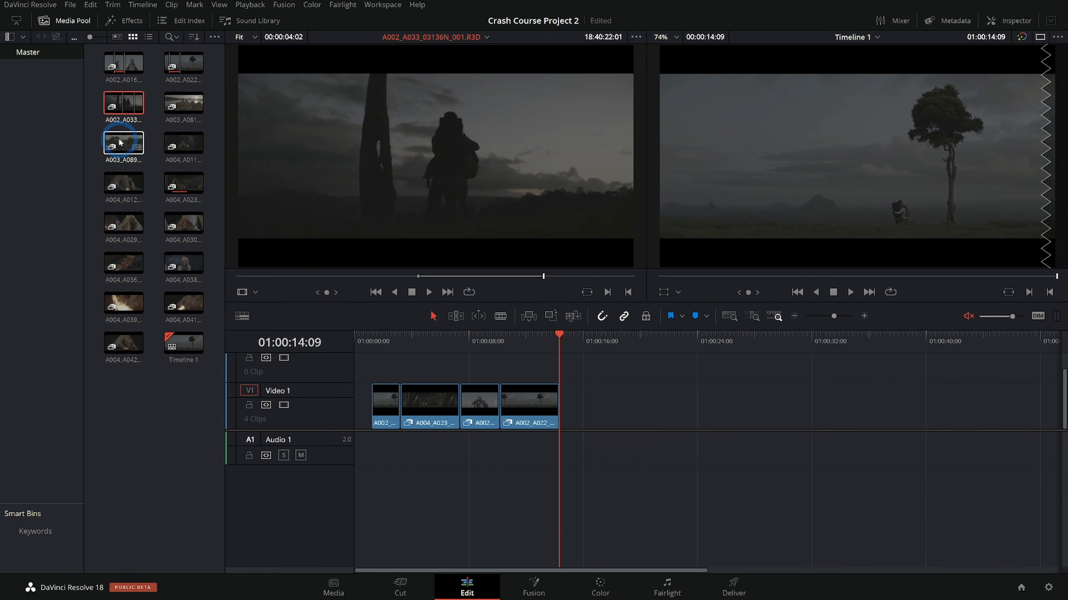
{"action": "left_click_drag", "start_coordinate": [121, 144], "coordinate": [324, 232]}
{"action": "left_click_drag", "start_coordinate": [508, 200], "coordinate": [1038, 202]}
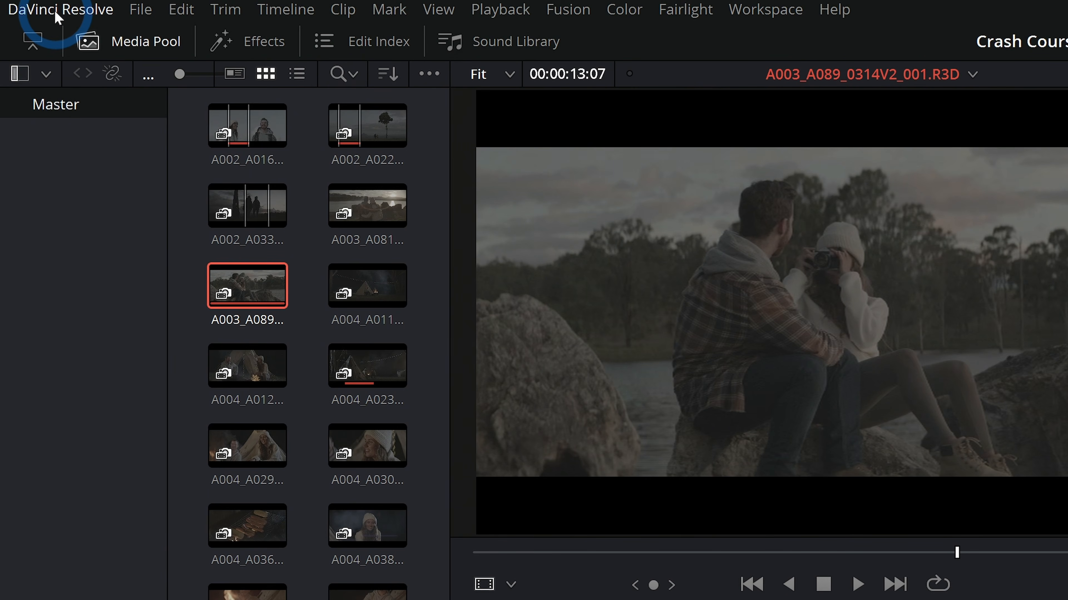
- Bring up the keyboard customization settings and look up which command is assigned to the V key
{"action": "left_click", "coordinate": [58, 17]}
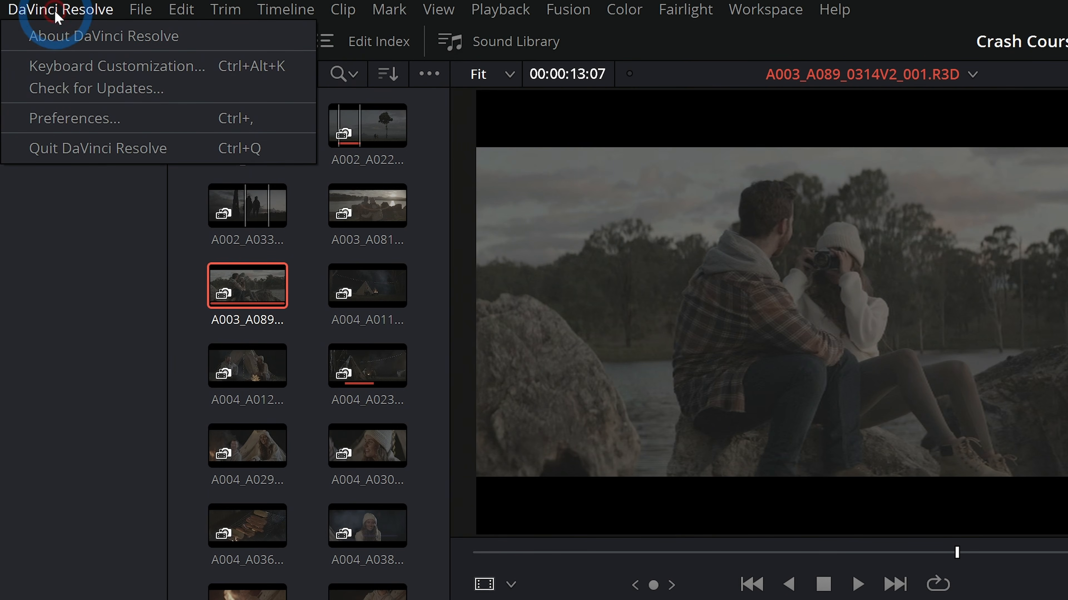
{"action": "left_click", "coordinate": [94, 67]}
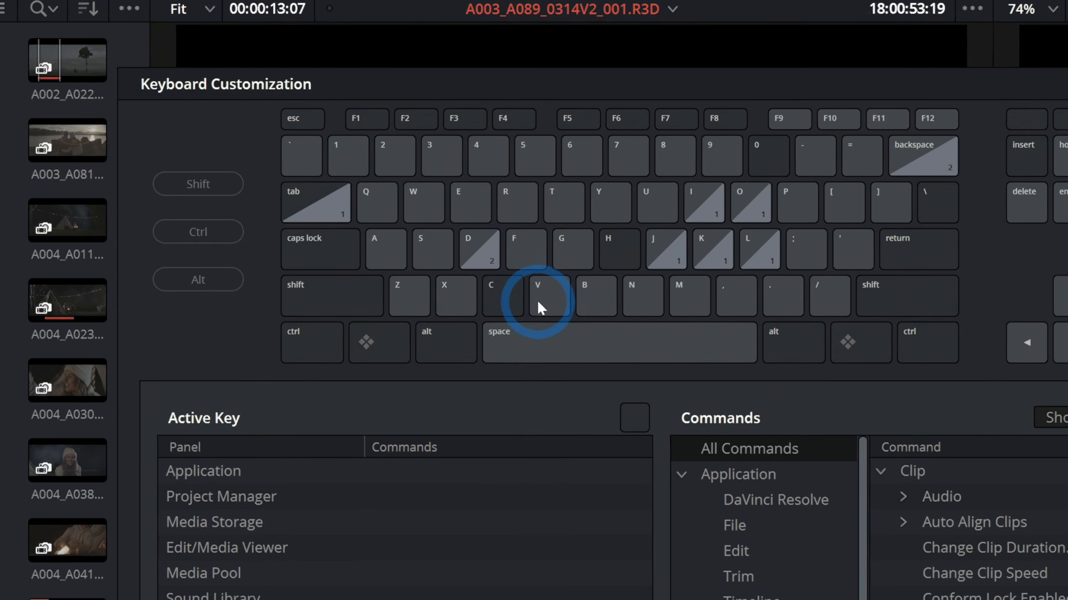
{"action": "left_click", "coordinate": [424, 181]}
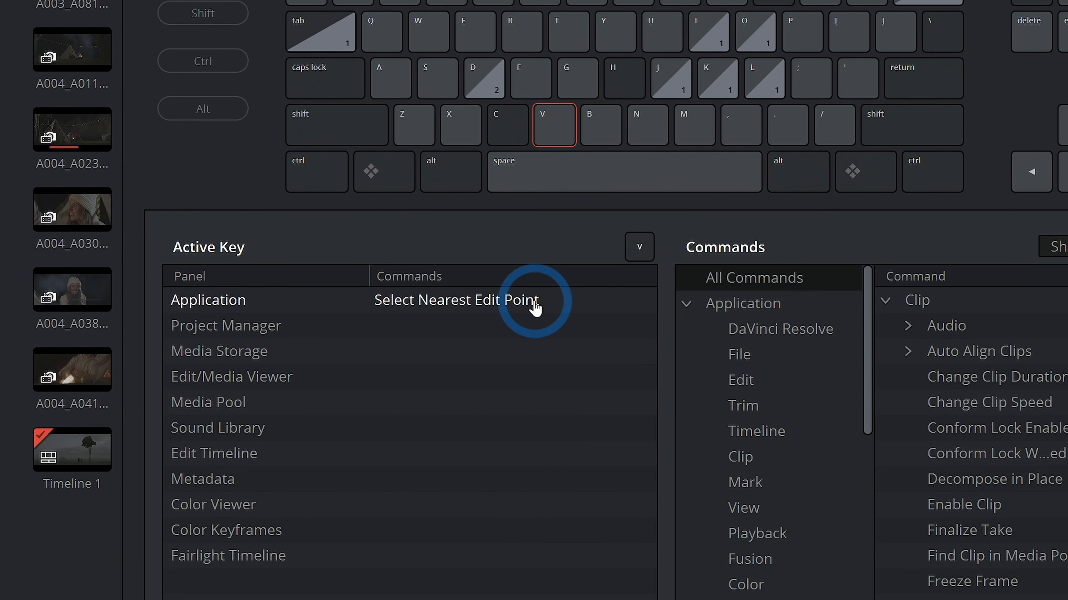
- Search all commands for "overw" in the keyboard customization and add H as a second shortcut for Overwrite
{"action": "left_click", "coordinate": [530, 145]}
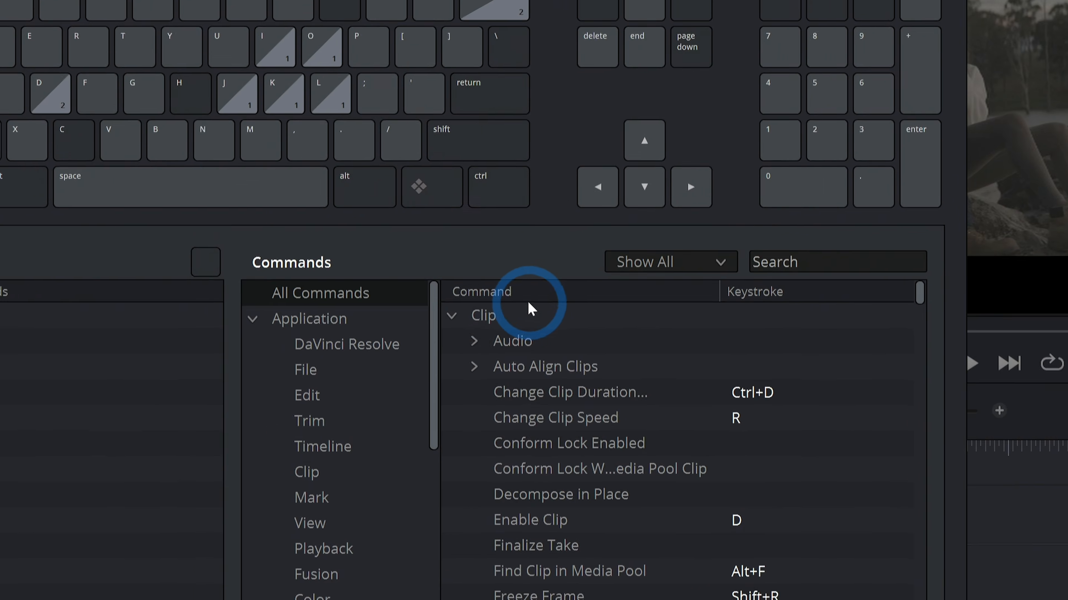
{"action": "left_click", "coordinate": [752, 475]}
{"action": "left_click", "coordinate": [511, 274]}
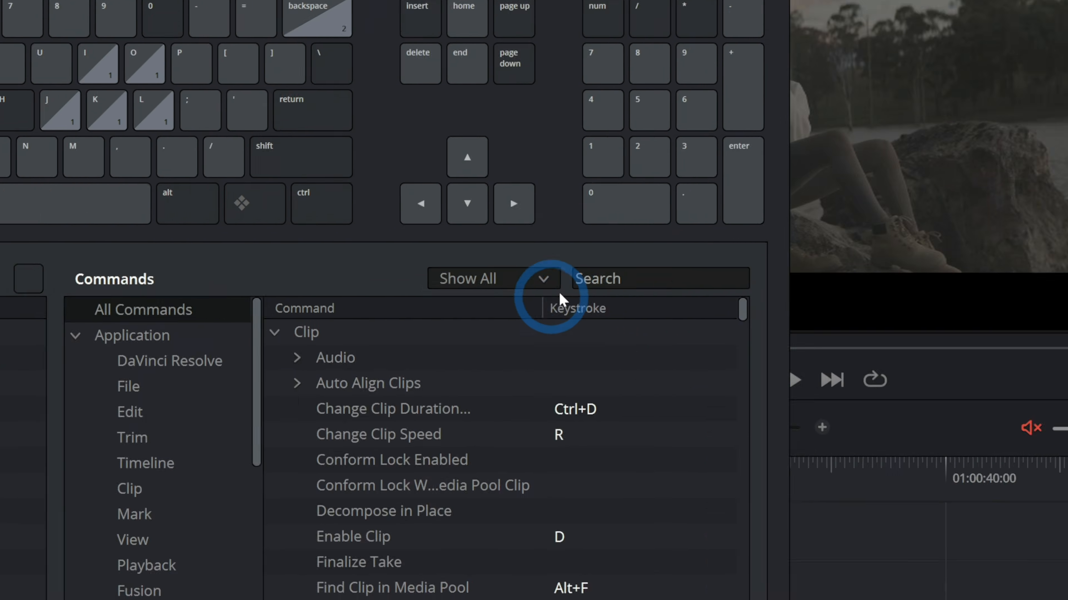
{"action": "left_click", "coordinate": [604, 284]}
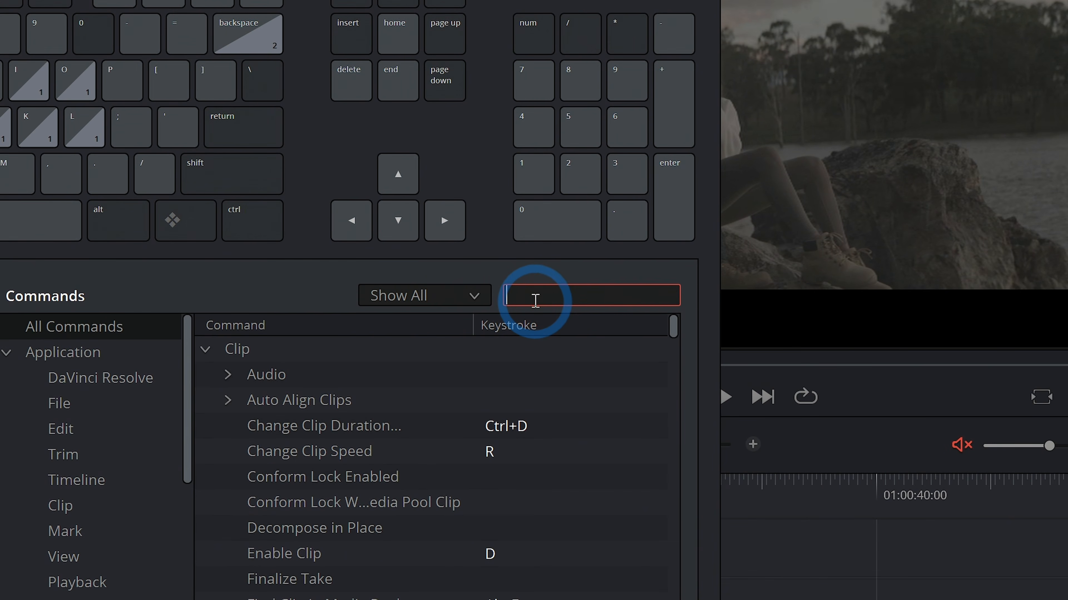
{"action": "type", "text": "overw"}
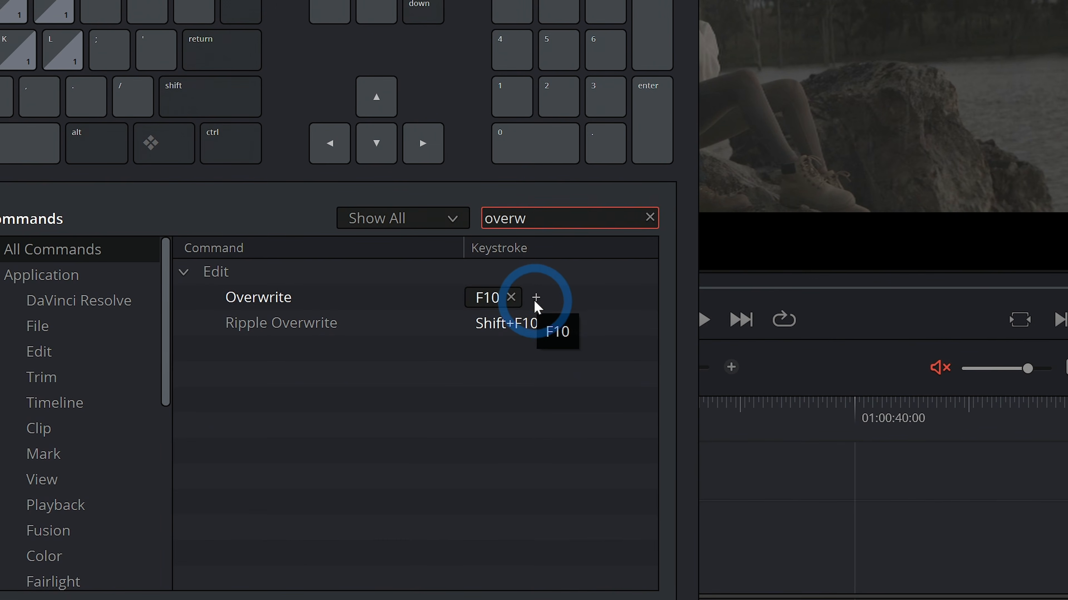
{"action": "left_click", "coordinate": [535, 300]}
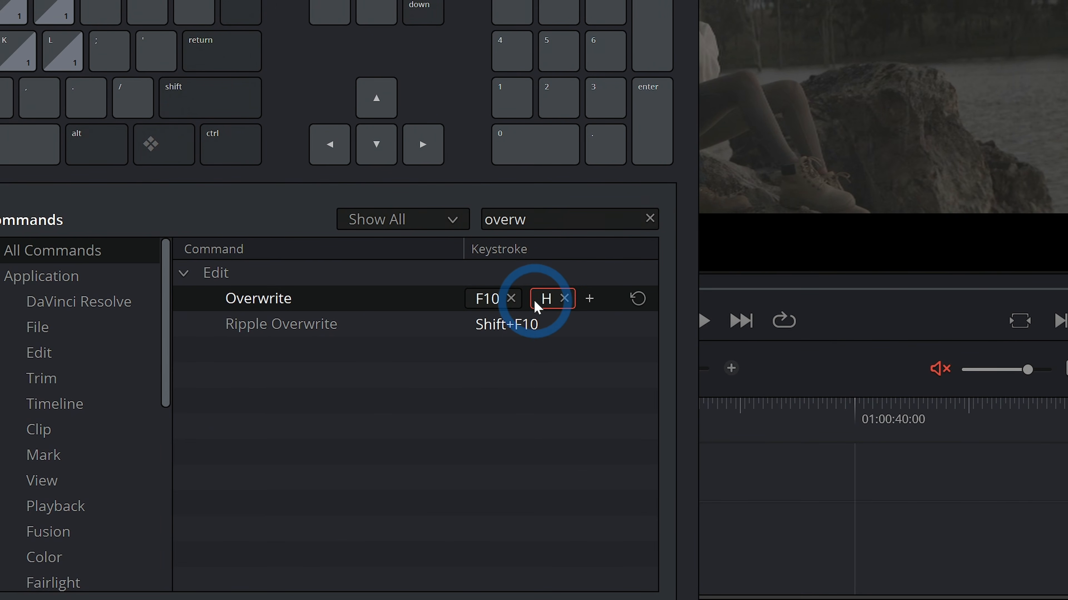
- Mark a 00:00:02:17 range in A003_A089_0314V2_001.R3D, overwrite it onto the timeline at 01:00:04:23, and undo the overwrite
{"action": "left_click", "coordinate": [390, 276]}
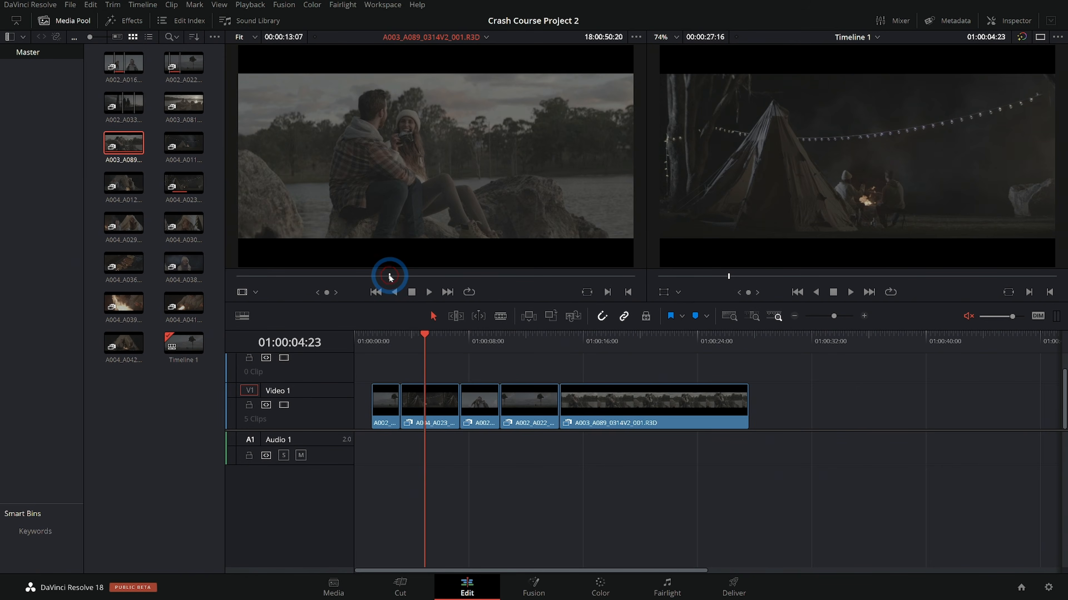
{"action": "left_click_drag", "start_coordinate": [389, 277], "coordinate": [469, 279]}
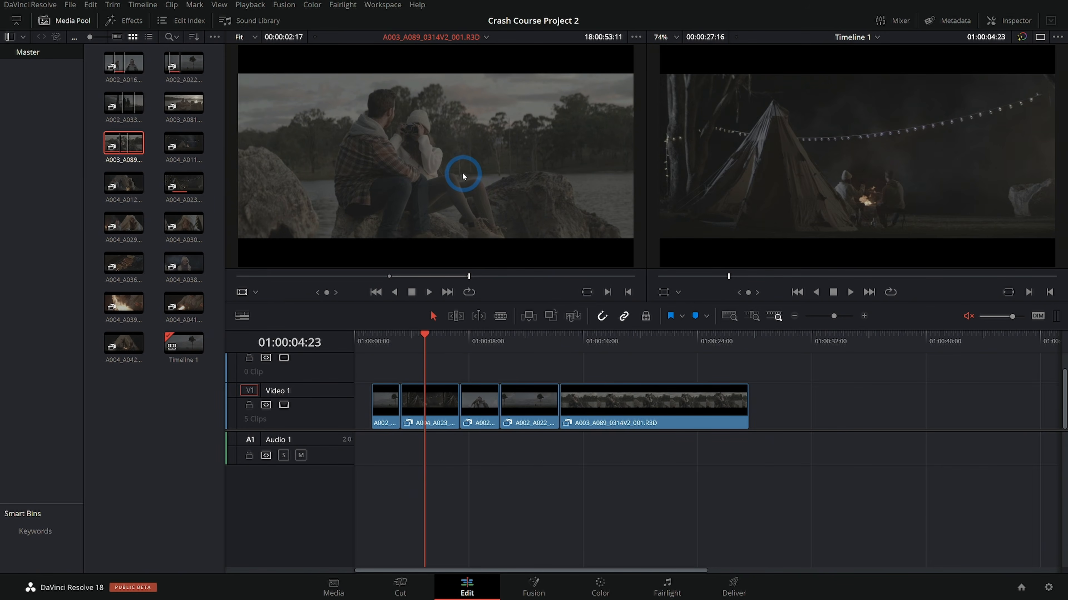
{"action": "key", "text": "F9"}
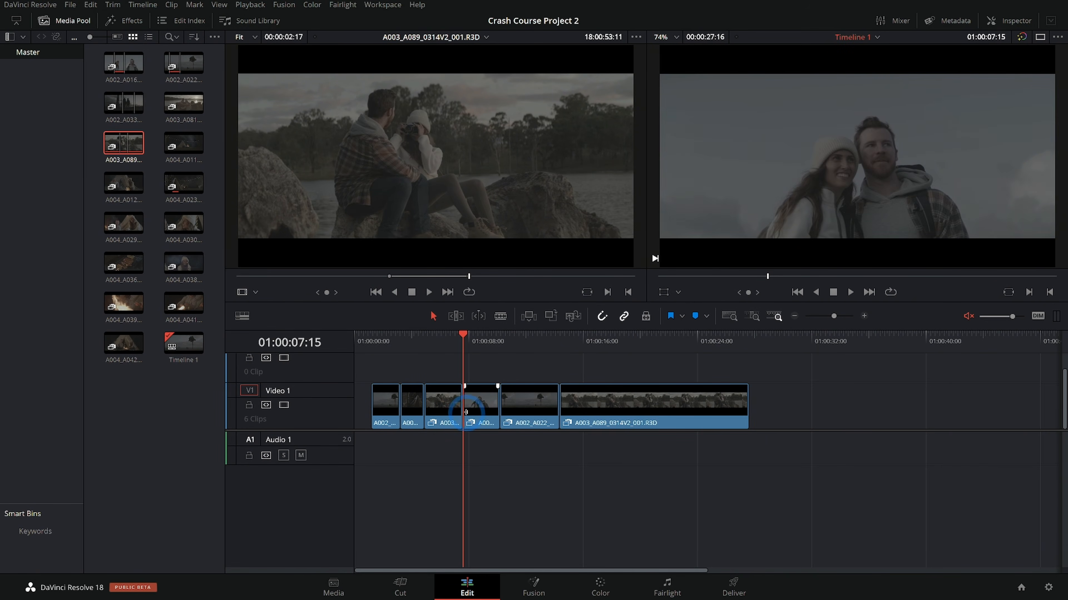
{"action": "key", "text": "ctrl+z"}
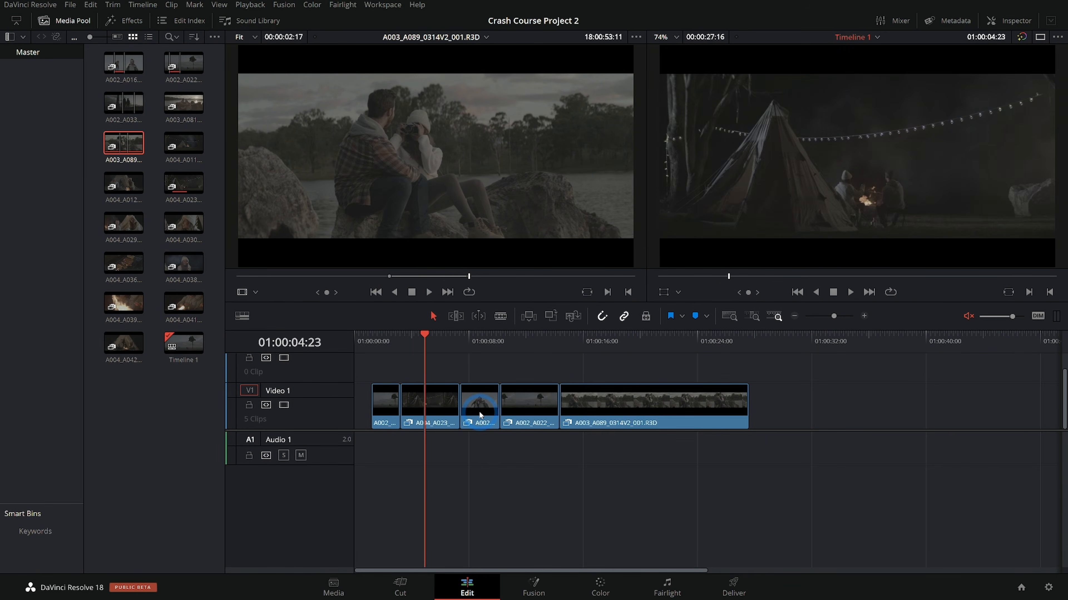
- Mark a longer range of about 6 seconds in A003_A089_0314V2_001.R3D and append it to the end of the timeline
{"action": "left_click_drag", "start_coordinate": [880, 233], "coordinate": [556, 197]}
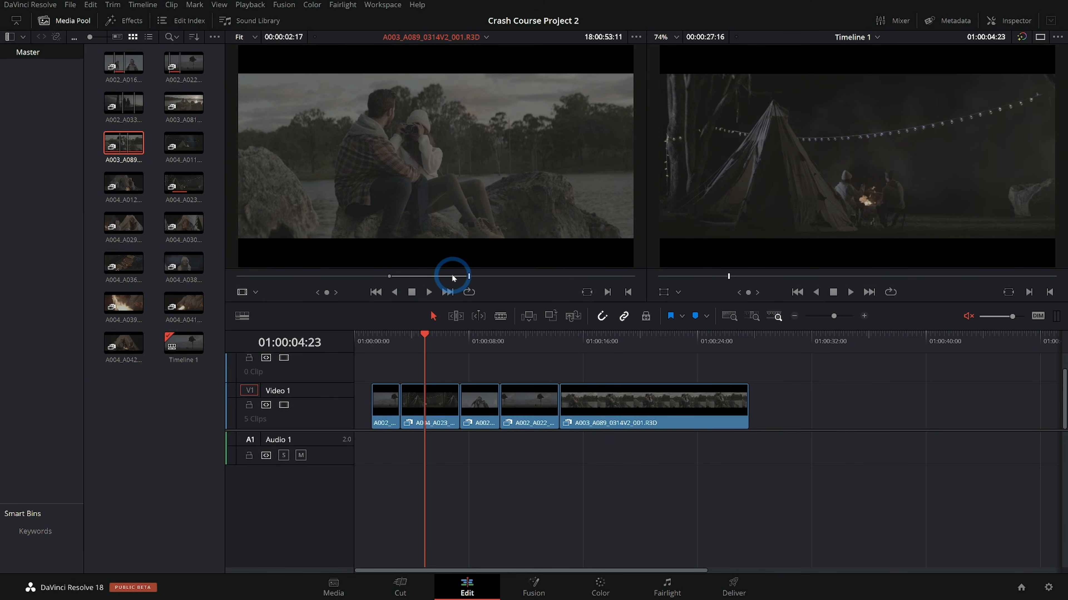
{"action": "left_click_drag", "start_coordinate": [464, 277], "coordinate": [522, 276]}
{"action": "key", "text": "i"}
{"action": "key", "text": "o"}
{"action": "key", "text": "shift+F12"}
- Mark a 00:00:04:02 range in A004_A011_03143I_001.R3D and append it to the end of the timeline
{"action": "left_click", "coordinate": [187, 145]}
{"action": "left_click", "coordinate": [380, 276]}
{"action": "key", "text": "shift+F12"}
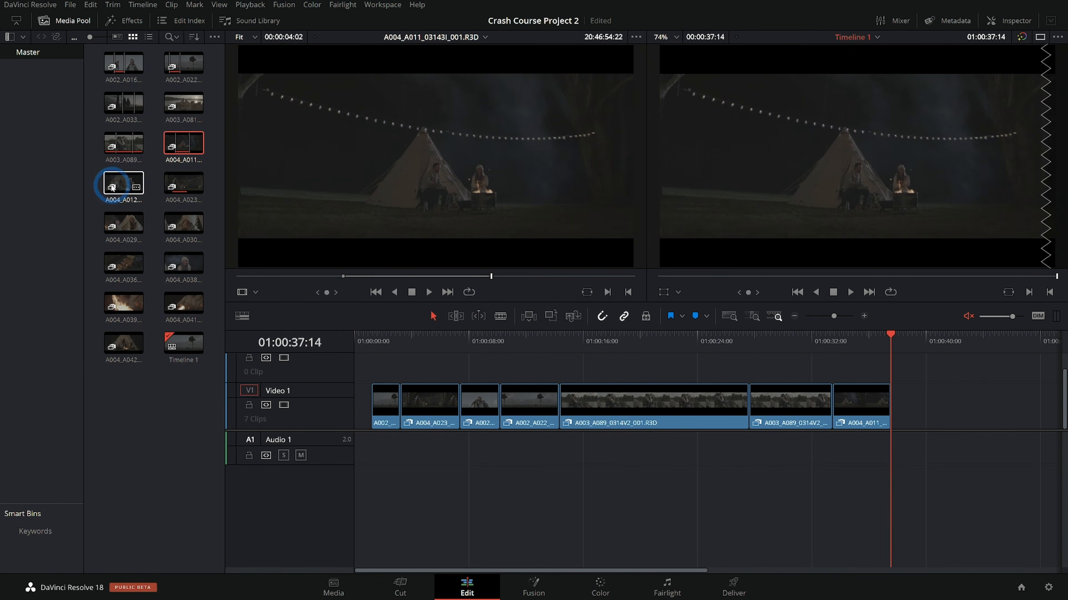
- Mark a 00:00:04:08 range in A004_A012_0314H9_001.R3D and append it to the end of the timeline
{"action": "double_click", "coordinate": [116, 183]}
{"action": "left_click", "coordinate": [375, 278]}
{"action": "key", "text": "i"}
{"action": "left_click_drag", "start_coordinate": [375, 278], "coordinate": [505, 291]}
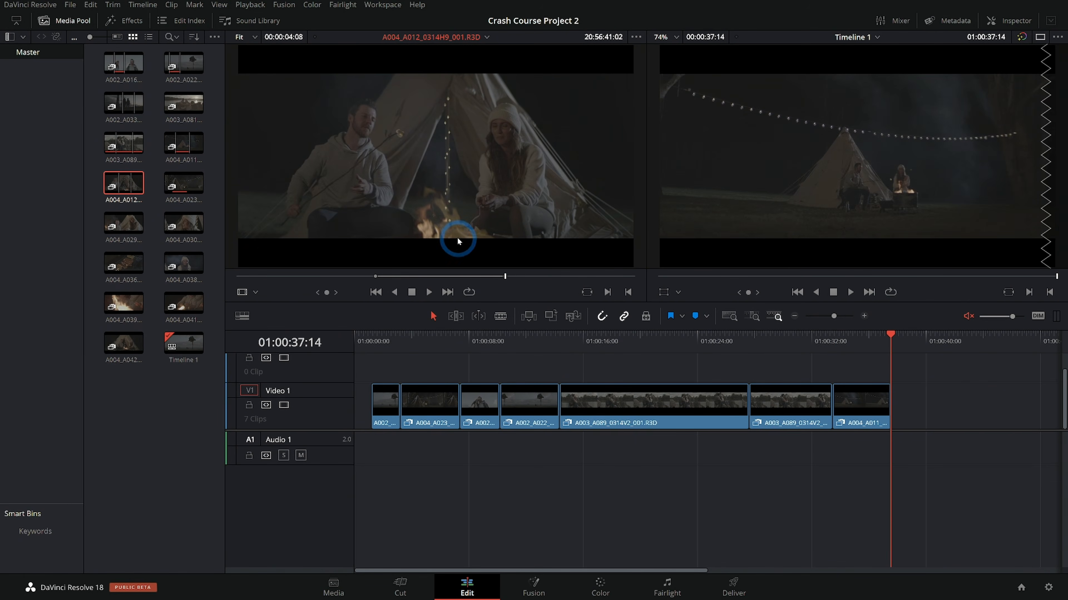
{"action": "key", "text": "shift+F12"}
- Append a 00:00:10:21 range of A004_A029_0314RH_001.R3D to the end of the timeline and fit the whole timeline in view
{"action": "double_click", "coordinate": [136, 224]}
{"action": "left_click_drag", "start_coordinate": [418, 276], "coordinate": [507, 277]}
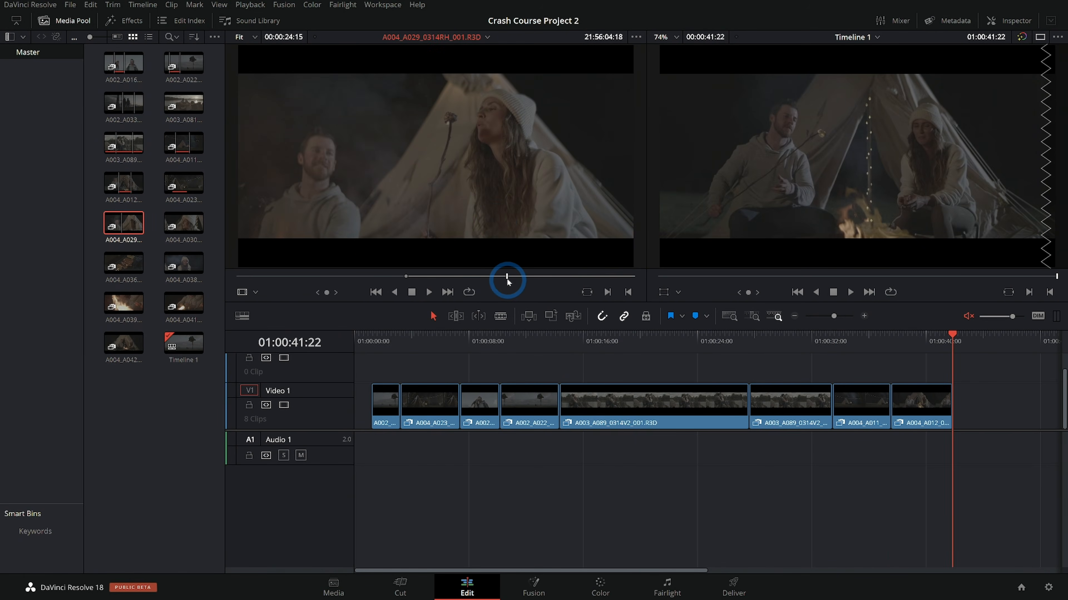
{"action": "key", "text": "shift+F12"}
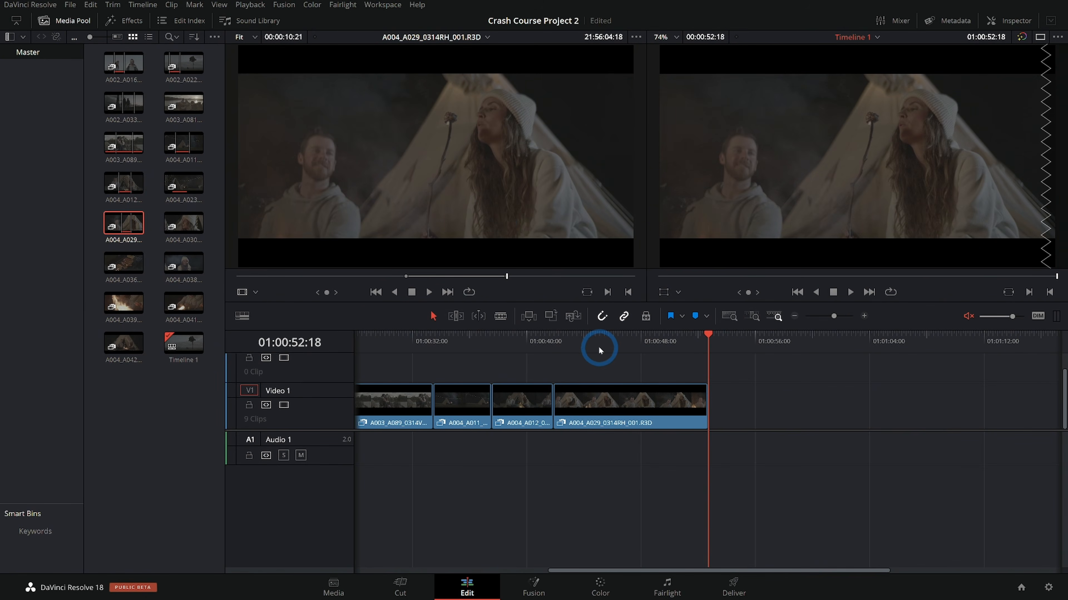
{"action": "key", "text": "shift+z"}
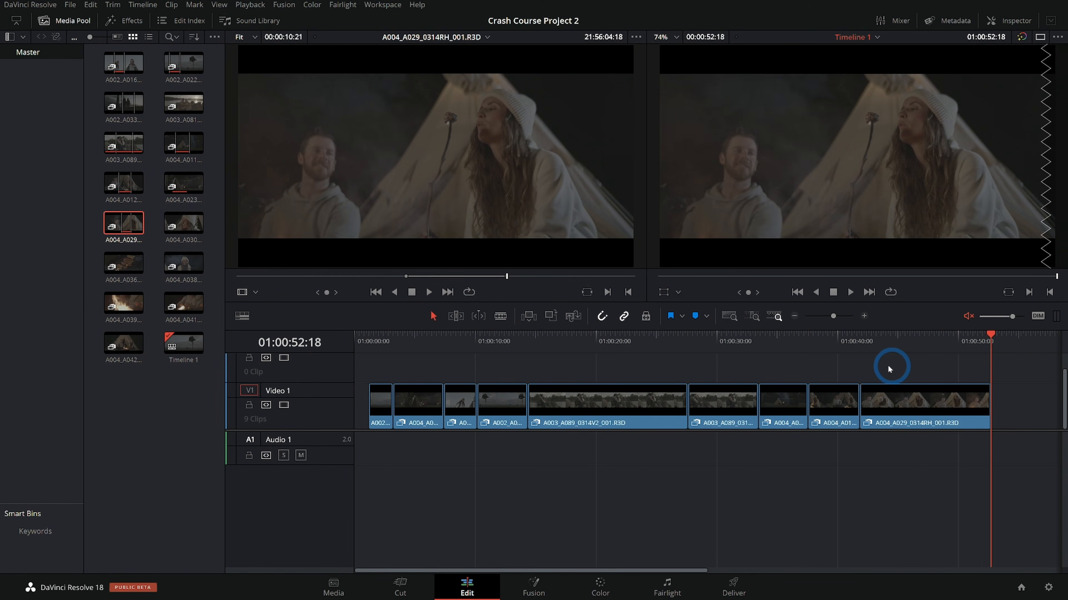
- Extend the end of the fourth timeline clip (A002_A022) to about 9 seconds in trim edit mode, rippling the following clips
{"action": "left_click_drag", "start_coordinate": [836, 365], "coordinate": [499, 369]}
{"action": "key", "text": "Home"}
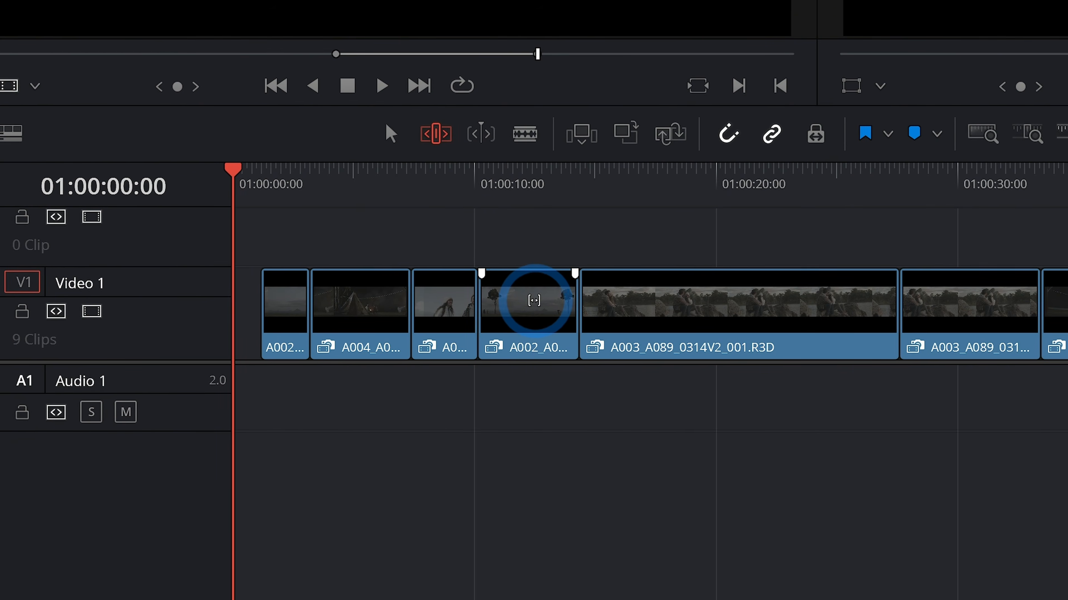
{"action": "left_click_drag", "start_coordinate": [534, 300], "coordinate": [576, 256]}
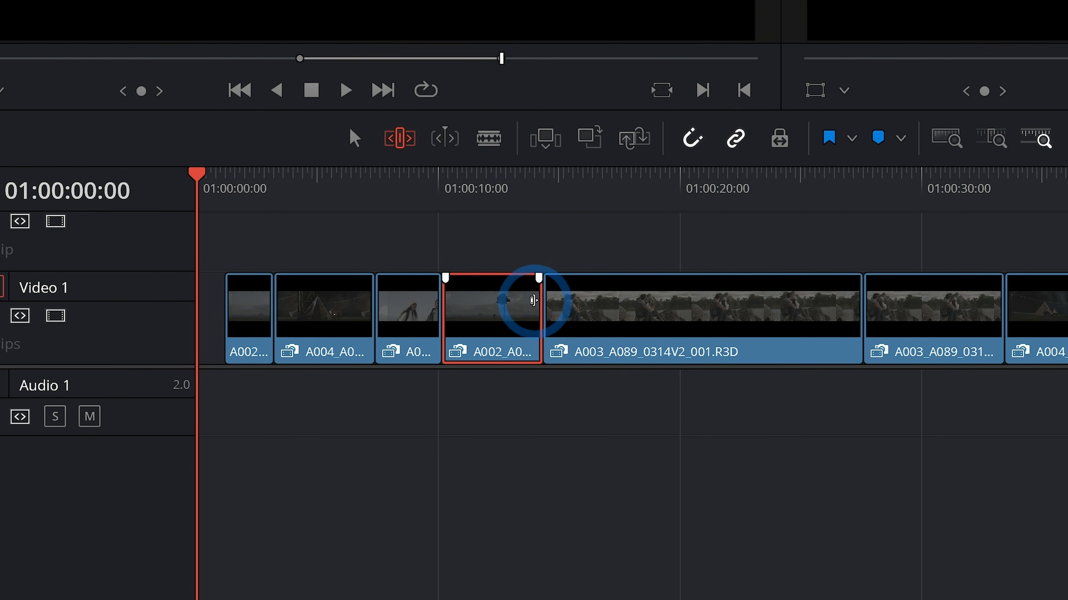
{"action": "mouse_move", "coordinate": [533, 300]}
{"action": "left_mouse_down"}
{"action": "mouse_move", "coordinate": [536, 291]}
{"action": "mouse_move", "coordinate": [523, 301]}
{"action": "mouse_move", "coordinate": [552, 302]}
{"action": "mouse_move", "coordinate": [533, 300]}
{"action": "left_mouse_up"}
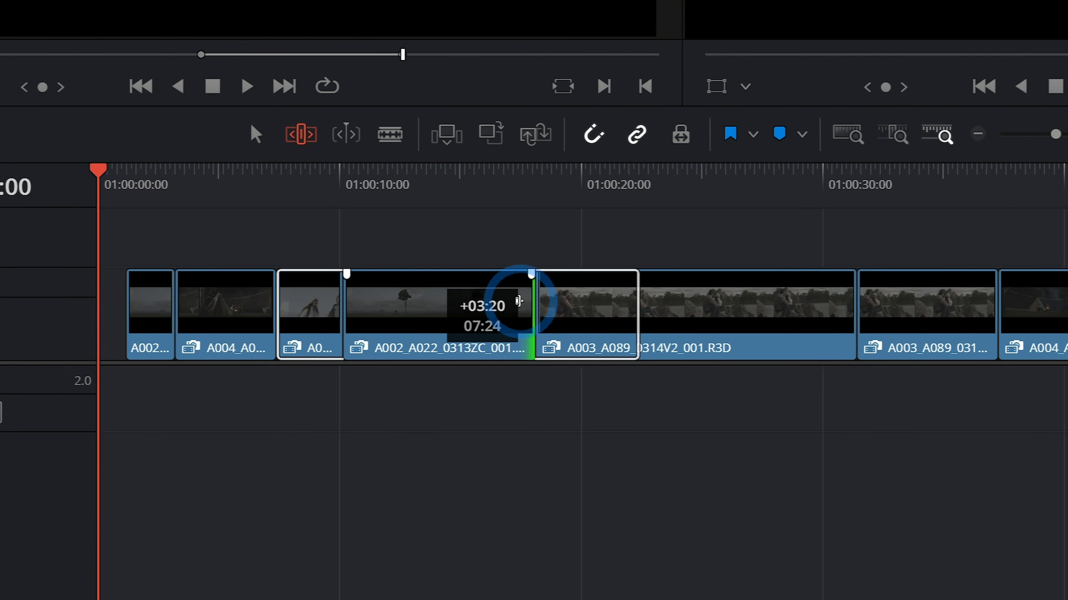
- Shorten the end of the fourth clip (A002_A022) to about 5 seconds in selection mode, and undo the trim
{"action": "left_click", "coordinate": [234, 135]}
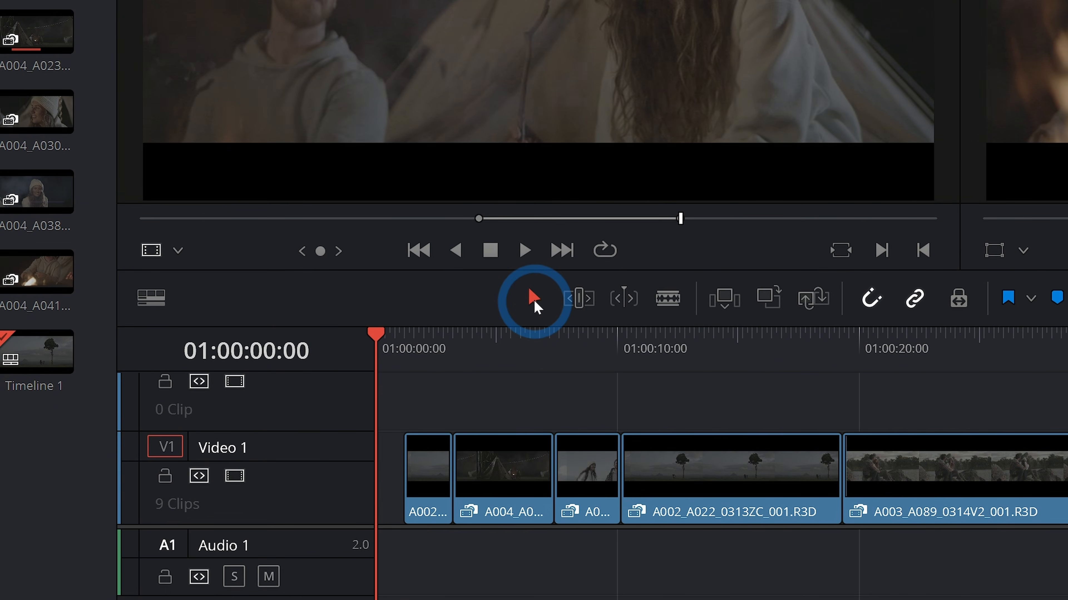
{"action": "left_click_drag", "start_coordinate": [542, 303], "coordinate": [446, 302]}
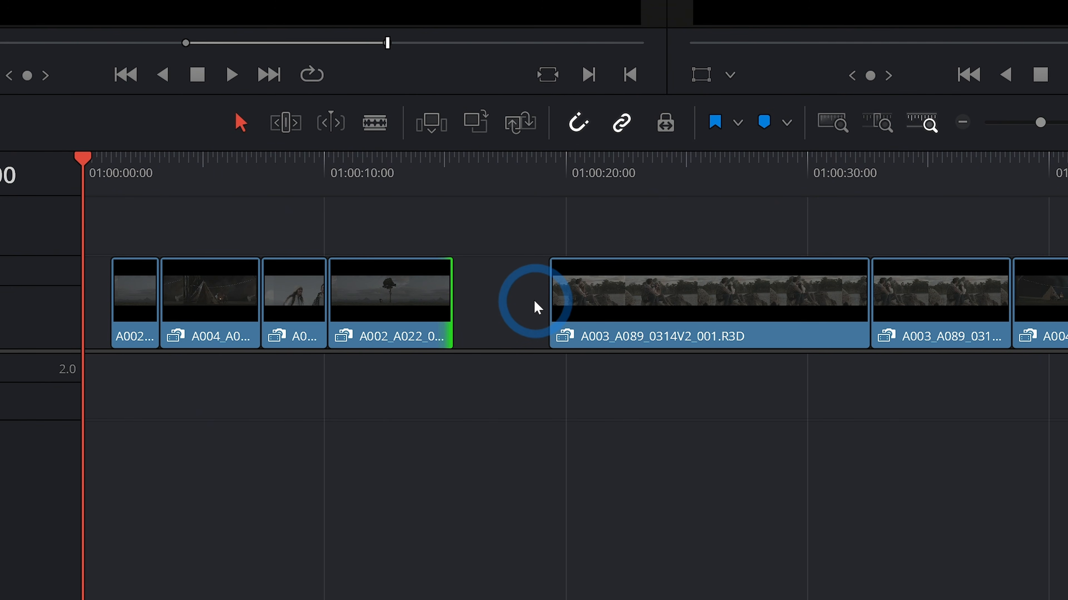
{"action": "key", "text": "ctrl+z"}
- Ripple-trim the fourth clip (A002_A022), both A003_A089 clips and the A004_A011 clip to about 5.4, 8.3, 4 and 2.6 seconds
{"action": "key", "text": "t"}
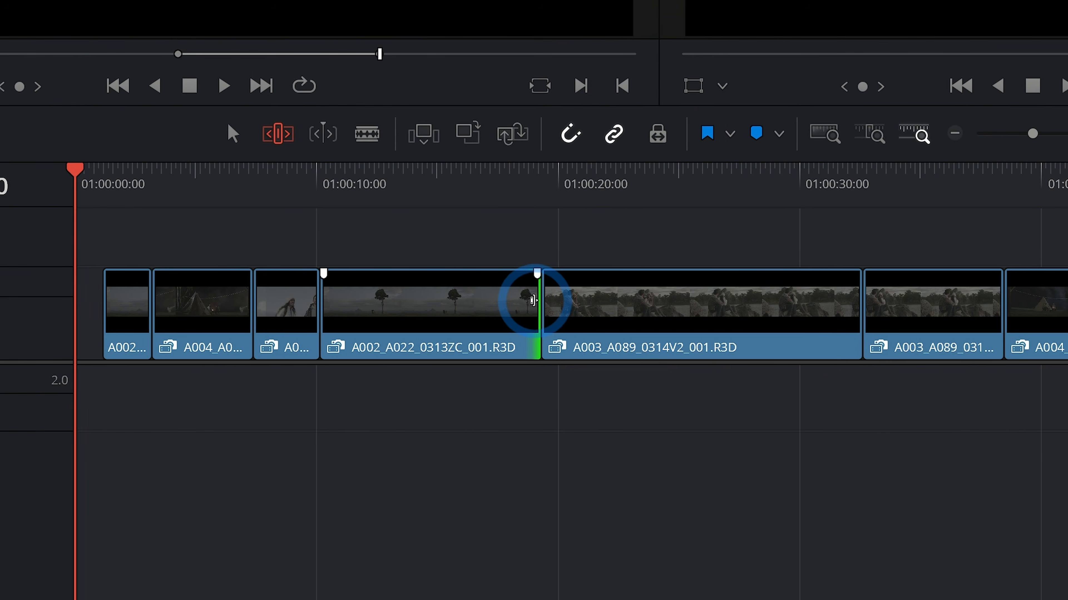
{"action": "left_click_drag", "start_coordinate": [532, 300], "coordinate": [506, 305]}
{"action": "left_click_drag", "start_coordinate": [819, 302], "coordinate": [791, 302]}
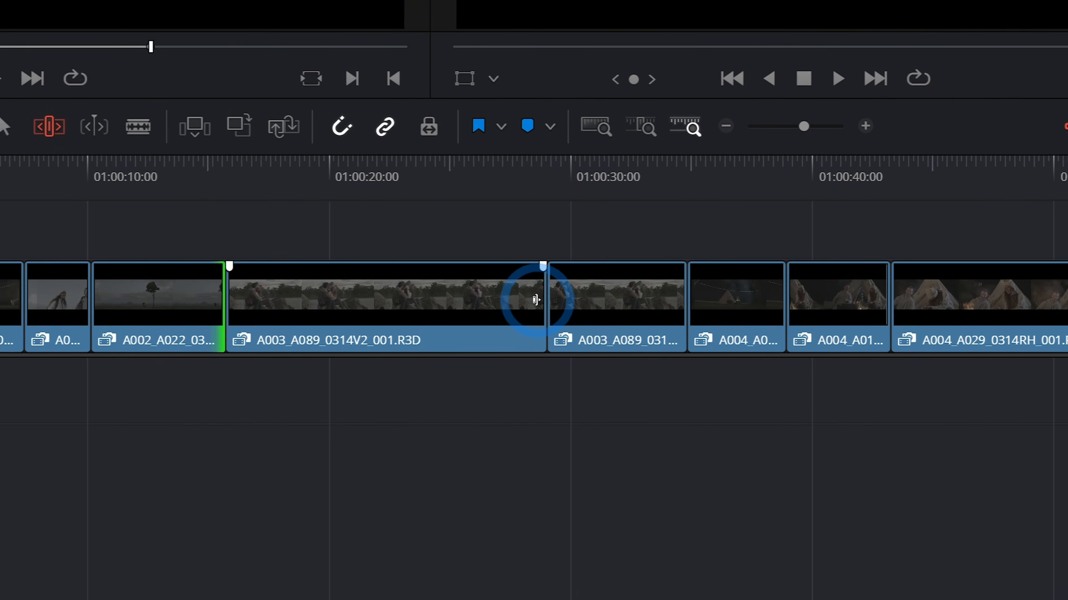
{"action": "left_click_drag", "start_coordinate": [524, 300], "coordinate": [477, 300]}
{"action": "left_click_drag", "start_coordinate": [253, 301], "coordinate": [295, 300]}
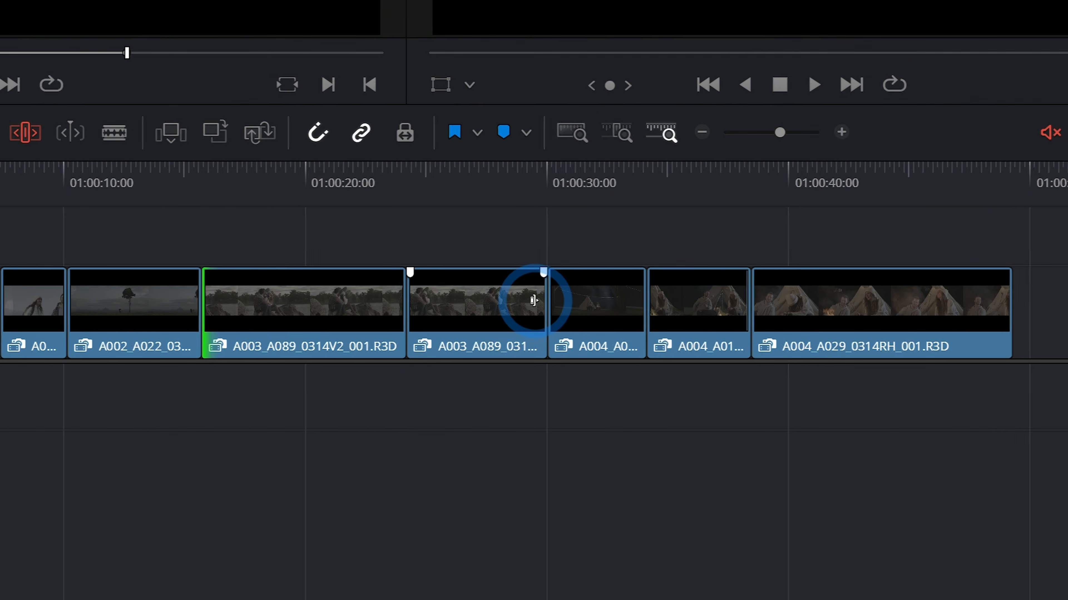
{"action": "left_click_drag", "start_coordinate": [535, 300], "coordinate": [494, 301]}
{"action": "left_click_drag", "start_coordinate": [593, 301], "coordinate": [561, 299]}
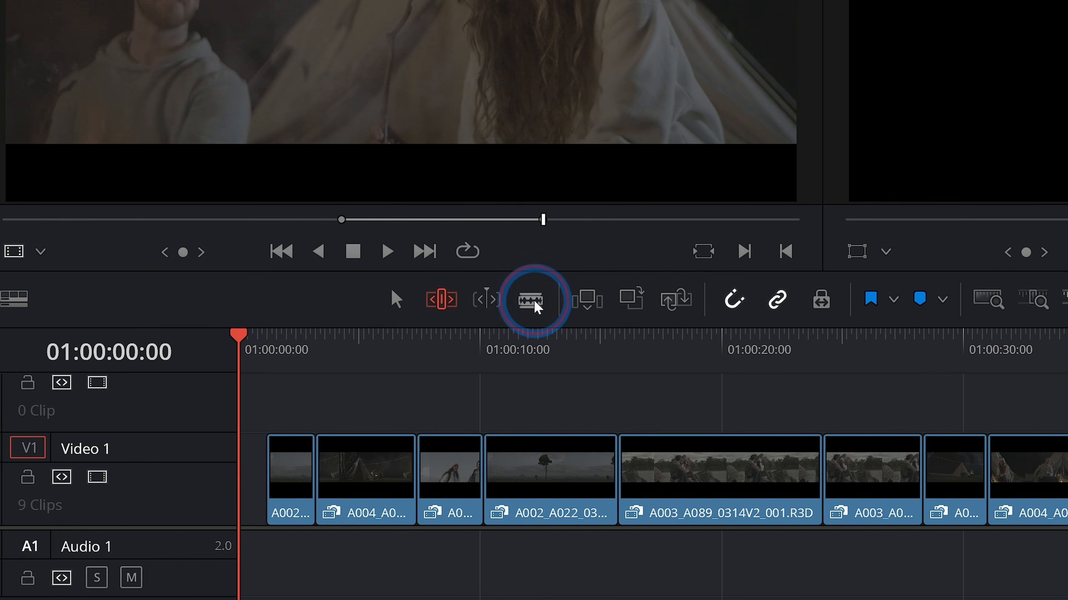
- Cut the A002_A022 clip and both A003_A089 clips at several points with the blade tool, and undo the cuts
{"action": "left_click", "coordinate": [532, 300]}
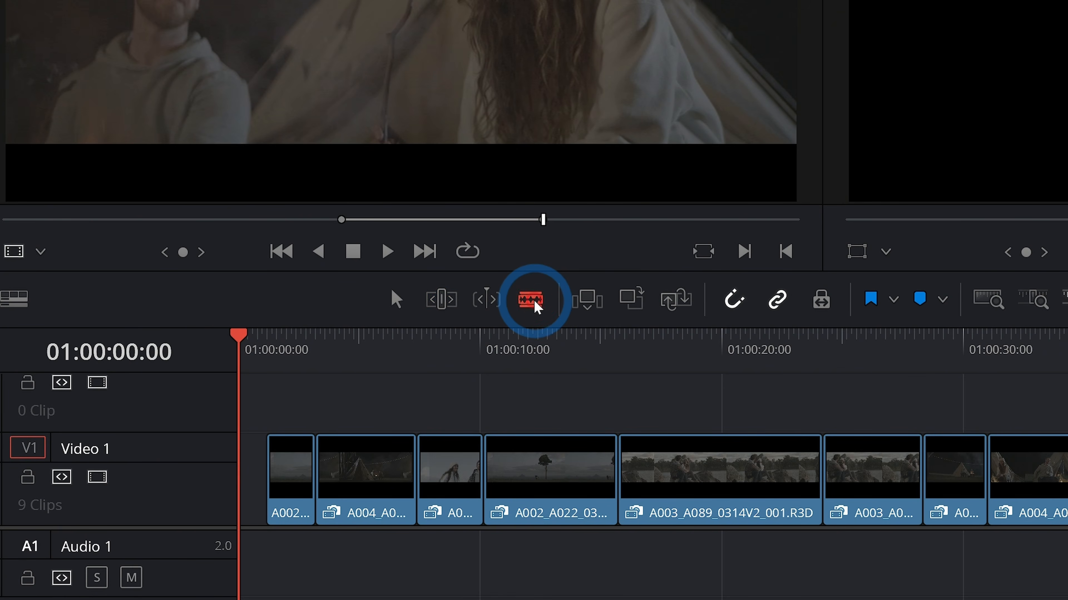
{"action": "left_click", "coordinate": [550, 480]}
{"action": "left_click", "coordinate": [699, 479]}
{"action": "left_click", "coordinate": [761, 479]}
{"action": "left_click", "coordinate": [860, 479]}
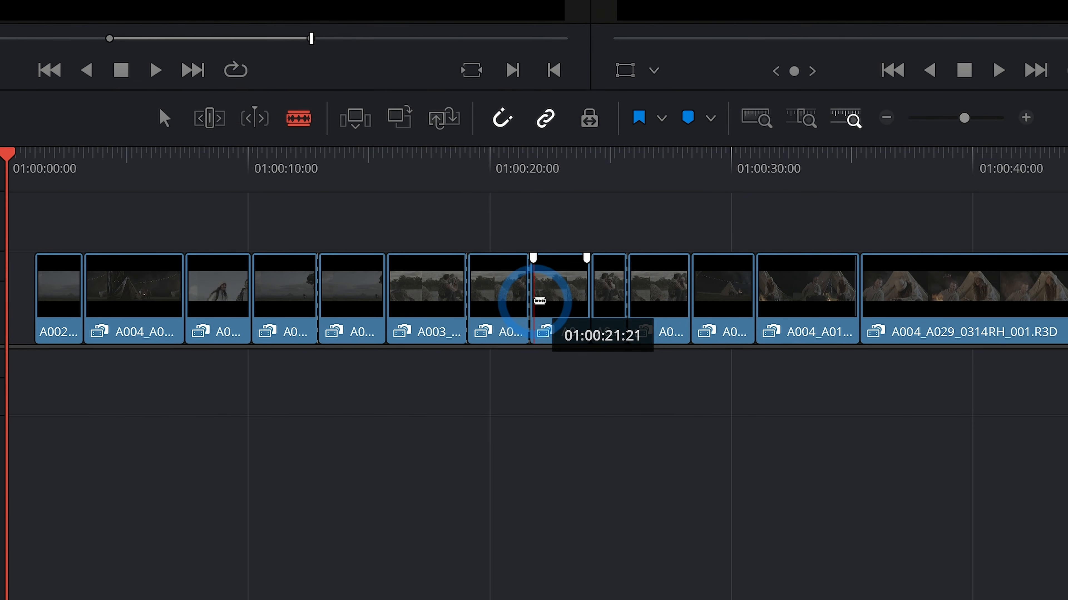
{"action": "key", "text": "ctrl+z"}
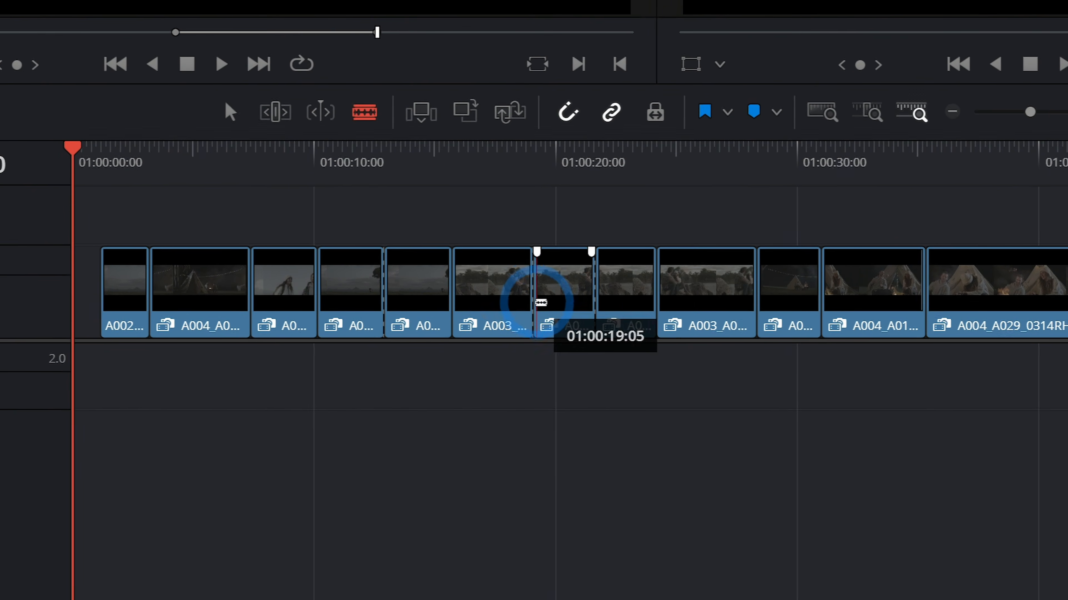
{"action": "key", "text": "ctrl+z"}
{"action": "key", "text": "ctrl+z"}
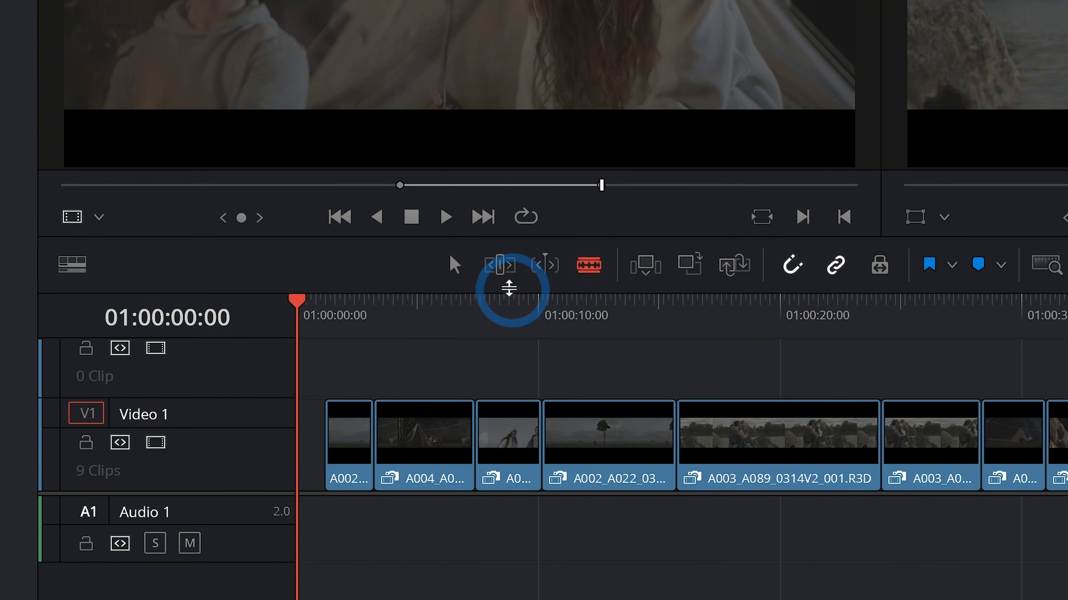
- Split the first A003_A089 clip at about 01:00:20 and the fourth clip (A002_A022) at about 01:00:13 at the playhead
{"action": "left_click", "coordinate": [222, 94]}
{"action": "left_click", "coordinate": [491, 142]}
{"action": "left_click_drag", "start_coordinate": [538, 300], "coordinate": [602, 327]}
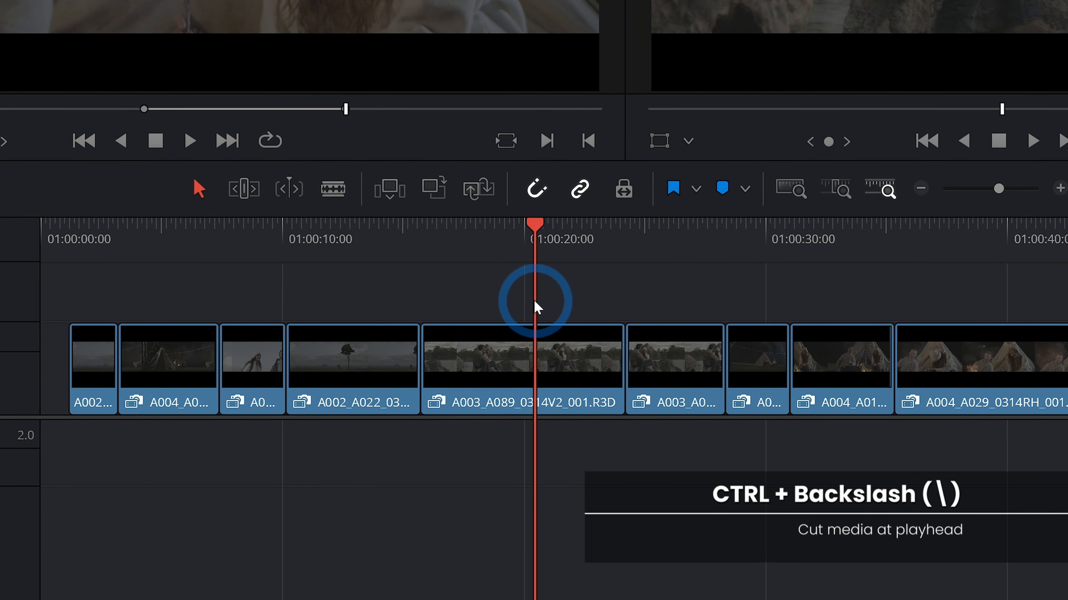
{"action": "key", "text": "ctrl+backslash"}
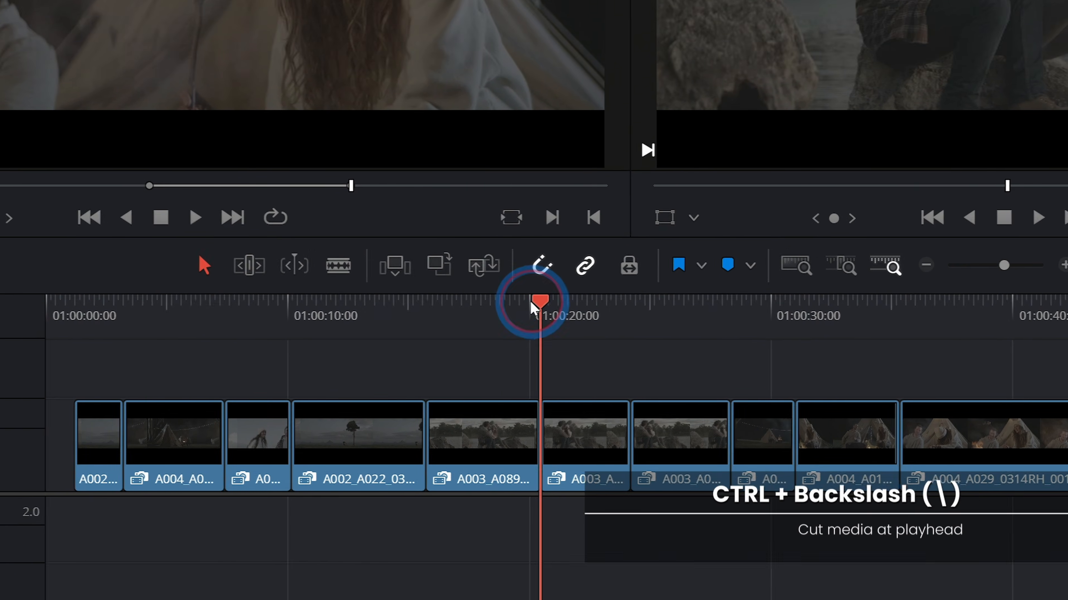
{"action": "left_click_drag", "start_coordinate": [534, 235], "coordinate": [480, 236]}
{"action": "key", "text": "ctrl+backslash"}
- Ripple-trim the end of the A004_A023 clip to the playhead at 01:00:05:15, and undo the trim
{"action": "left_click_drag", "start_coordinate": [534, 300], "coordinate": [417, 308]}
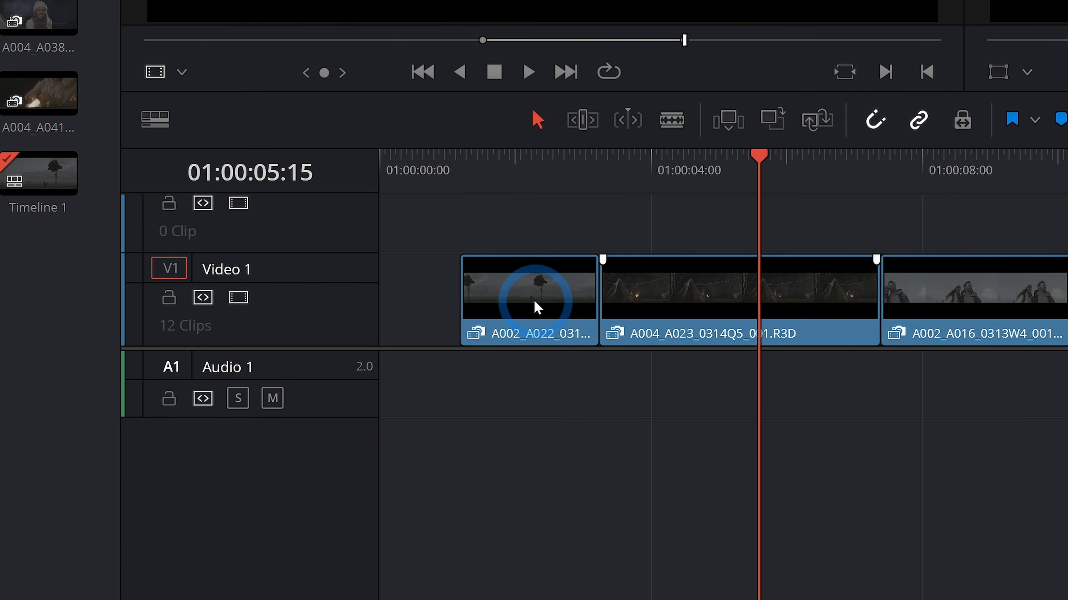
{"action": "key", "text": "t"}
{"action": "left_click_drag", "start_coordinate": [533, 300], "coordinate": [419, 300]}
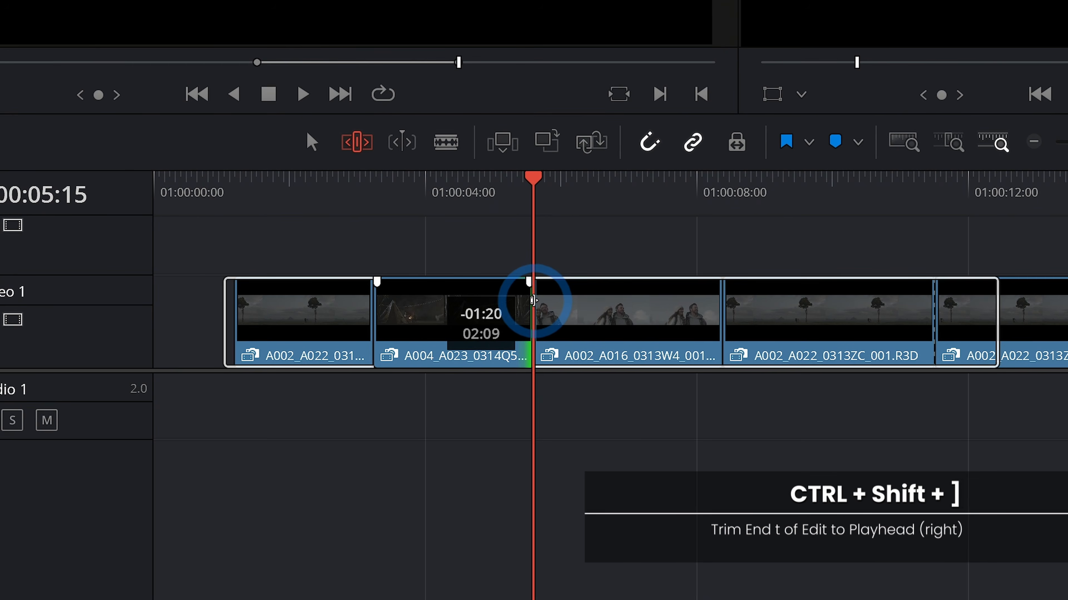
{"action": "left_click_drag", "start_coordinate": [533, 300], "coordinate": [534, 300]}
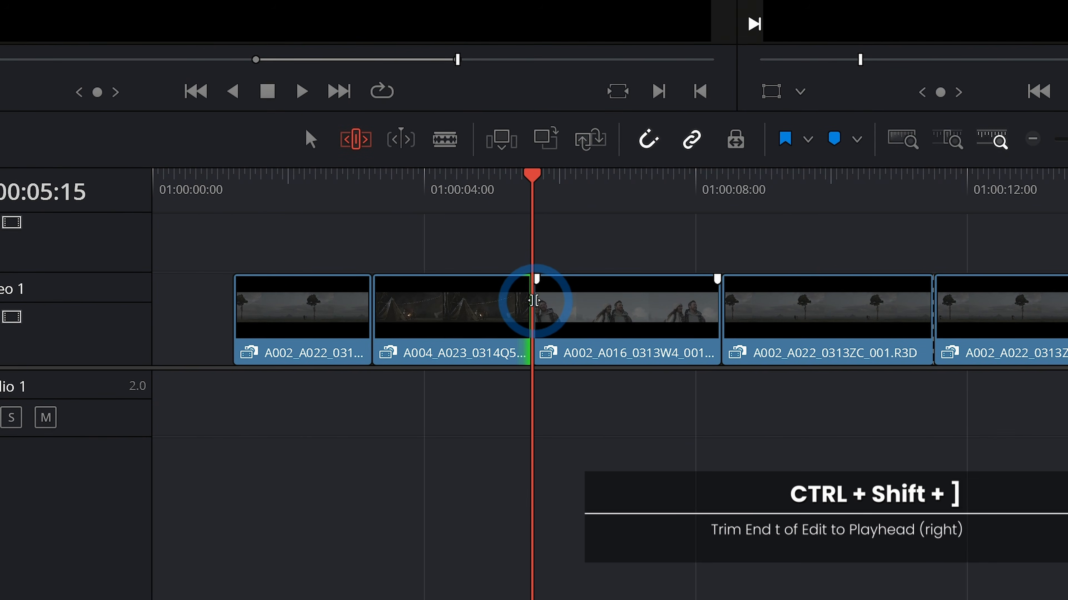
{"action": "key", "text": "ctrl+z"}
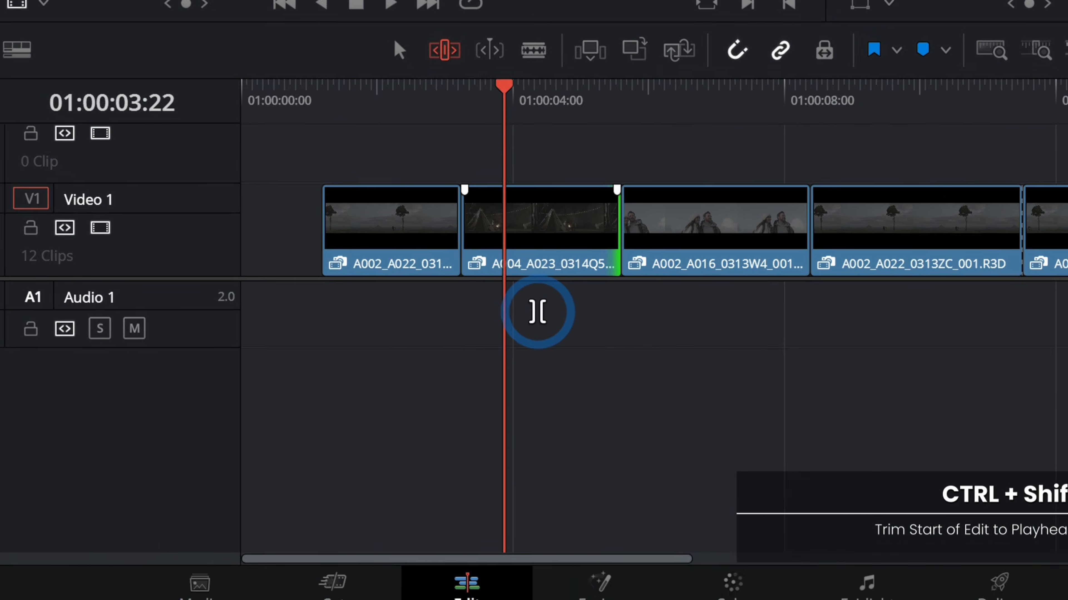
- Ripple-trim the start of the A004_A023 clip to the playhead at 01:00:05:15
{"action": "left_click", "coordinate": [335, 455]}
{"action": "key", "text": "ctrl+shift+bracketleft"}
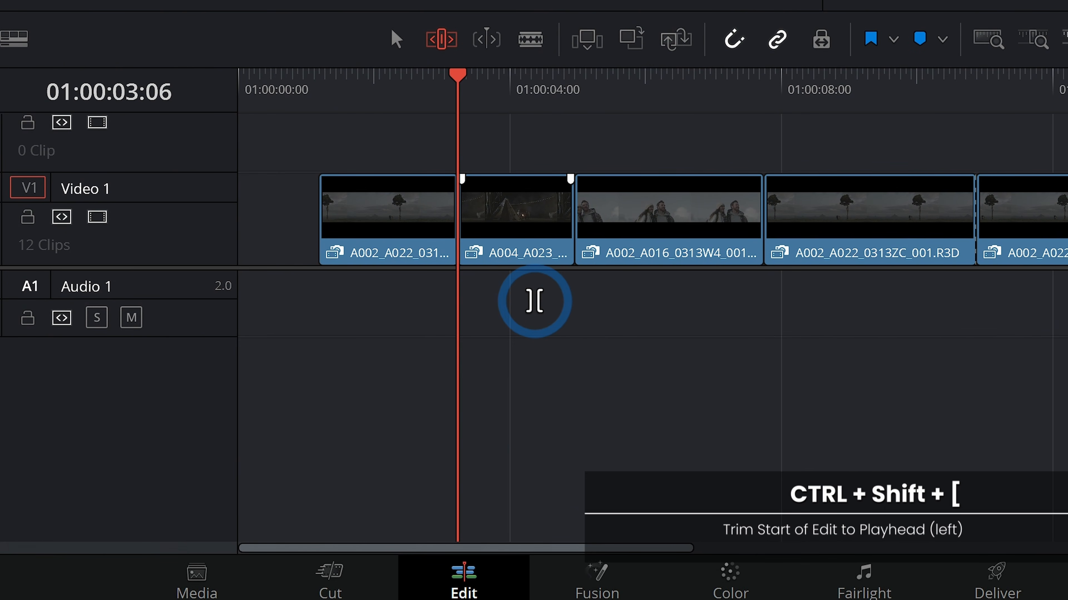
- Move the playhead to 01:00:05:18 and ripple-trim the start of the A002_A016 clip to it
{"action": "key", "text": "shift+Right"}
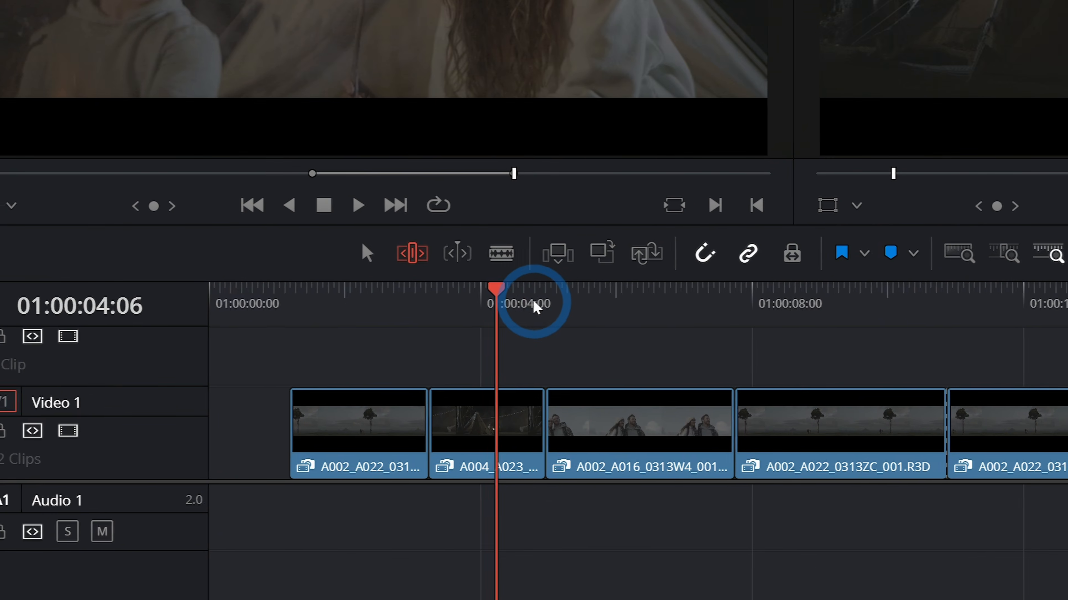
{"action": "left_click", "coordinate": [558, 220]}
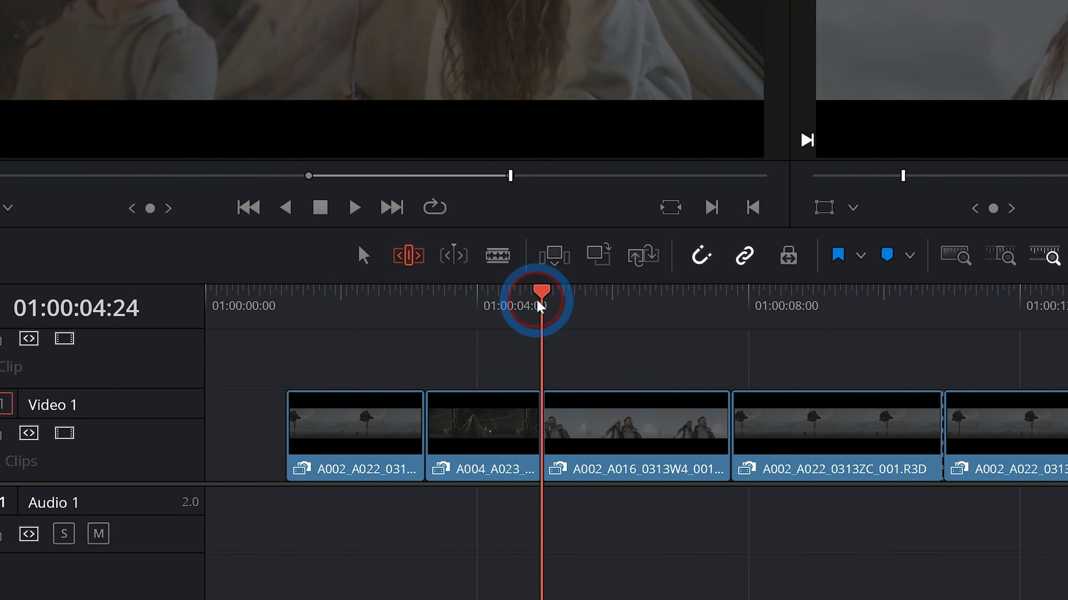
{"action": "left_click_drag", "start_coordinate": [540, 305], "coordinate": [594, 307]}
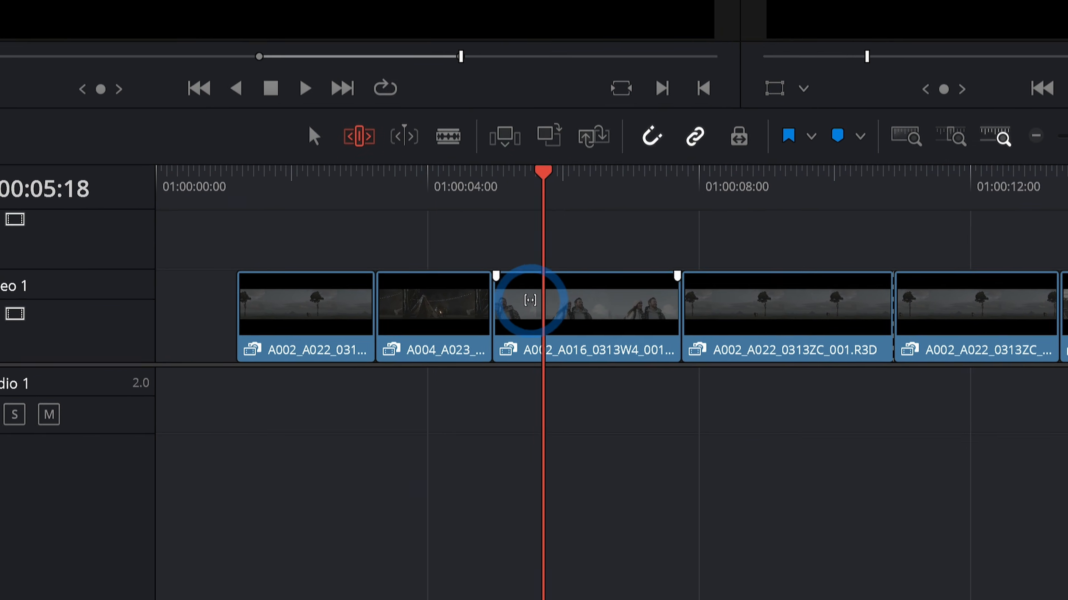
{"action": "left_click_drag", "start_coordinate": [499, 294], "coordinate": [538, 297]}
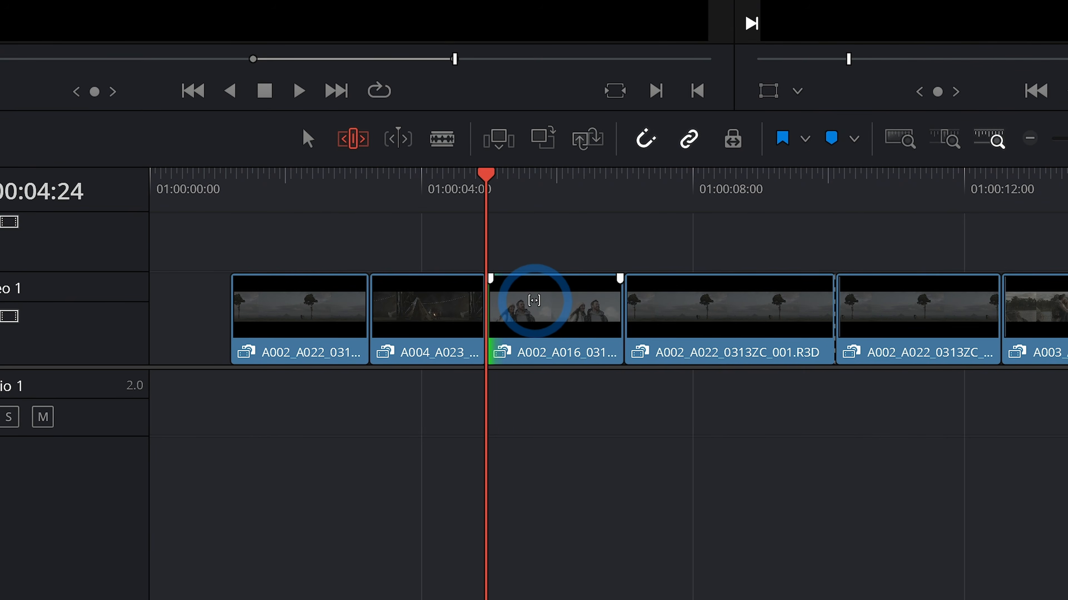
- Move the playhead to about 01:00:06:07 and ripple-trim the end of the A002_A016 clip to it
{"action": "key", "text": "ctrl+z"}
{"action": "key", "text": "ctrl+shift+z"}
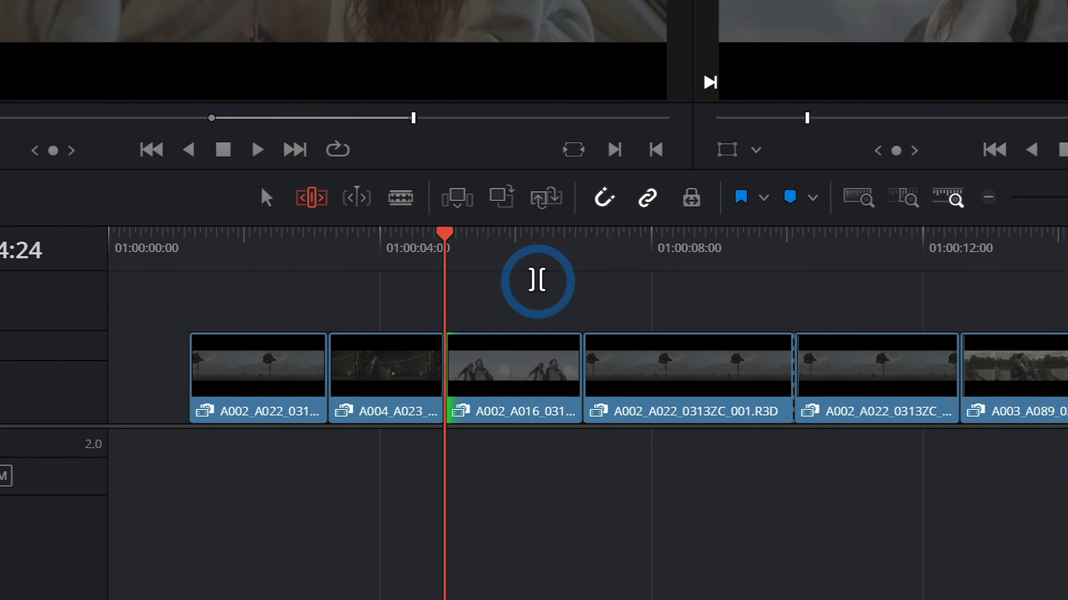
{"action": "left_click", "coordinate": [530, 241]}
{"action": "key", "text": "ctrl+shift+bracketright"}
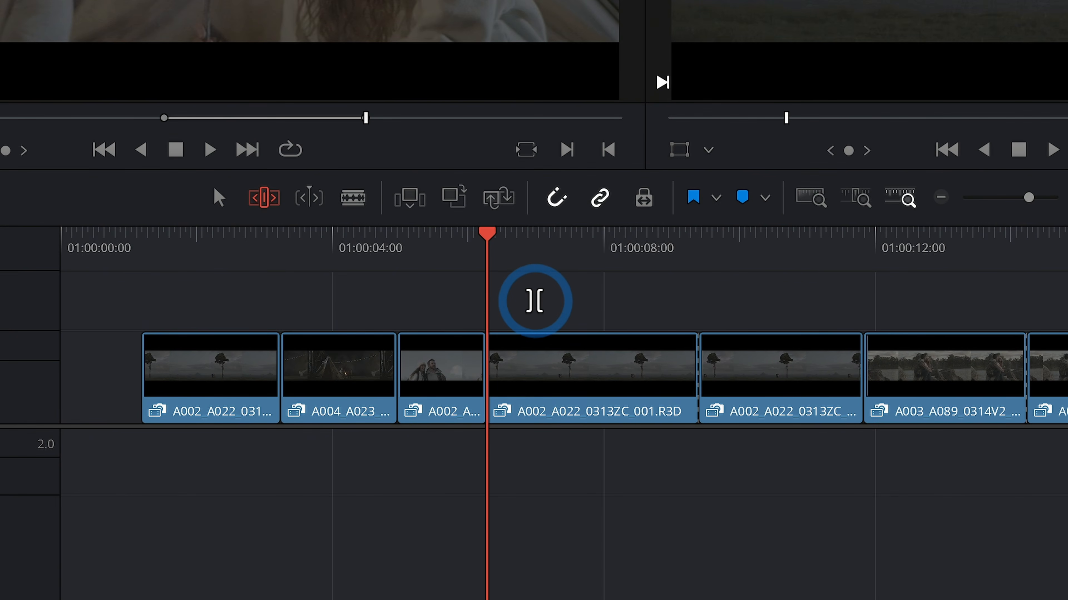
{"action": "left_click", "coordinate": [527, 249]}
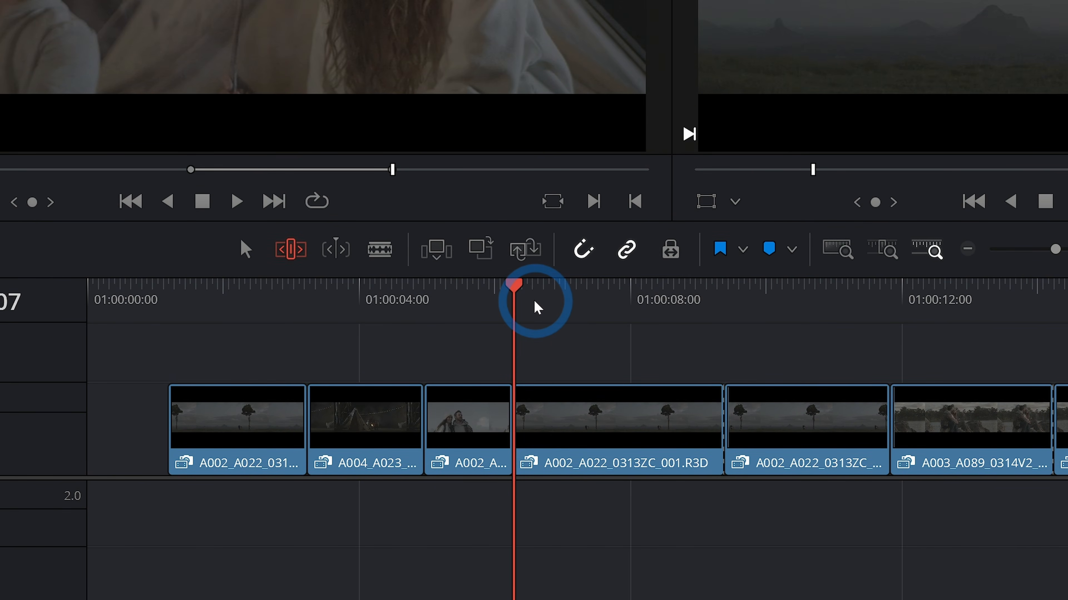
- Ripple-trim the starts and ends of the following A002_A022 and A003_A089 clips to successive playhead positions
{"action": "left_click_drag", "start_coordinate": [535, 301], "coordinate": [753, 311]}
{"action": "key", "text": "ctrl+shift+bracketleft"}
{"action": "key", "text": "ctrl+shift+bracketright"}
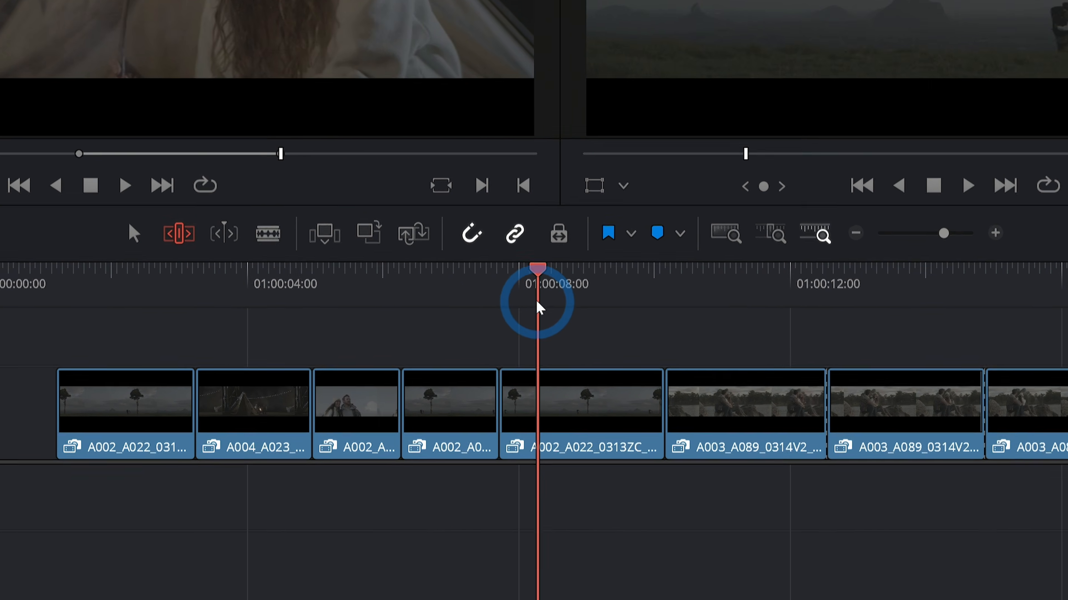
{"action": "key", "text": "ctrl+shift+bracketleft"}
{"action": "key", "text": "ctrl+shift+bracketright"}
{"action": "key", "text": "ctrl+shift+bracketleft"}
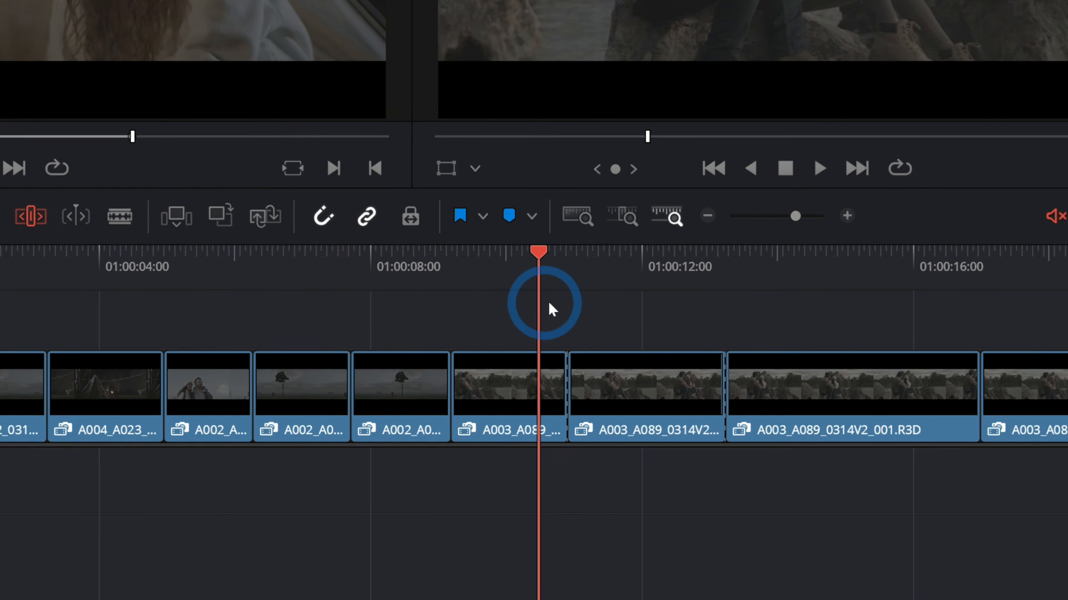
{"action": "key", "text": "ctrl+shift+bracketright"}
{"action": "key", "text": "ctrl+shift+bracketleft"}
{"action": "key", "text": "ctrl+shift+bracketright"}
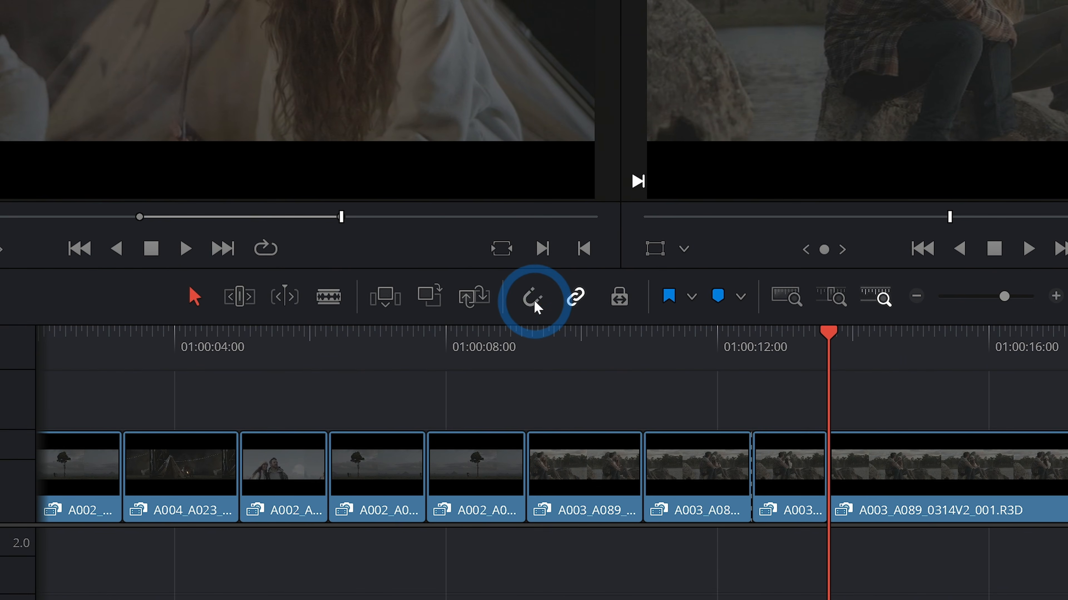
- Turn timeline snapping on and keep linked selection enabled
{"action": "left_click", "coordinate": [534, 301]}
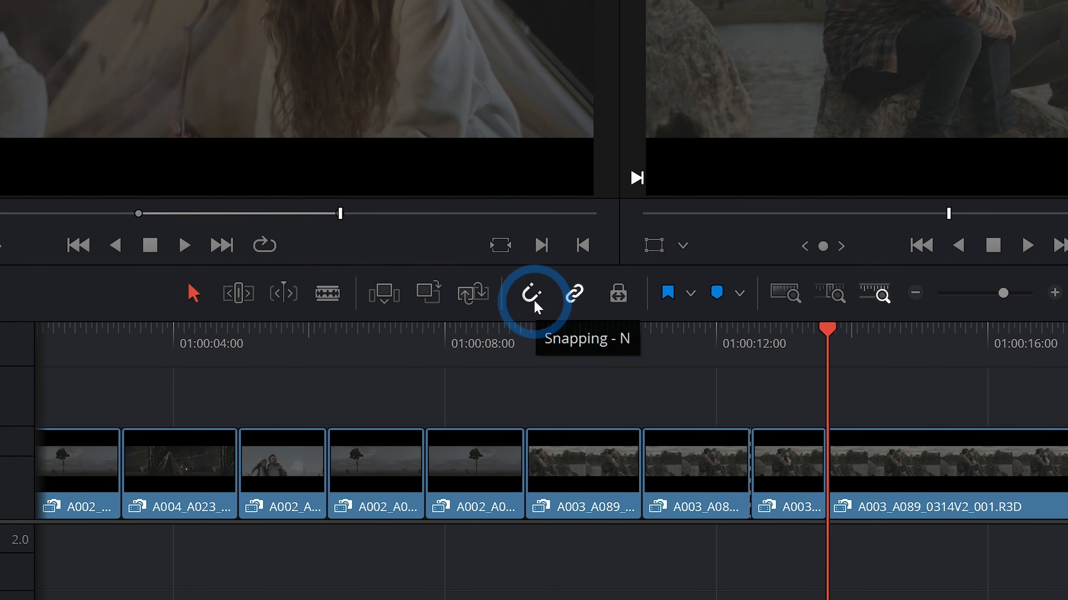
{"action": "left_click", "coordinate": [574, 294]}
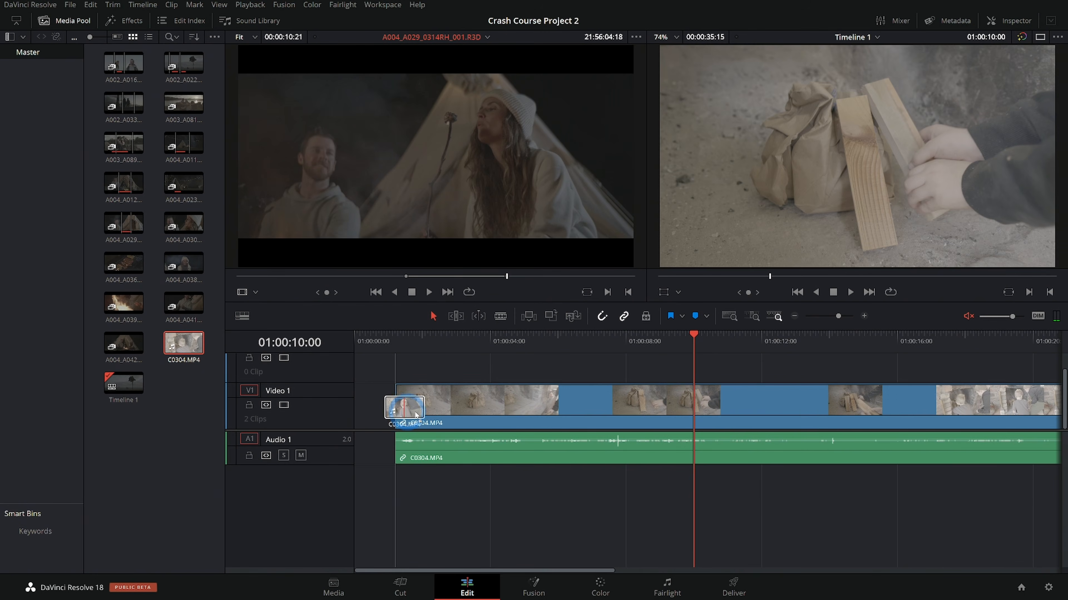
- Put the C0304.MP4 clip with its audio on the timeline in place of the existing clips, and increase the Audio 1 track height
{"action": "mouse_move", "coordinate": [393, 405]}
{"action": "left_mouse_down"}
{"action": "mouse_move", "coordinate": [446, 414]}
{"action": "mouse_move", "coordinate": [392, 413]}
{"action": "left_mouse_up"}
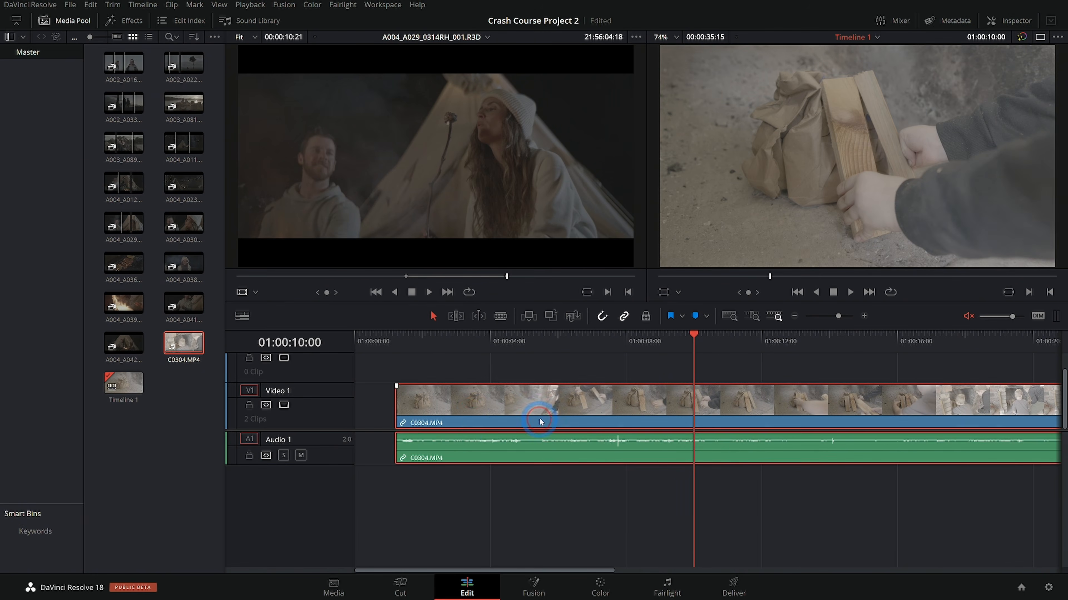
{"action": "scroll", "coordinate": [406, 418], "scroll_direction": "down", "scroll_amount": 4}
{"action": "scroll", "coordinate": [406, 417], "scroll_direction": "up", "scroll_amount": 4}
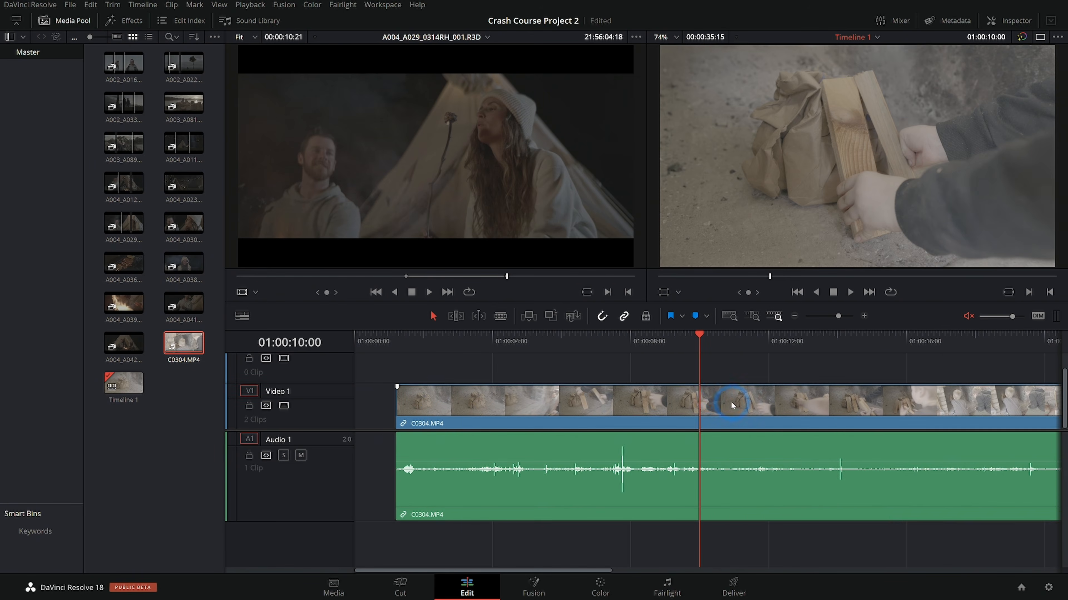
{"action": "mouse_move", "coordinate": [731, 405]}
{"action": "left_mouse_down"}
{"action": "mouse_move", "coordinate": [692, 404]}
{"action": "mouse_move", "coordinate": [788, 405]}
{"action": "mouse_move", "coordinate": [745, 405]}
{"action": "left_mouse_up"}
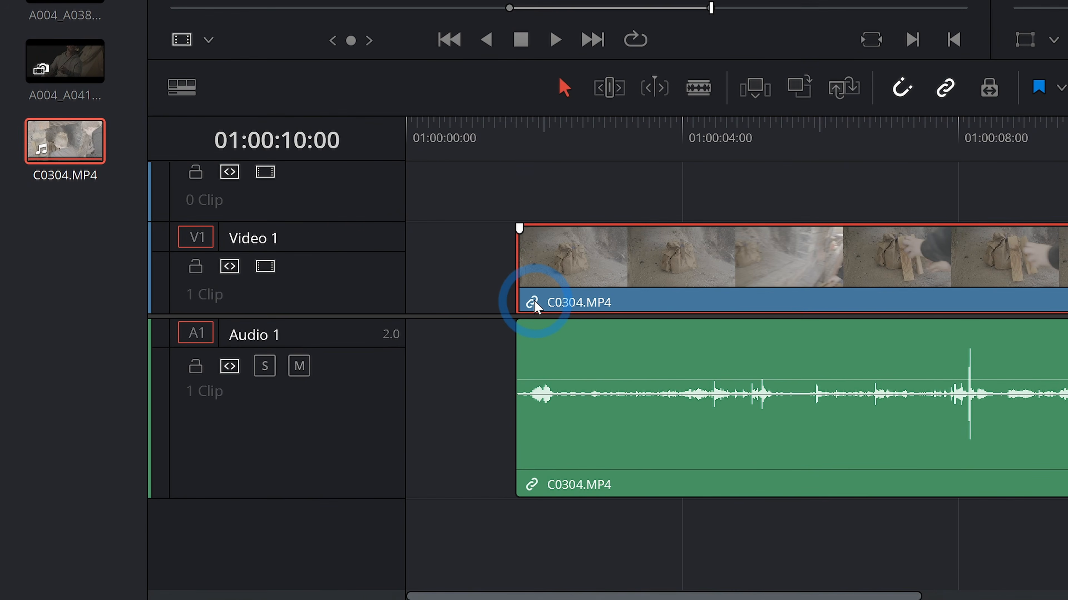
- Select the C0304.MP4 clip with its audio and check the Link Clips setting in its options
{"action": "left_click", "coordinate": [419, 424], "text": "alt"}
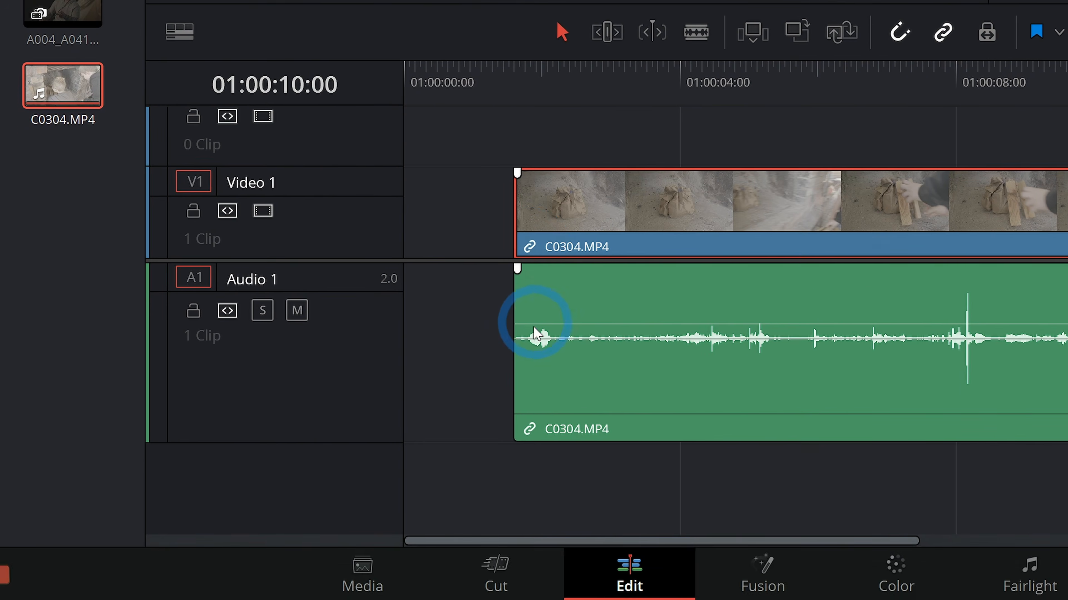
{"action": "left_click", "coordinate": [675, 202]}
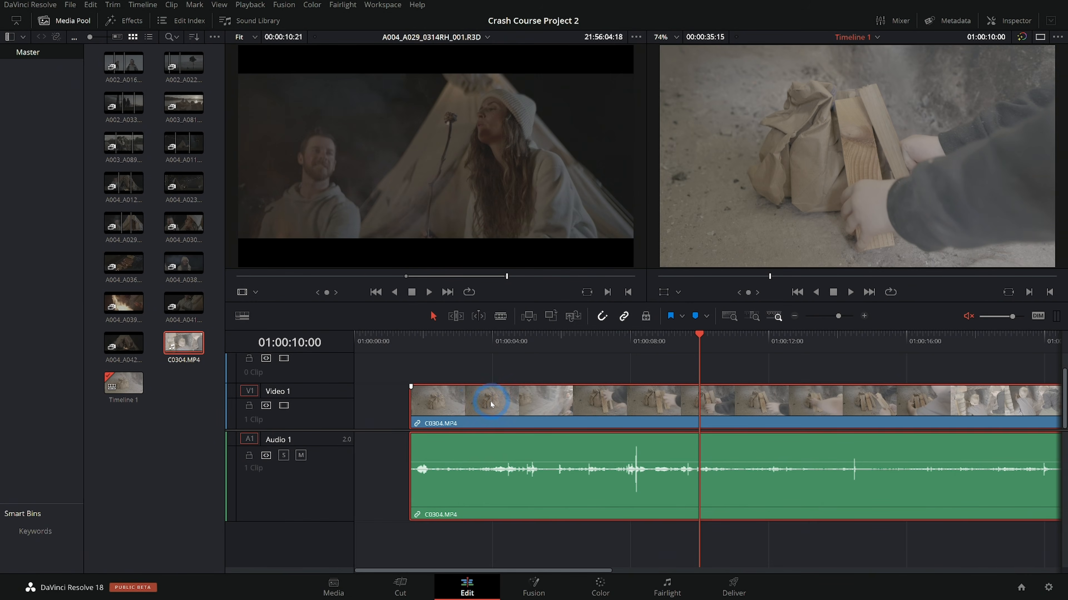
{"action": "right_click", "coordinate": [472, 403]}
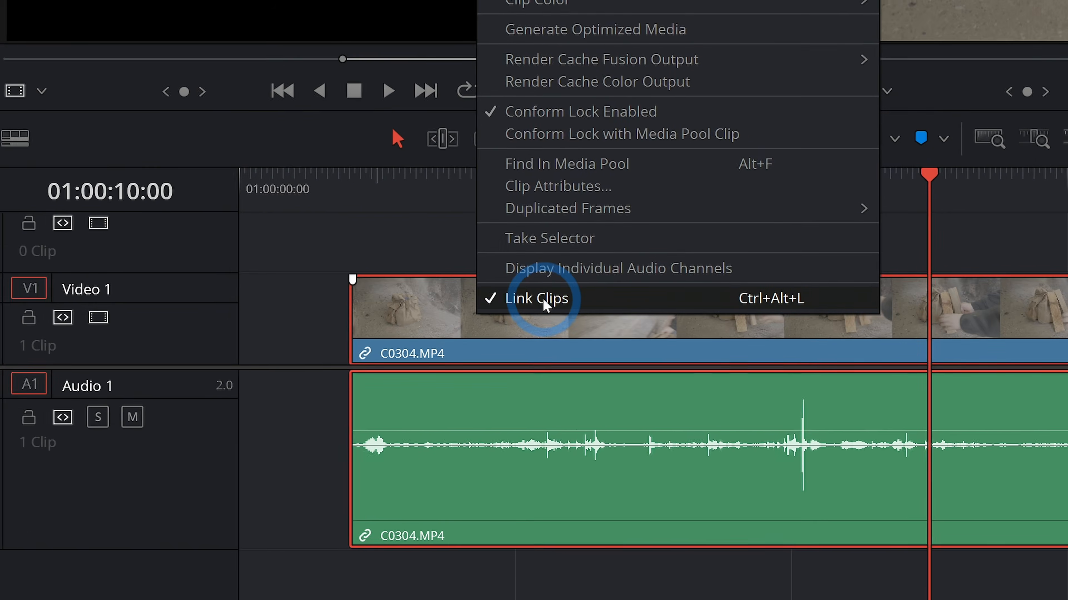
{"action": "left_click", "coordinate": [505, 396]}
{"action": "mouse_move", "coordinate": [534, 300]}
{"action": "left_mouse_down"}
{"action": "mouse_move", "coordinate": [529, 286]}
{"action": "mouse_move", "coordinate": [536, 303]}
{"action": "mouse_move", "coordinate": [548, 298]}
{"action": "mouse_move", "coordinate": [517, 301]}
{"action": "left_mouse_up"}
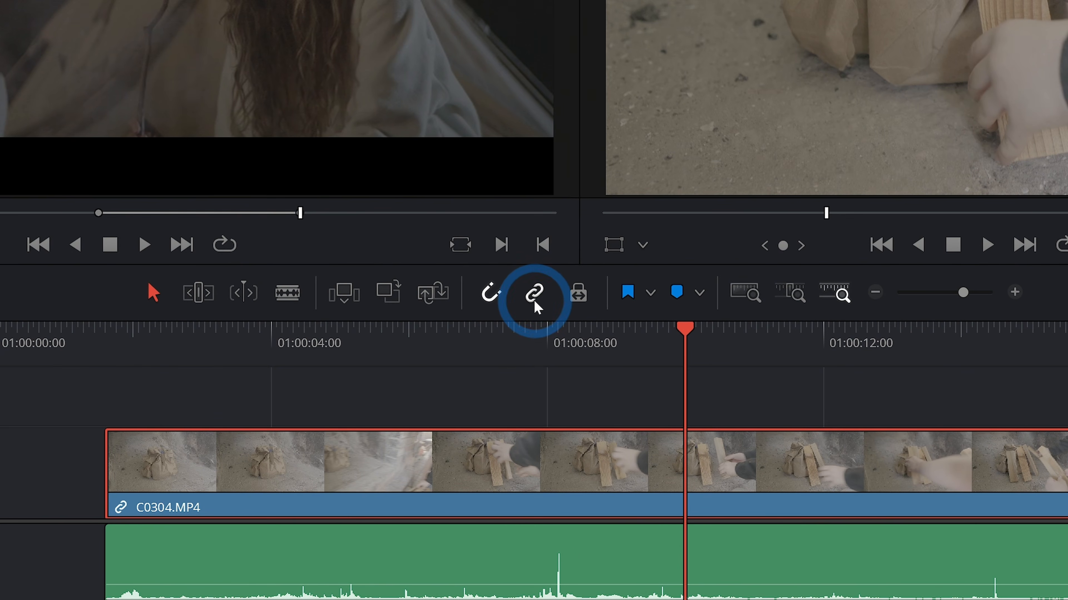
- Turn off linked selection and trim the start of the C0304.MP4 audio by about +02:10, separately from its video
{"action": "left_click", "coordinate": [534, 300]}
{"action": "left_click", "coordinate": [303, 405]}
{"action": "left_click_drag", "start_coordinate": [540, 303], "coordinate": [564, 304]}
{"action": "left_click_drag", "start_coordinate": [366, 375], "coordinate": [531, 371]}
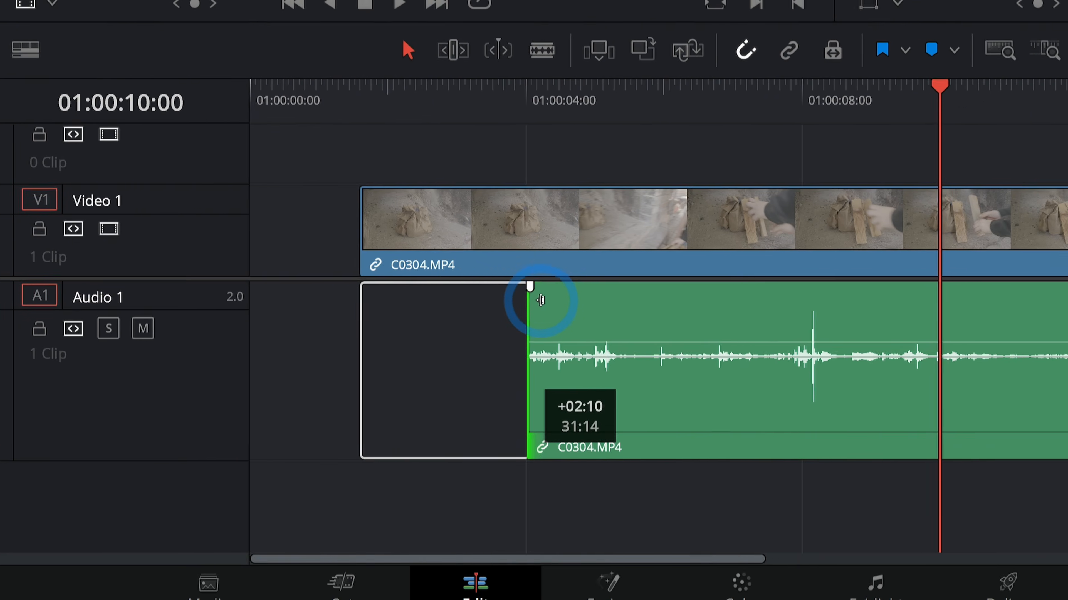
{"action": "left_click_drag", "start_coordinate": [540, 301], "coordinate": [549, 299]}
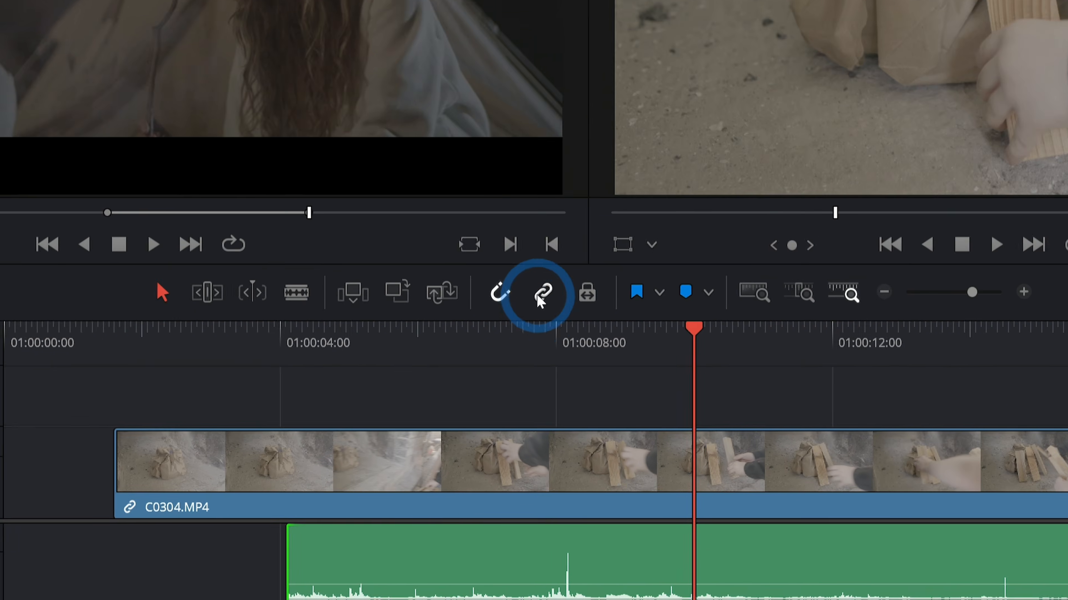
- Turn linked selection back on, move the C0304.MP4 video and audio slightly earlier together, and undo the move
{"action": "left_click", "coordinate": [730, 107]}
{"action": "left_click_drag", "start_coordinate": [447, 356], "coordinate": [415, 394]}
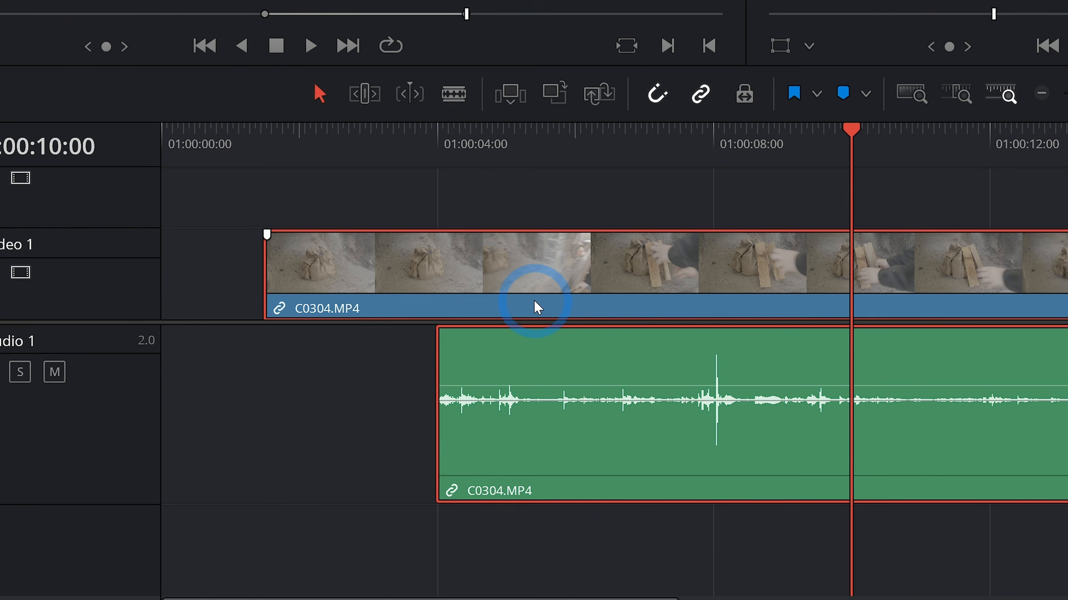
{"action": "key", "text": "ctrl+z"}
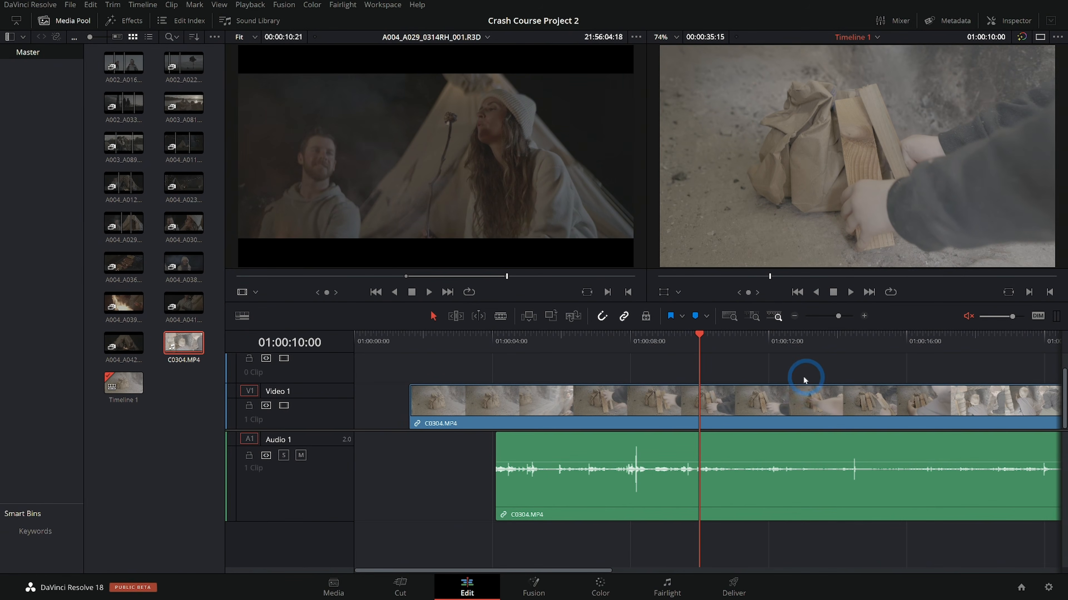
{"action": "left_click", "coordinate": [668, 407]}
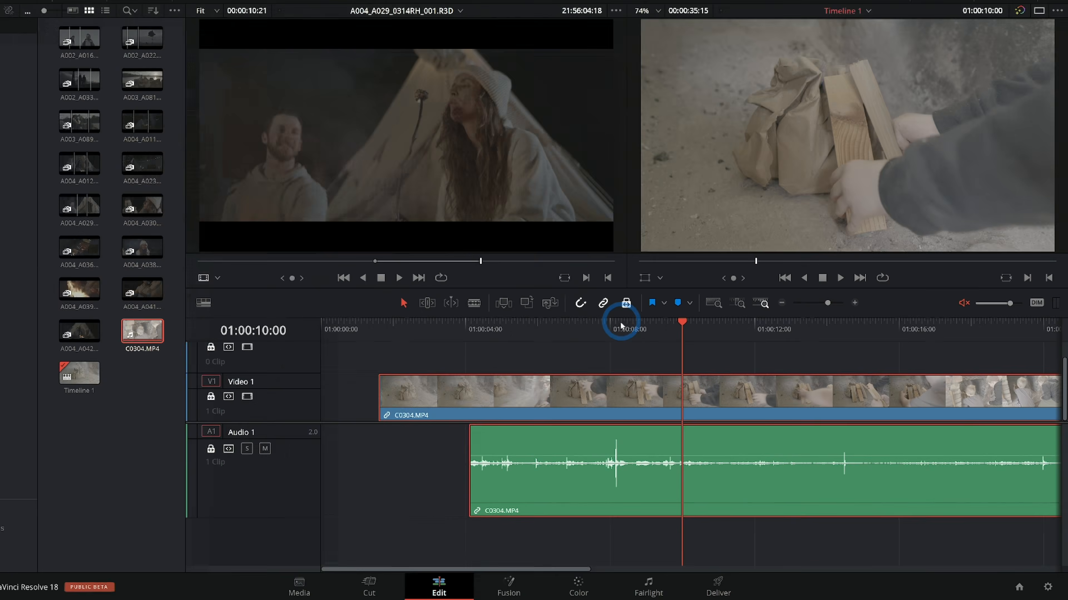
- Lock the position of clips on all tracks and try to move the C0304.MP4 clip
{"action": "left_click", "coordinate": [555, 392]}
{"action": "left_click_drag", "start_coordinate": [575, 487], "coordinate": [642, 482]}
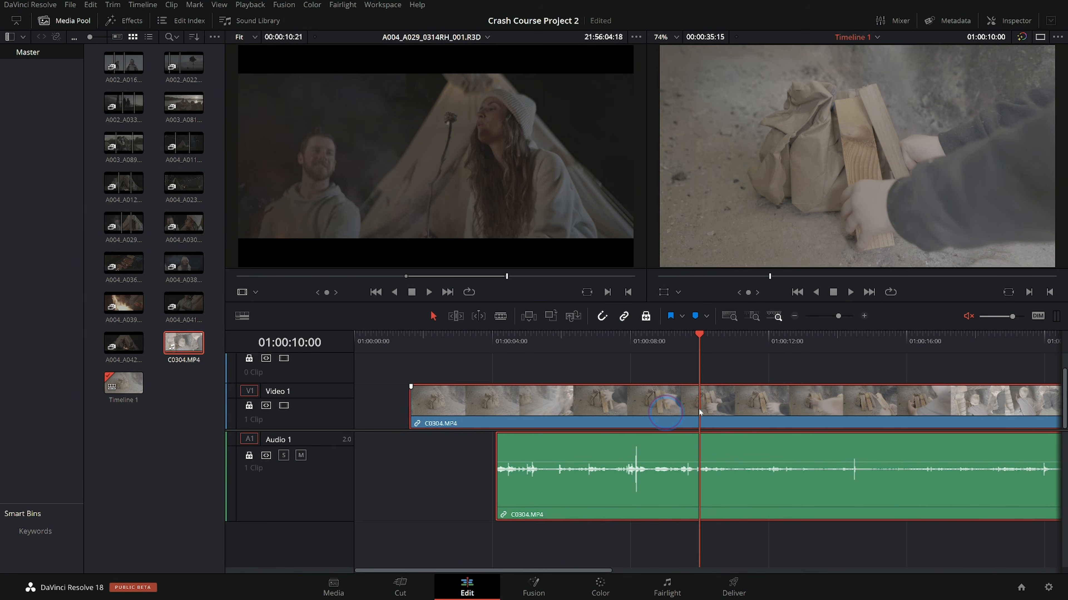
{"action": "left_click_drag", "start_coordinate": [580, 400], "coordinate": [624, 353]}
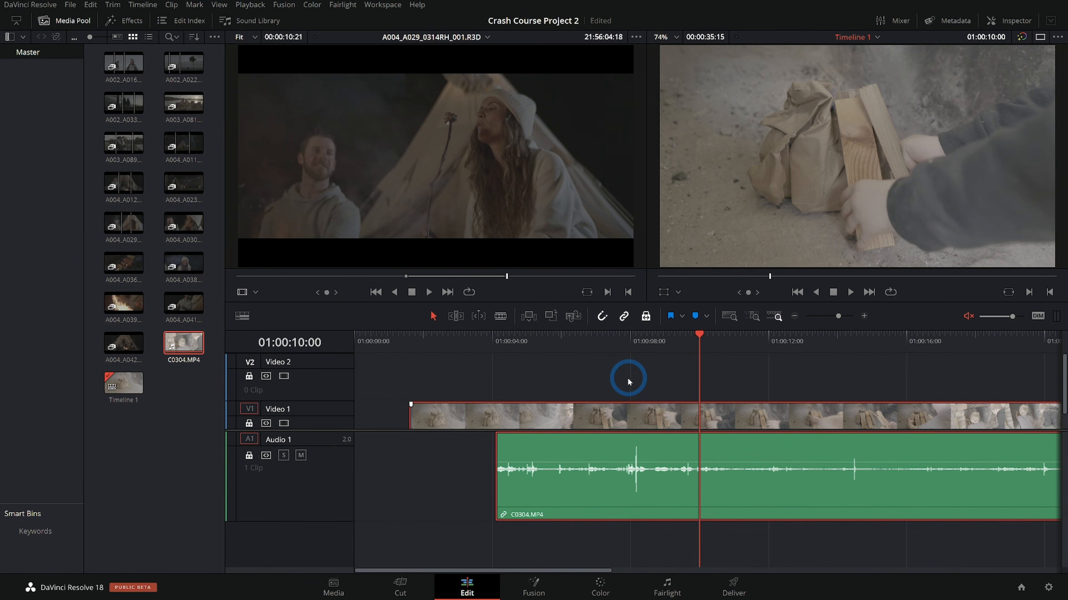
{"action": "left_click_drag", "start_coordinate": [616, 402], "coordinate": [481, 400]}
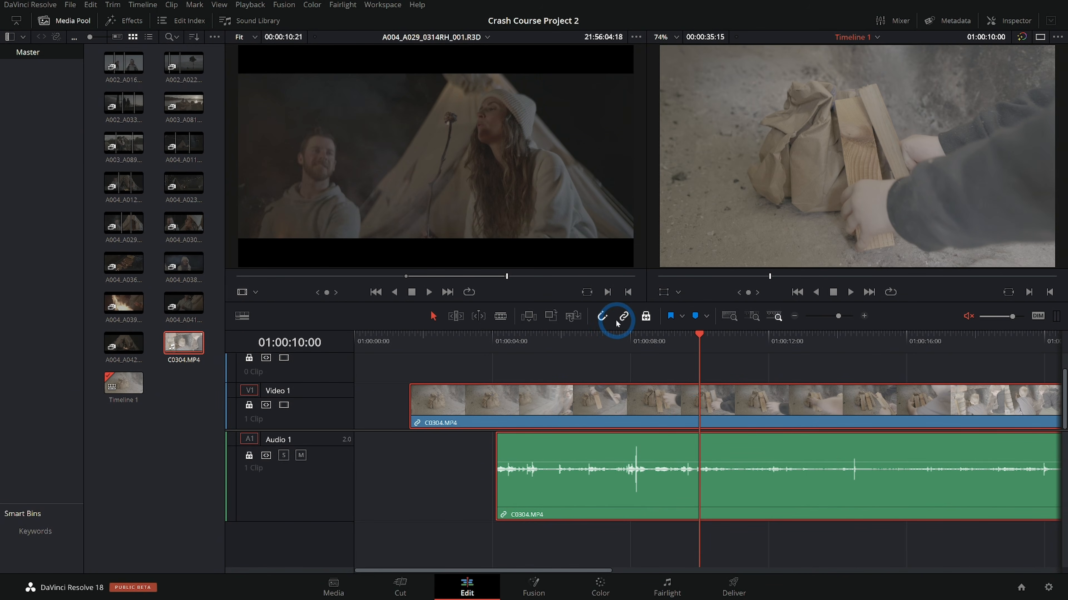
{"action": "left_click", "coordinate": [633, 363]}
{"action": "left_click", "coordinate": [611, 402]}
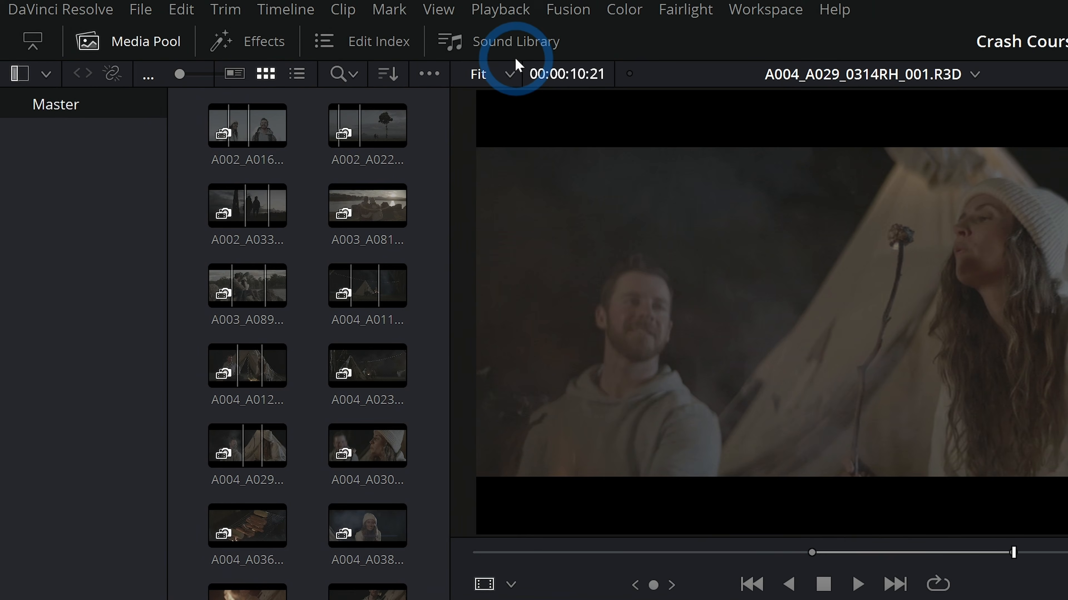
- Hide and show the Media Pool twice
{"action": "left_click", "coordinate": [142, 40]}
{"action": "left_click", "coordinate": [142, 40]}
{"action": "left_click", "coordinate": [143, 40]}
{"action": "left_click", "coordinate": [143, 40]}
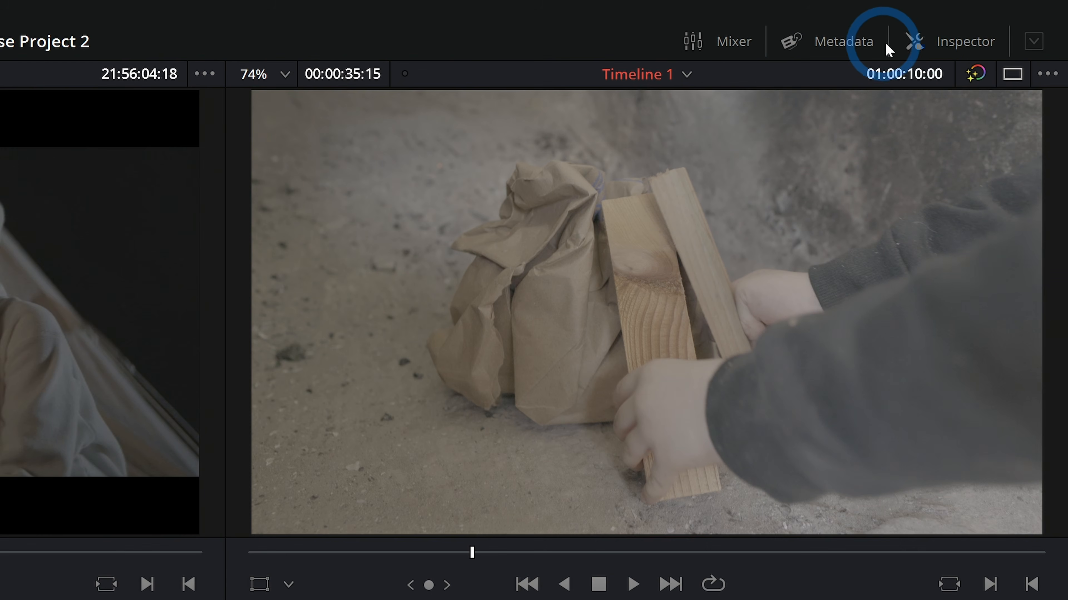
- Show the Inspector and set the C0304.MP4 clip's Zoom to 1.340 and Position X to 29.000, with Rotation Angle at 0.000
{"action": "left_click", "coordinate": [973, 43]}
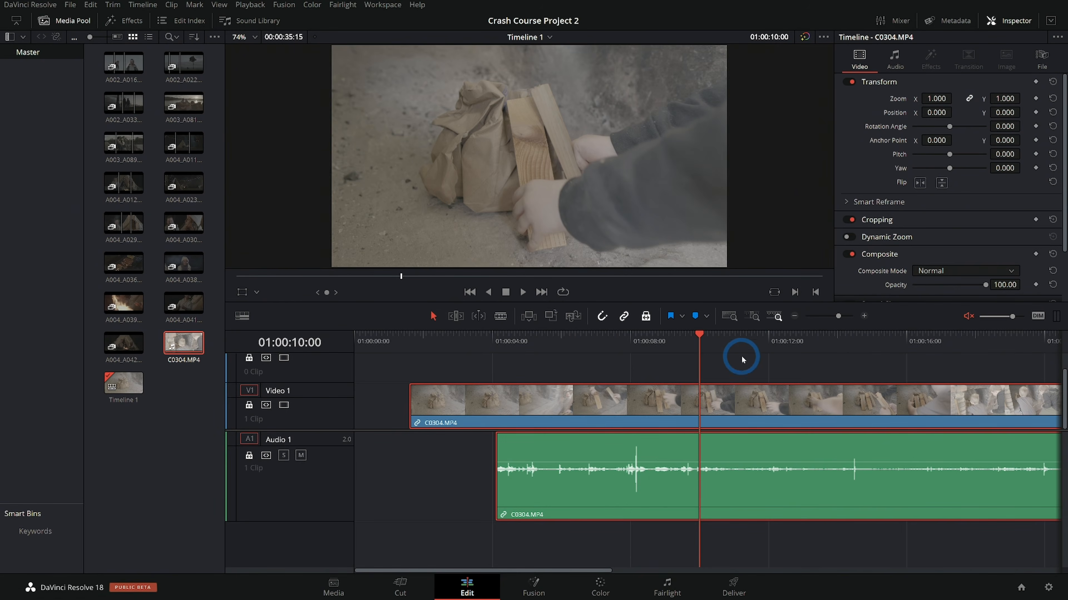
{"action": "mouse_move", "coordinate": [939, 98]}
{"action": "left_mouse_down"}
{"action": "mouse_move", "coordinate": [950, 100]}
{"action": "mouse_move", "coordinate": [940, 113]}
{"action": "left_mouse_up"}
{"action": "left_click_drag", "start_coordinate": [949, 127], "coordinate": [950, 126]}
{"action": "double_click", "coordinate": [897, 126]}
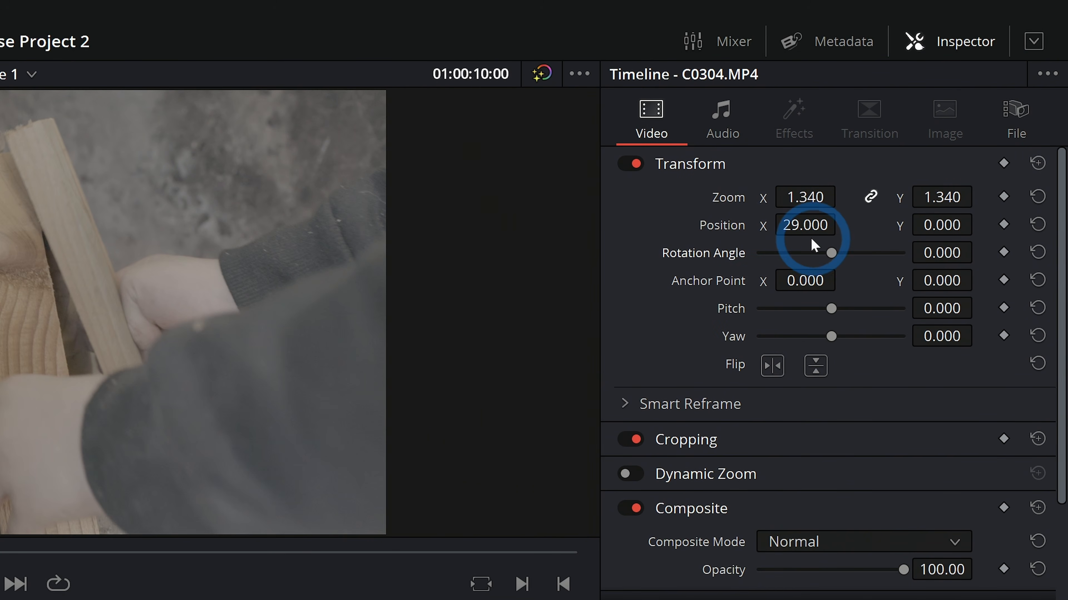
- Expand the clip's Cropping settings and collapse them again, and collapse the Composite settings
{"action": "scroll", "coordinate": [834, 337], "scroll_direction": "down", "scroll_amount": 3}
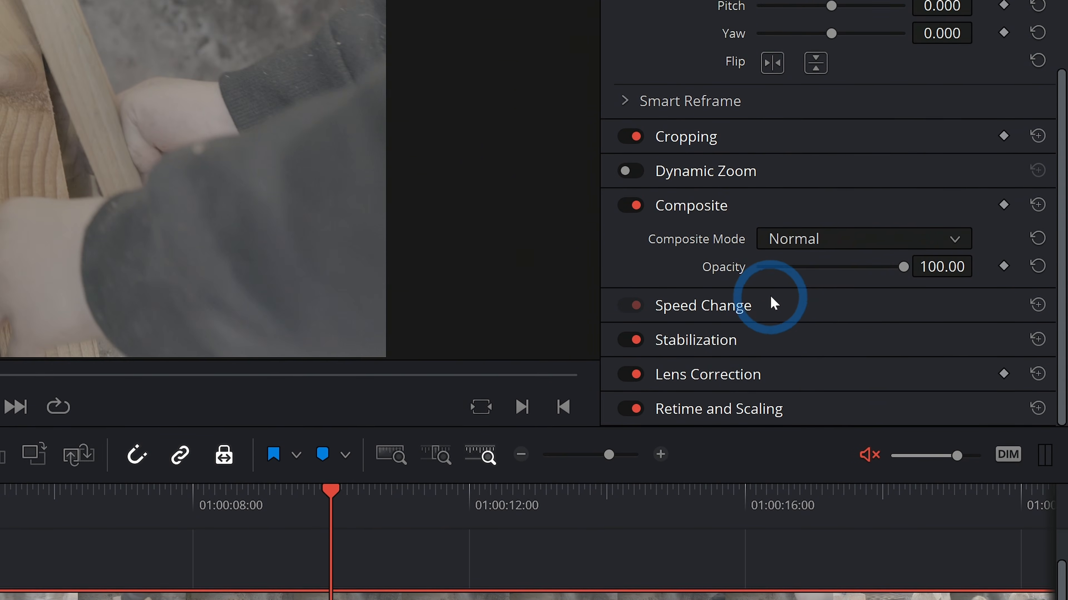
{"action": "left_click", "coordinate": [700, 188]}
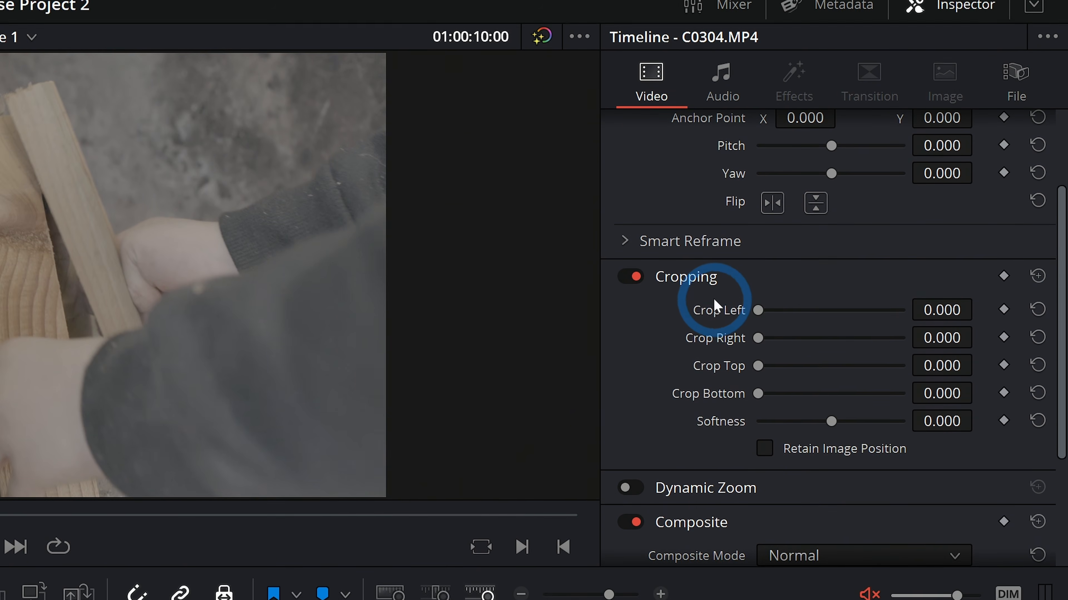
{"action": "left_click", "coordinate": [679, 277]}
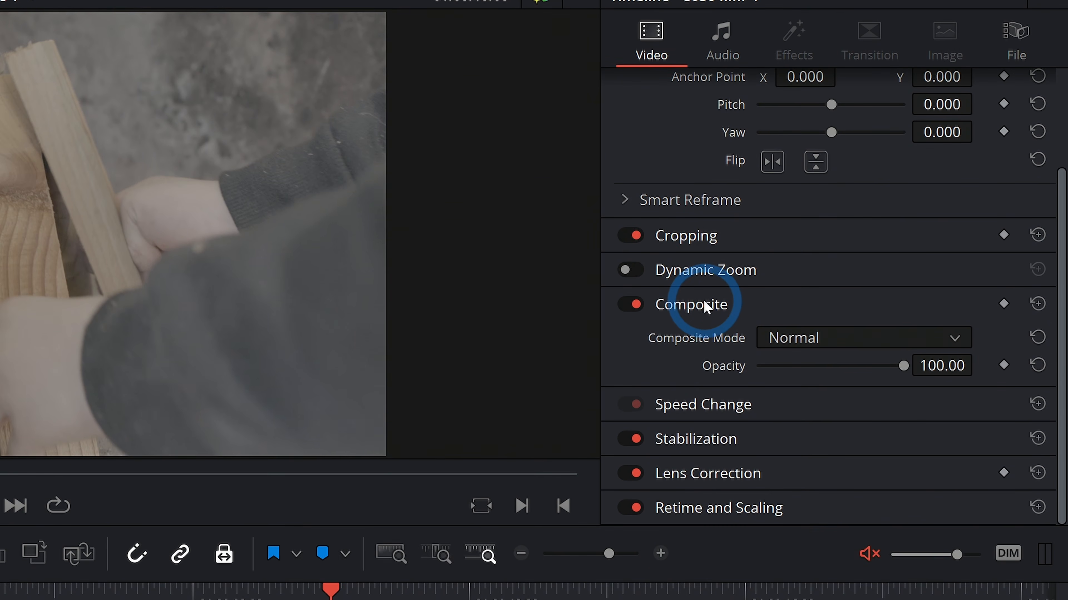
{"action": "left_click", "coordinate": [706, 306]}
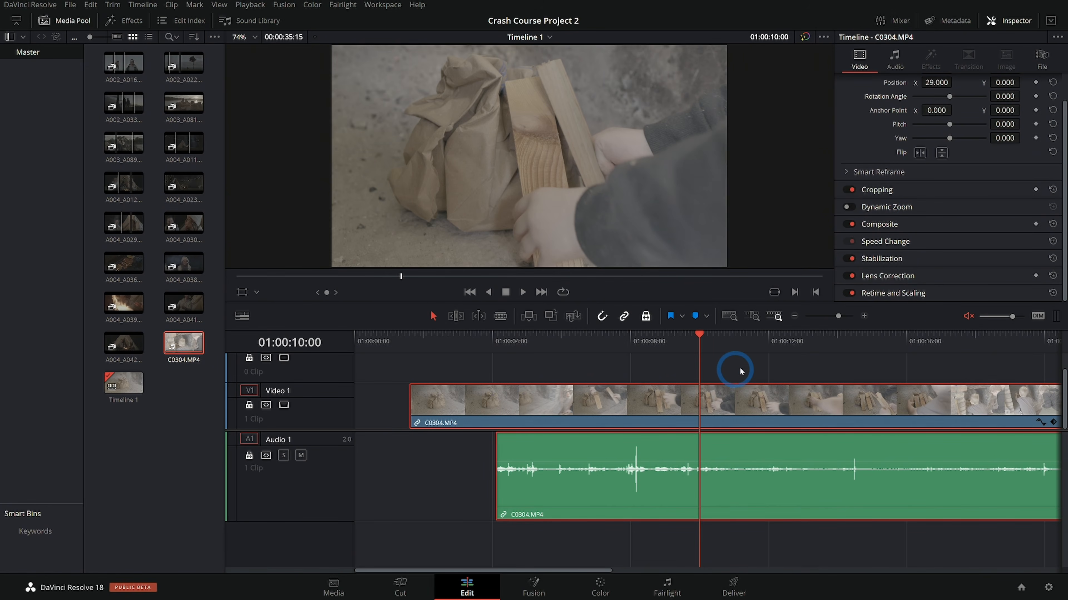
- Move the playhead to 01:00:01:00 and inspect the video properties of the A004_A011 clip in the Media Pool
{"action": "left_click", "coordinate": [456, 364]}
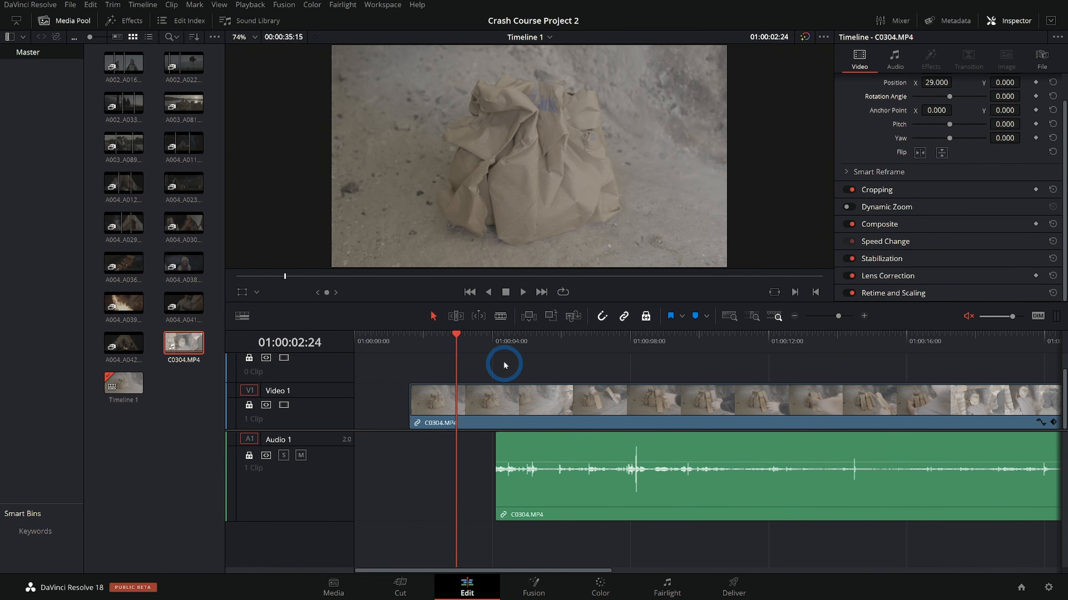
{"action": "left_click", "coordinate": [389, 343]}
{"action": "left_click", "coordinate": [184, 145]}
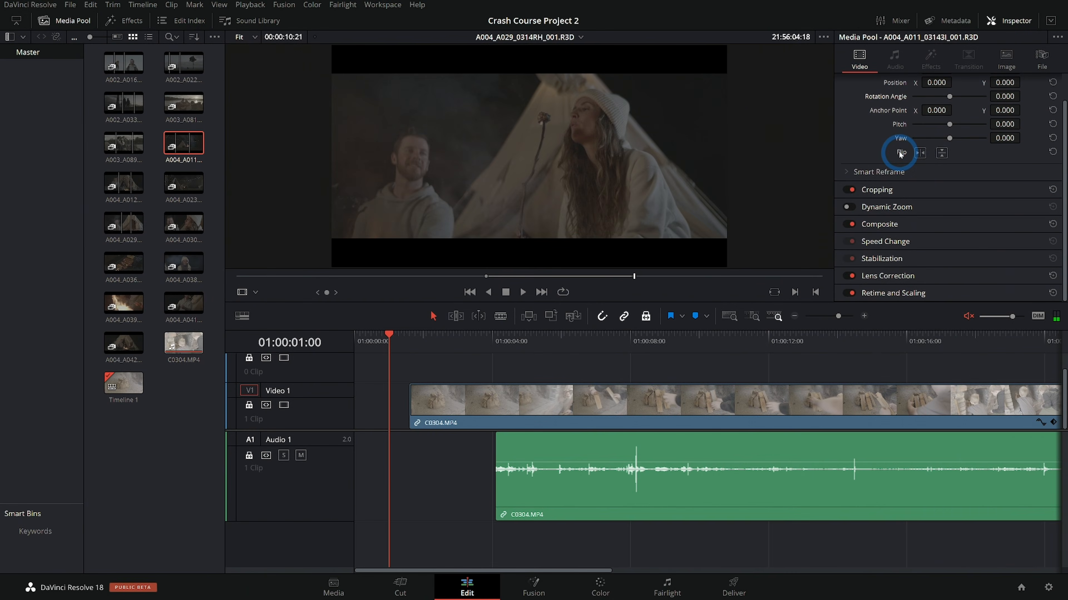
{"action": "scroll", "coordinate": [900, 152], "scroll_direction": "up", "scroll_amount": 2}
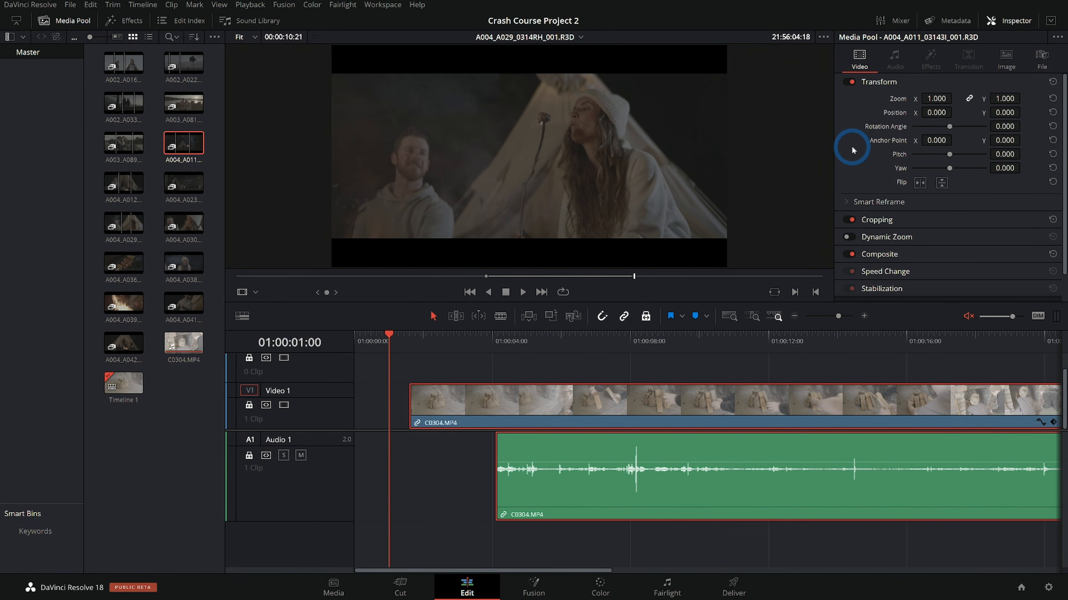
{"action": "left_click", "coordinate": [654, 367]}
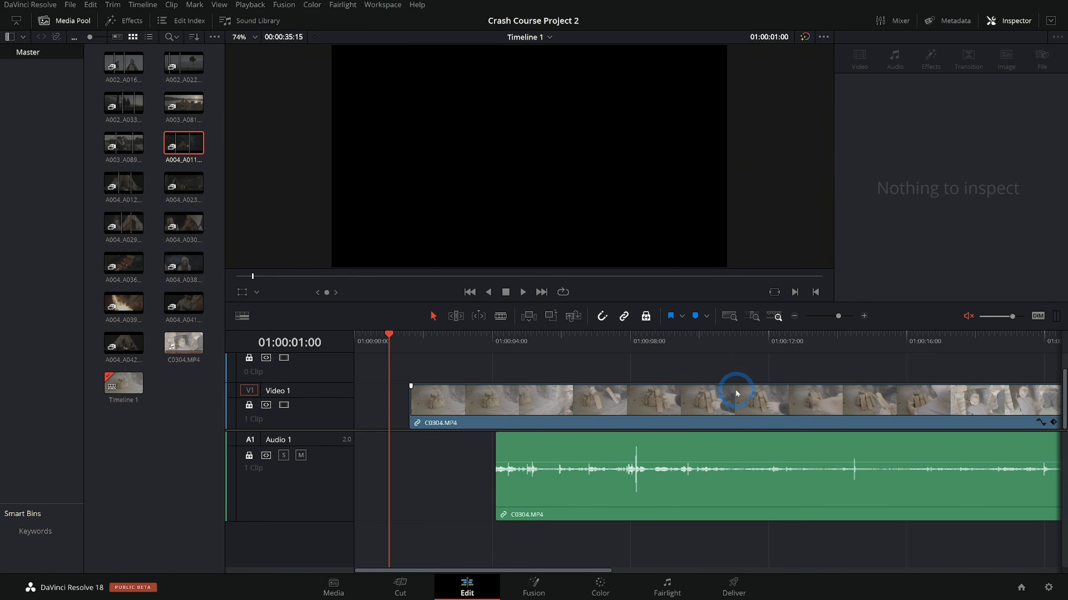
{"action": "left_click", "coordinate": [681, 398]}
- Open the Crash Course project from the Project Manager
{"action": "left_click", "coordinate": [204, 124]}
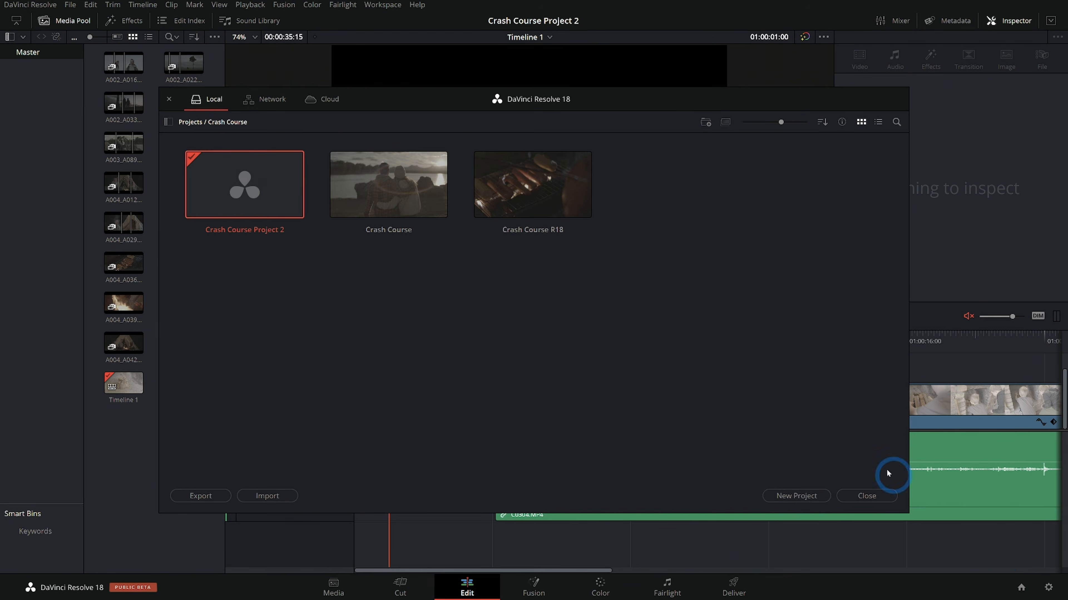
{"action": "double_click", "coordinate": [387, 201]}
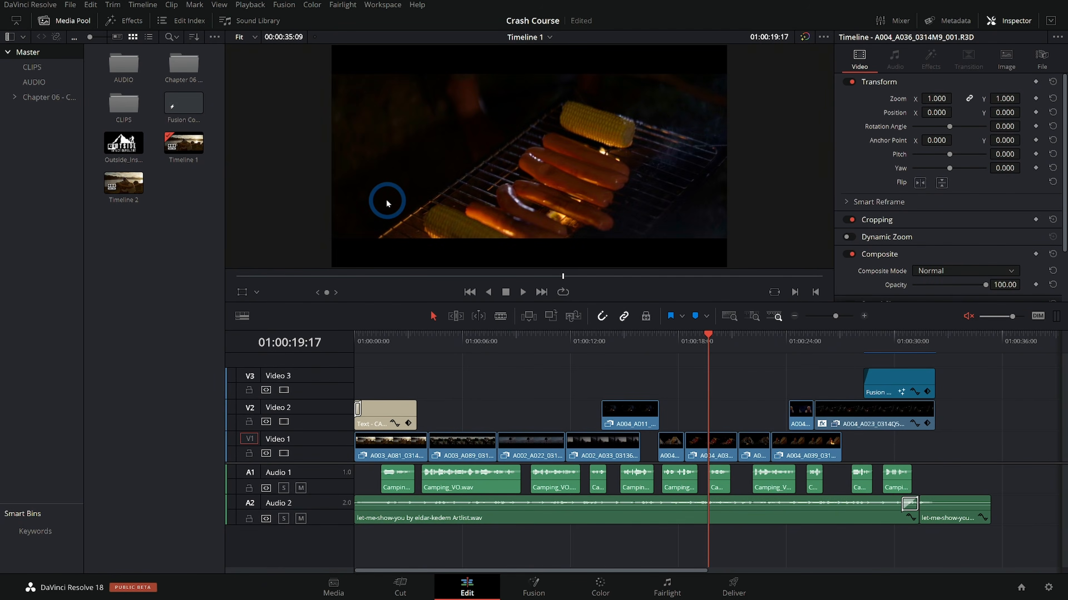
- Play the timeline from its start to 01:00:07:01 and increase the height of the Audio 1 track
{"action": "left_click", "coordinate": [344, 344]}
{"action": "key", "text": "space"}
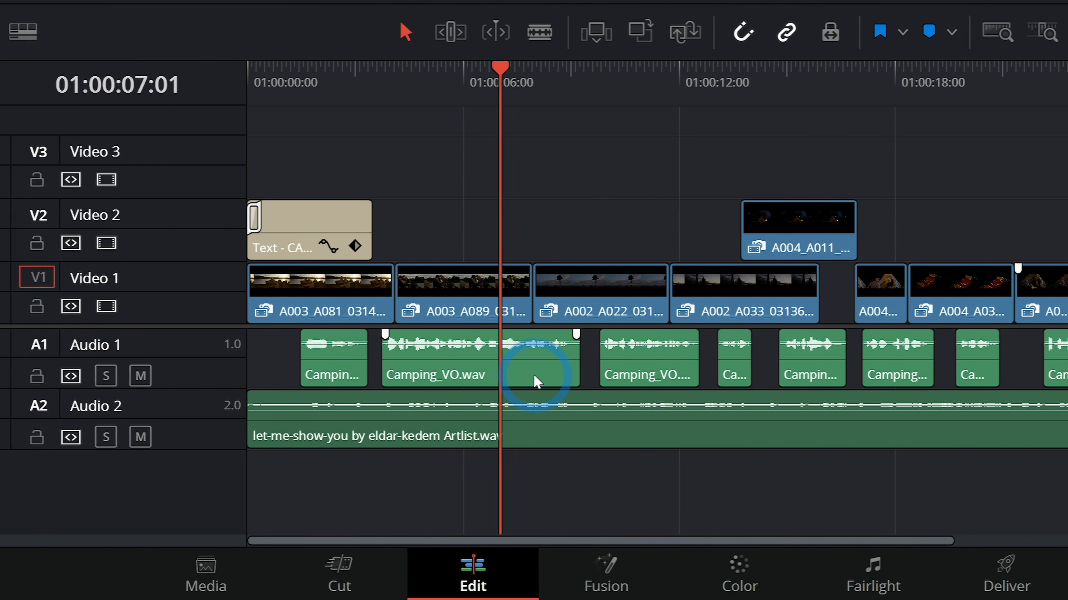
{"action": "left_click_drag", "start_coordinate": [207, 388], "coordinate": [208, 480]}
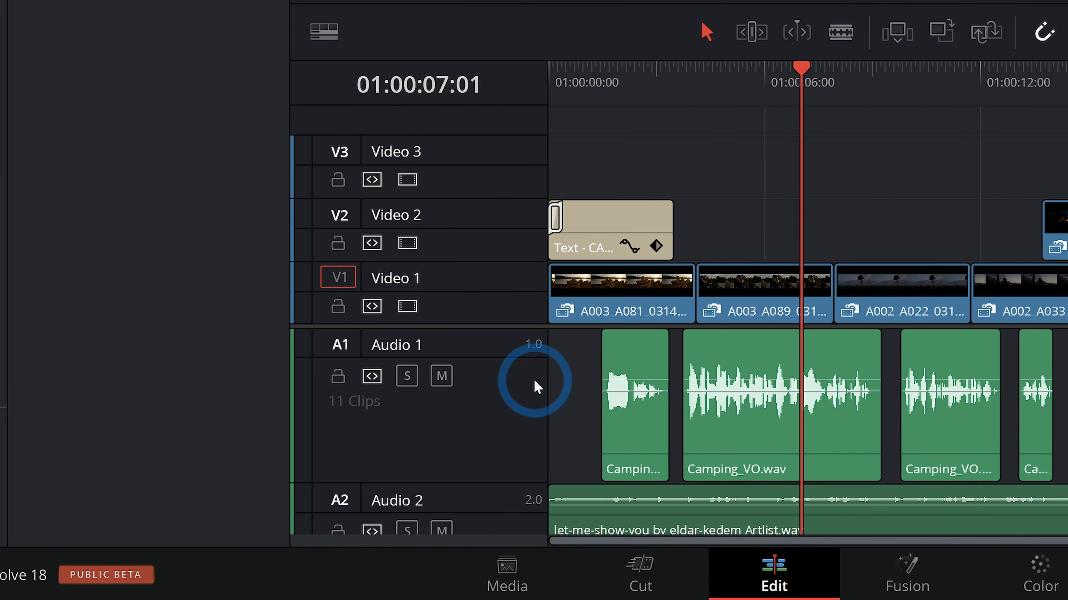
- Review the channel formats that the Audio 1 track can be changed to, leaving its track type as is
{"action": "right_click", "coordinate": [505, 354]}
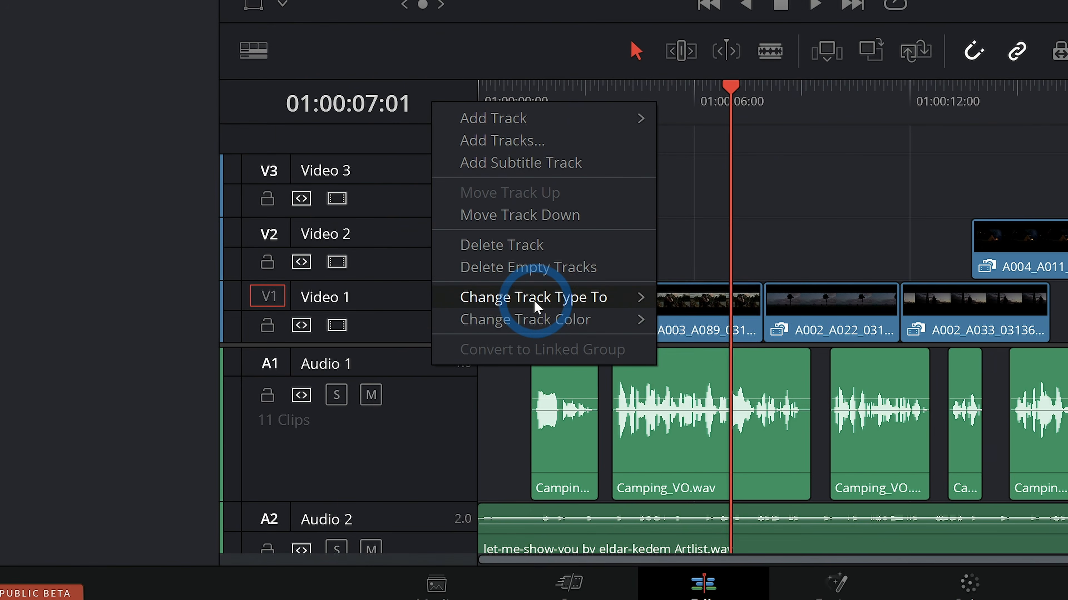
{"action": "mouse_move", "coordinate": [573, 278]}
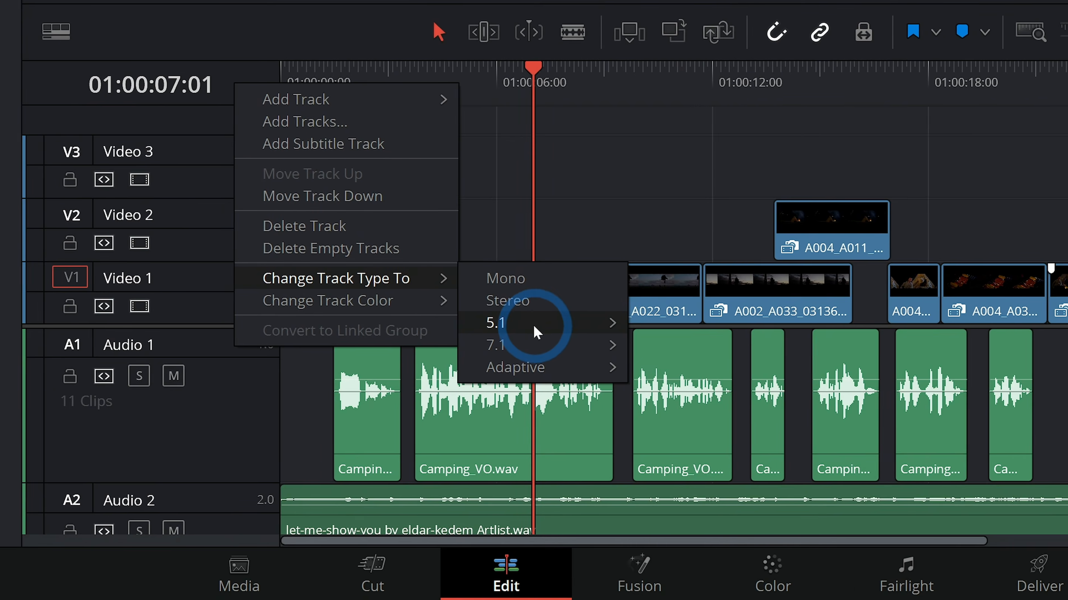
{"action": "mouse_move", "coordinate": [536, 343]}
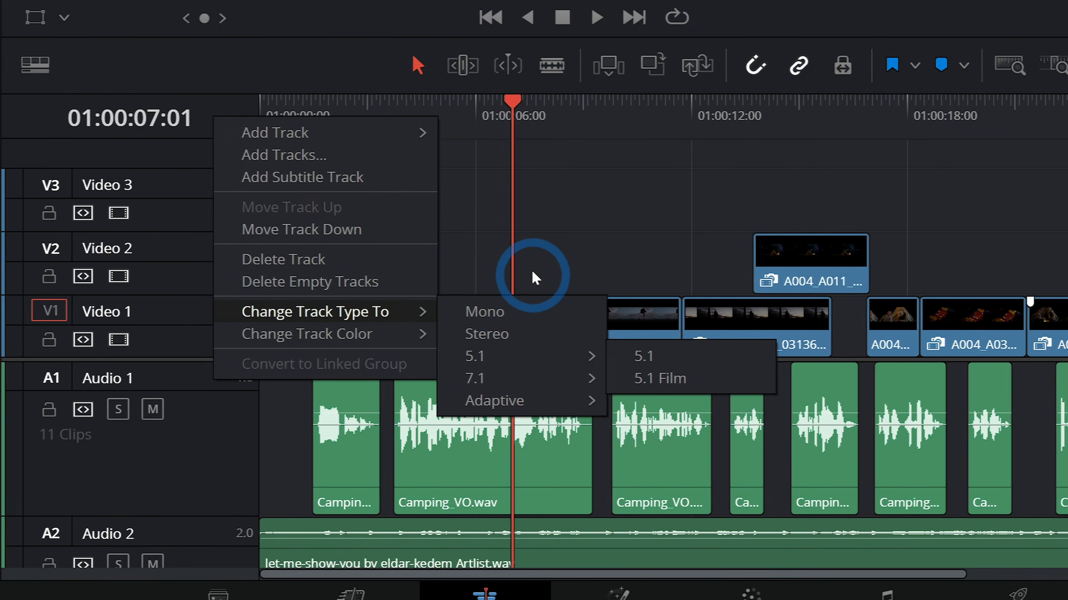
{"action": "left_click", "coordinate": [532, 272]}
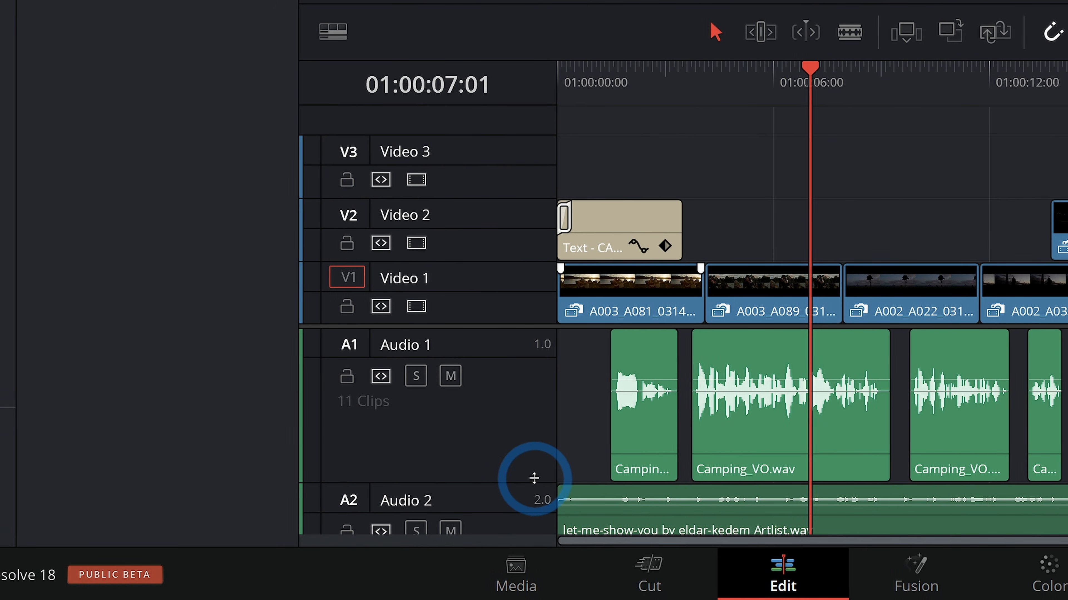
- Reduce the height of the Audio 1 track to compact size and make the Audio 2 track taller
{"action": "left_click_drag", "start_coordinate": [534, 482], "coordinate": [534, 375]}
{"action": "left_click_drag", "start_coordinate": [535, 439], "coordinate": [534, 497]}
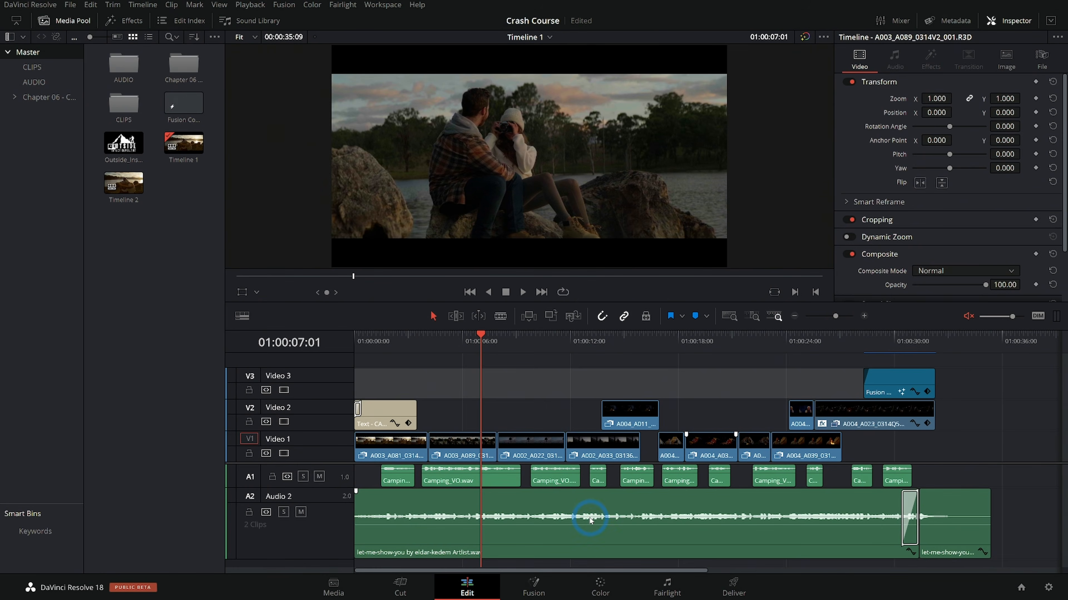
{"action": "left_click", "coordinate": [1032, 439]}
- Select all the music clips on Audio 2 and set their clip color to Teal
{"action": "left_click_drag", "start_coordinate": [1023, 509], "coordinate": [568, 530]}
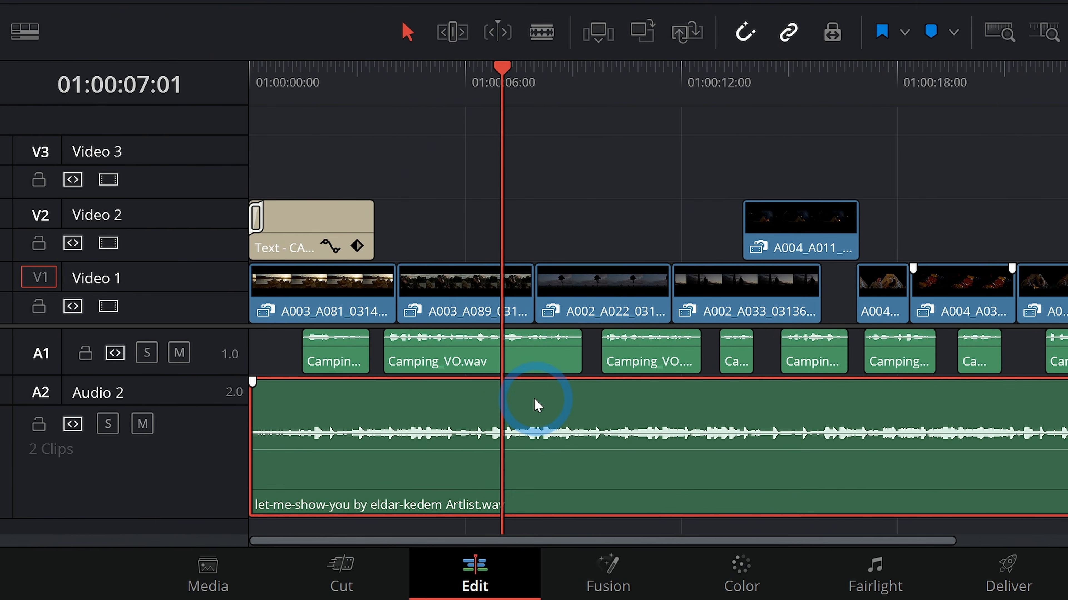
{"action": "right_click", "coordinate": [536, 404]}
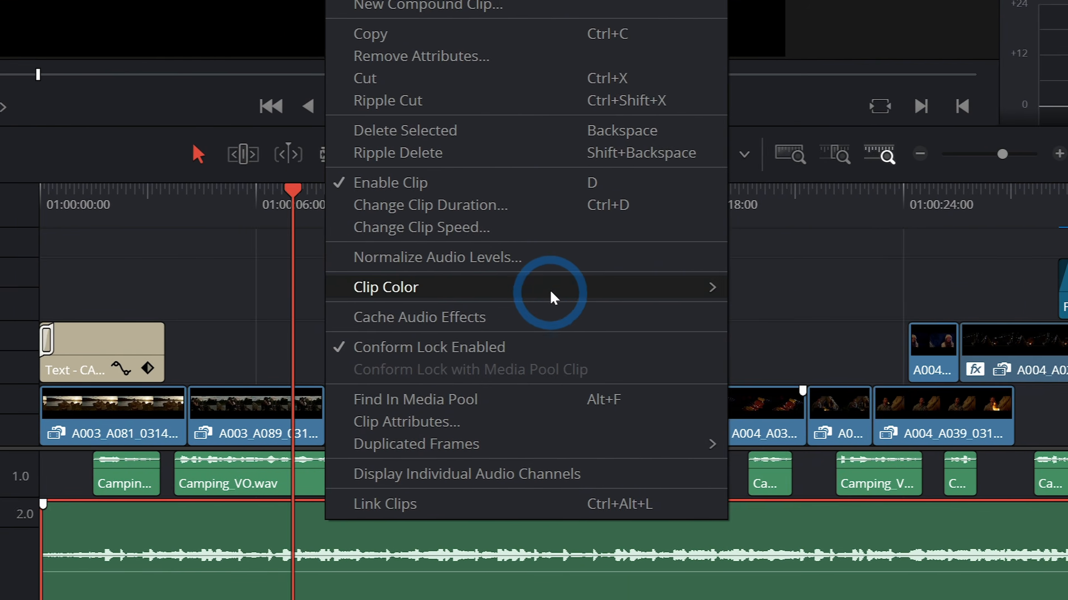
{"action": "mouse_move", "coordinate": [711, 164]}
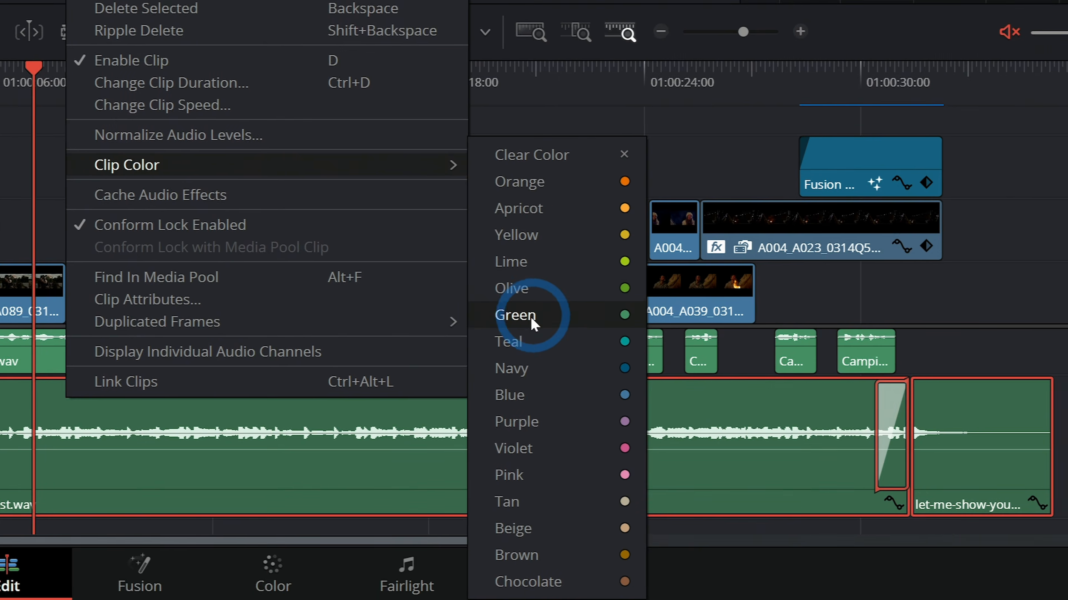
{"action": "left_click", "coordinate": [517, 461]}
- Set the clip color of the A004 footage clips on Video 2 to Lime and clear the selection
{"action": "right_click", "coordinate": [761, 225]}
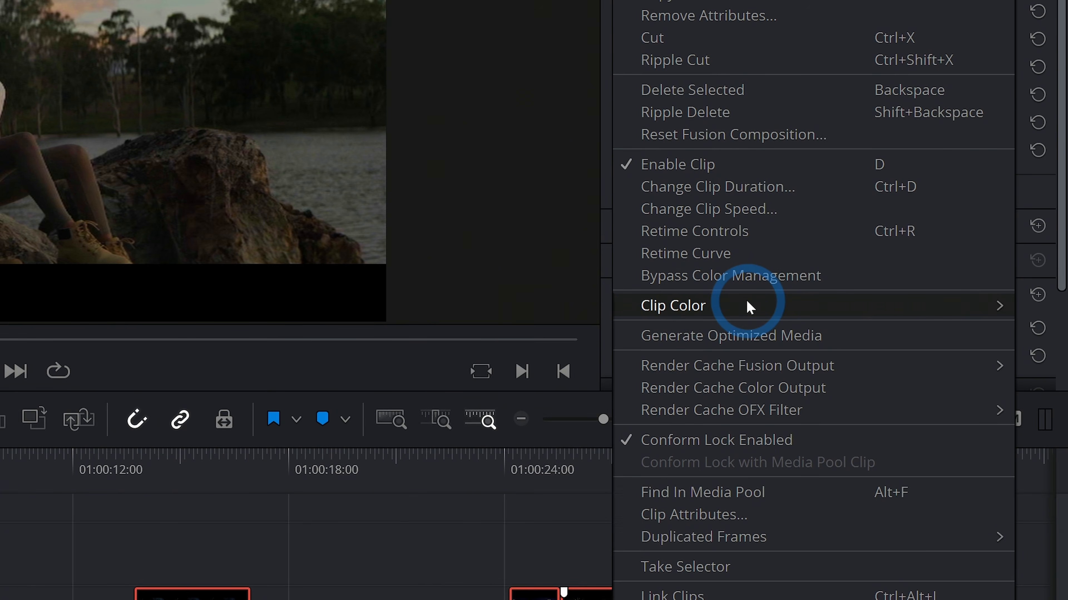
{"action": "mouse_move", "coordinate": [746, 299]}
{"action": "left_click", "coordinate": [540, 315]}
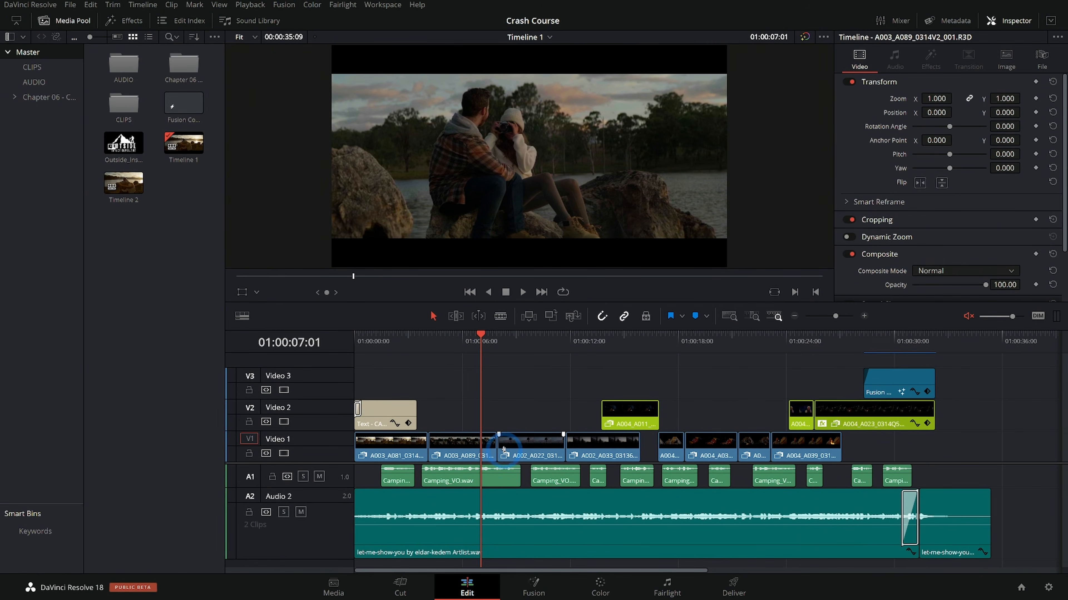
{"action": "left_click", "coordinate": [403, 376]}
{"action": "left_click", "coordinate": [589, 374]}
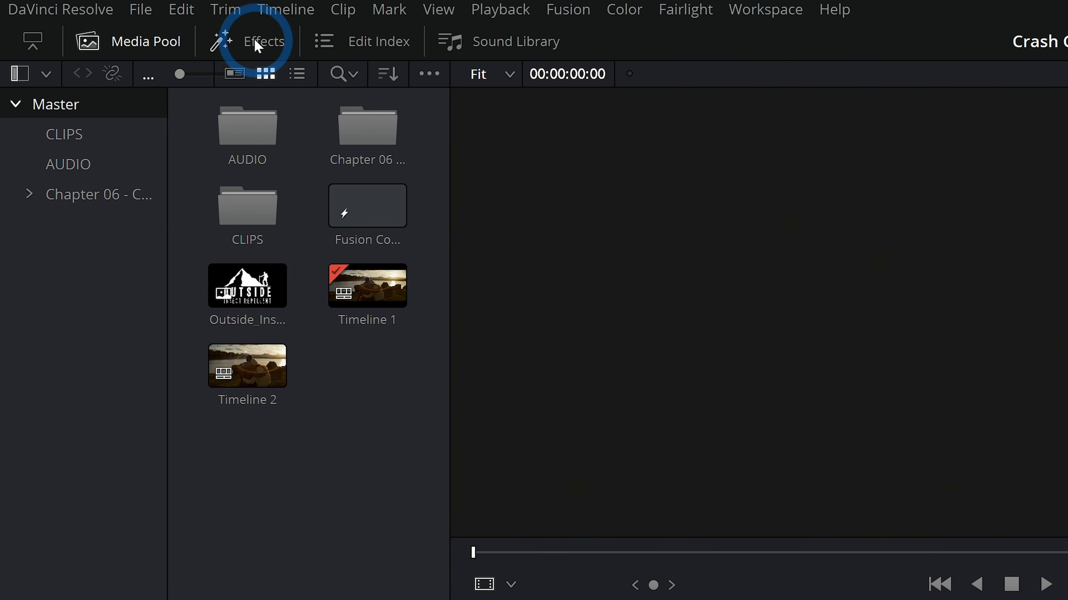
- Show the Effects library beneath the Media Pool and browse its Video Transitions and Effects categories
{"action": "left_click", "coordinate": [270, 53]}
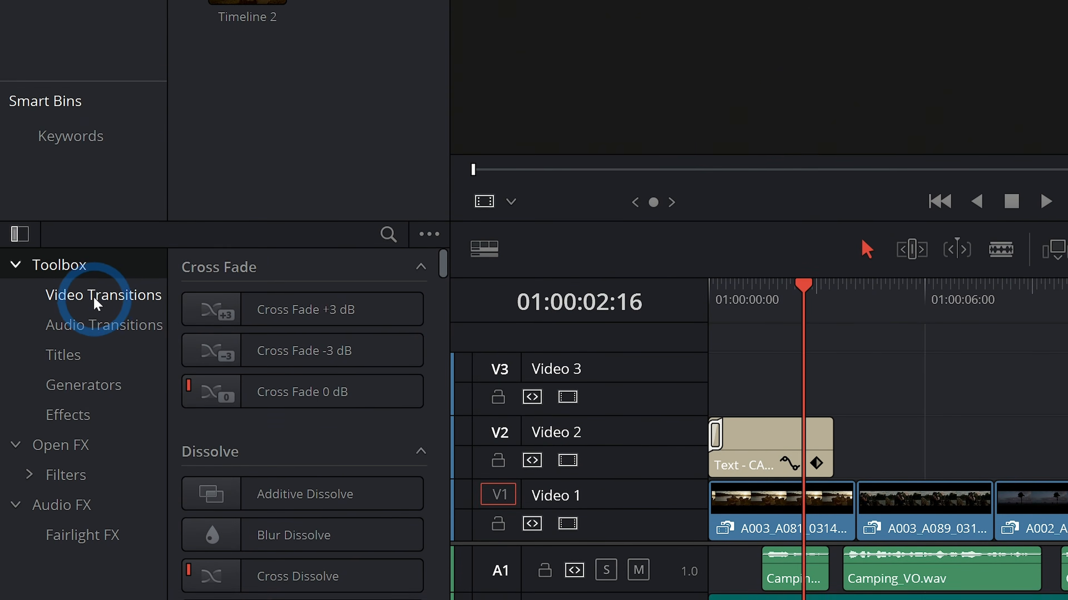
{"action": "left_click", "coordinate": [47, 343]}
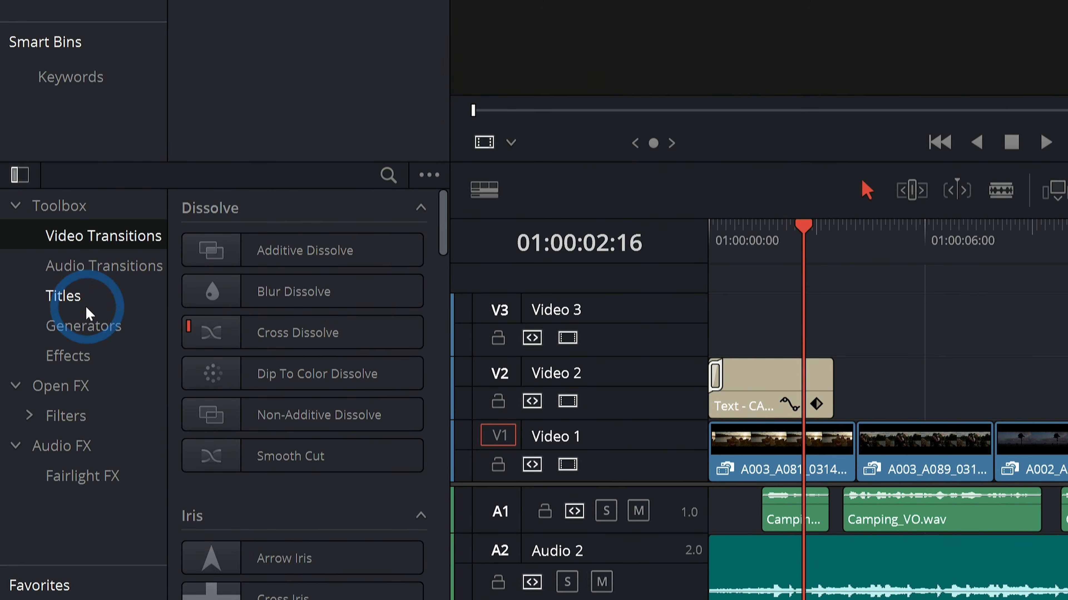
{"action": "left_click", "coordinate": [84, 380]}
{"action": "left_click", "coordinate": [77, 336]}
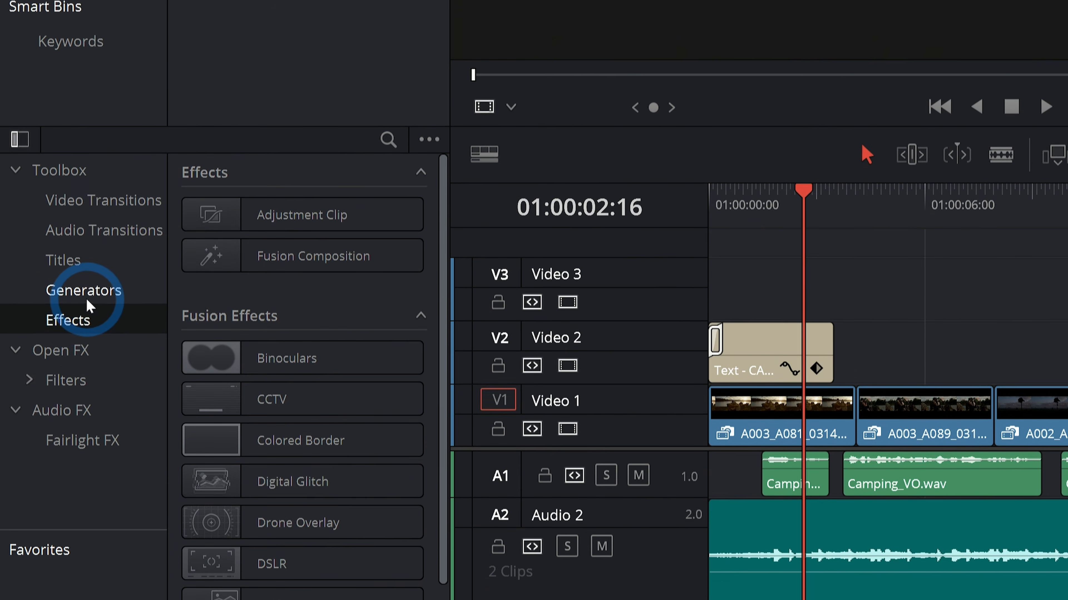
- Add a basic Text title to Video 2 above the A003_A089 and A002_A022 clips
{"action": "left_click", "coordinate": [67, 265]}
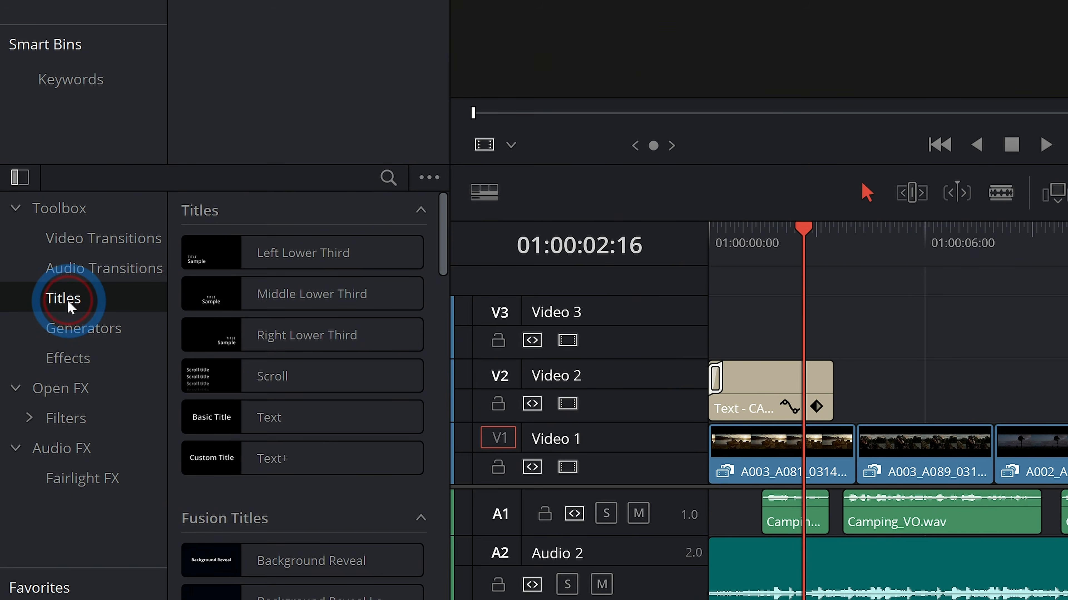
{"action": "left_click_drag", "start_coordinate": [270, 417], "coordinate": [841, 383]}
{"action": "left_click_drag", "start_coordinate": [421, 412], "coordinate": [470, 410]}
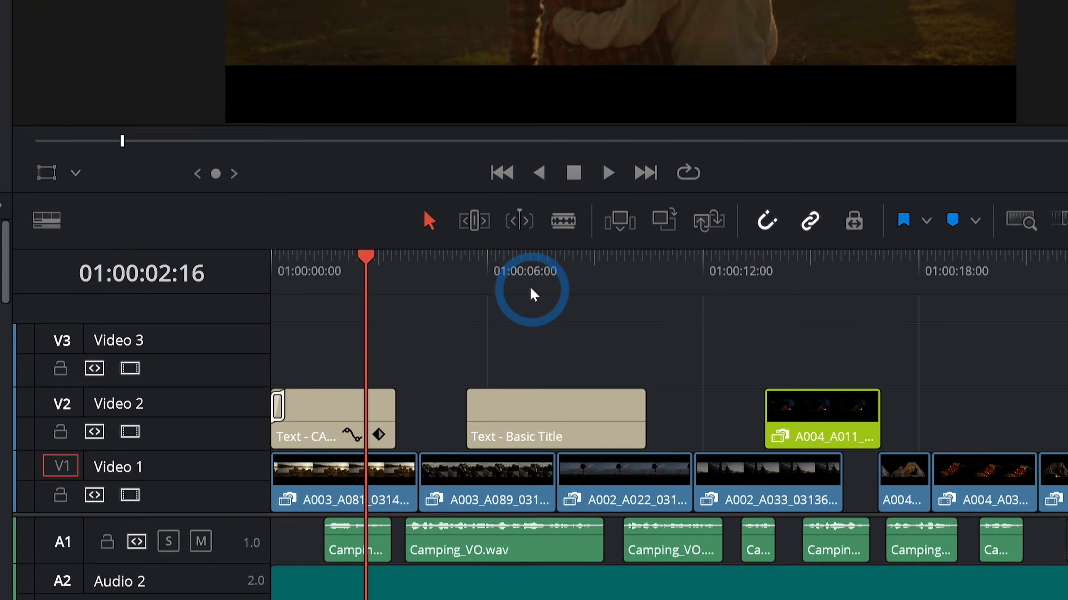
- Move the playhead to 01:00:07:04 and examine the title's font, stroke, drop shadow and background options
{"action": "left_click", "coordinate": [540, 219]}
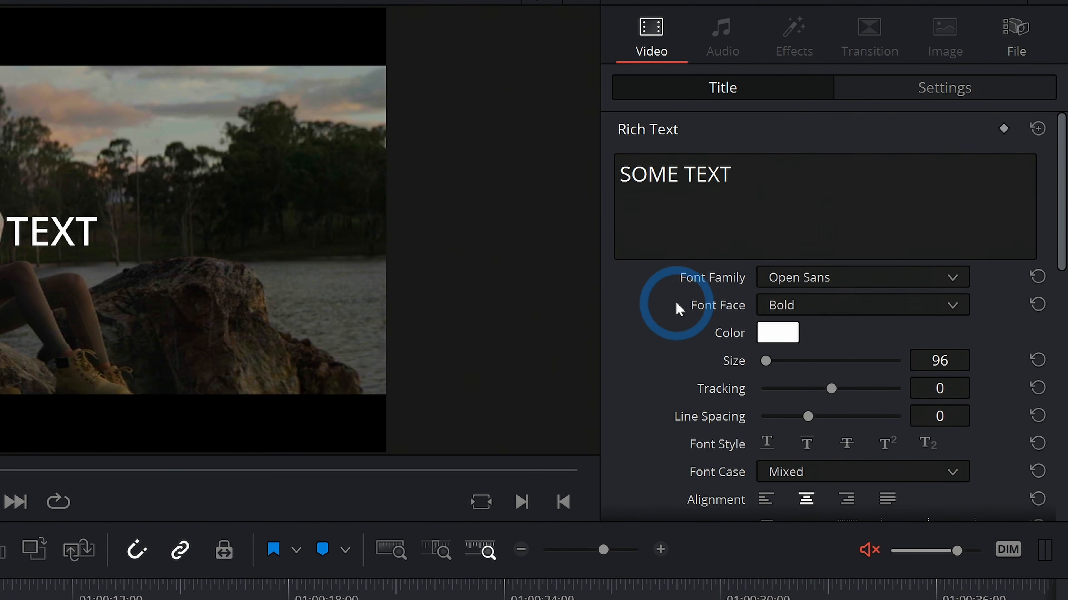
{"action": "scroll", "coordinate": [871, 179], "scroll_direction": "down", "scroll_amount": 4}
{"action": "scroll", "coordinate": [675, 307], "scroll_direction": "down", "scroll_amount": 10}
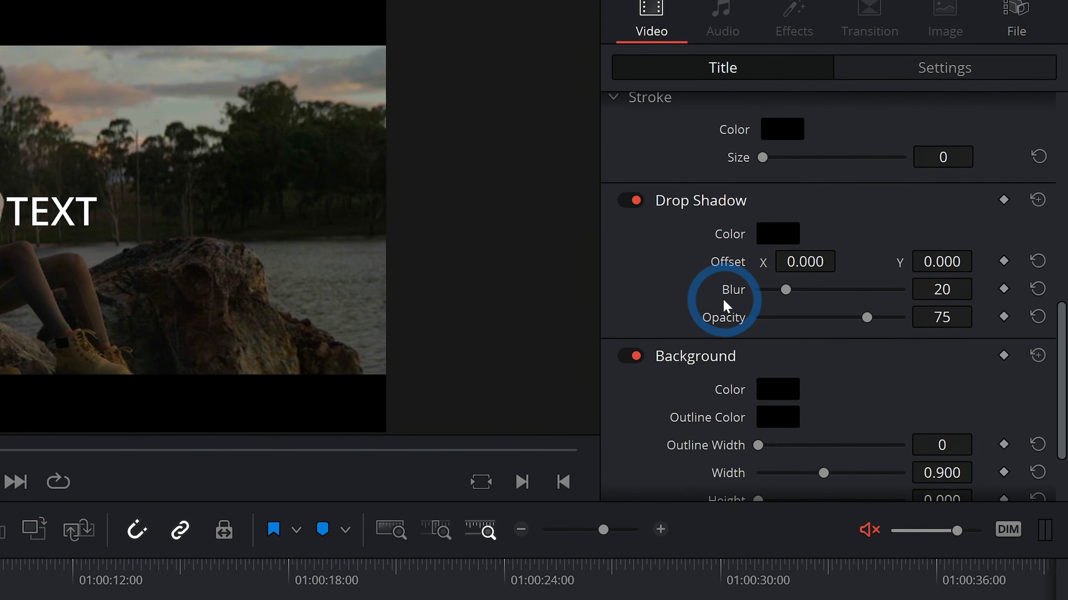
{"action": "scroll", "coordinate": [689, 340], "scroll_direction": "down", "scroll_amount": 3}
{"action": "scroll", "coordinate": [686, 303], "scroll_direction": "up", "scroll_amount": 12}
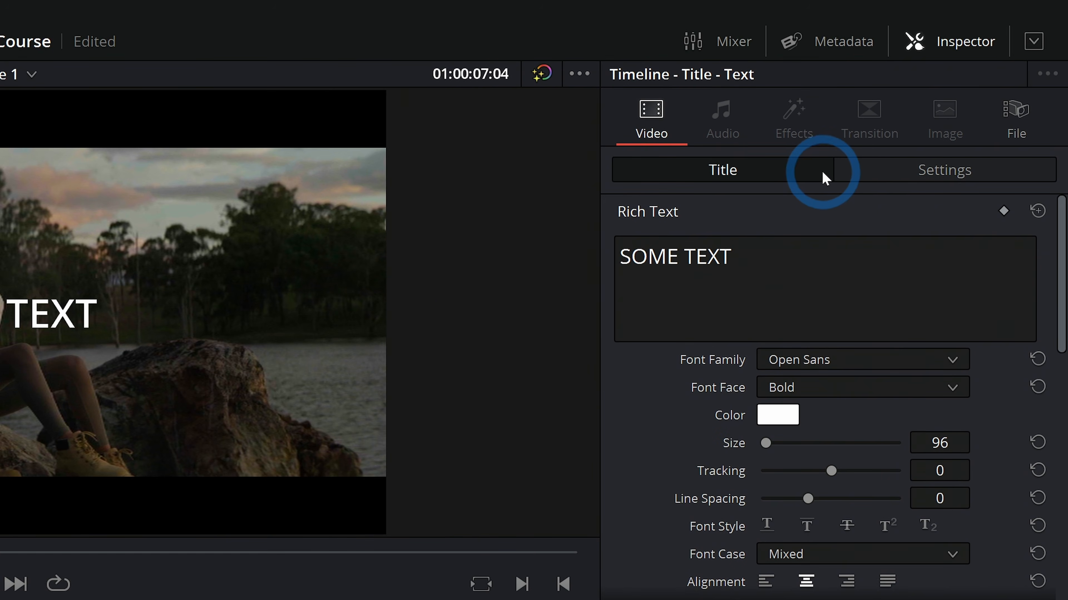
- Examine the title's general clip settings, such as Transform and Cropping
{"action": "left_click", "coordinate": [880, 177]}
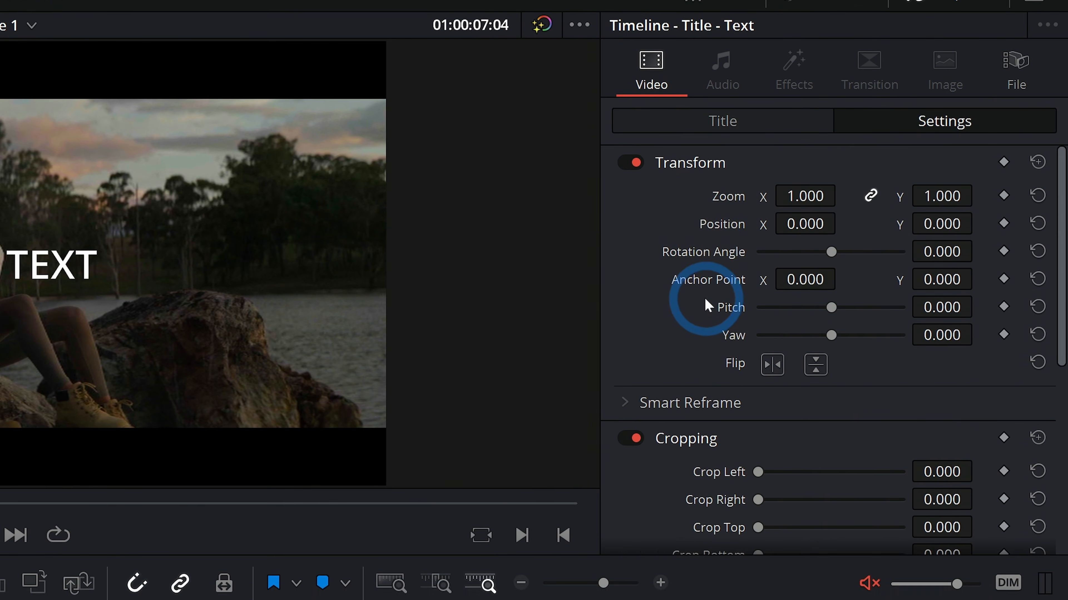
{"action": "scroll", "coordinate": [704, 299], "scroll_direction": "down", "scroll_amount": 8}
{"action": "scroll", "coordinate": [706, 301], "scroll_direction": "up", "scroll_amount": 8}
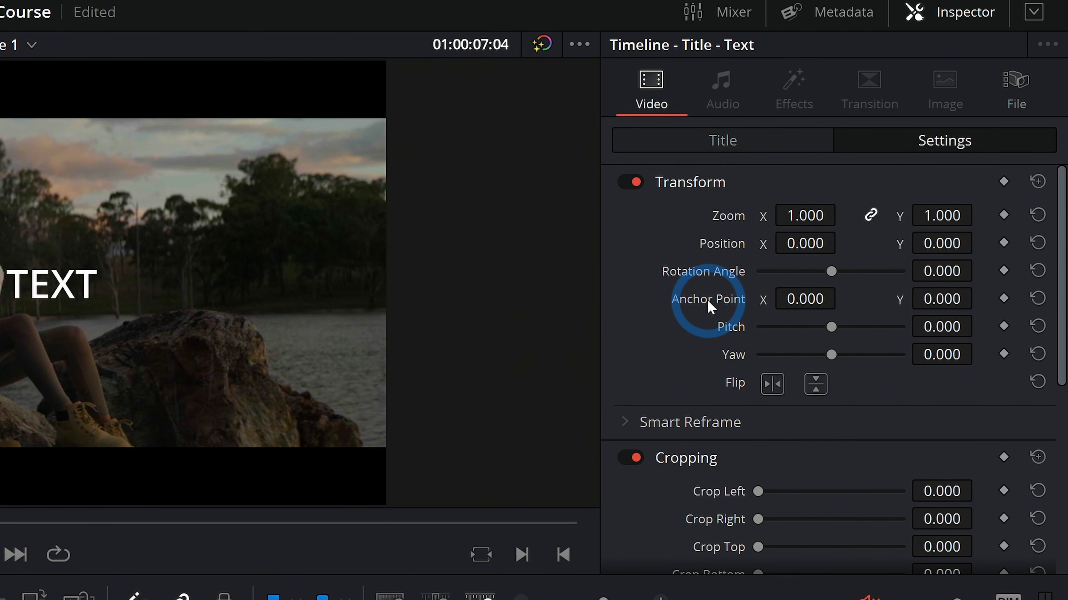
{"action": "scroll", "coordinate": [706, 299], "scroll_direction": "down", "scroll_amount": 6}
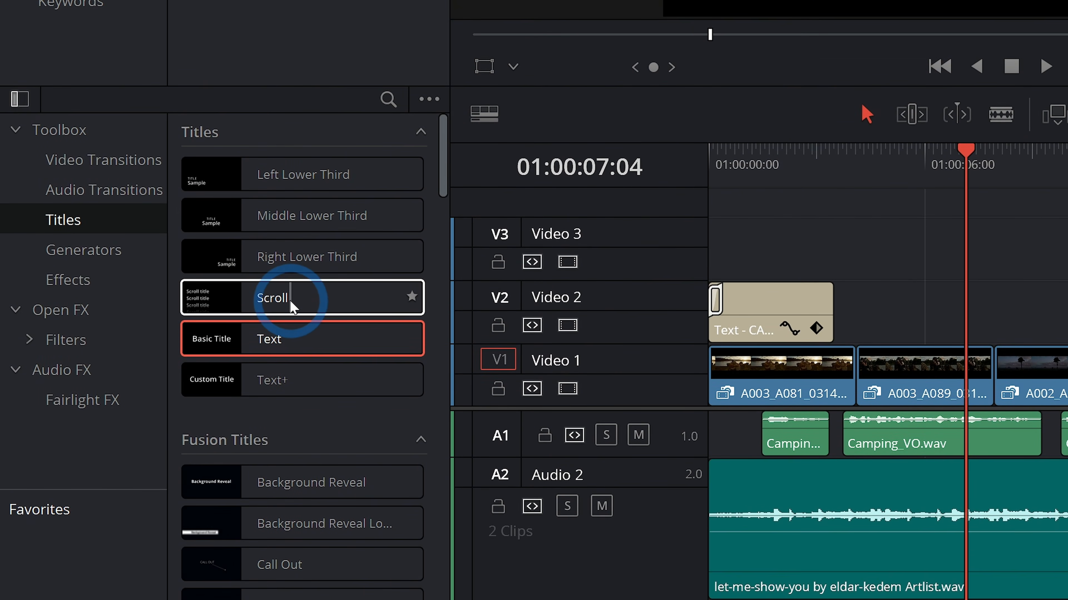
- Preview several Fusion Titles, including Background Reveal Lower Third, Call Out and Digital Glitch Right Side
{"action": "scroll", "coordinate": [293, 307], "scroll_direction": "down", "scroll_amount": 2}
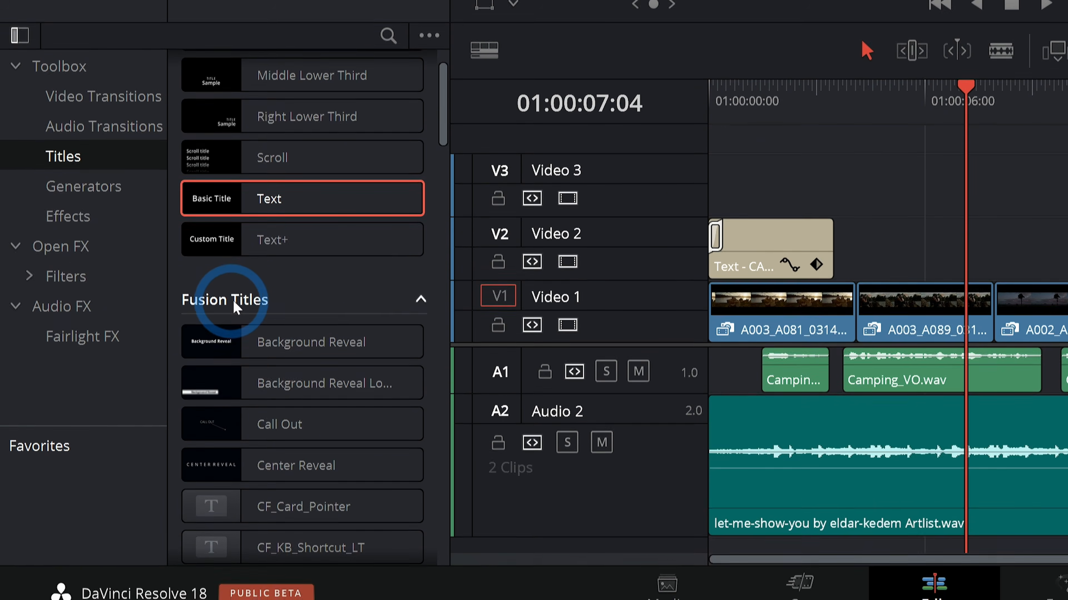
{"action": "scroll", "coordinate": [300, 305], "scroll_direction": "down", "scroll_amount": 4}
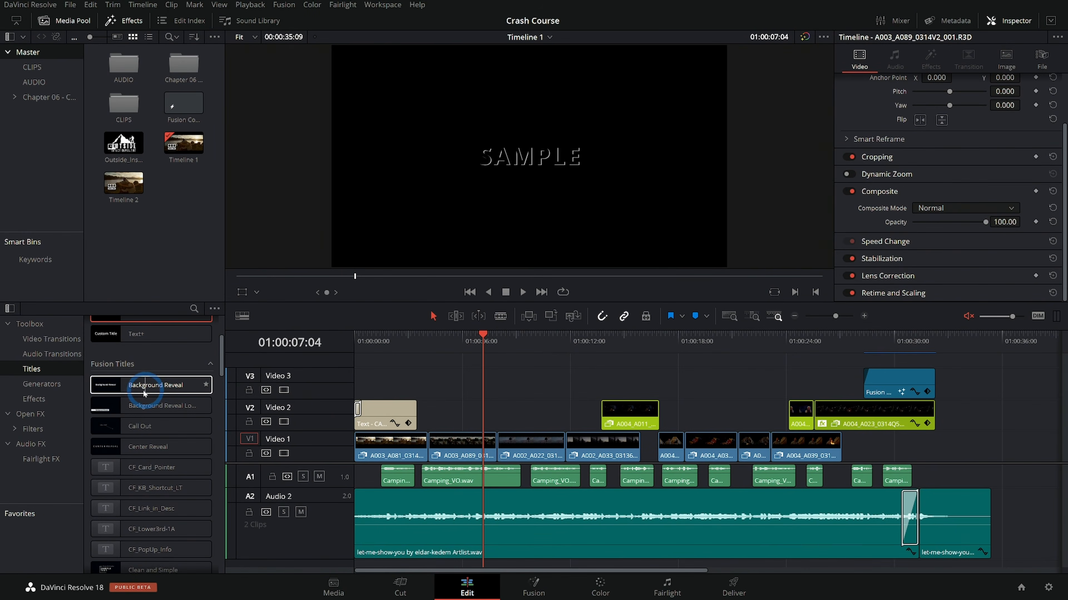
{"action": "left_click", "coordinate": [110, 406]}
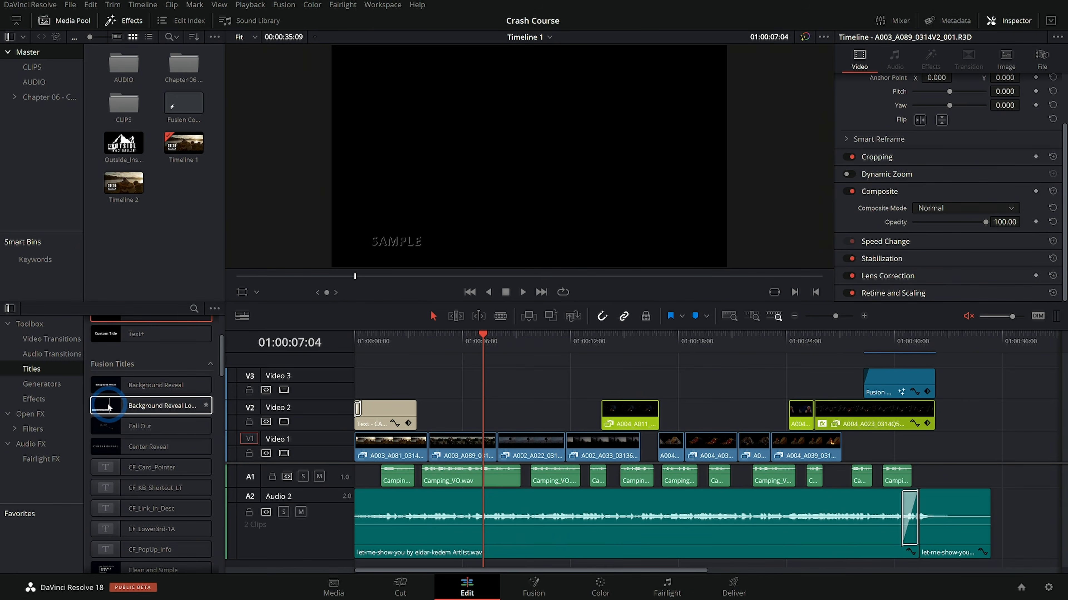
{"action": "left_click", "coordinate": [95, 426]}
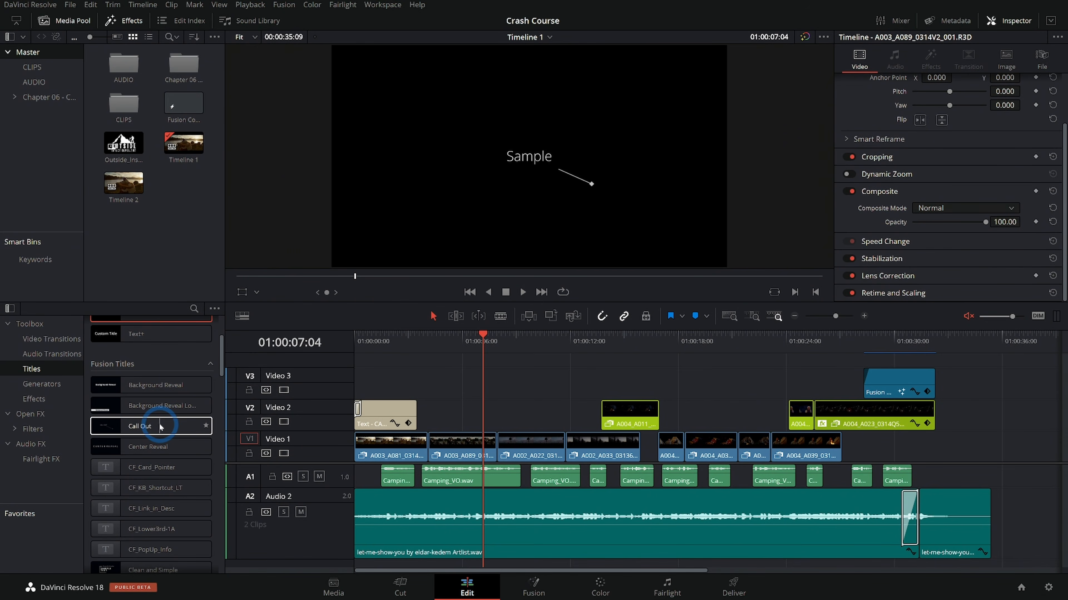
{"action": "scroll", "coordinate": [168, 406], "scroll_direction": "down", "scroll_amount": 6}
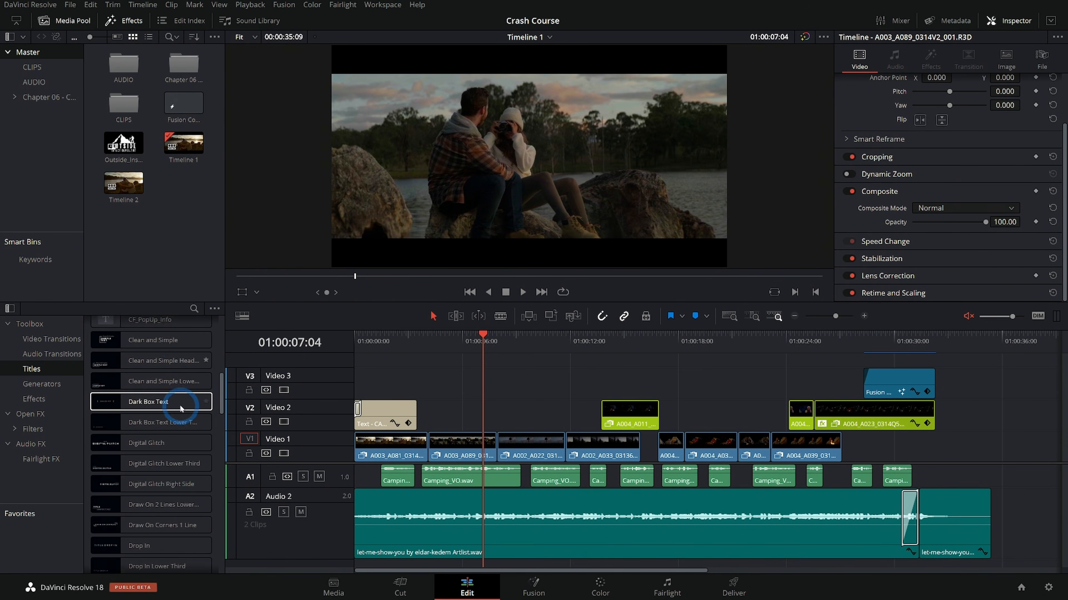
{"action": "left_click", "coordinate": [100, 410]}
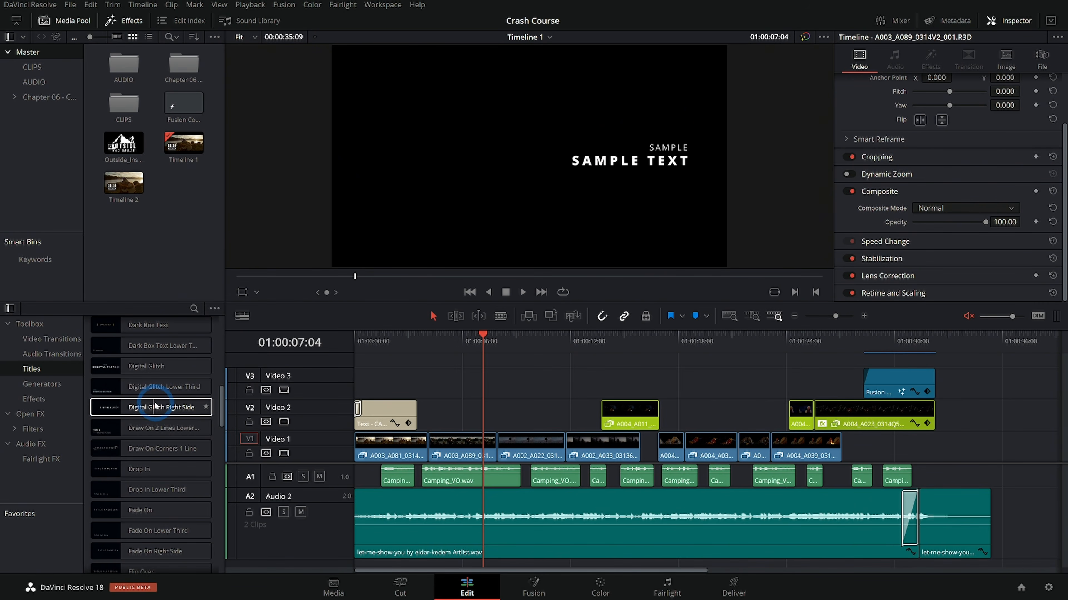
- Browse the Generators and preview Solid Color, Four Color Gradient and the BT.2111 color bars
{"action": "left_click", "coordinate": [51, 386]}
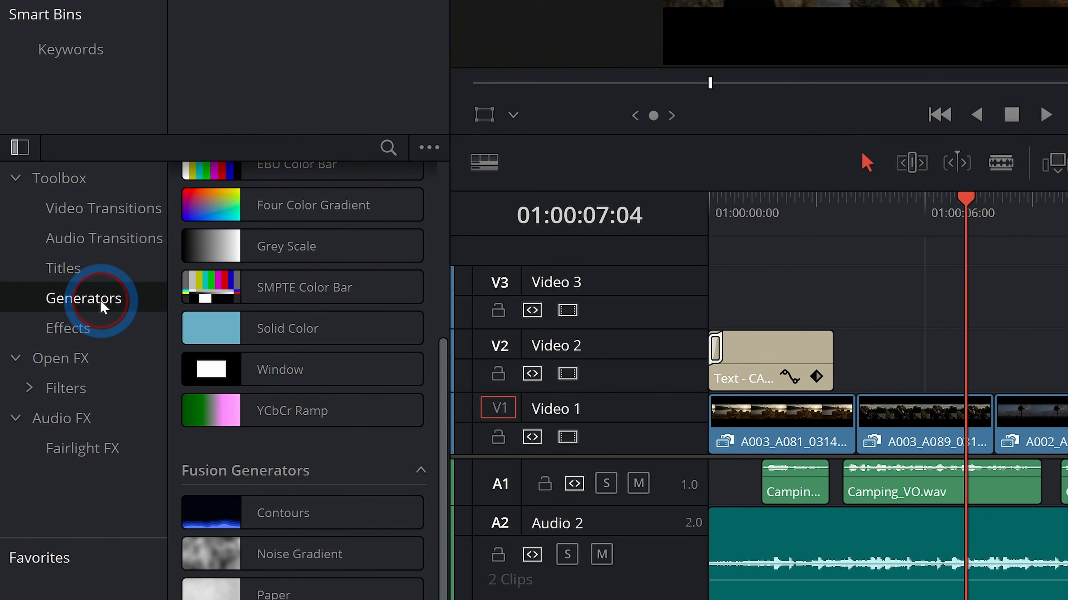
{"action": "left_click", "coordinate": [217, 330]}
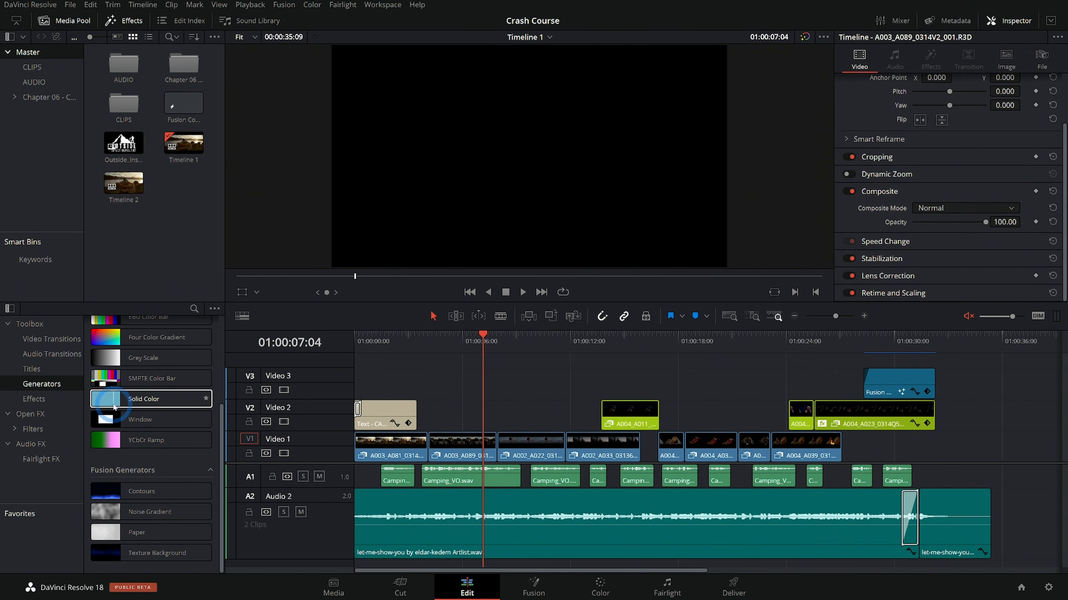
{"action": "scroll", "coordinate": [111, 396], "scroll_direction": "up", "scroll_amount": 2}
{"action": "left_click", "coordinate": [108, 380]}
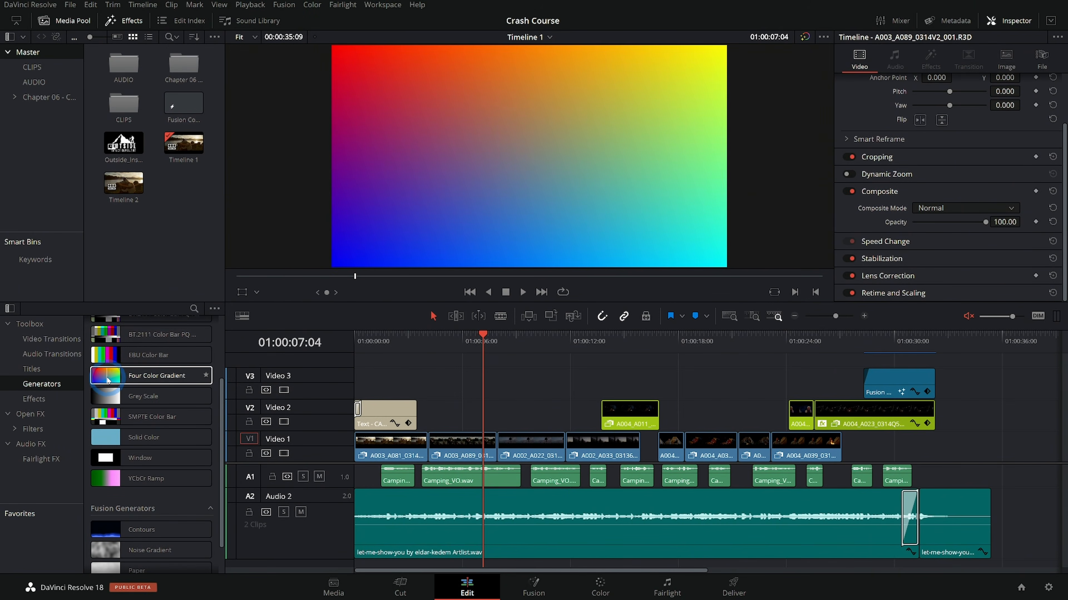
{"action": "scroll", "coordinate": [112, 380], "scroll_direction": "up", "scroll_amount": 4}
{"action": "left_click", "coordinate": [109, 365]}
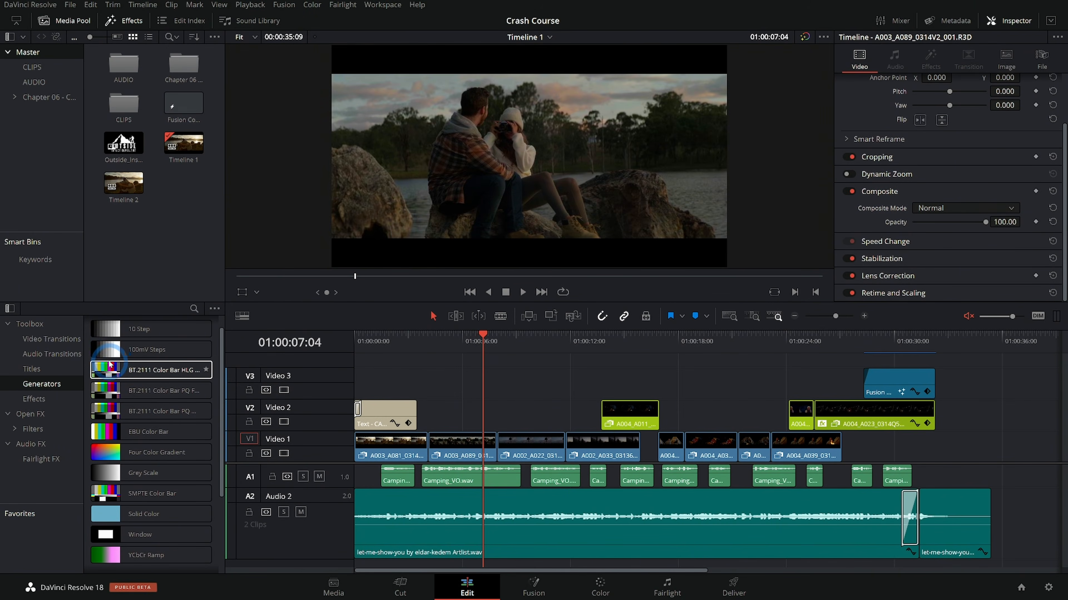
- Try the BT.2111 Color Bar PQ Full generator on Video 2 near 01:00:07:24 and delete it again
{"action": "left_click", "coordinate": [110, 391]}
{"action": "left_click_drag", "start_coordinate": [111, 391], "coordinate": [480, 389]}
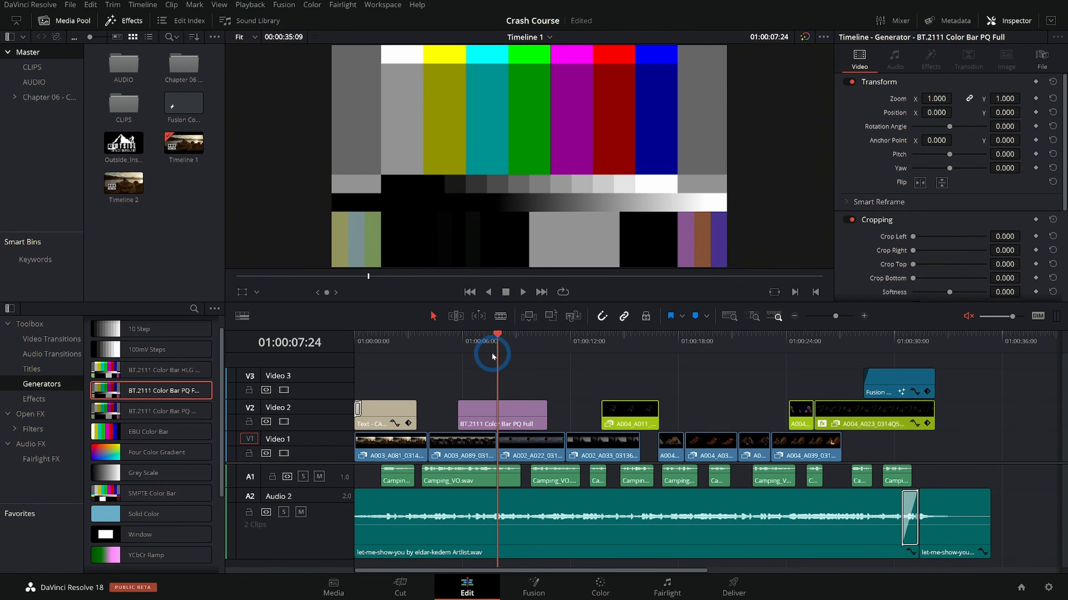
{"action": "key", "text": "Delete"}
- Apply the Open FX Directional Blur filter to the A003_A089 clip on Video 1
{"action": "left_click", "coordinate": [42, 401]}
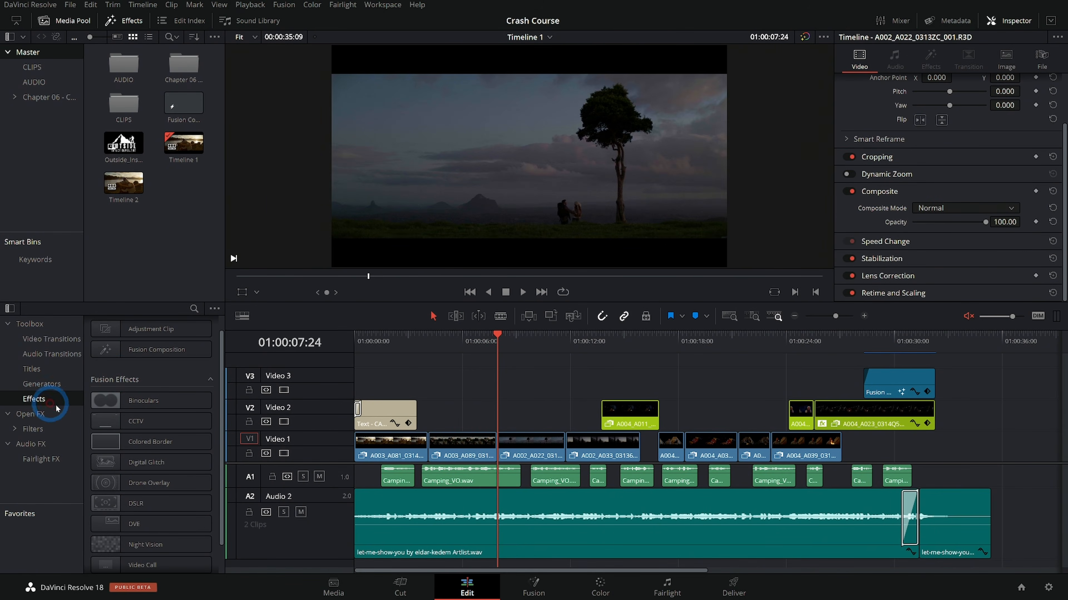
{"action": "left_click", "coordinate": [33, 429]}
{"action": "left_click_drag", "start_coordinate": [139, 366], "coordinate": [462, 447]}
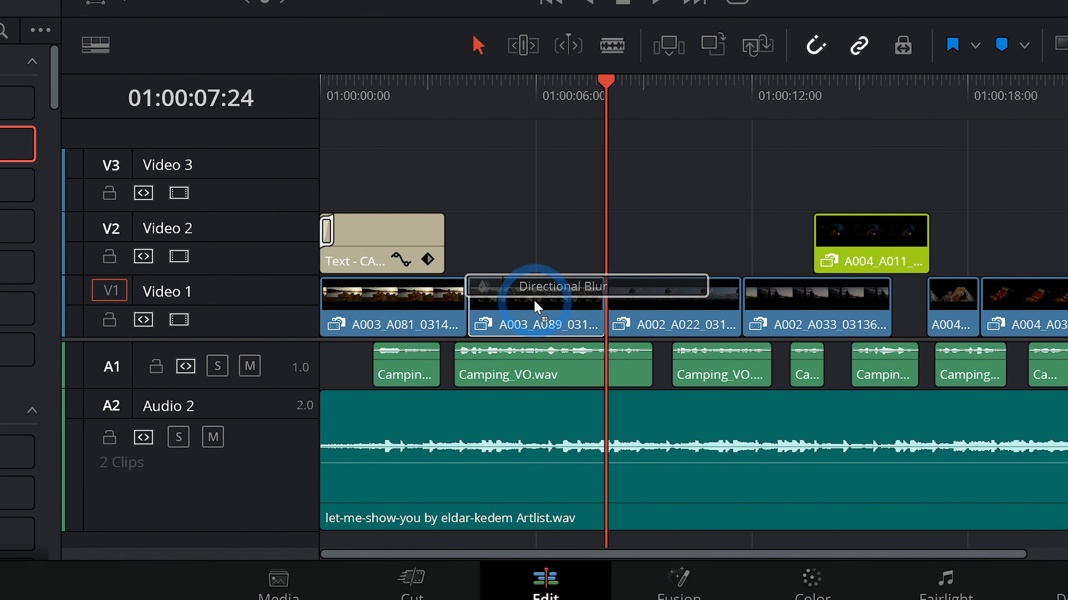
{"action": "left_click_drag", "start_coordinate": [536, 307], "coordinate": [540, 301]}
- Move the playhead to 01:00:05:21 and show the Directional Blur settings of the A003_A089 clip
{"action": "left_click", "coordinate": [531, 82]}
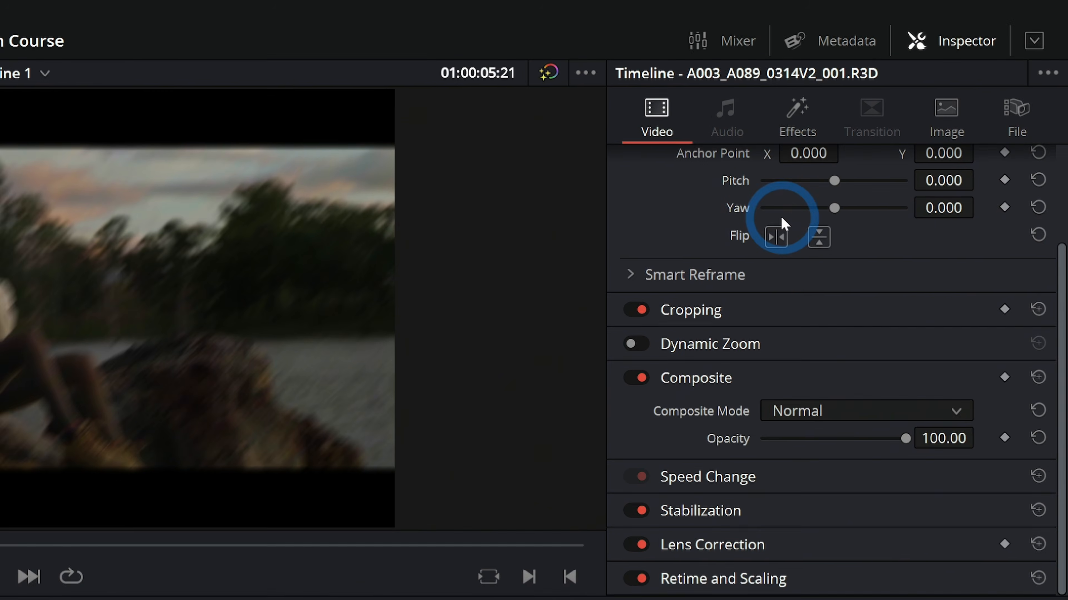
{"action": "left_click", "coordinate": [799, 111]}
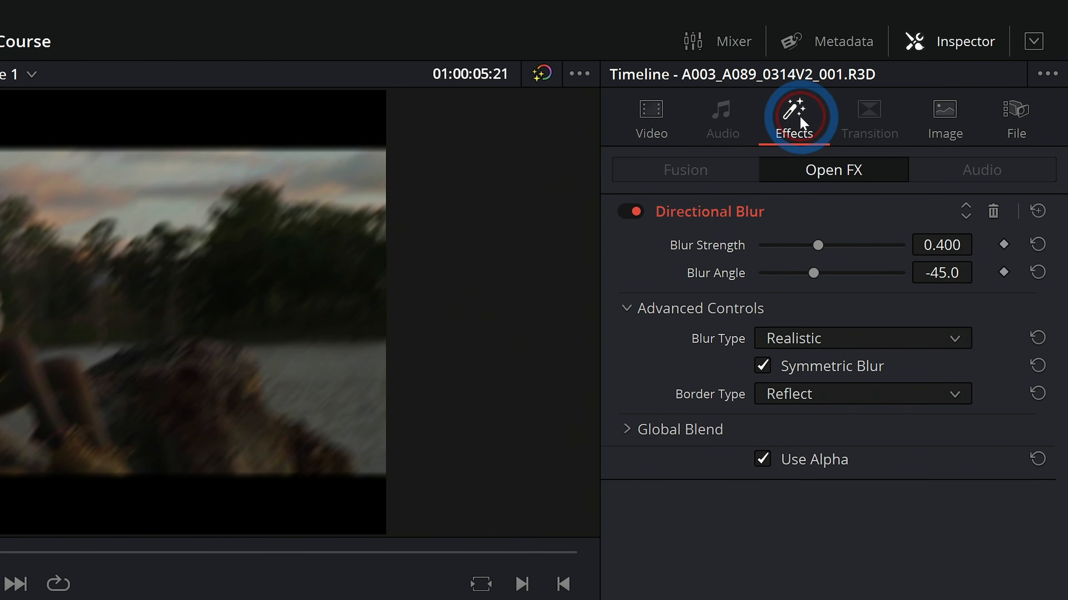
- Set the Directional Blur strength of the A003_A089 clip to 0.573 and switch the filter off
{"action": "left_click_drag", "start_coordinate": [820, 246], "coordinate": [844, 247]}
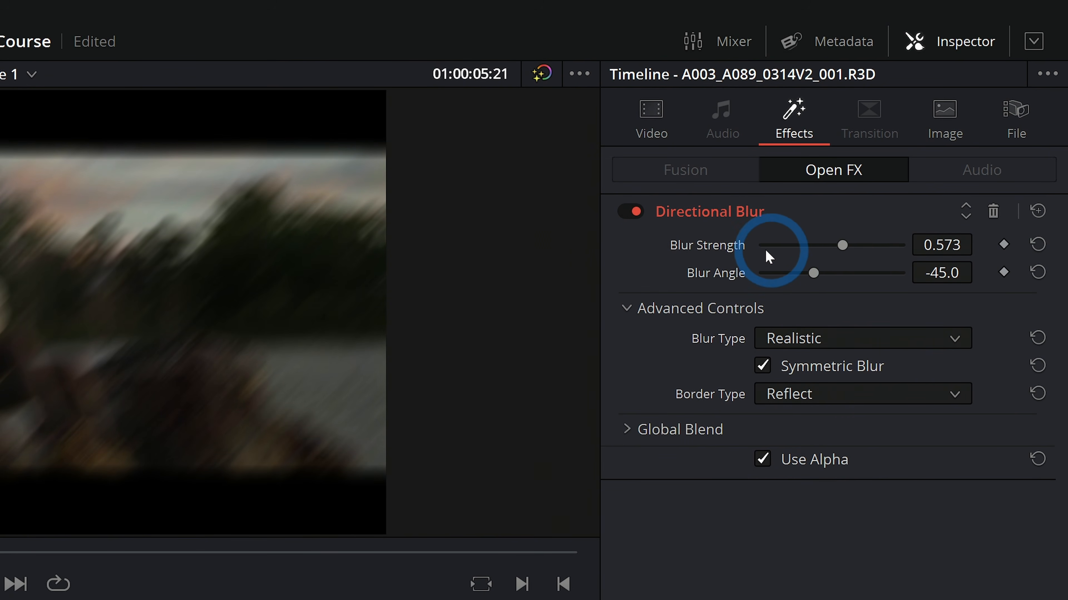
{"action": "left_click", "coordinate": [631, 217]}
{"action": "left_click", "coordinate": [631, 217]}
{"action": "left_click", "coordinate": [636, 220]}
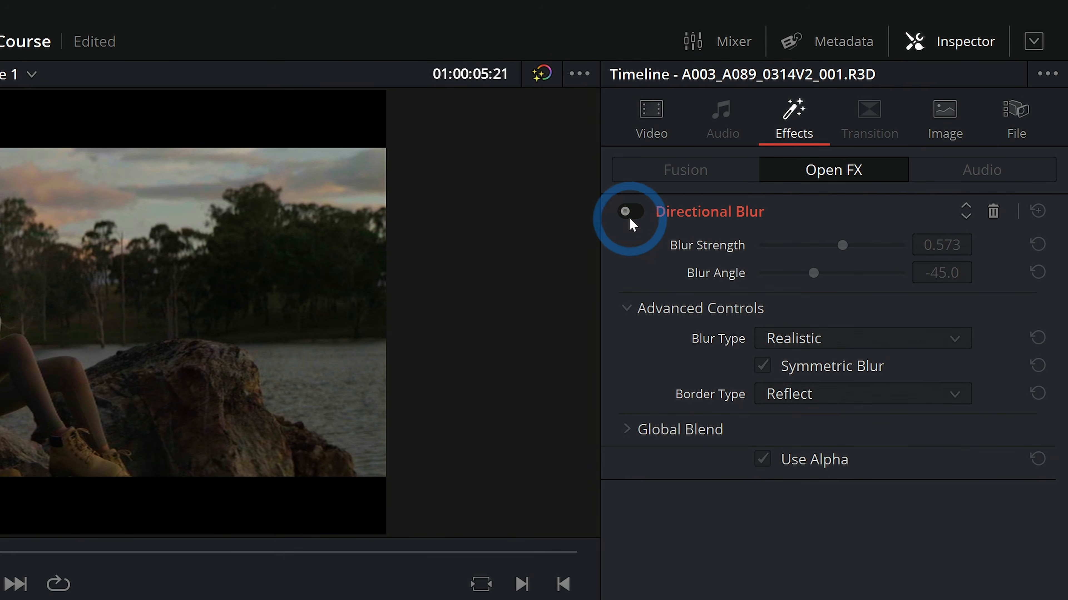
{"action": "left_click", "coordinate": [630, 217]}
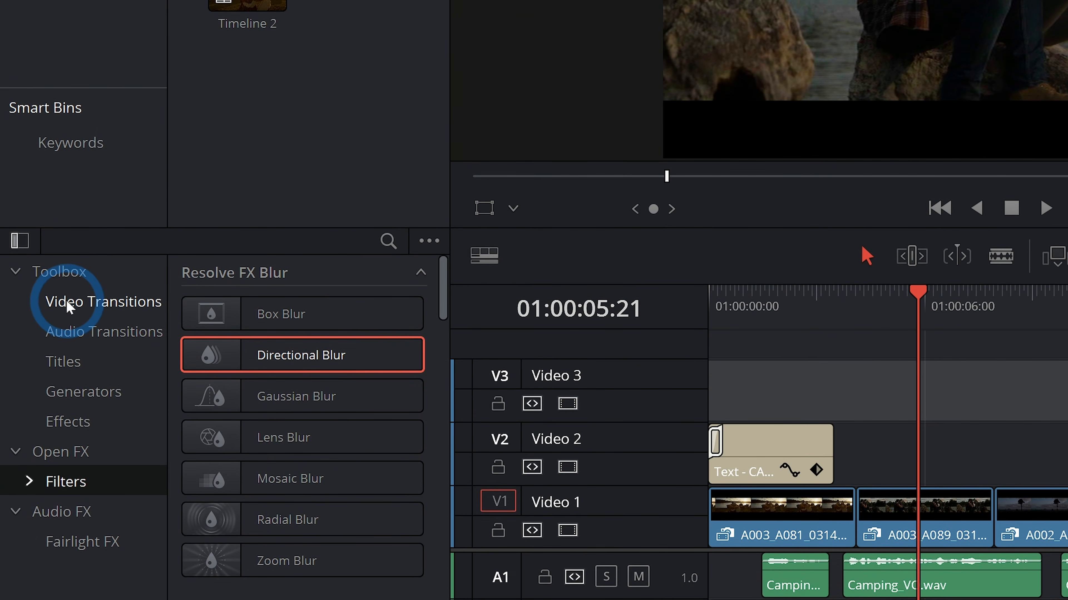
- Add an Additive Dissolve video transition between the A003_A089 and A002_A022 clips on Video 1
{"action": "left_click", "coordinate": [67, 290]}
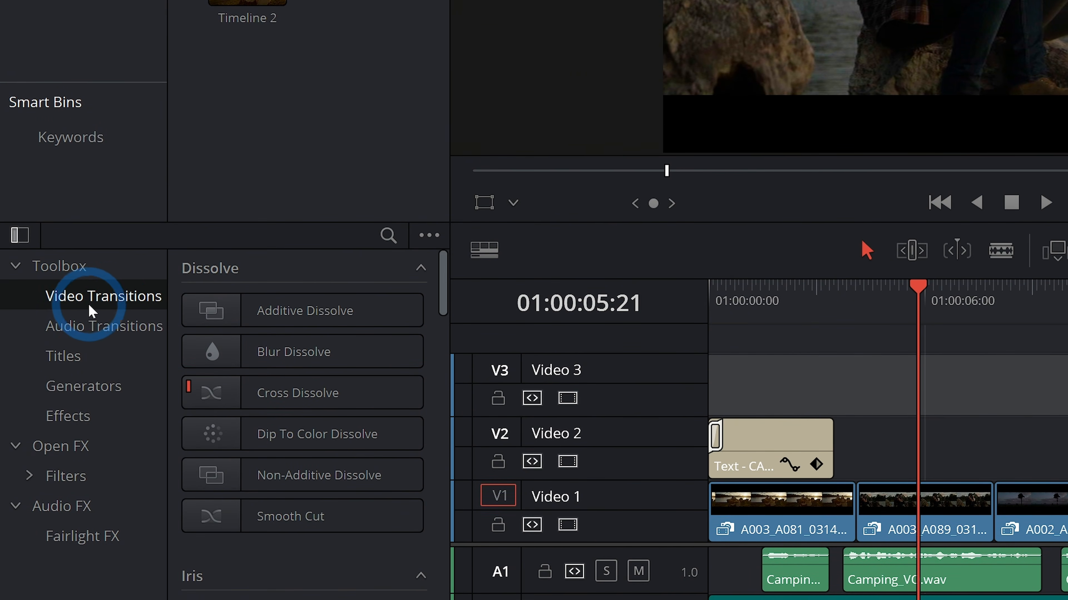
{"action": "left_click_drag", "start_coordinate": [210, 290], "coordinate": [794, 369]}
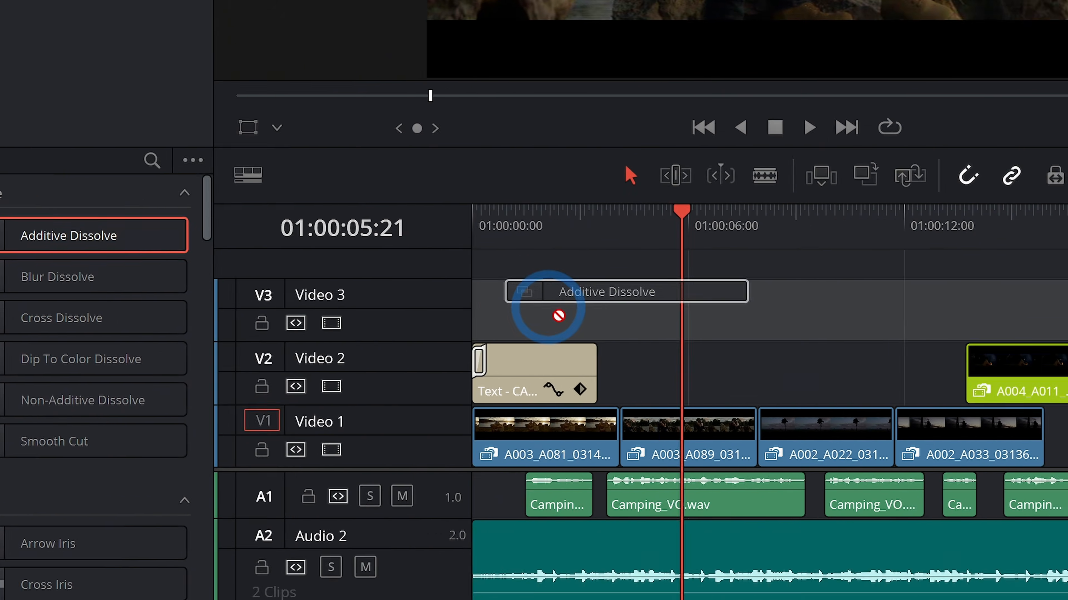
{"action": "left_click_drag", "start_coordinate": [548, 307], "coordinate": [529, 295]}
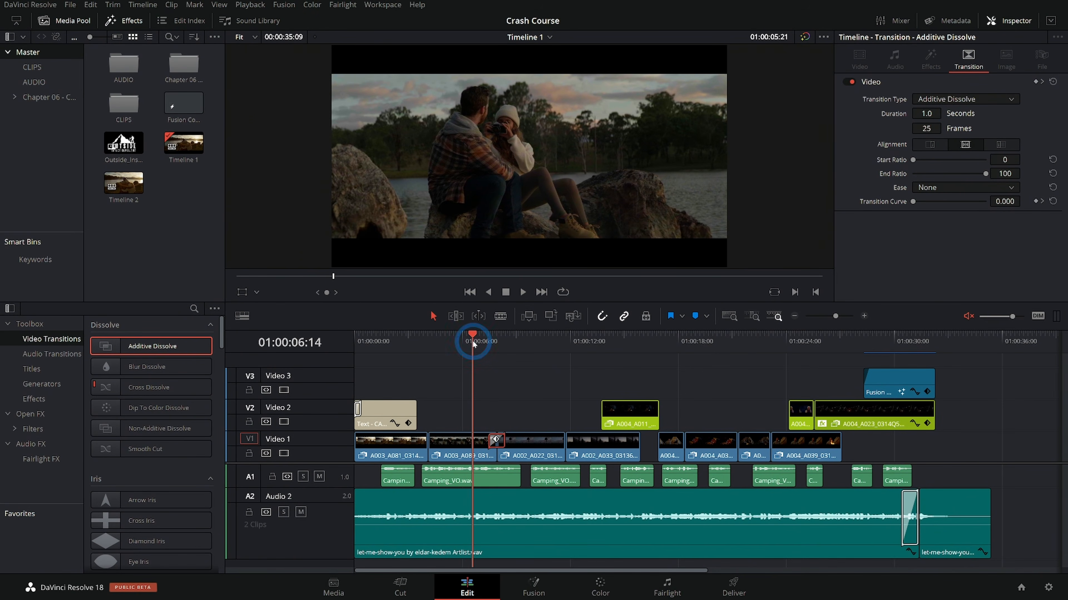
- Play back the Additive Dissolve between the A003_A089 and A002_A022 clips from just before the transition
{"action": "left_click", "coordinate": [475, 343]}
{"action": "key", "text": "Down"}
{"action": "scroll", "coordinate": [505, 380], "scroll_direction": "up", "scroll_amount": 4}
{"action": "left_click_drag", "start_coordinate": [761, 378], "coordinate": [556, 385]}
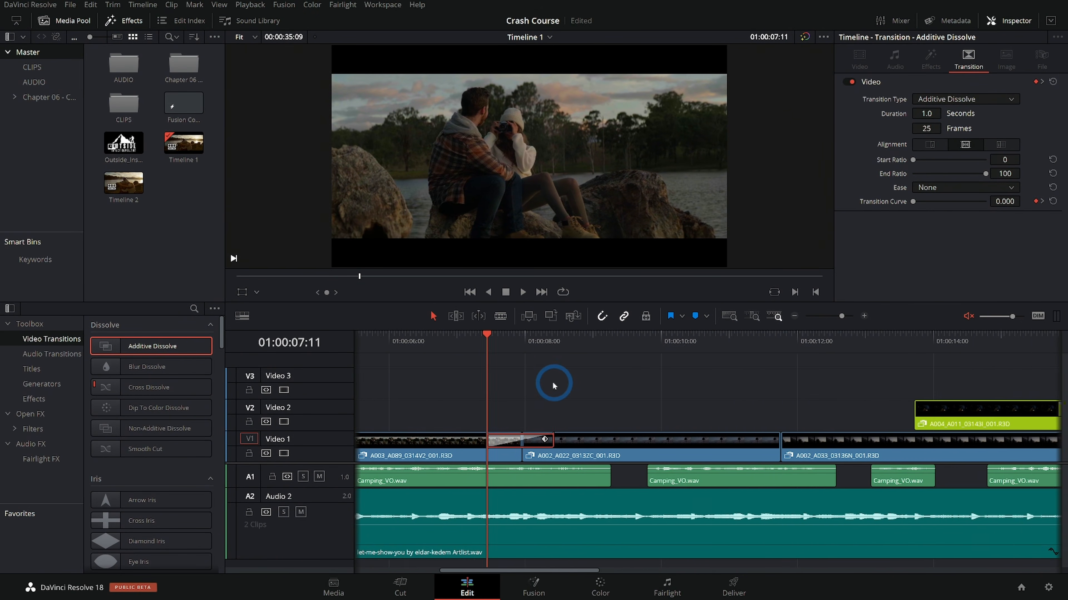
{"action": "key", "text": "space"}
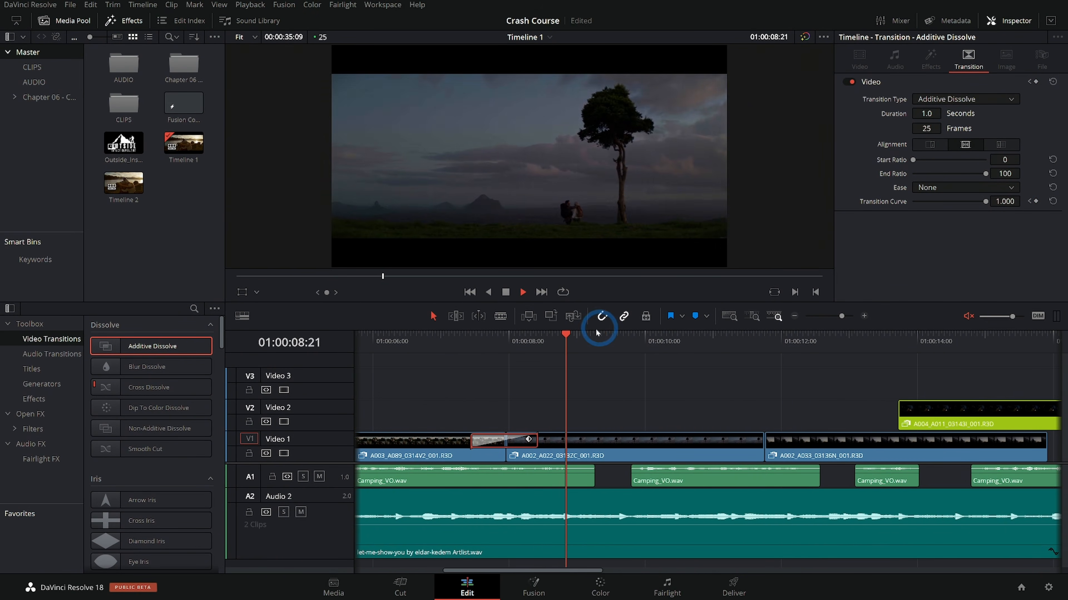
{"action": "left_click_drag", "start_coordinate": [597, 332], "coordinate": [471, 349]}
{"action": "key", "text": "space"}
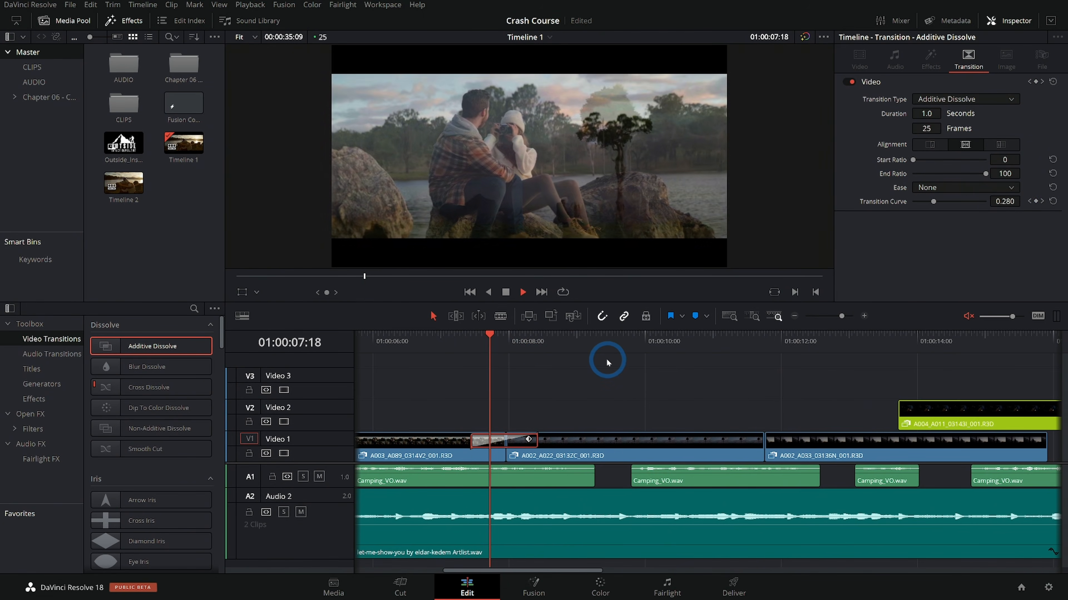
{"action": "key", "text": "space"}
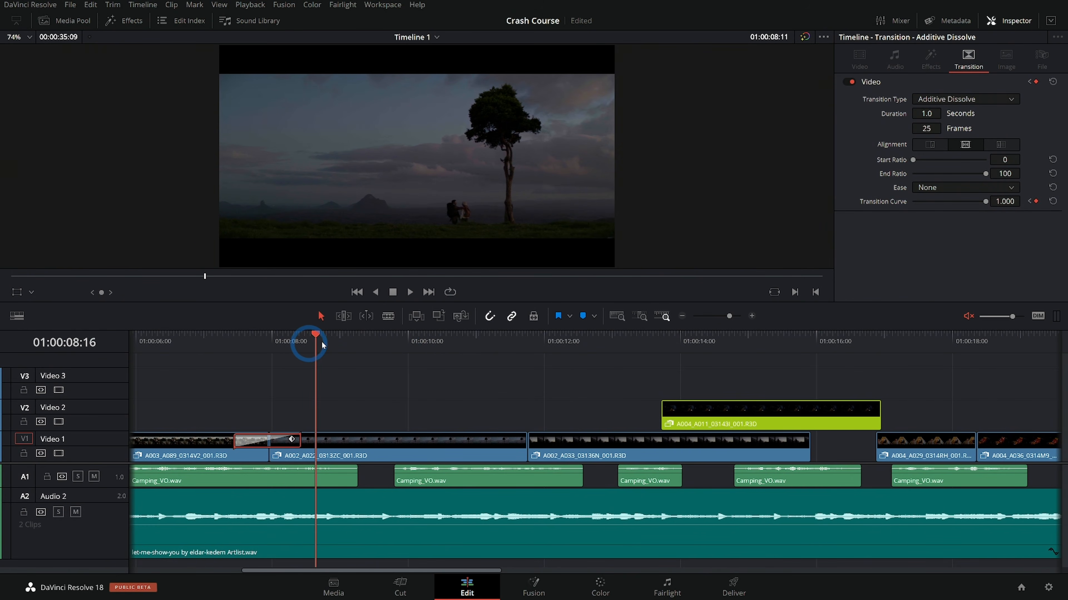
- Hide the media pool and Effects library, and zoom the timeline out and in around 01:00:09:20
{"action": "left_click_drag", "start_coordinate": [322, 345], "coordinate": [482, 347]}
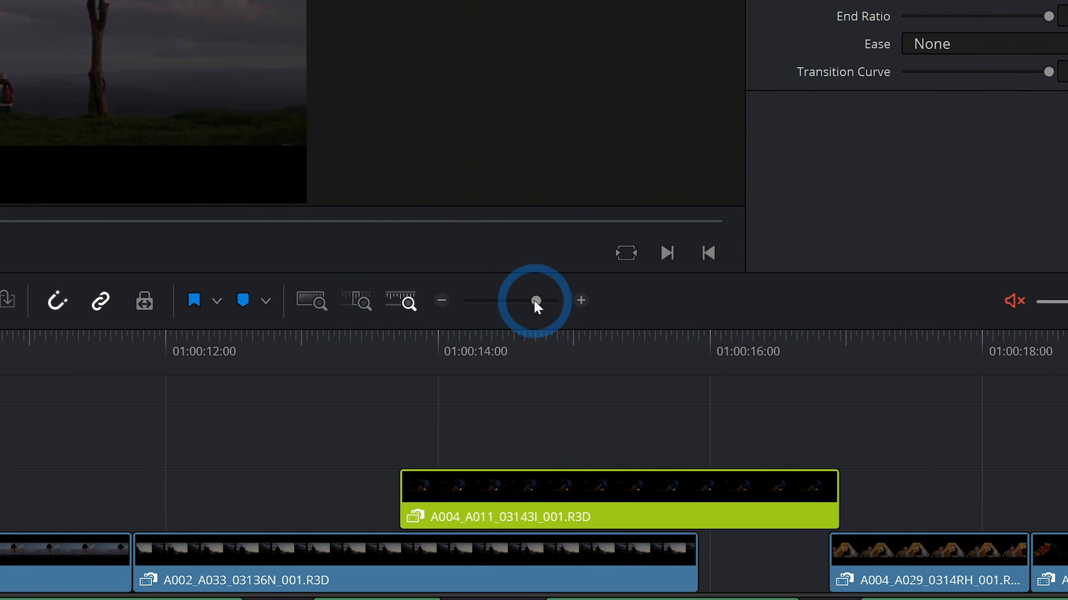
{"action": "mouse_move", "coordinate": [535, 302]}
{"action": "left_mouse_down"}
{"action": "mouse_move", "coordinate": [505, 301]}
{"action": "mouse_move", "coordinate": [520, 302]}
{"action": "left_mouse_up"}
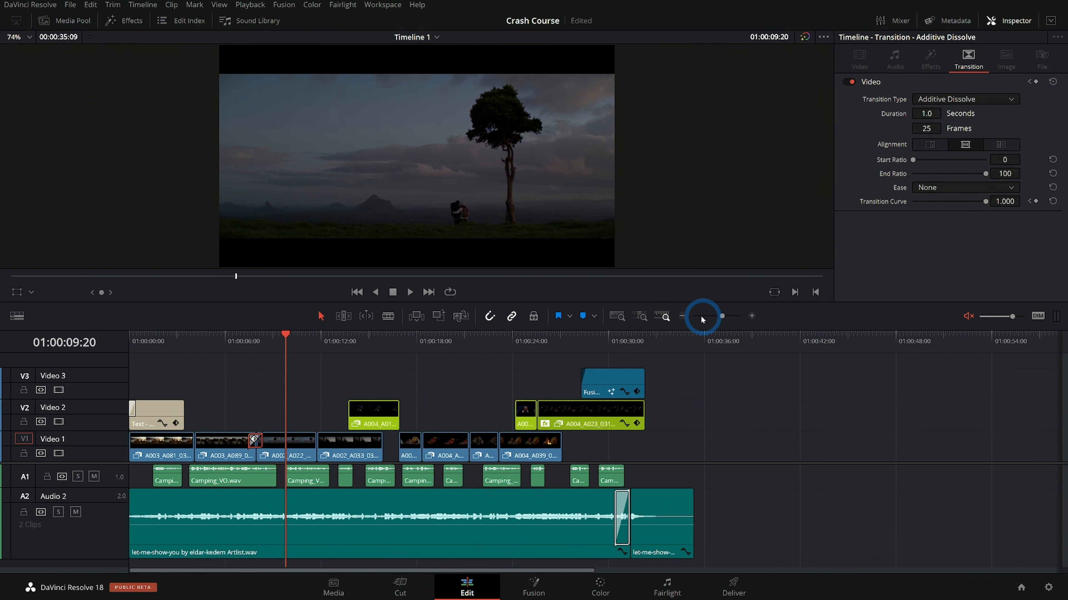
{"action": "left_click", "coordinate": [683, 316]}
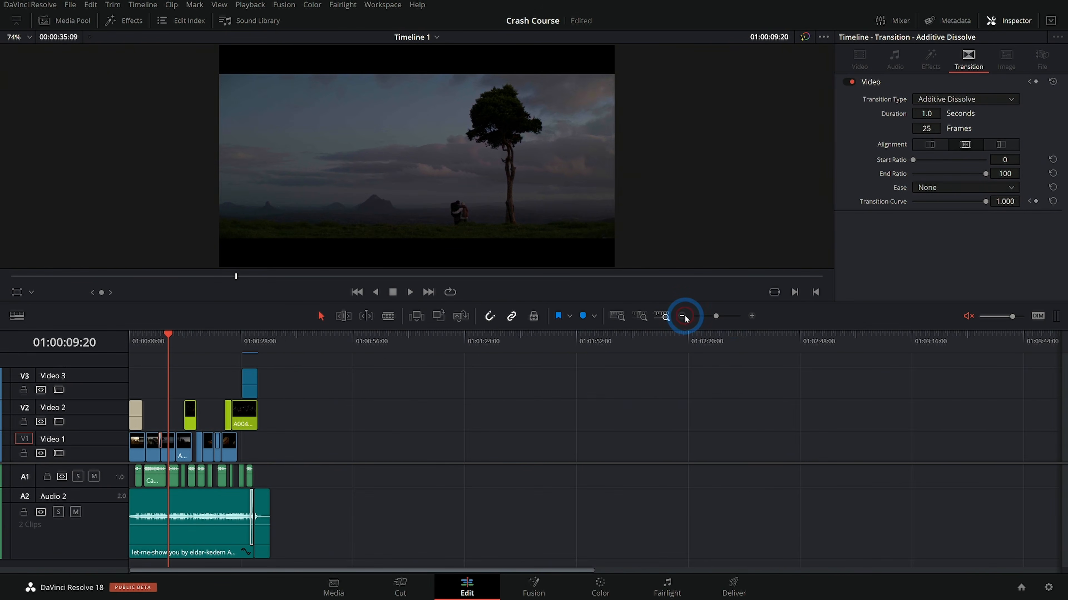
{"action": "left_click", "coordinate": [751, 317]}
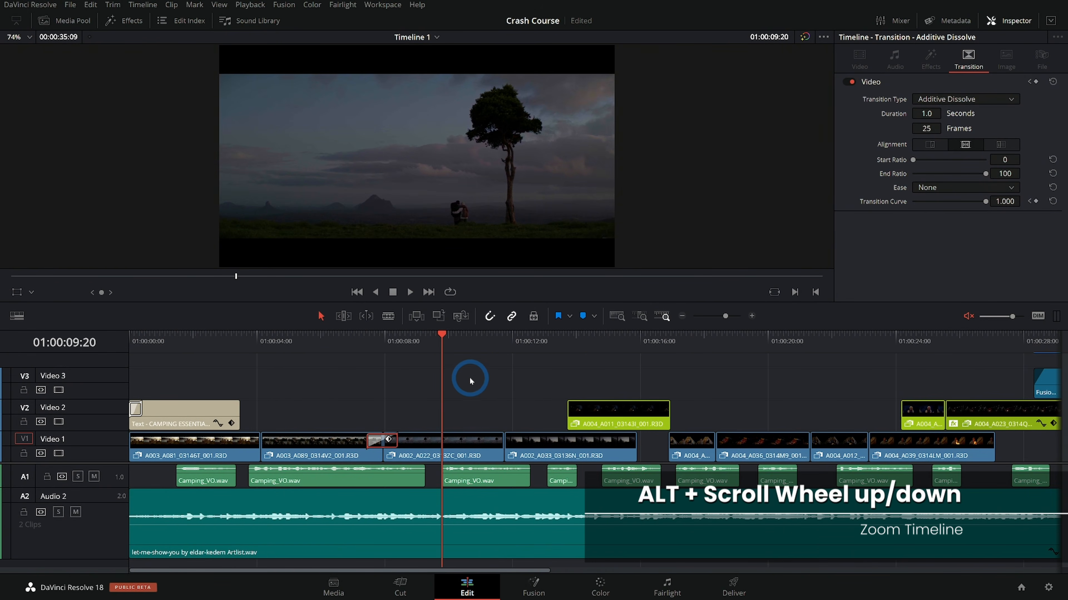
{"action": "scroll", "coordinate": [448, 386], "scroll_direction": "down", "scroll_amount": 3, "text": "alt"}
{"action": "scroll", "coordinate": [448, 385], "scroll_direction": "up", "scroll_amount": 6, "text": "alt"}
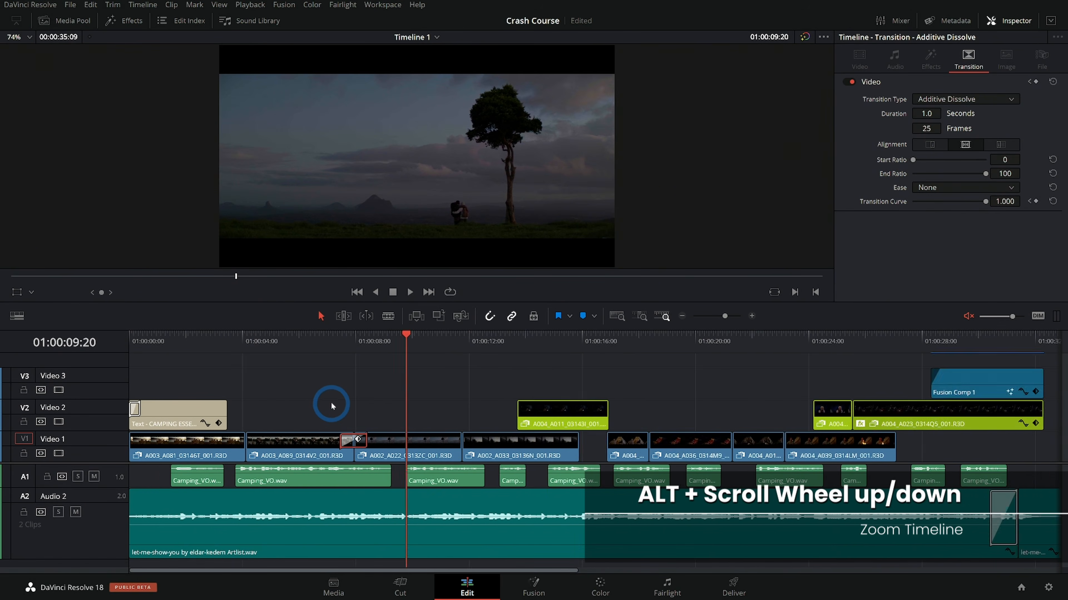
{"action": "scroll", "coordinate": [469, 397], "scroll_direction": "down", "scroll_amount": 4, "text": "alt"}
{"action": "scroll", "coordinate": [431, 401], "scroll_direction": "up", "scroll_amount": 6, "text": "alt"}
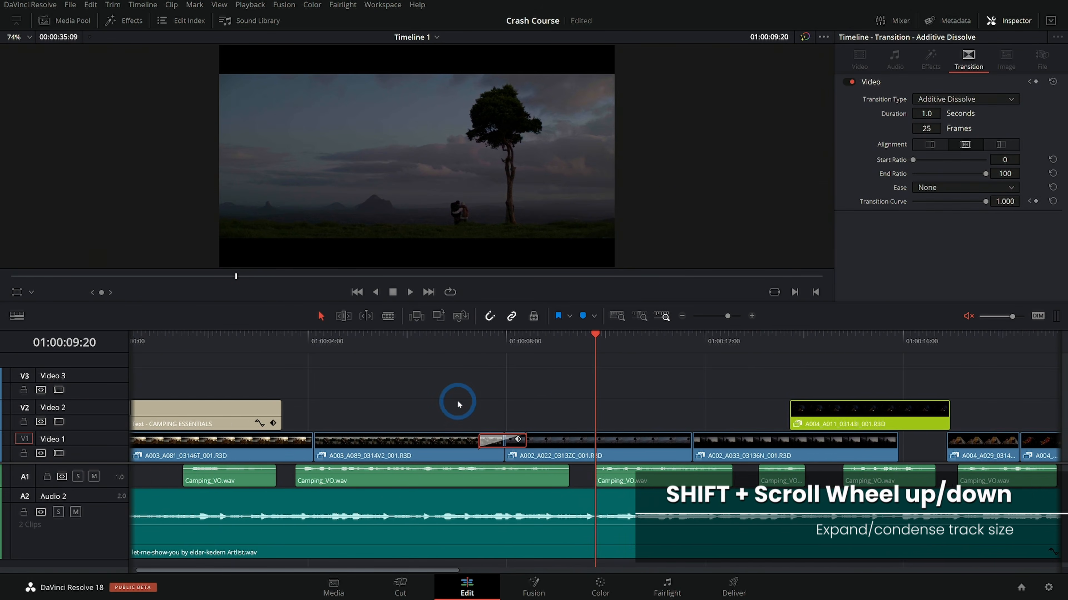
- Condense the video tracks to their minimum height in the timeline
{"action": "scroll", "coordinate": [642, 384], "scroll_direction": "down", "scroll_amount": 3, "text": "shift"}
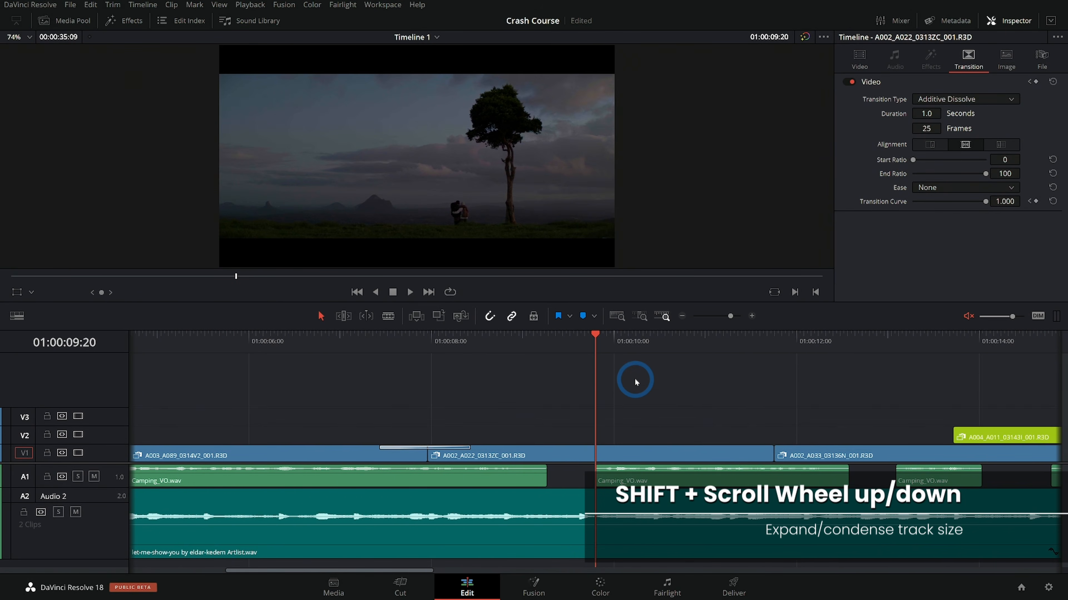
{"action": "scroll", "coordinate": [341, 419], "scroll_direction": "up", "scroll_amount": 4, "text": "shift"}
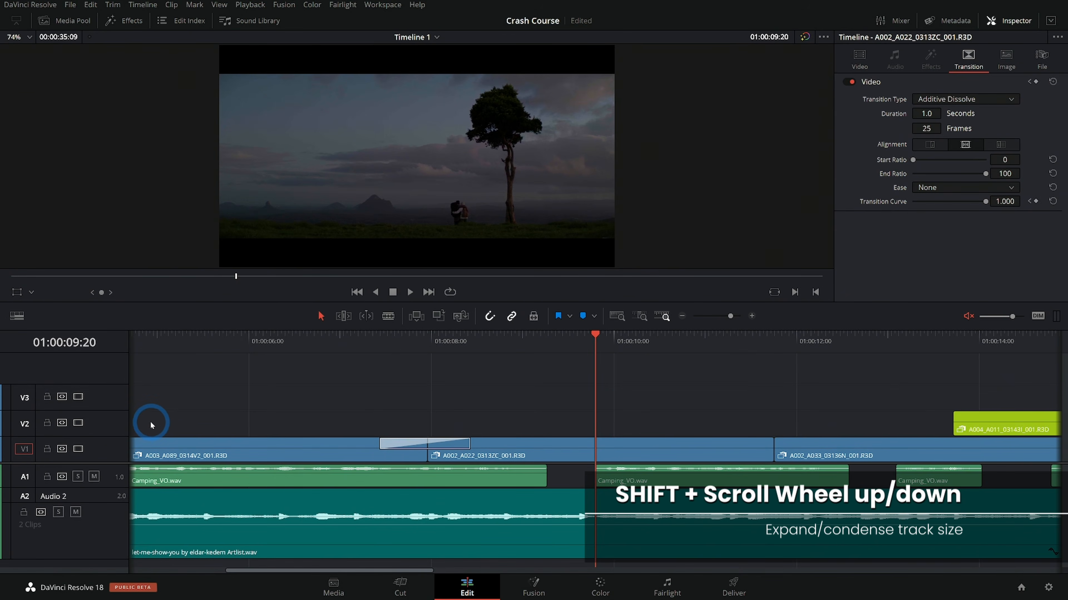
{"action": "scroll", "coordinate": [150, 421], "scroll_direction": "up", "scroll_amount": 1, "text": "shift"}
{"action": "scroll", "coordinate": [151, 422], "scroll_direction": "down", "scroll_amount": 3, "text": "shift"}
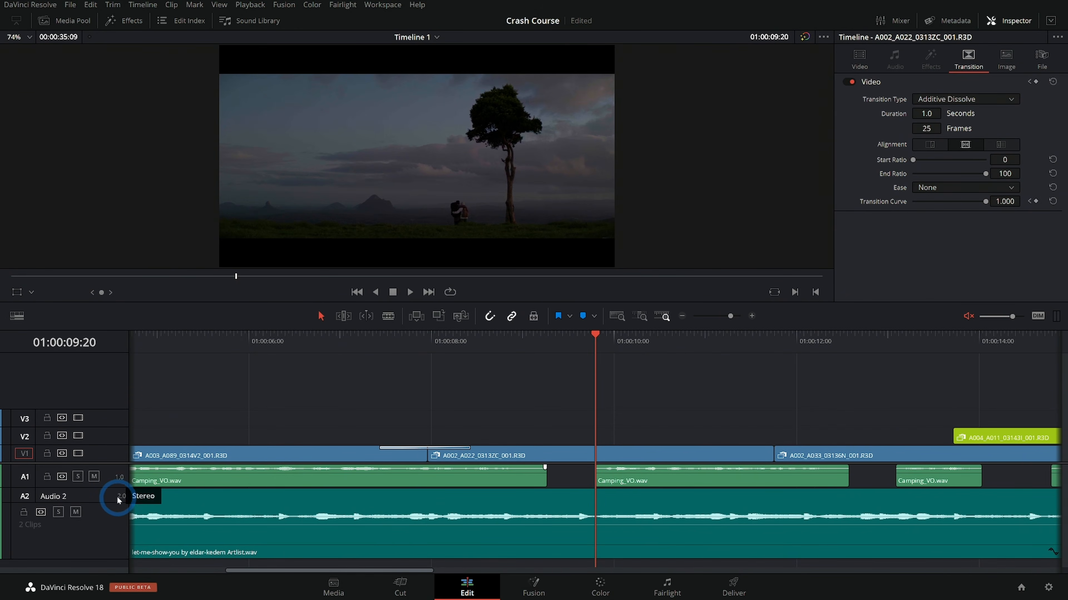
- Adjust the audio track heights, expanding Audio 1 and condensing Audio 2 to about the same size
{"action": "scroll", "coordinate": [118, 504], "scroll_direction": "down", "scroll_amount": 3, "text": "shift"}
{"action": "scroll", "coordinate": [118, 505], "scroll_direction": "up", "scroll_amount": 4, "text": "shift"}
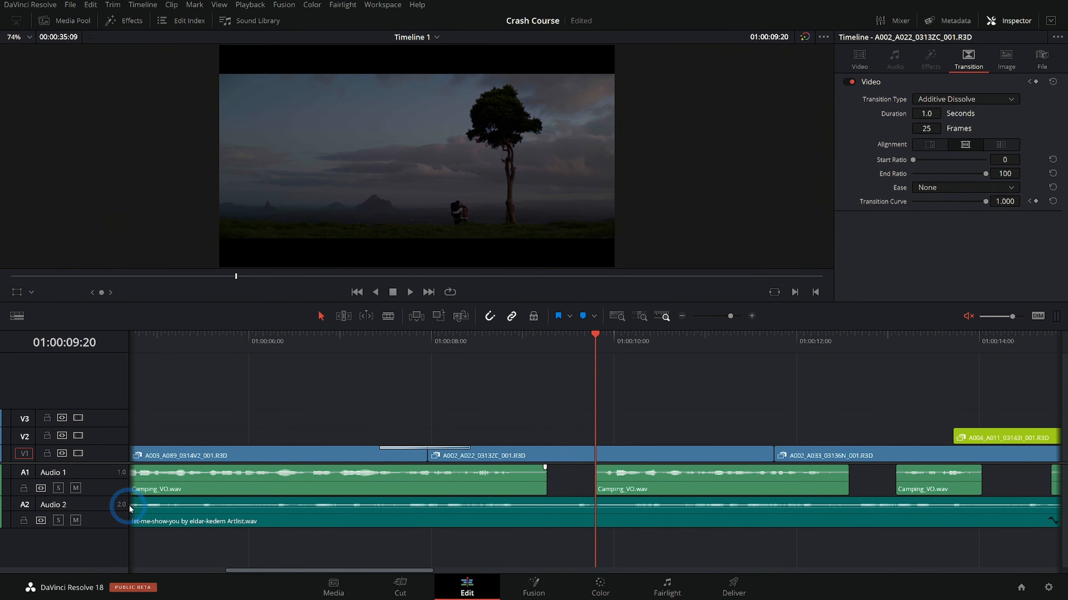
{"action": "scroll", "coordinate": [522, 395], "scroll_direction": "down", "scroll_amount": 3, "text": "ctrl"}
{"action": "scroll", "coordinate": [500, 394], "scroll_direction": "up", "scroll_amount": 1, "text": "ctrl"}
{"action": "scroll", "coordinate": [495, 394], "scroll_direction": "up", "scroll_amount": 3, "text": "ctrl"}
{"action": "scroll", "coordinate": [495, 395], "scroll_direction": "down", "scroll_amount": 3, "text": "ctrl"}
{"action": "scroll", "coordinate": [560, 388], "scroll_direction": "up", "scroll_amount": 3, "text": "ctrl"}
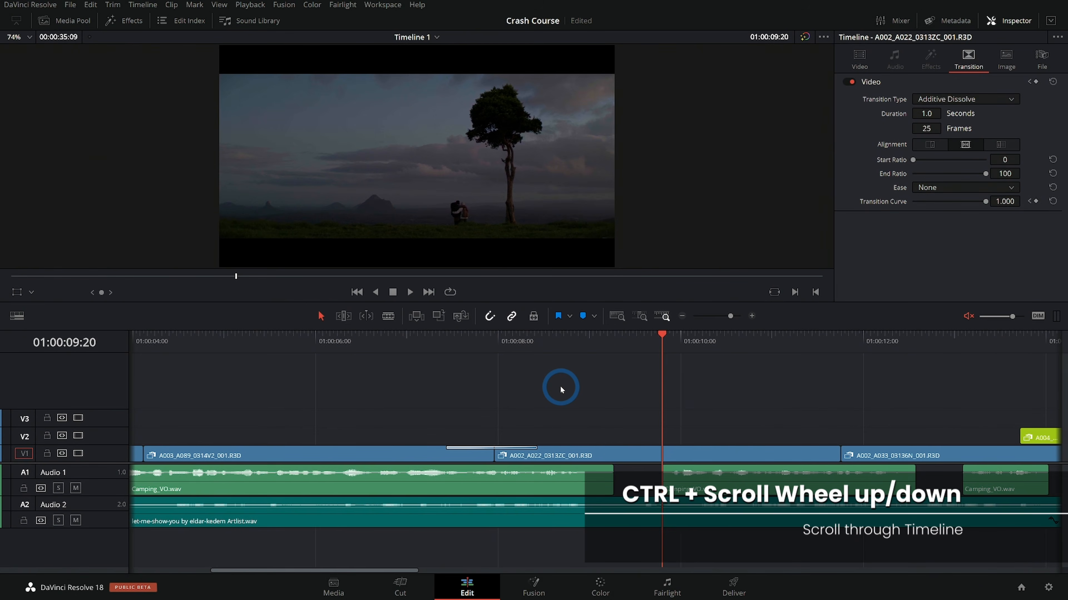
- Enlarge Audio 1 to show its voice-over waveforms in detail and move the playhead to 01:00:09:21
{"action": "scroll", "coordinate": [555, 390], "scroll_direction": "down", "scroll_amount": 2, "text": "ctrl"}
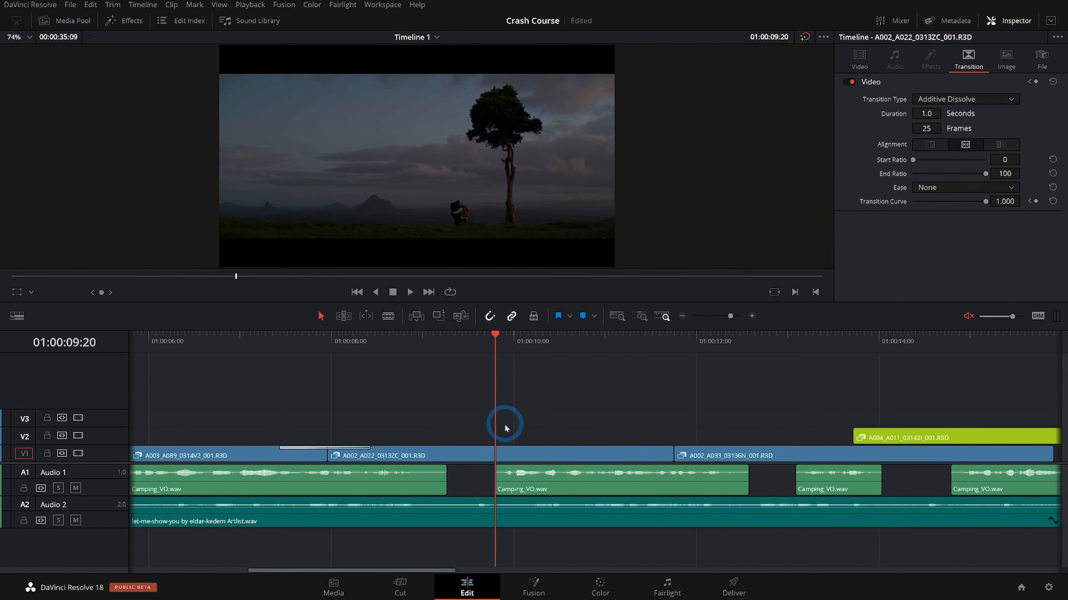
{"action": "scroll", "coordinate": [488, 487], "scroll_direction": "up", "scroll_amount": 2, "text": "ctrl"}
{"action": "scroll", "coordinate": [582, 483], "scroll_direction": "up", "scroll_amount": 4, "text": "ctrl"}
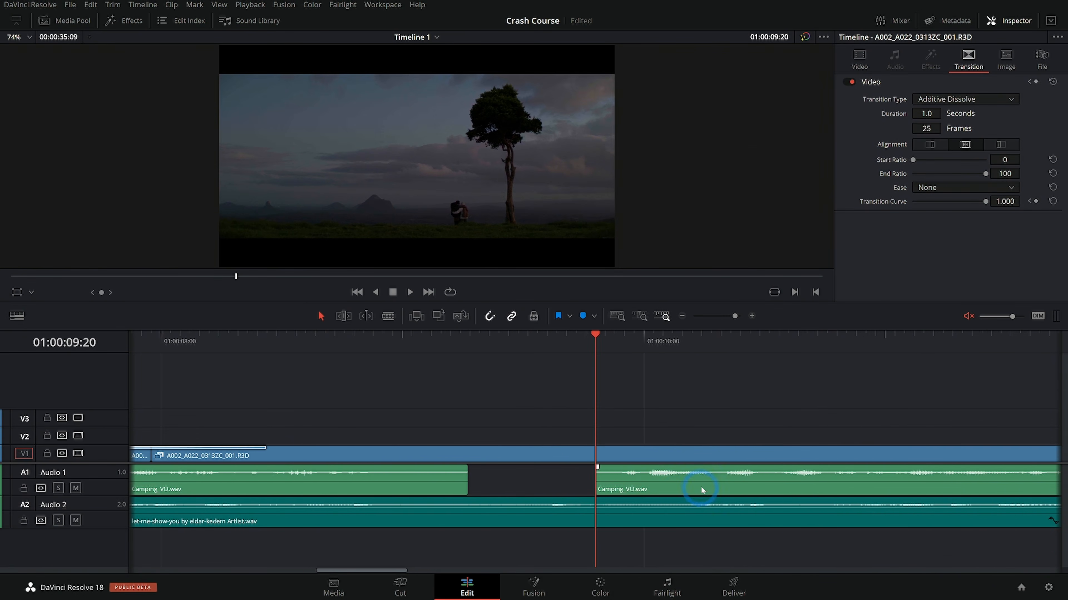
{"action": "scroll", "coordinate": [700, 487], "scroll_direction": "up", "scroll_amount": 2, "text": "shift"}
{"action": "scroll", "coordinate": [660, 492], "scroll_direction": "up", "scroll_amount": 4, "text": "shift"}
{"action": "scroll", "coordinate": [656, 493], "scroll_direction": "up", "scroll_amount": 2, "text": "alt"}
{"action": "left_click_drag", "start_coordinate": [539, 463], "coordinate": [542, 380]}
{"action": "left_click_drag", "start_coordinate": [609, 341], "coordinate": [630, 350]}
{"action": "scroll", "coordinate": [566, 399], "scroll_direction": "down", "scroll_amount": 6, "text": "ctrl"}
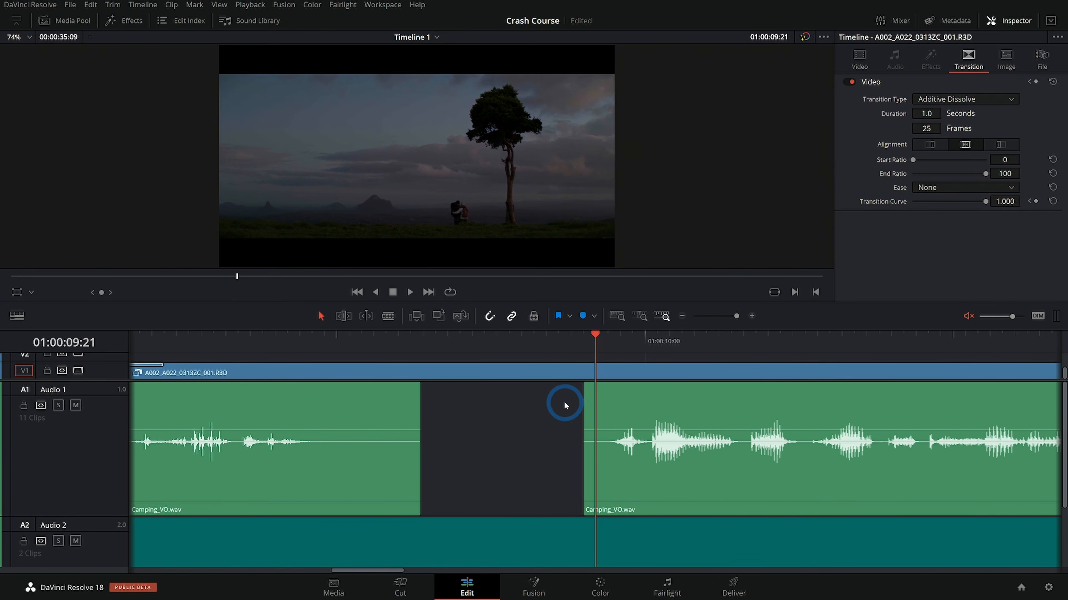
- Lower the divider between the video and audio tracks to show all three video tracks, and pan along the timeline
{"action": "scroll", "coordinate": [566, 398], "scroll_direction": "down", "scroll_amount": 2, "text": "ctrl"}
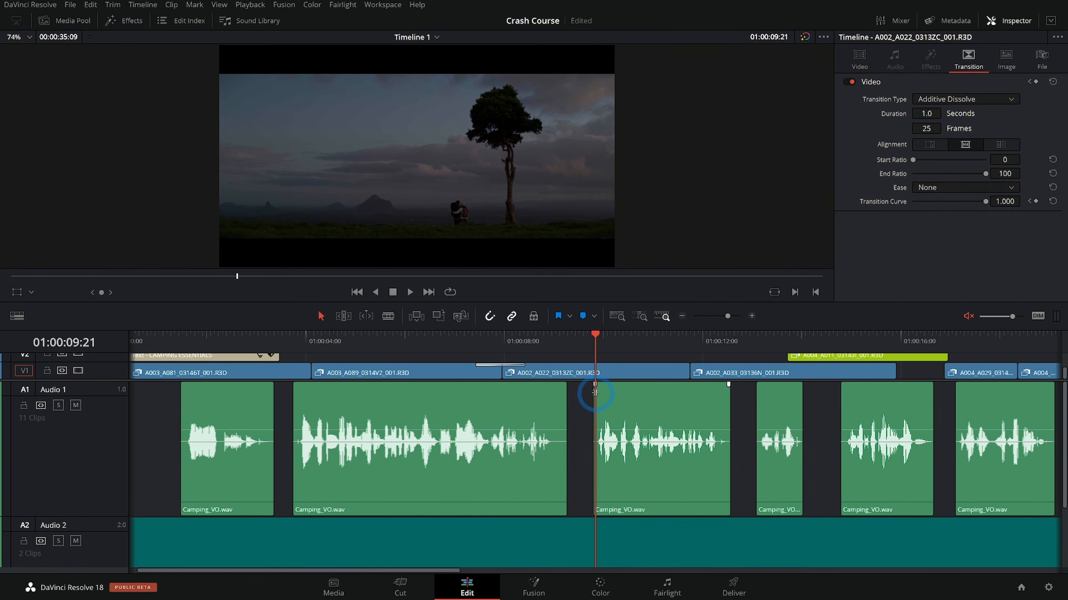
{"action": "left_click_drag", "start_coordinate": [121, 380], "coordinate": [115, 431]}
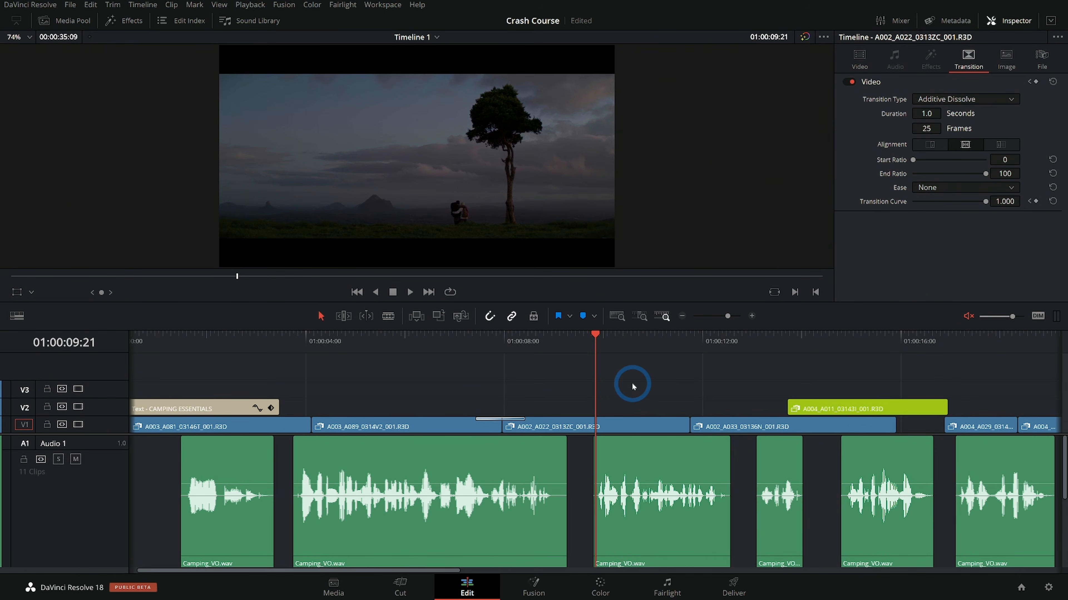
{"action": "scroll", "coordinate": [632, 361], "scroll_direction": "right", "scroll_amount": 1}
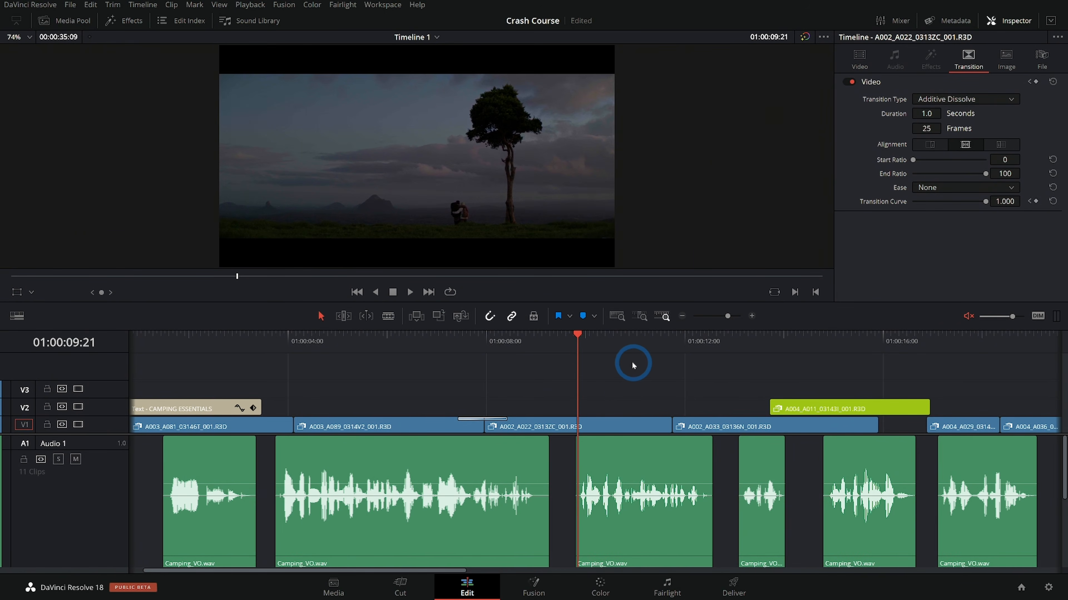
{"action": "scroll", "coordinate": [632, 365], "scroll_direction": "left", "scroll_amount": 1}
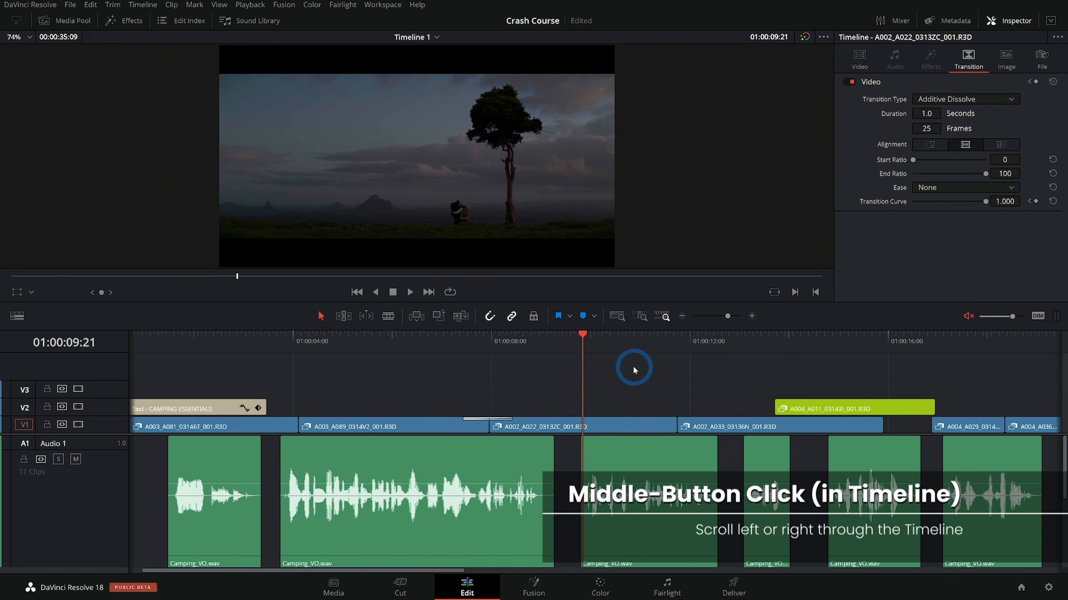
{"action": "left_click_drag", "start_coordinate": [635, 367], "coordinate": [731, 376]}
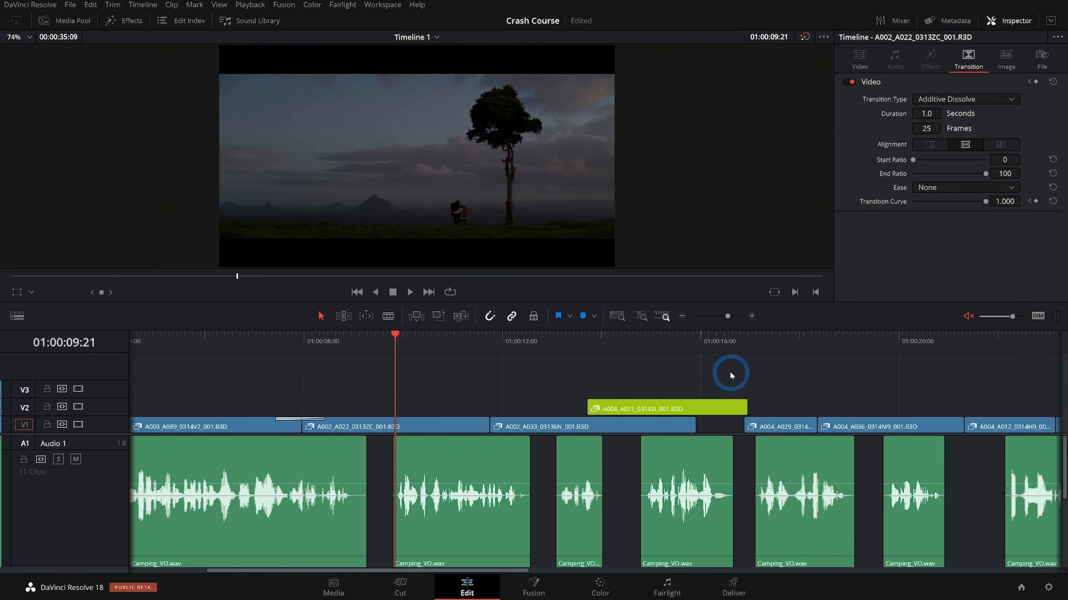
- Zoom the timeline viewer in and out and pan its image, finishing at 95% magnification
{"action": "scroll", "coordinate": [362, 150], "scroll_direction": "up", "scroll_amount": 2}
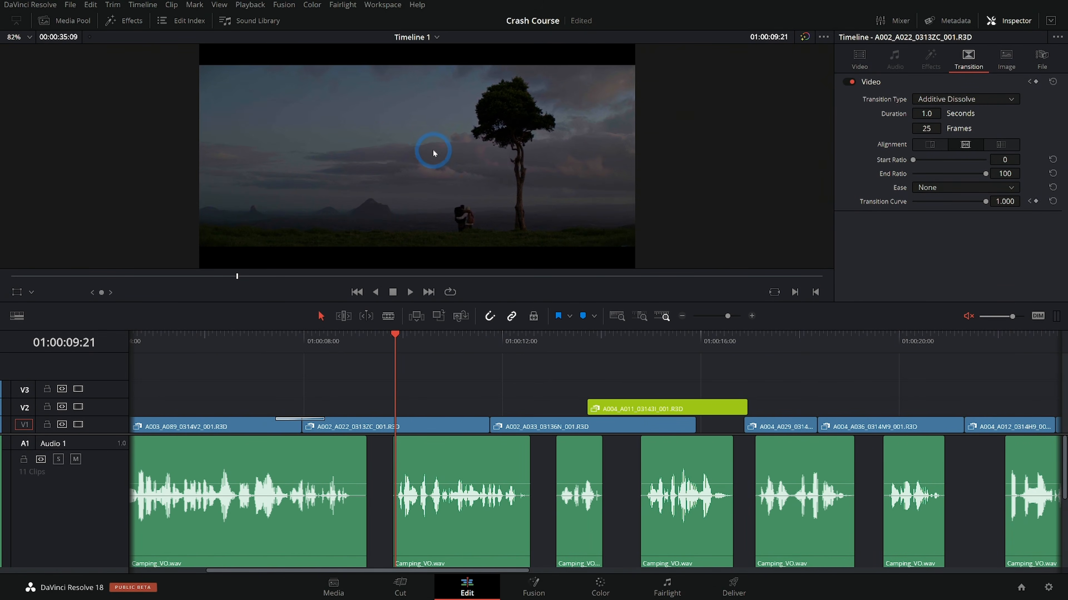
{"action": "scroll", "coordinate": [462, 162], "scroll_direction": "up", "scroll_amount": 3}
{"action": "scroll", "coordinate": [489, 157], "scroll_direction": "down", "scroll_amount": 2}
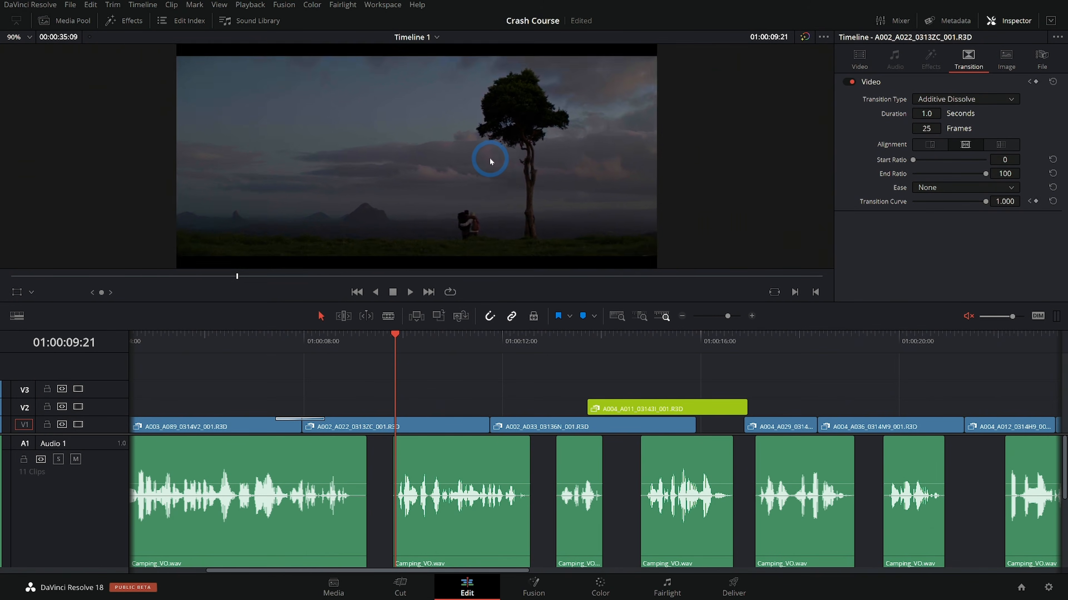
{"action": "scroll", "coordinate": [495, 160], "scroll_direction": "up", "scroll_amount": 2}
{"action": "scroll", "coordinate": [495, 161], "scroll_direction": "up", "scroll_amount": 3}
{"action": "left_click_drag", "start_coordinate": [525, 134], "coordinate": [528, 175]}
{"action": "scroll", "coordinate": [484, 198], "scroll_direction": "down", "scroll_amount": 6}
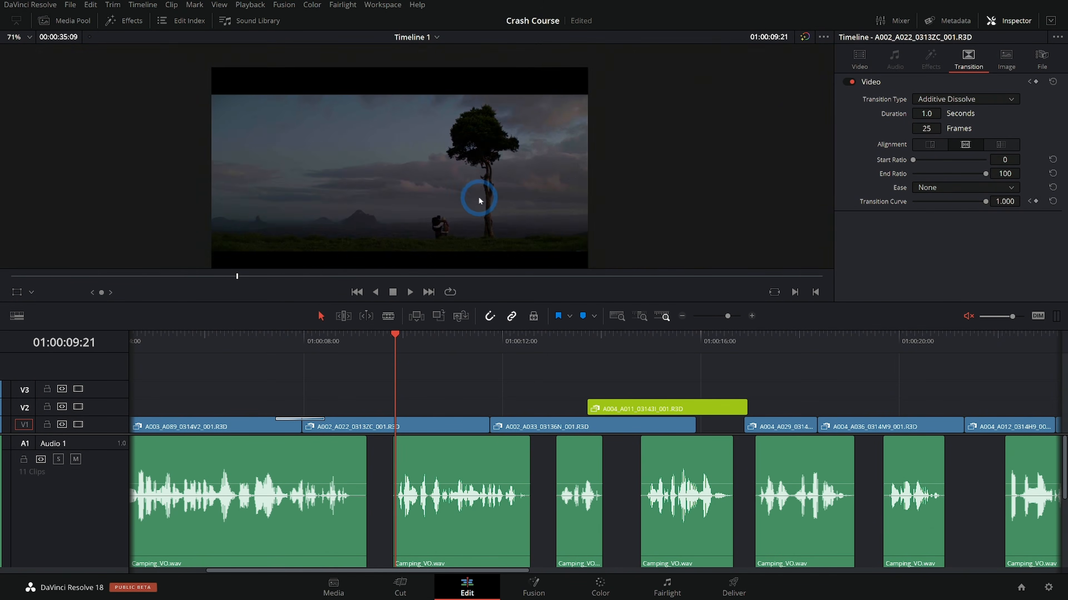
{"action": "scroll", "coordinate": [539, 194], "scroll_direction": "up", "scroll_amount": 2}
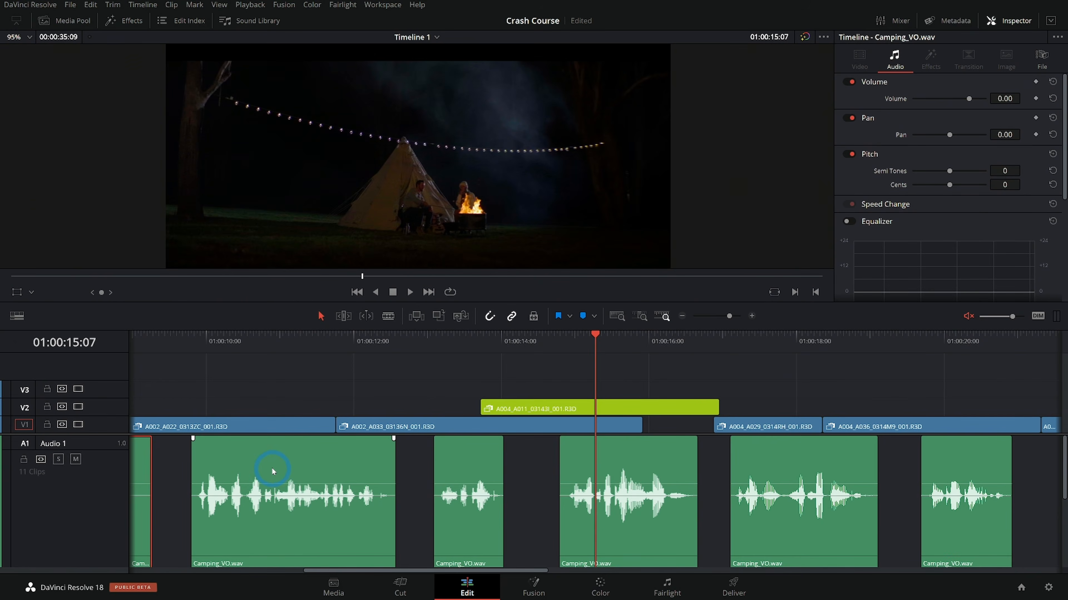
- Move the playhead to 01:00:15:07 and raise the volume of the Camping_VO.wav clip beneath A003_A089 on Audio 1
{"action": "scroll", "coordinate": [417, 377], "scroll_direction": "up", "scroll_amount": 3}
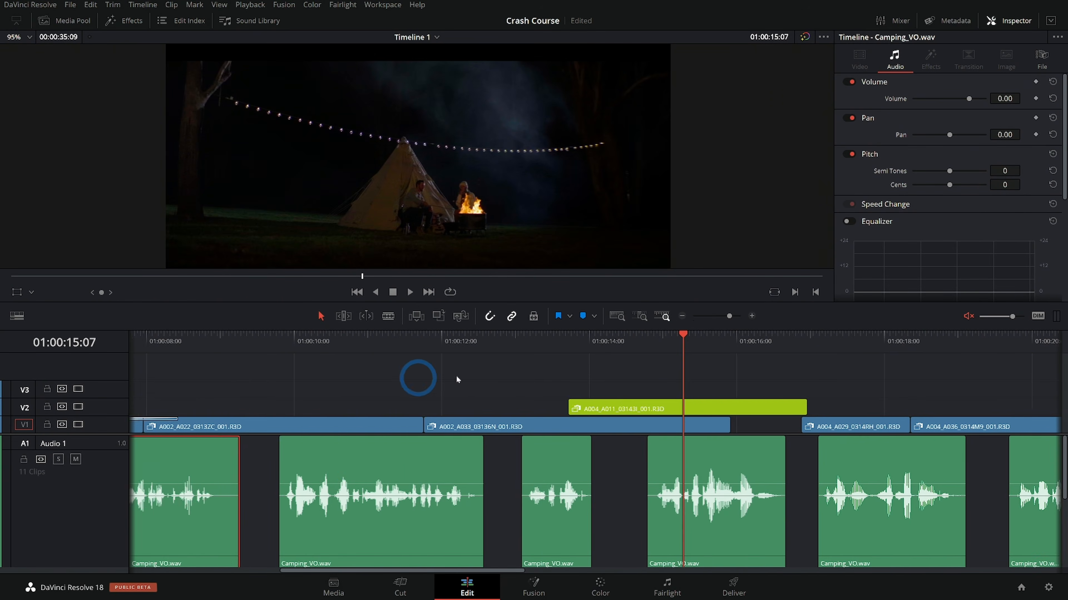
{"action": "mouse_move", "coordinate": [671, 458]}
{"action": "left_mouse_down"}
{"action": "mouse_move", "coordinate": [576, 454]}
{"action": "mouse_move", "coordinate": [691, 454]}
{"action": "mouse_move", "coordinate": [681, 457]}
{"action": "left_mouse_up"}
{"action": "left_click_drag", "start_coordinate": [483, 460], "coordinate": [513, 452]}
{"action": "left_click", "coordinate": [380, 424]}
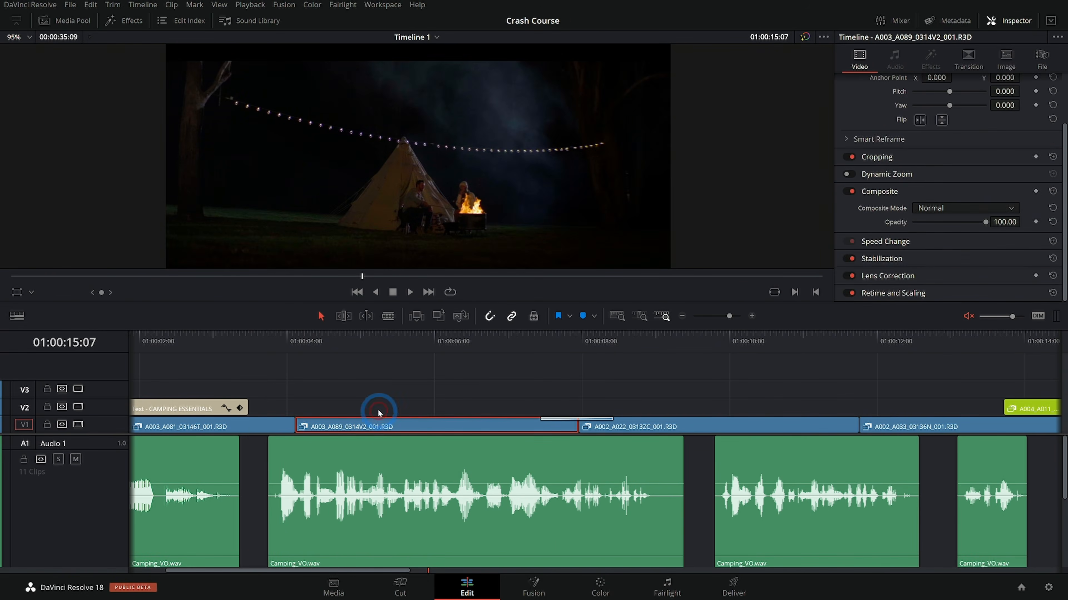
{"action": "left_click", "coordinate": [477, 381]}
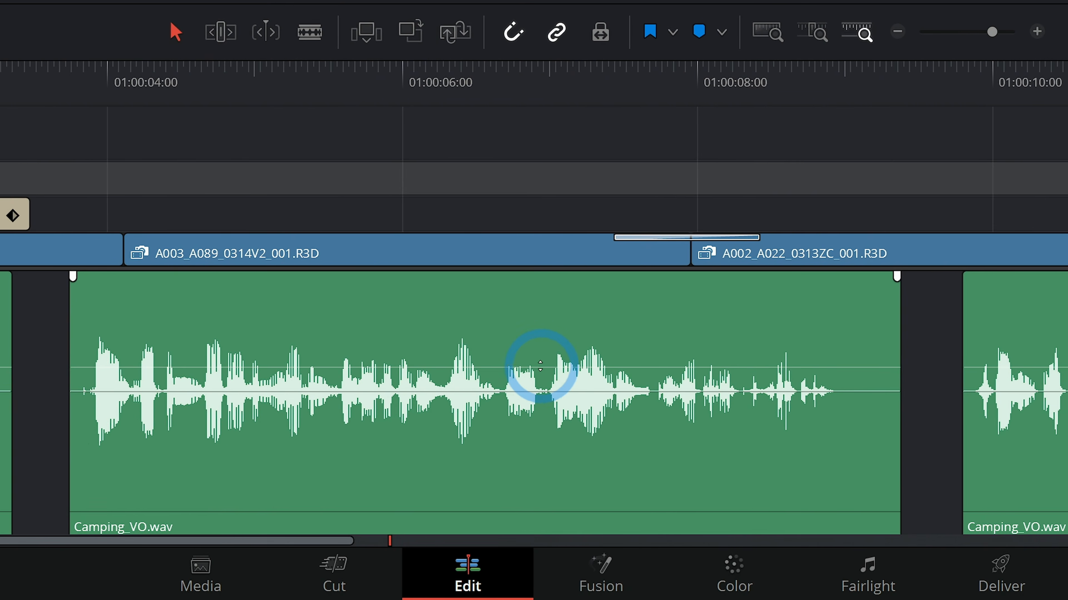
{"action": "left_click_drag", "start_coordinate": [536, 367], "coordinate": [534, 350]}
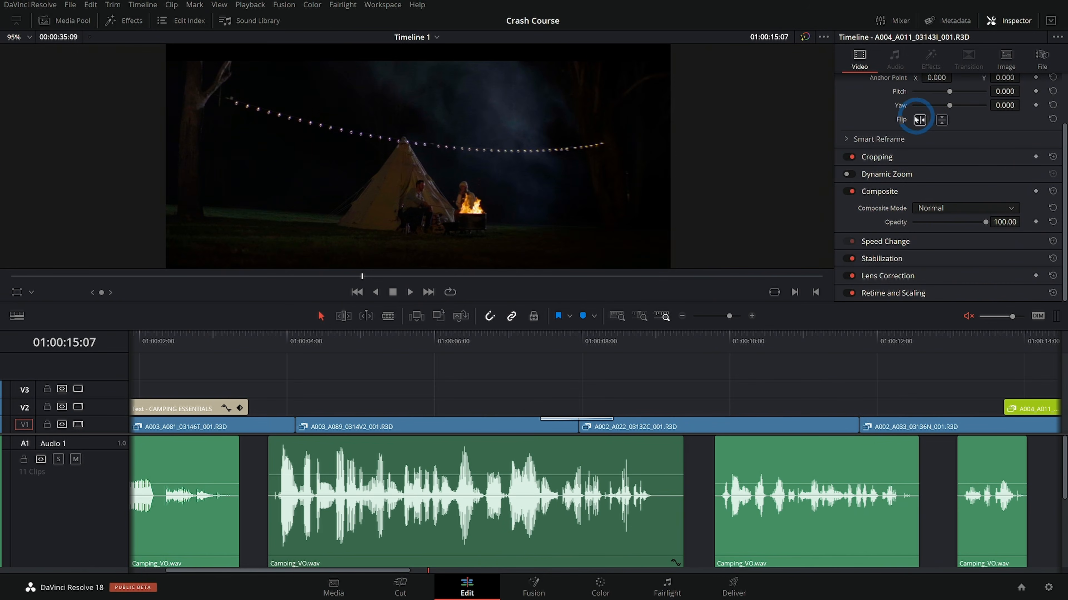
- Raise the lower-frequency equalizer band of the Camping_VO.wav clip beneath A003_A089 on Audio 1
{"action": "scroll", "coordinate": [924, 111], "scroll_direction": "up", "scroll_amount": 3}
{"action": "left_click", "coordinate": [614, 448]}
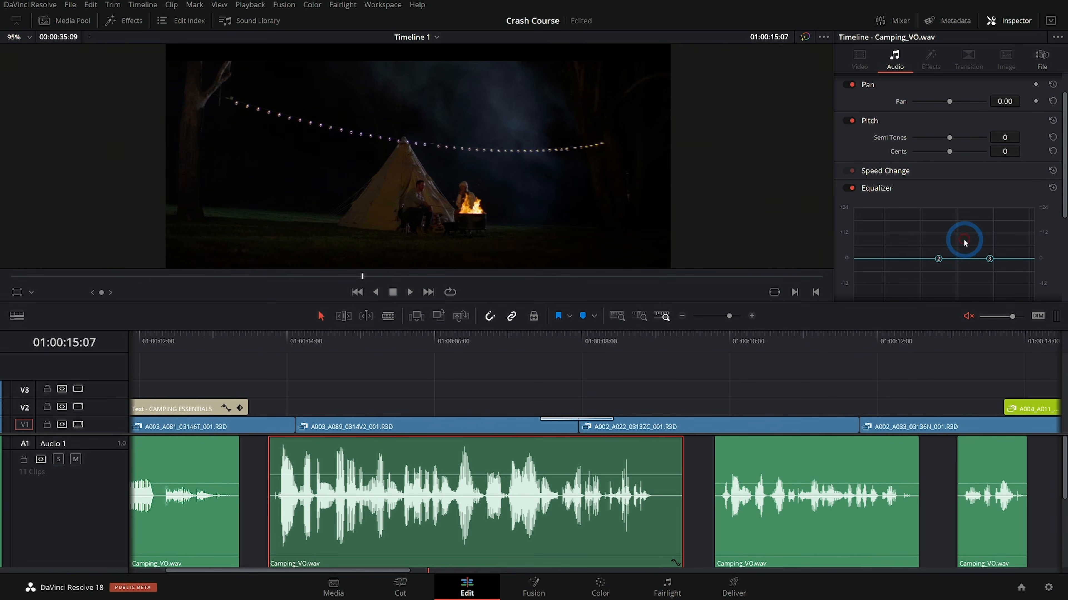
{"action": "left_click_drag", "start_coordinate": [938, 259], "coordinate": [931, 242]}
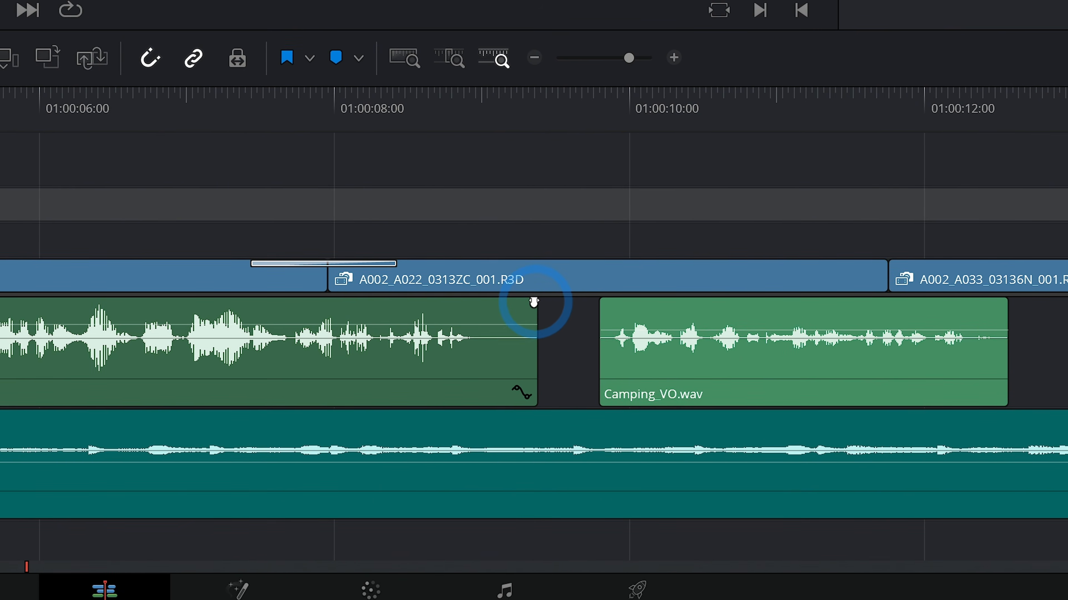
- Try a fade-out at the end of that Camping_VO.wav clip, adjust its length and curve, and remove it again
{"action": "left_click_drag", "start_coordinate": [534, 295], "coordinate": [474, 296]}
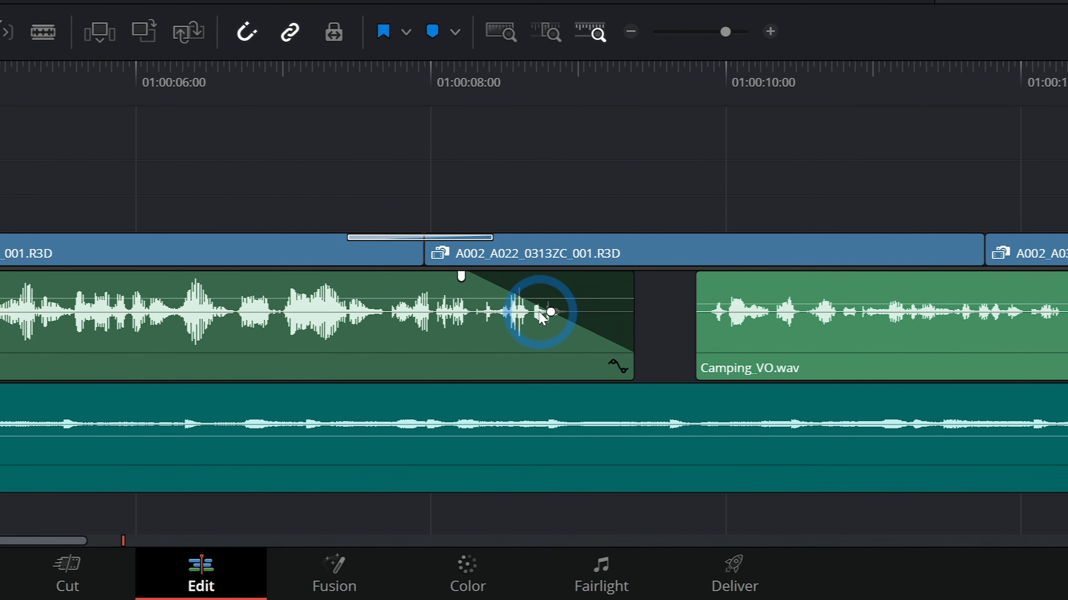
{"action": "left_click_drag", "start_coordinate": [533, 312], "coordinate": [569, 303]}
{"action": "left_click_drag", "start_coordinate": [415, 276], "coordinate": [237, 275]}
{"action": "left_click_drag", "start_coordinate": [527, 301], "coordinate": [731, 301]}
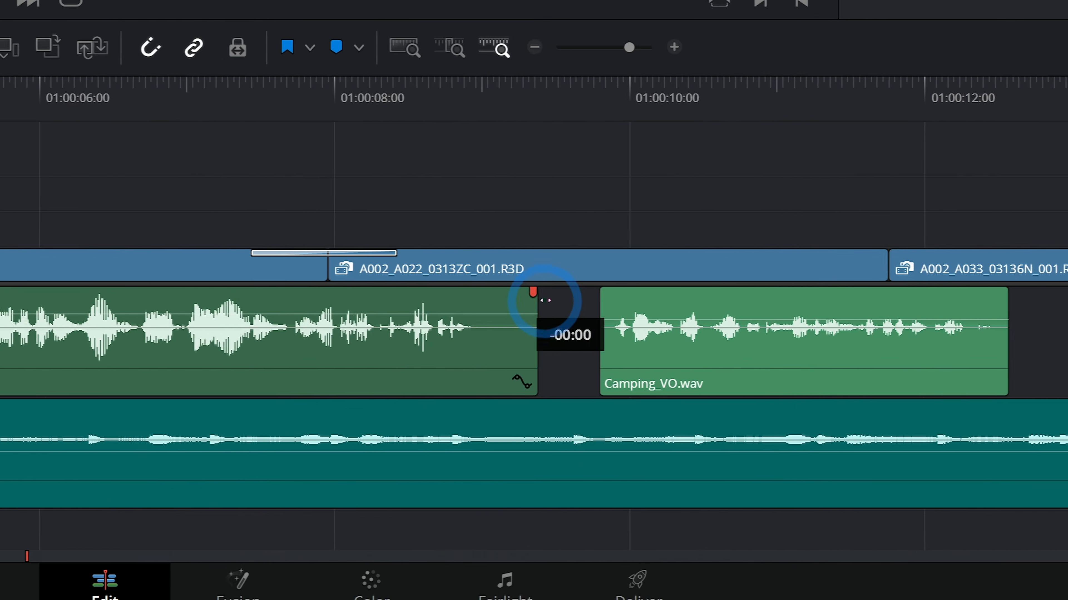
- Enlarge the video tracks, try a fade-in of 01:09 on A003_A089_0314V2_001.R3D, play it back and undo it
{"action": "scroll", "coordinate": [687, 286], "scroll_direction": "down", "scroll_amount": 1}
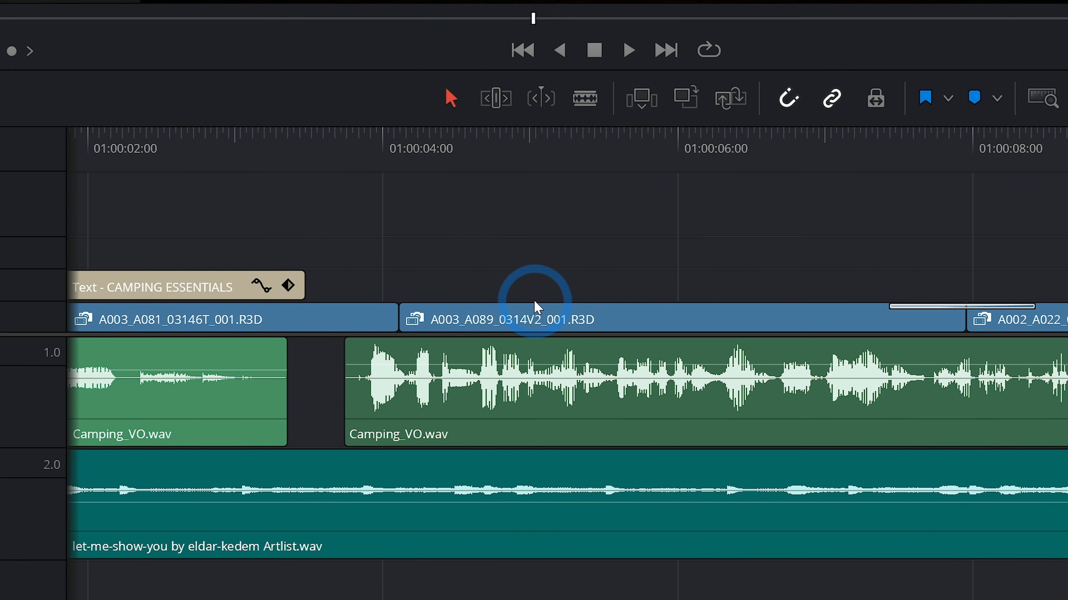
{"action": "scroll", "coordinate": [687, 286], "scroll_direction": "up", "scroll_amount": 5}
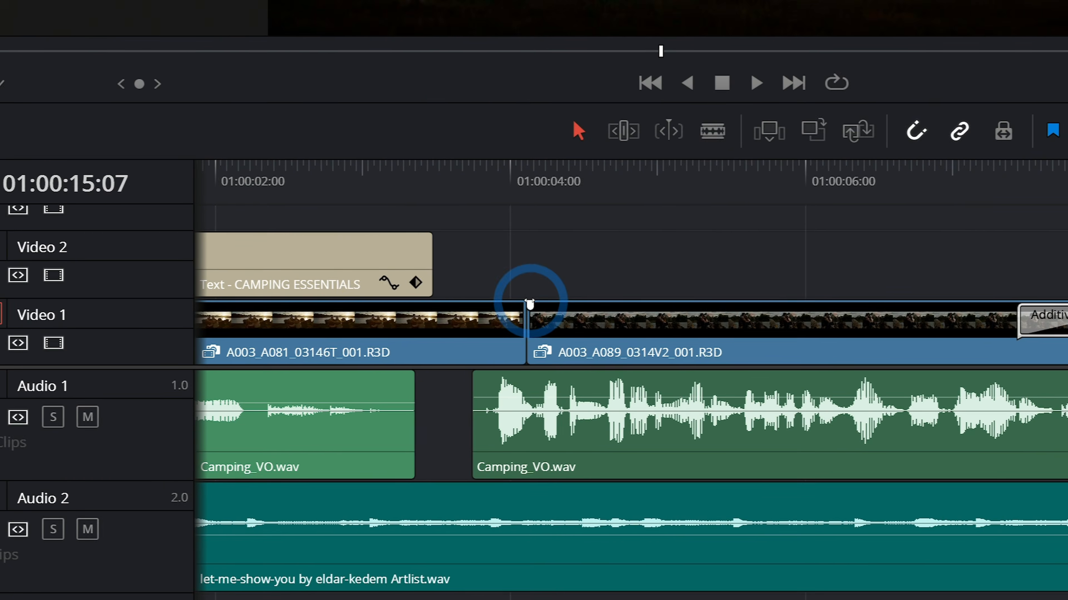
{"action": "left_click_drag", "start_coordinate": [402, 277], "coordinate": [633, 301]}
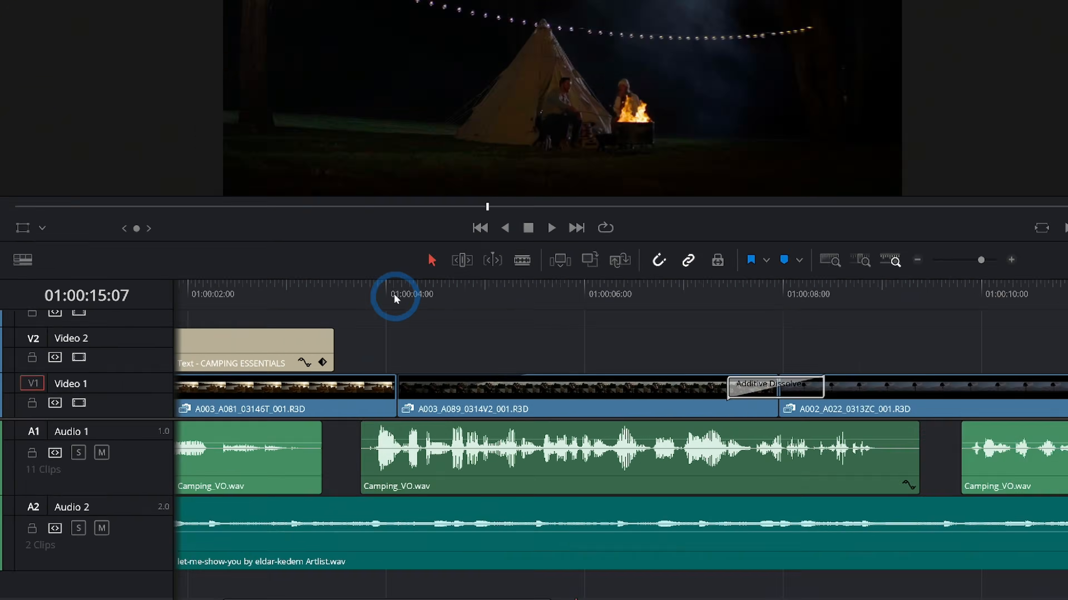
{"action": "left_click", "coordinate": [394, 294]}
{"action": "key", "text": "space"}
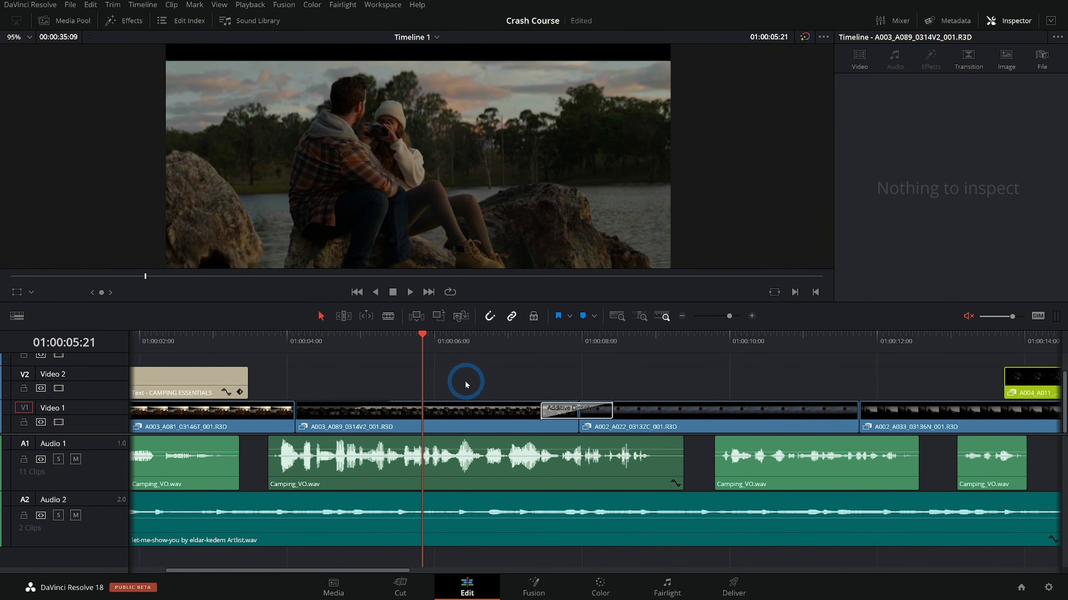
{"action": "key", "text": "ctrl+z"}
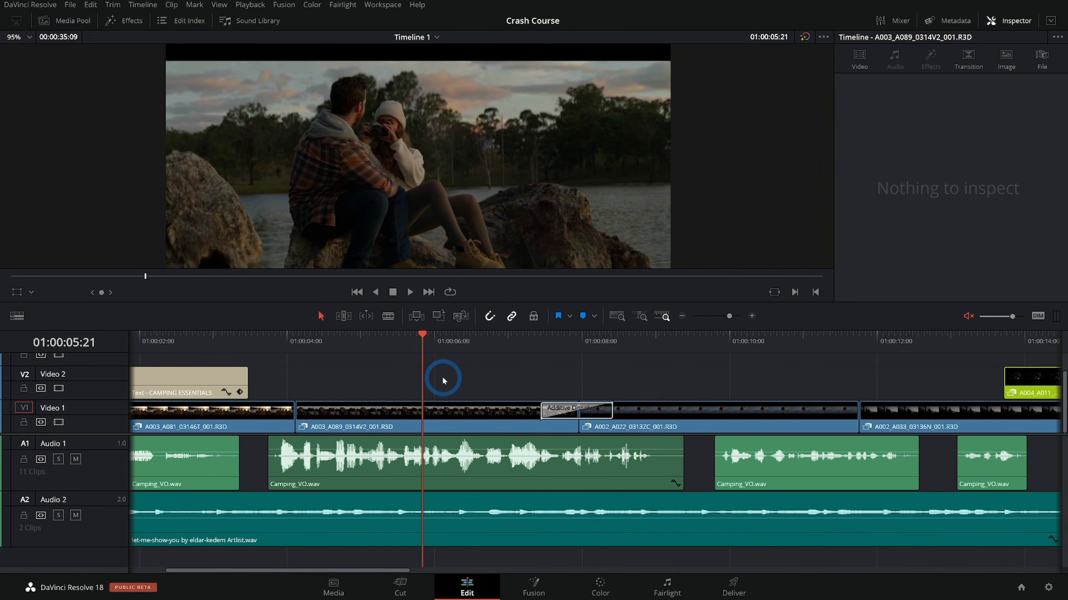
- Zoom out the timeline, move the playhead to 01:00:07:00 and load Outside_Insect_Repellent_Logo.psd into the source viewer
{"action": "key", "text": "shift+z"}
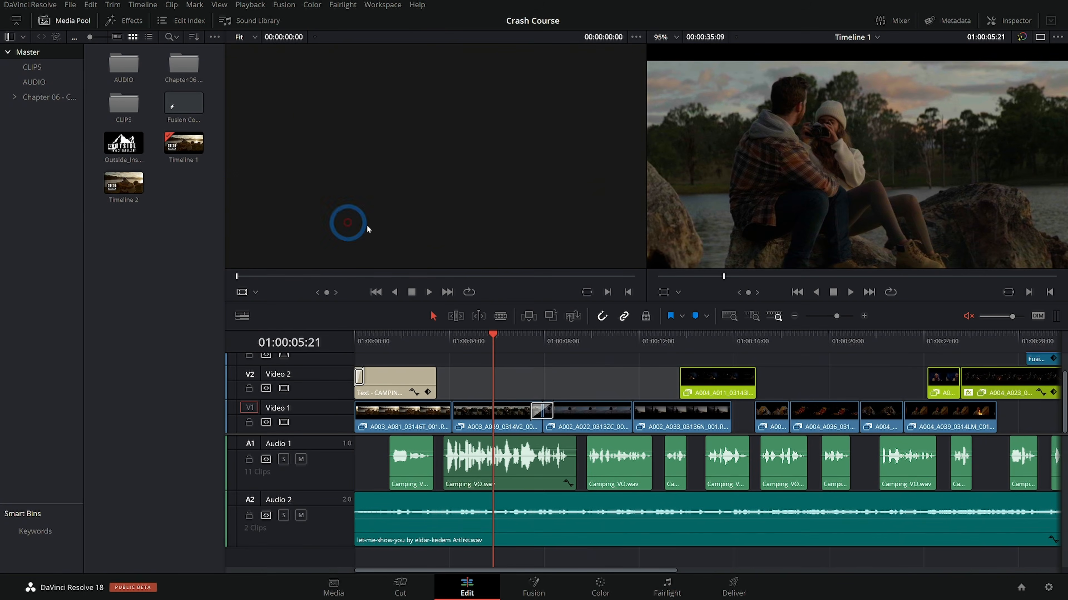
{"action": "left_click", "coordinate": [521, 339]}
{"action": "left_click", "coordinate": [123, 144]}
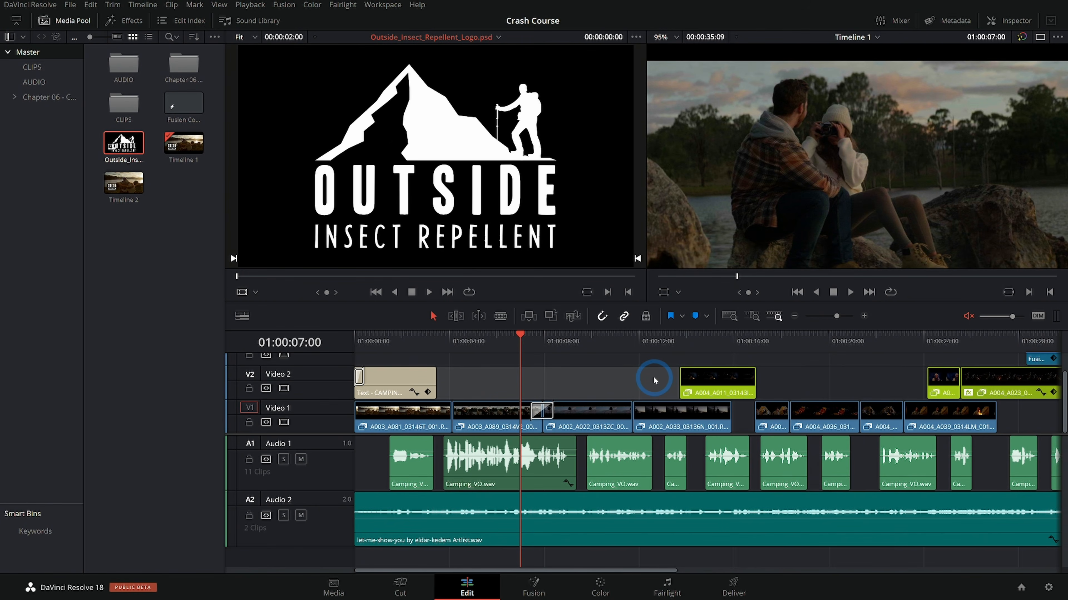
{"action": "left_click_drag", "start_coordinate": [860, 376], "coordinate": [782, 376]}
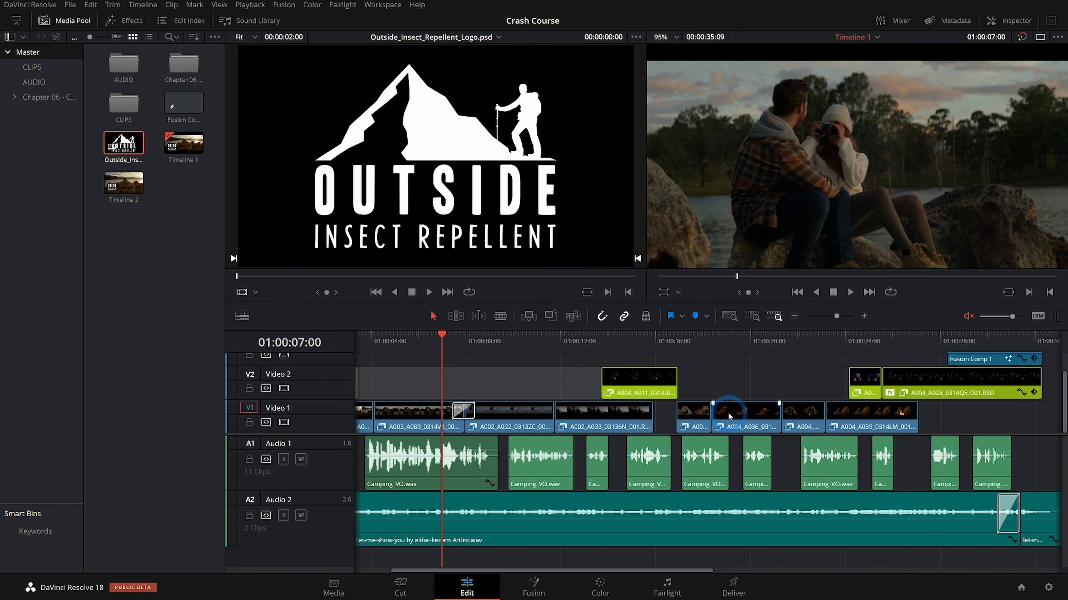
{"action": "left_click_drag", "start_coordinate": [726, 385], "coordinate": [871, 389]}
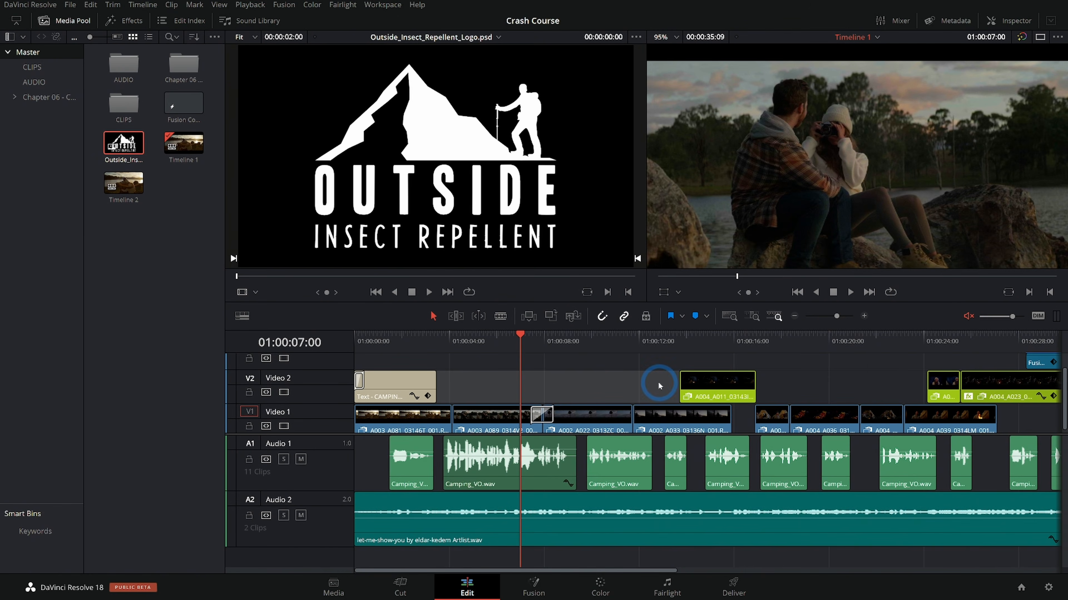
- Move the playhead to 01:00:09:10 and view the A002_A022 clip on the Fusion and Color pages
{"action": "left_click", "coordinate": [571, 386]}
{"action": "left_click", "coordinate": [532, 585]}
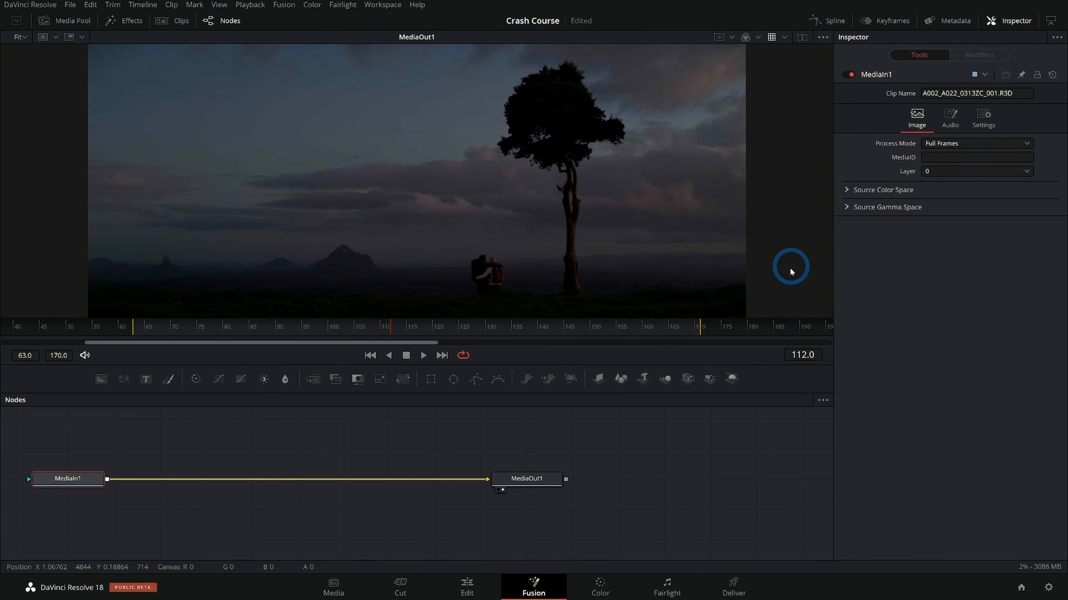
{"action": "left_click", "coordinate": [599, 585]}
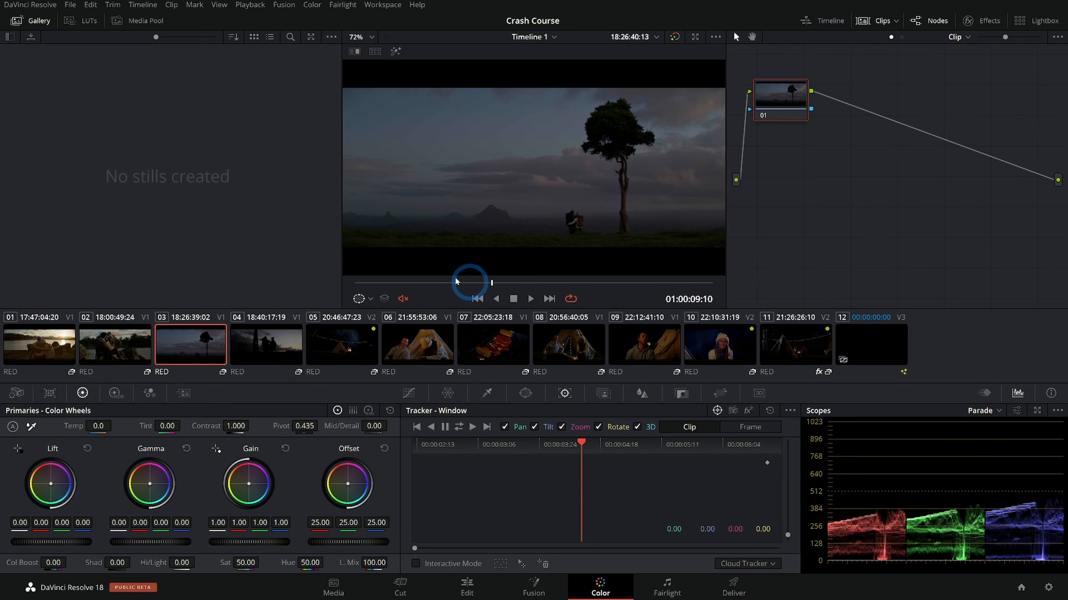
- Enlarge the Audio 2 track on the Fairlight page and return to the Edit page
{"action": "left_click", "coordinate": [667, 586]}
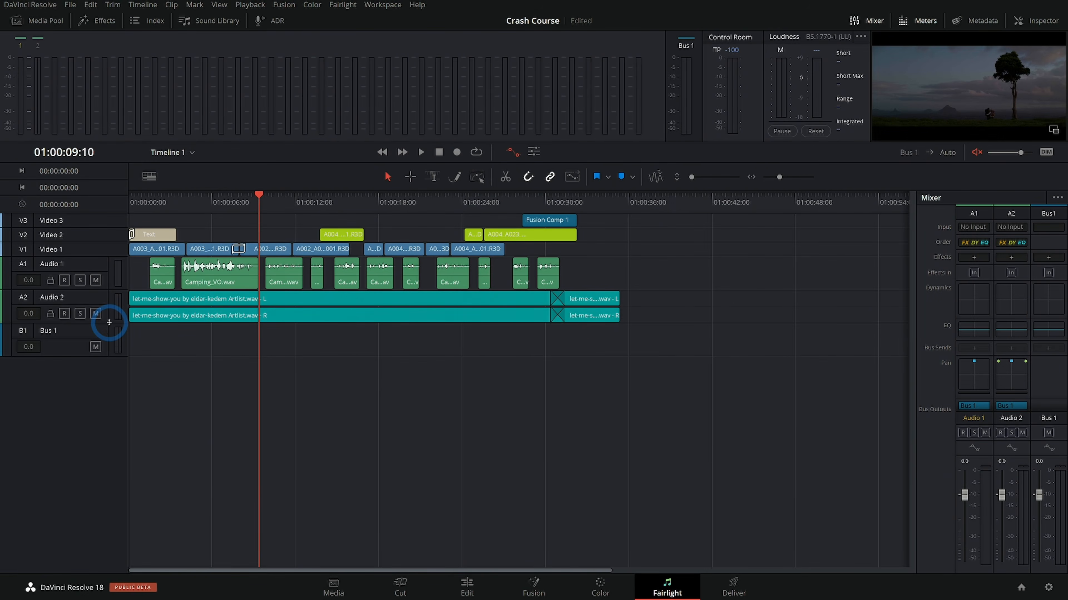
{"action": "left_click_drag", "start_coordinate": [109, 323], "coordinate": [128, 505]}
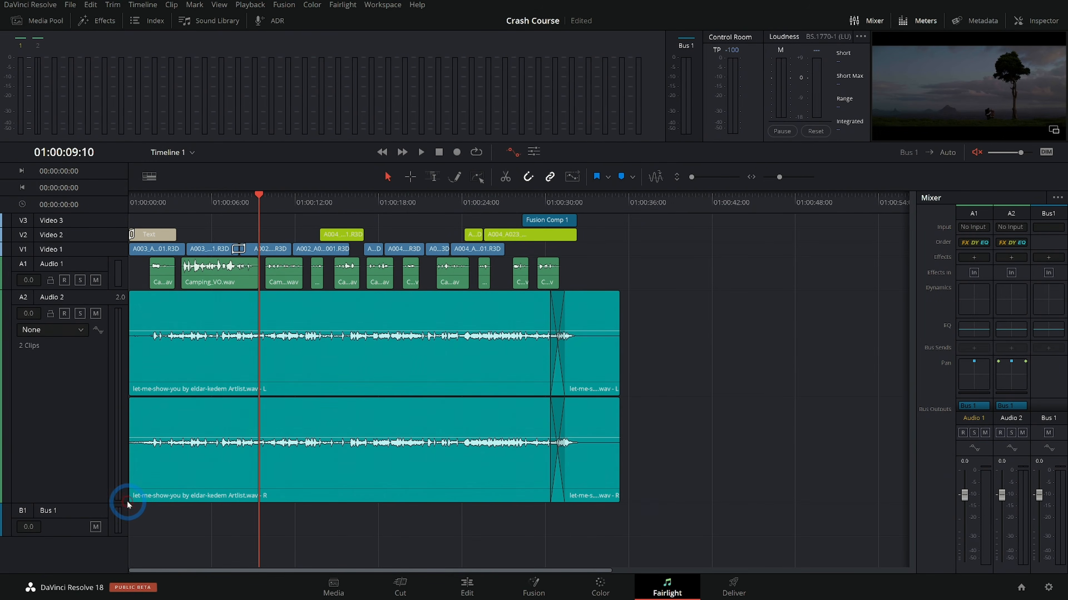
{"action": "left_click", "coordinate": [467, 585]}
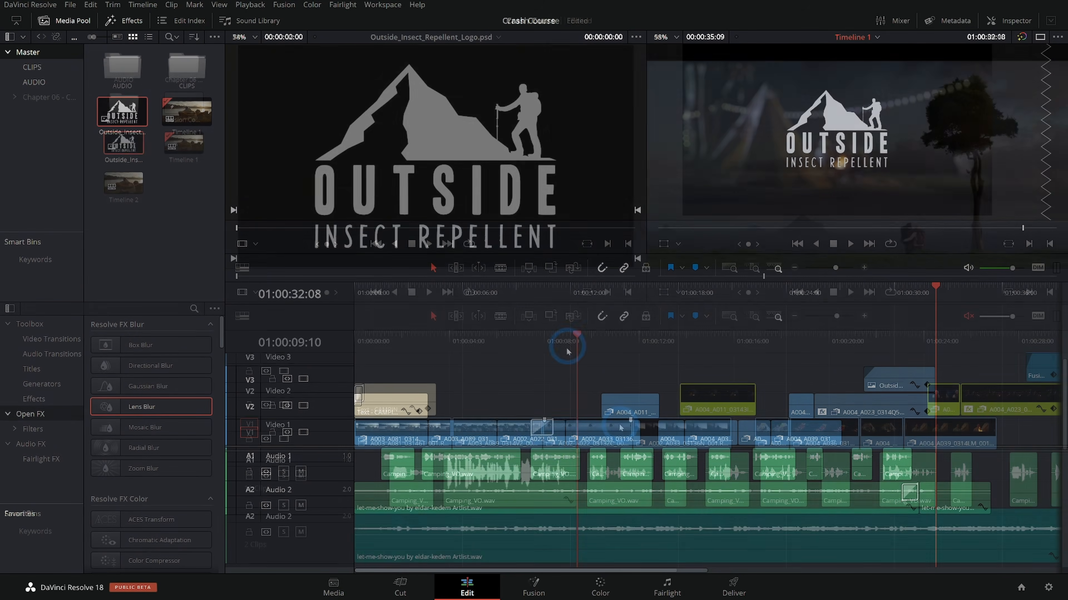
- Compare the layouts of the Edit, Cut, Color and Fairlight pages, finishing on the Cut page
{"action": "left_click", "coordinate": [459, 589]}
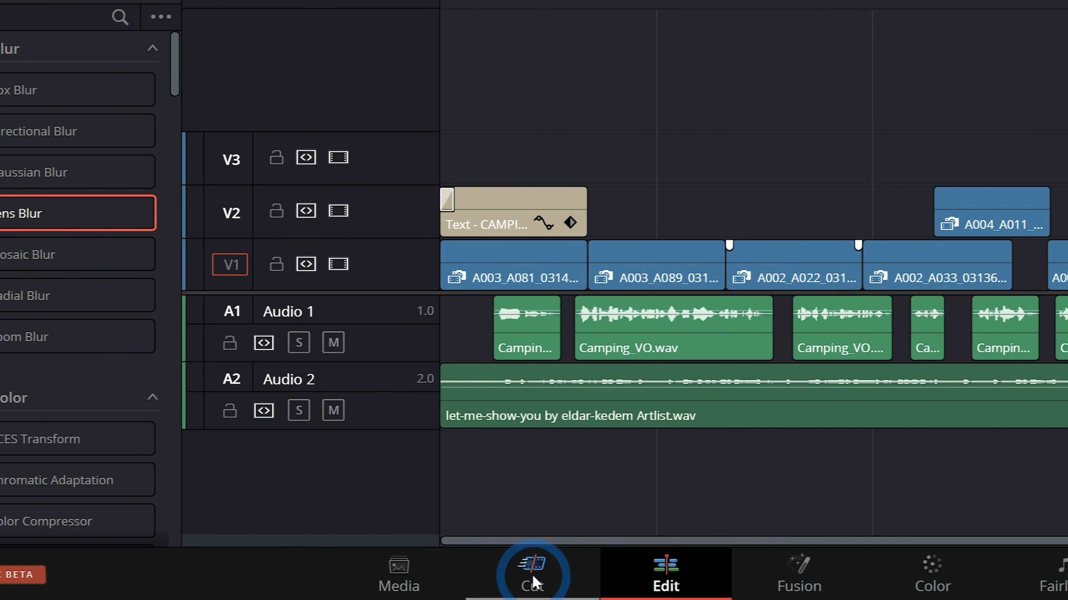
{"action": "left_click", "coordinate": [534, 583]}
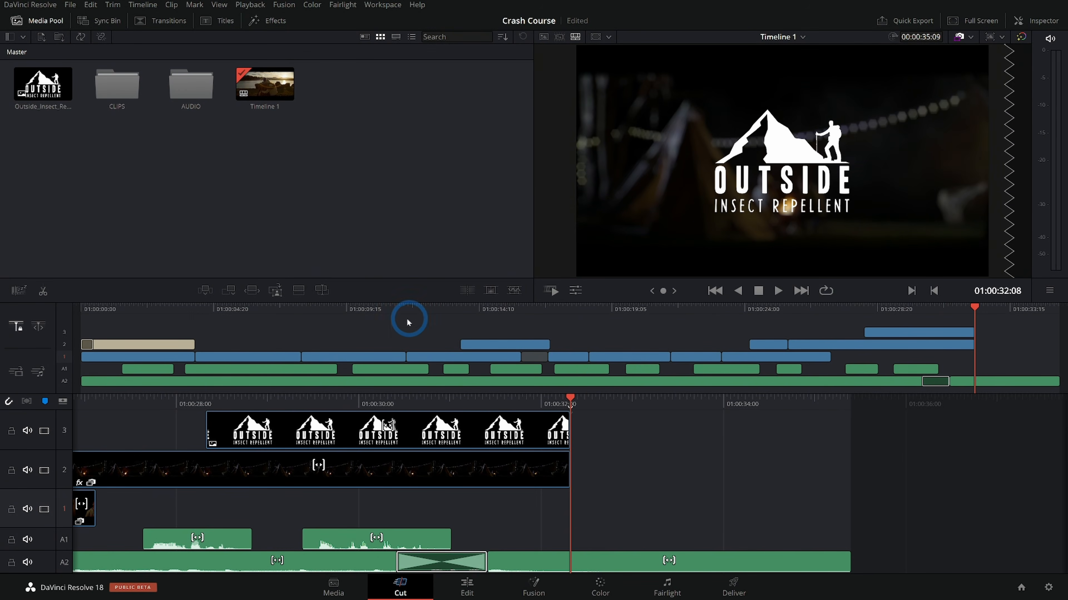
{"action": "left_click", "coordinate": [465, 589]}
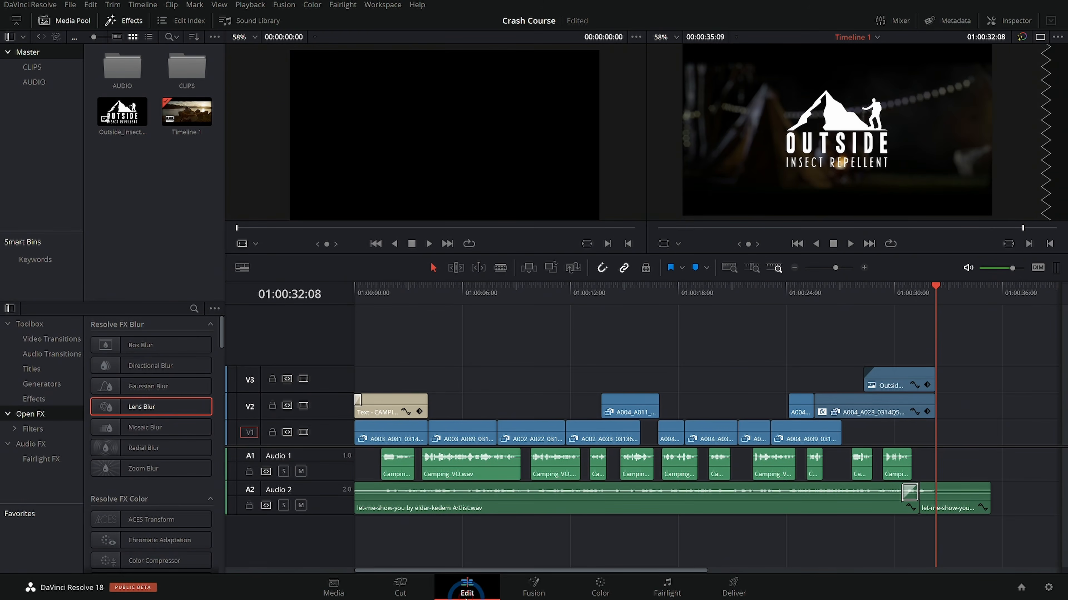
{"action": "left_click", "coordinate": [400, 586]}
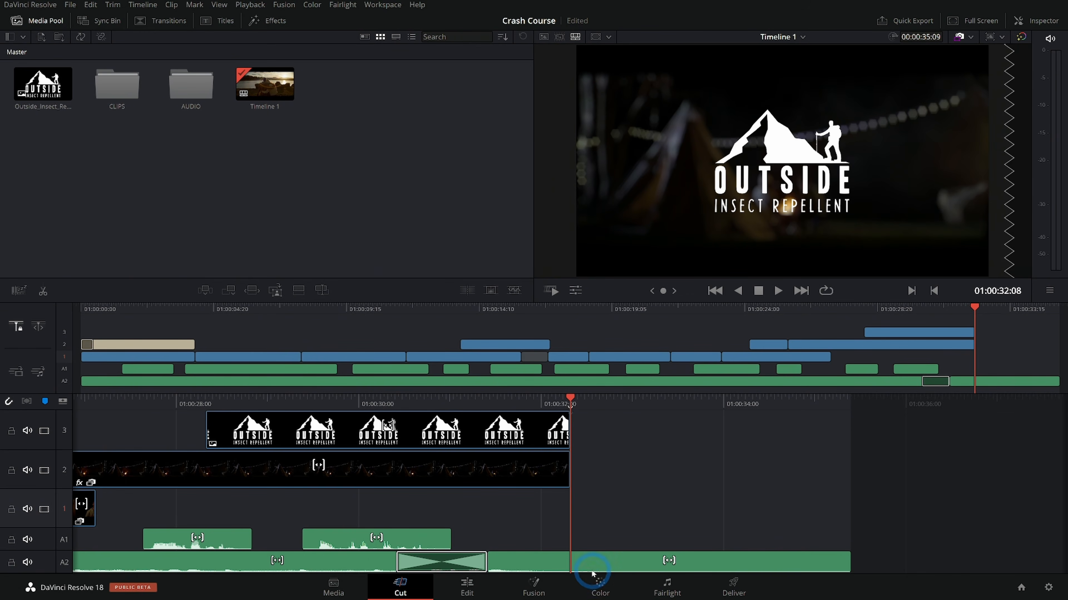
{"action": "left_click", "coordinate": [599, 585]}
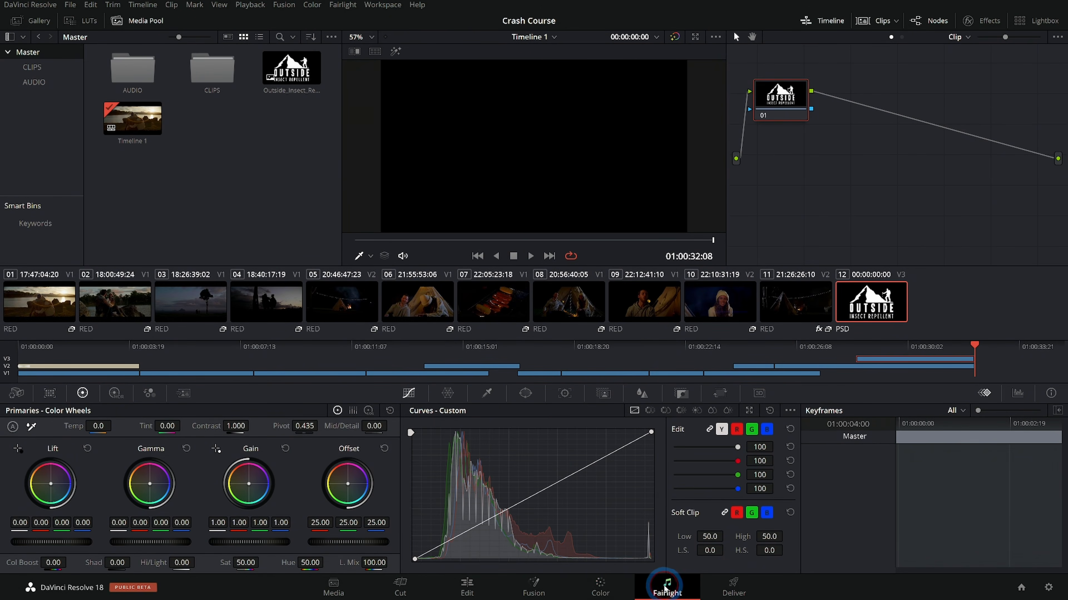
{"action": "left_click", "coordinate": [667, 587]}
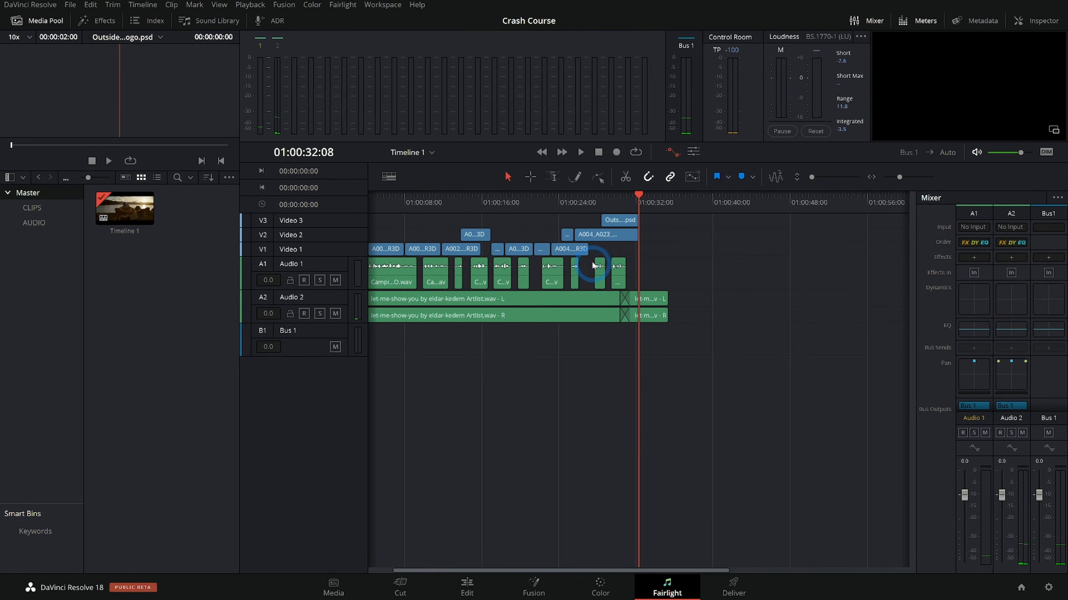
{"action": "left_click", "coordinate": [411, 585]}
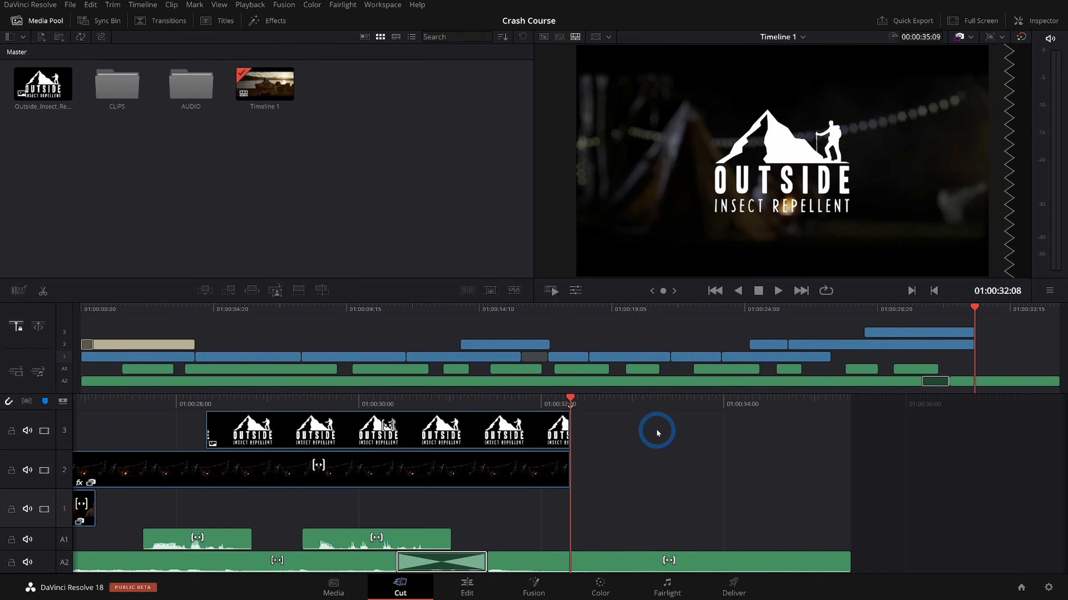
- Move the playhead to 01:00:08:09 on the Cut page and 01:00:11:00 on the Edit page, and load A003_A081_03146T_001.R3D from CLIPS into the source viewer
{"action": "left_click", "coordinate": [311, 315]}
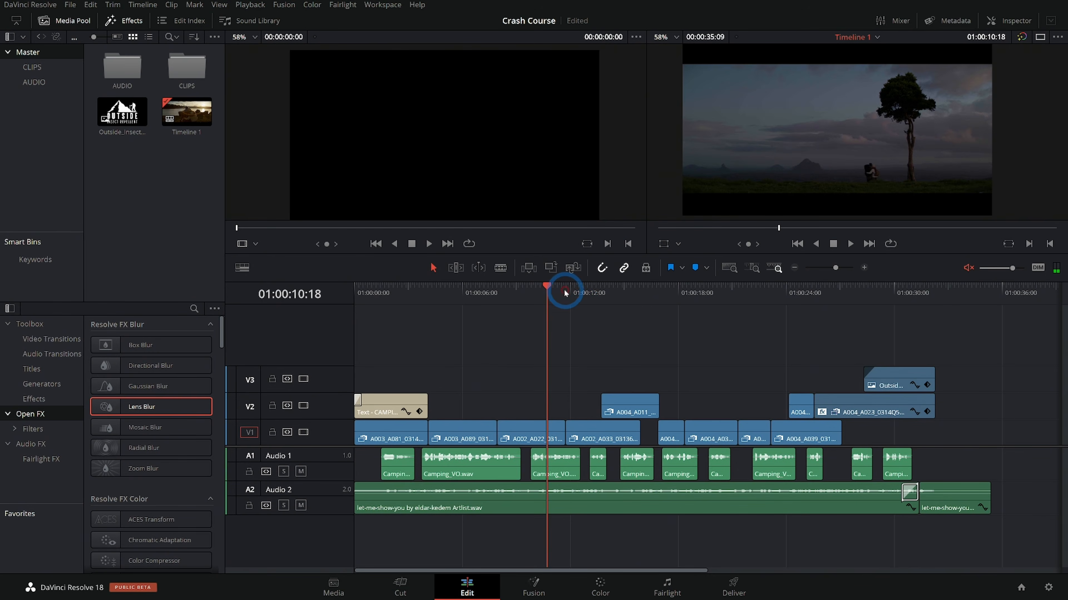
{"action": "left_click_drag", "start_coordinate": [565, 291], "coordinate": [553, 291]}
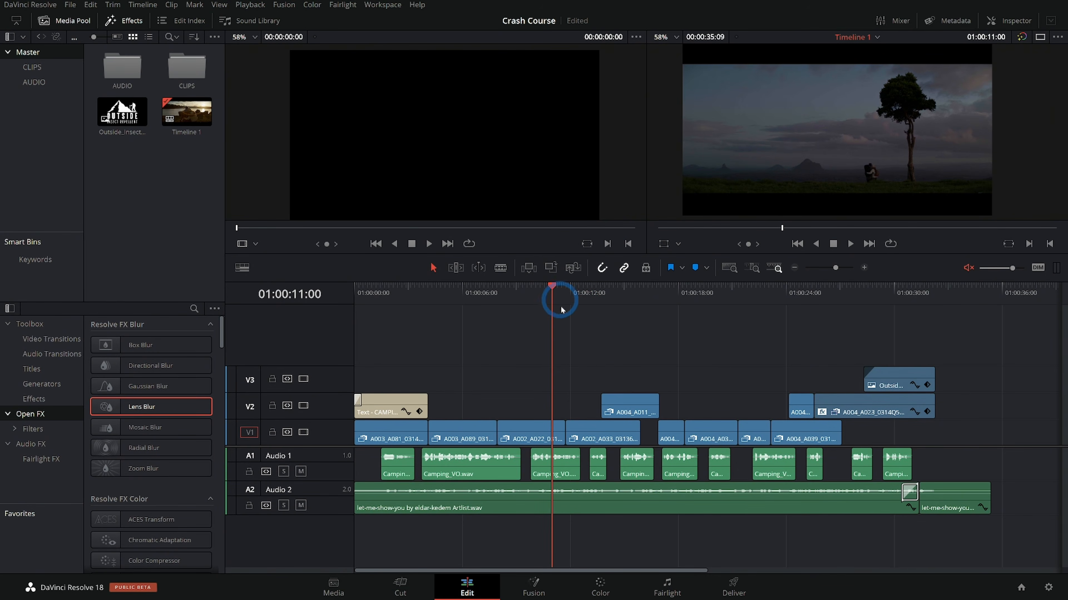
{"action": "left_click", "coordinate": [201, 152]}
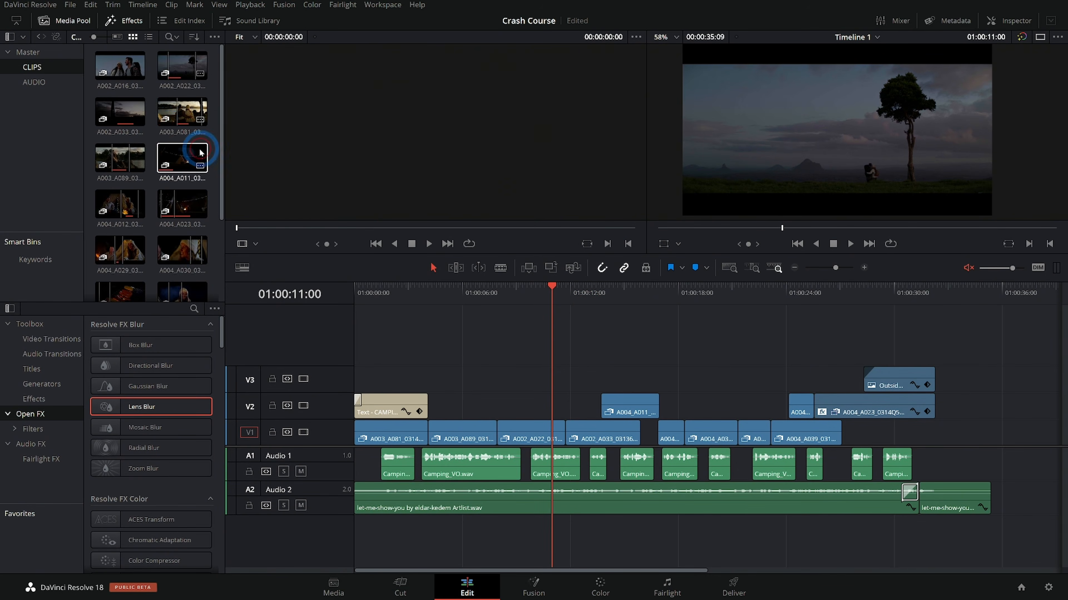
{"action": "double_click", "coordinate": [175, 119]}
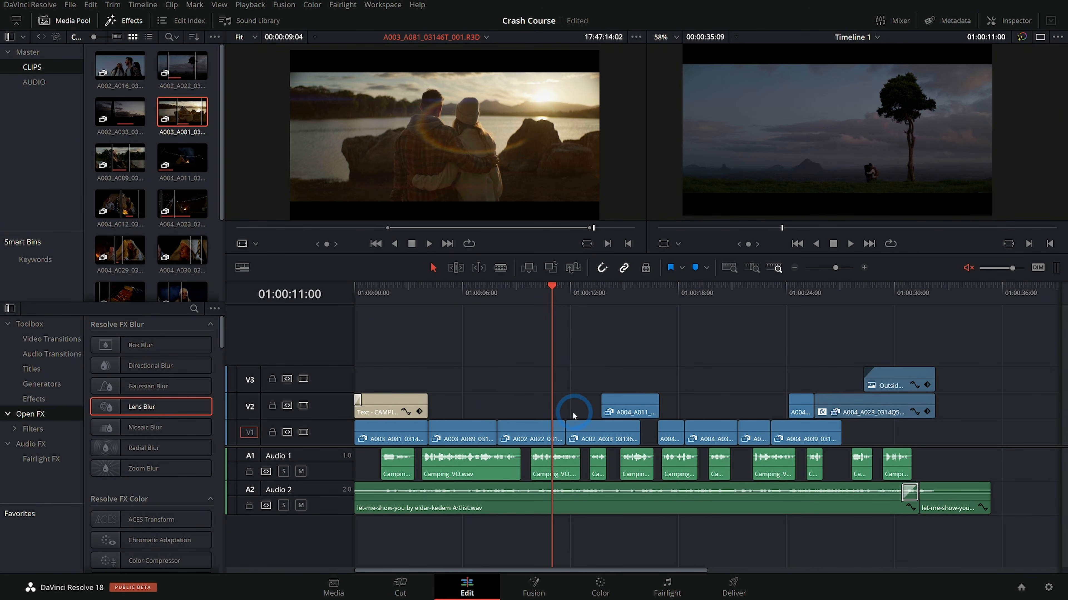
- Zoom the Edit page timeline in and out around the playhead and fit the whole edit in view
{"action": "scroll", "coordinate": [572, 413], "scroll_direction": "up", "scroll_amount": 10}
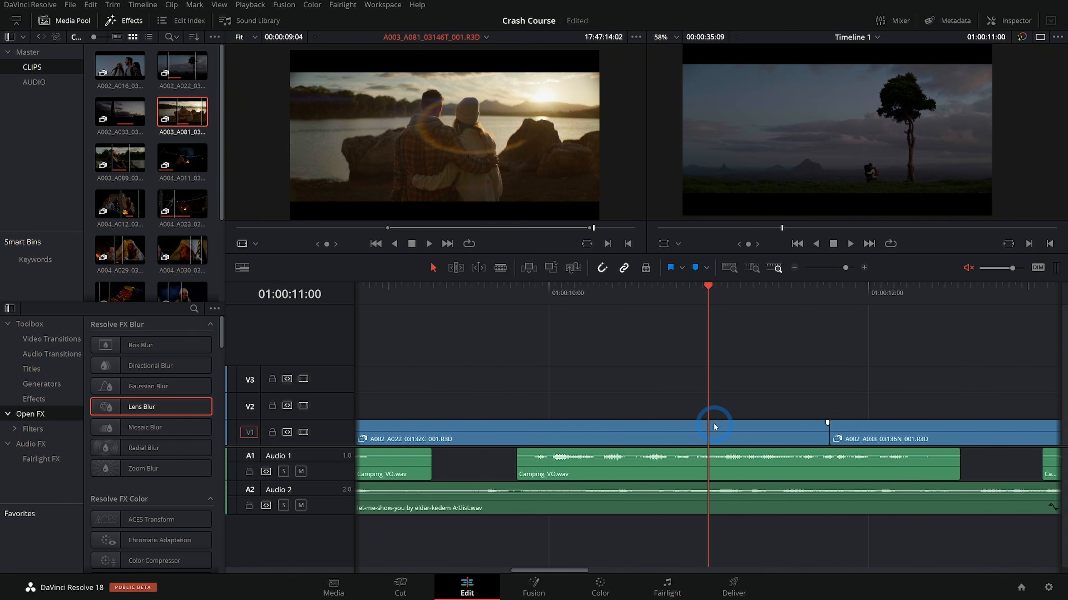
{"action": "scroll", "coordinate": [713, 423], "scroll_direction": "down", "scroll_amount": 15}
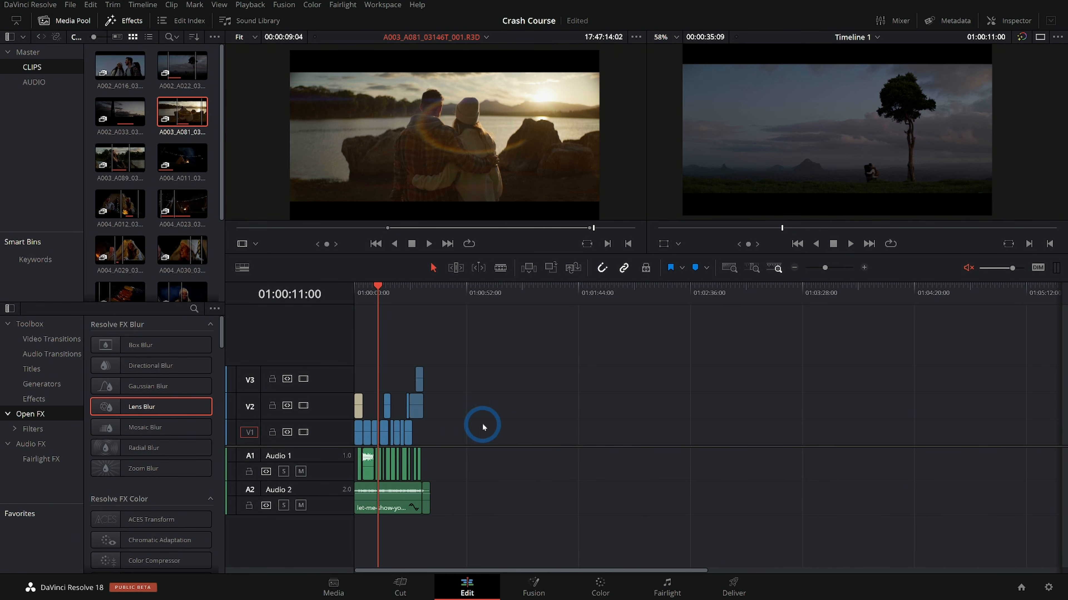
{"action": "key", "text": "shift+z"}
- Compare the Cut page's dual timelines with the Edit page's single timeline, finishing on the Cut page
{"action": "left_click", "coordinate": [399, 587]}
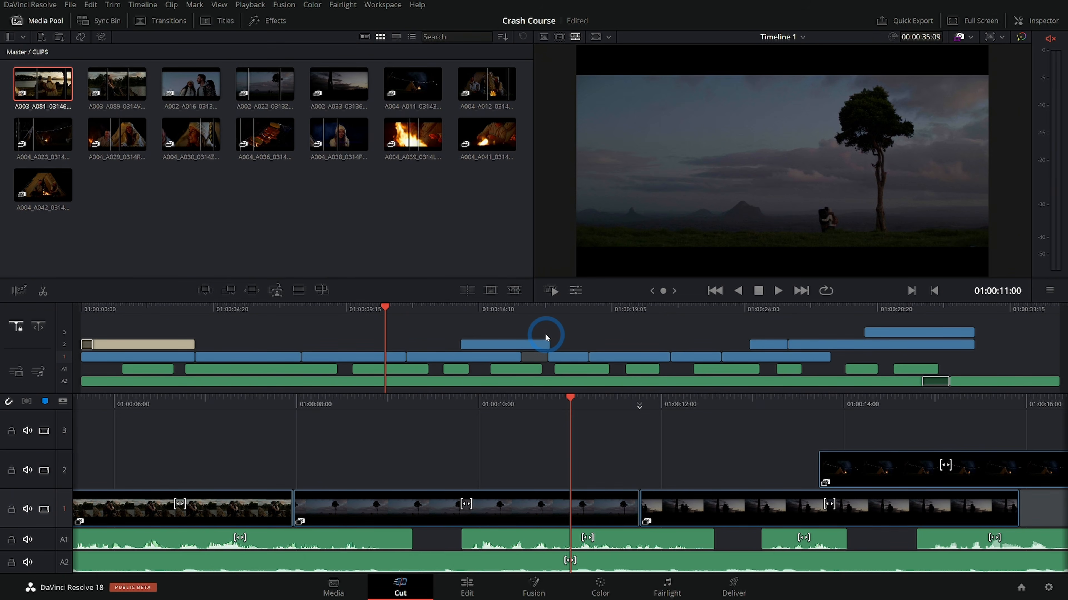
{"action": "left_click", "coordinate": [466, 587]}
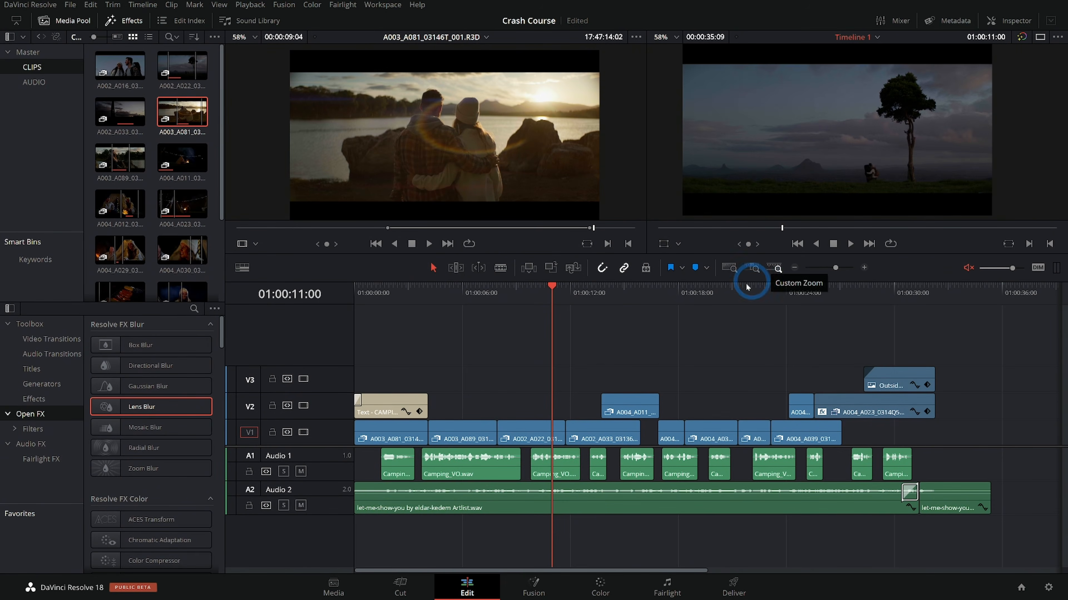
{"action": "left_click", "coordinate": [400, 587]}
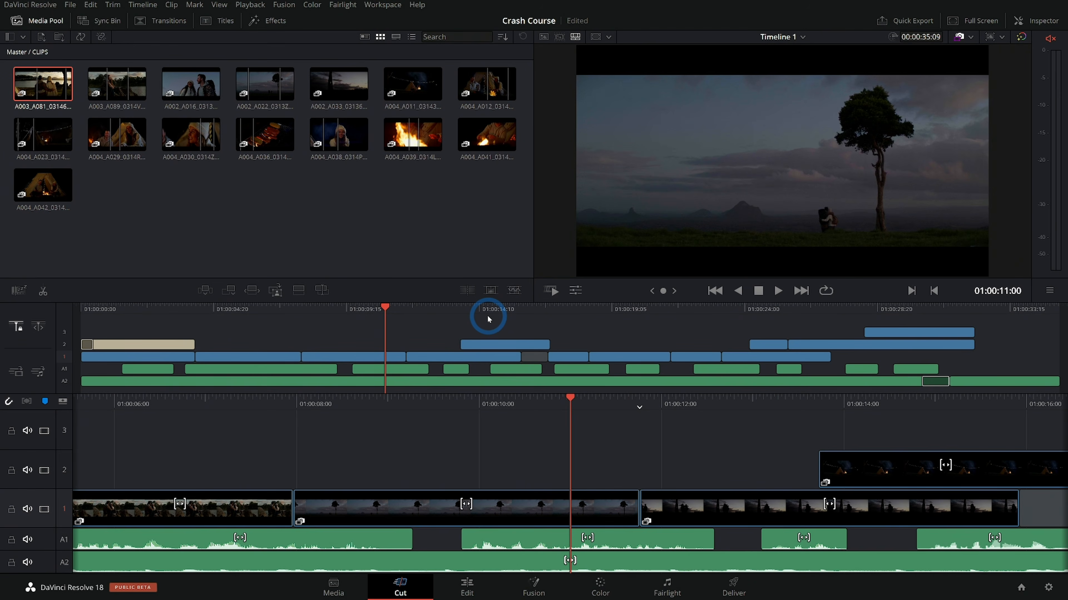
- Load A002_A033_03136N_001.R3D into the Cut page viewer and scrub it to 18:40:16:18
{"action": "left_click", "coordinate": [455, 225]}
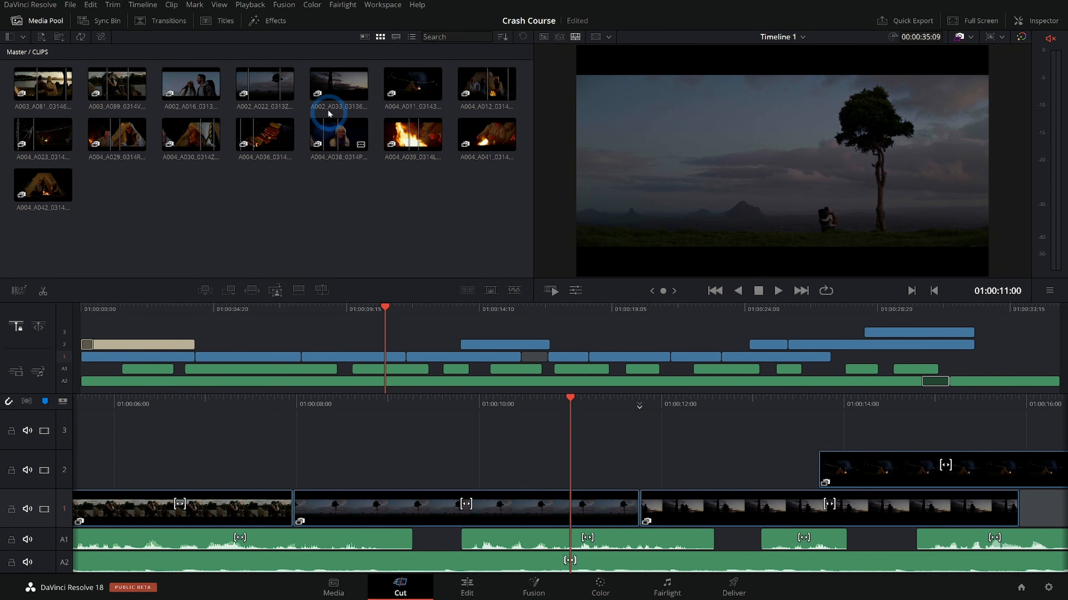
{"action": "left_click", "coordinate": [340, 84]}
{"action": "left_click_drag", "start_coordinate": [762, 261], "coordinate": [714, 263]}
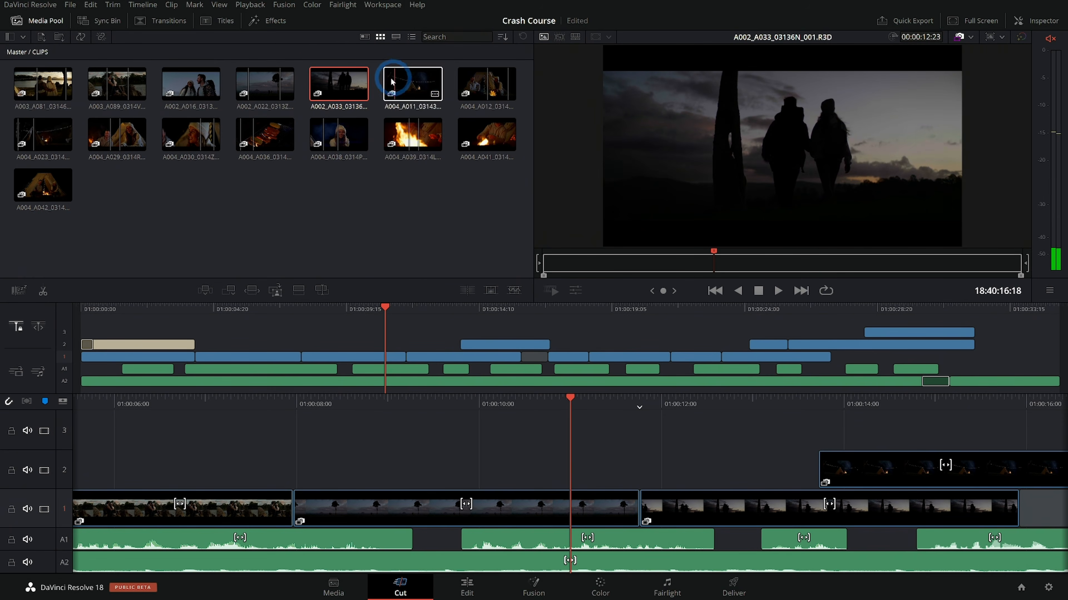
- Go up to the Master bin of the media pool, look over its contents, and reopen the CLIPS bin
{"action": "left_click", "coordinate": [5, 49]}
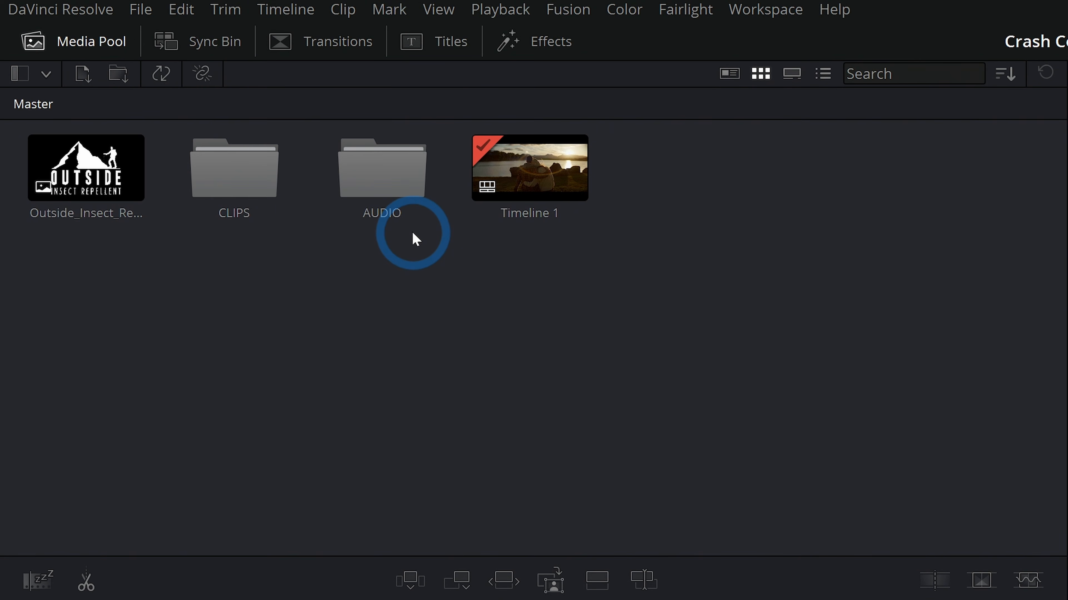
{"action": "left_click", "coordinate": [190, 93]}
{"action": "left_click", "coordinate": [143, 236]}
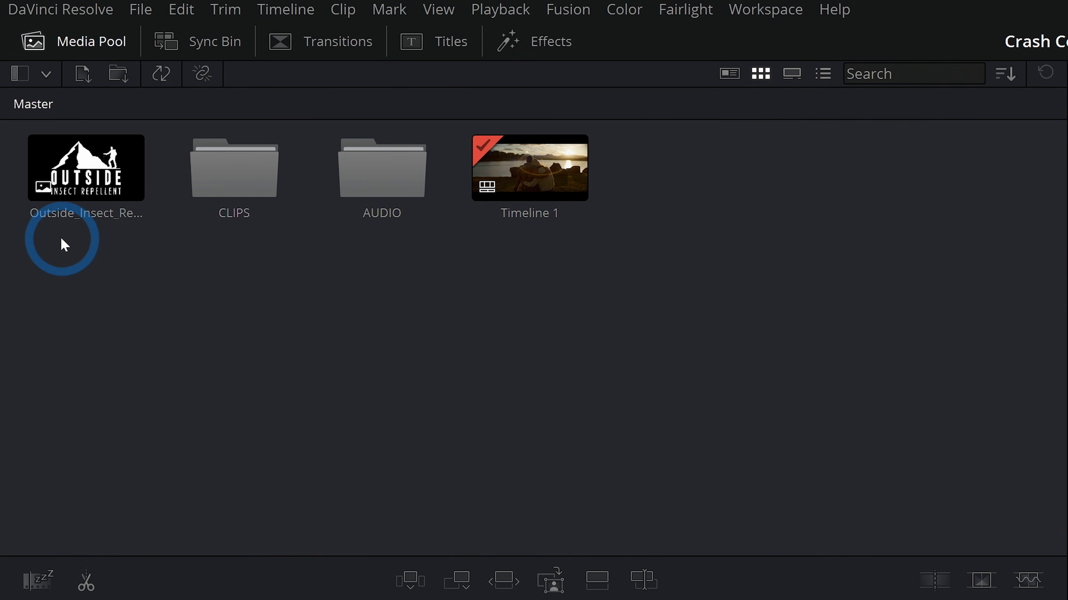
{"action": "double_click", "coordinate": [252, 174]}
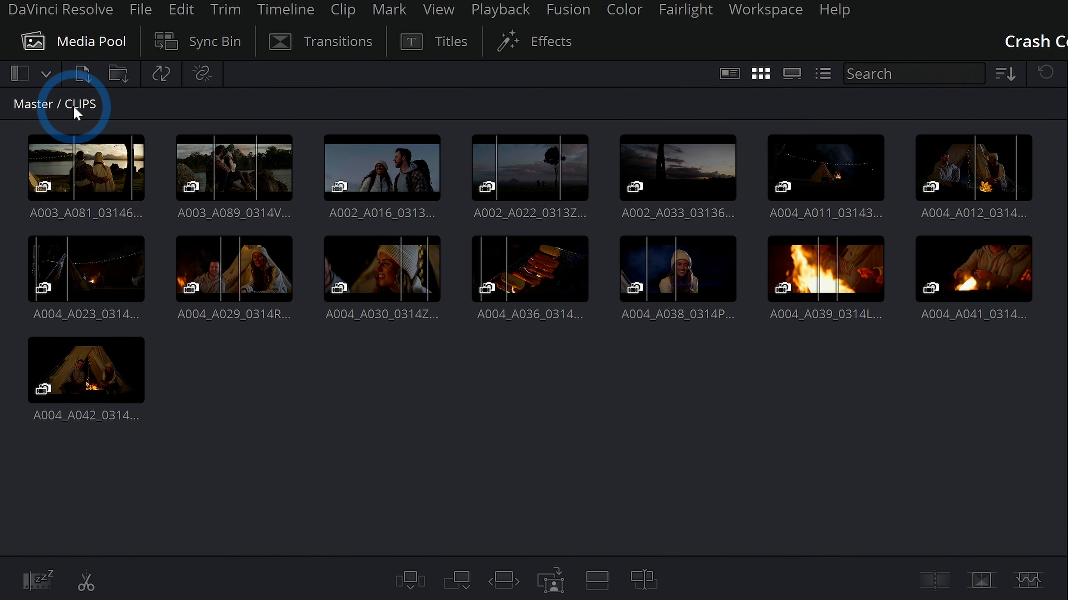
{"action": "left_click", "coordinate": [546, 273]}
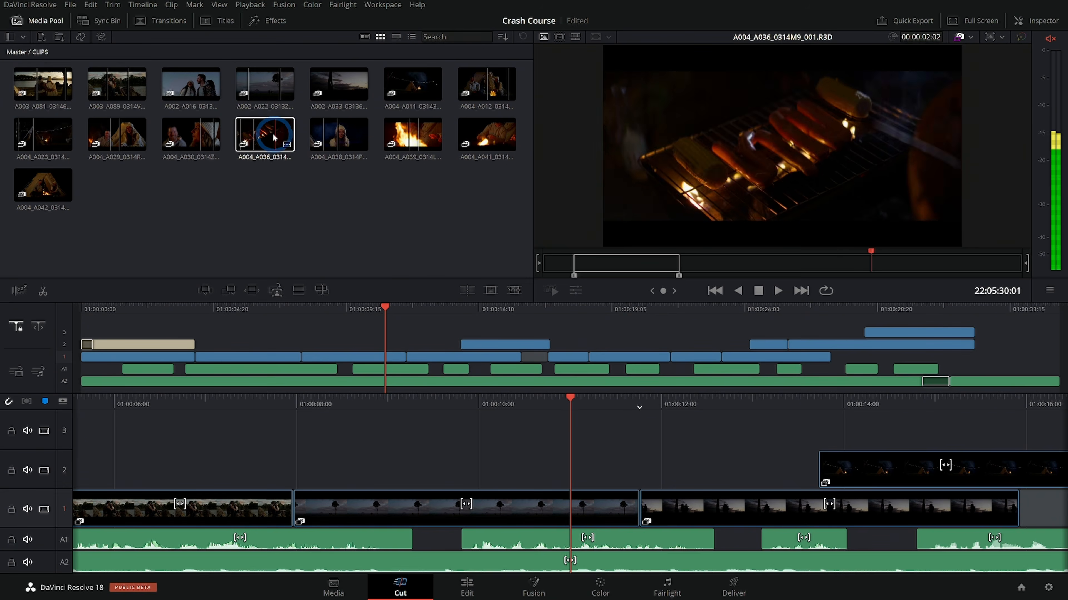
{"action": "left_click", "coordinate": [317, 198]}
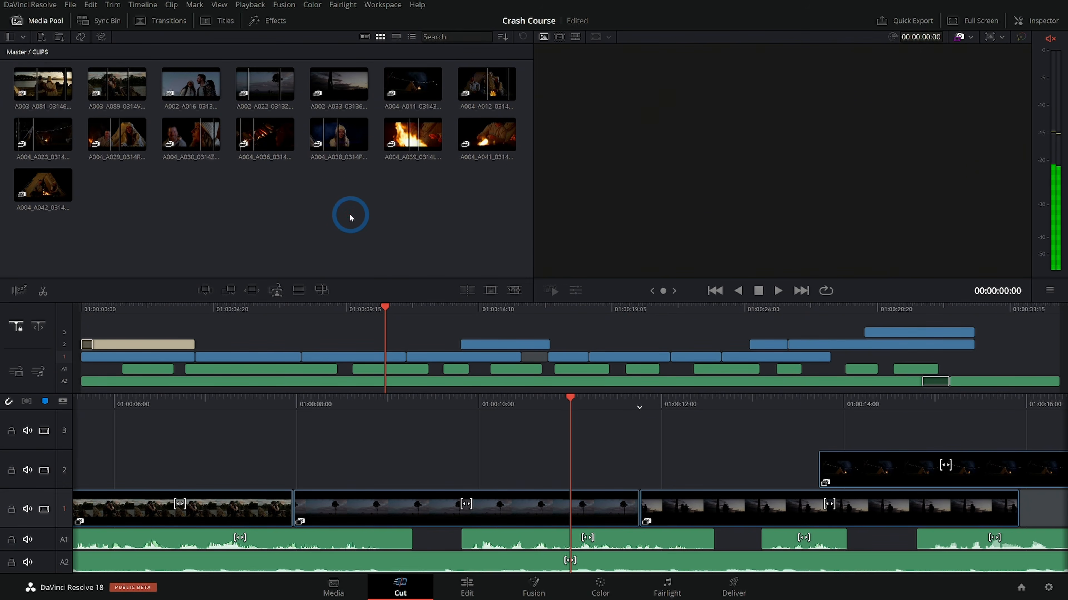
- View A004_A039_0314LM_001.R3D at 22:12:42:20 in the viewer, and load A004_A011_03143I_001.R3D at 20:46:52:15
{"action": "left_click", "coordinate": [413, 134]}
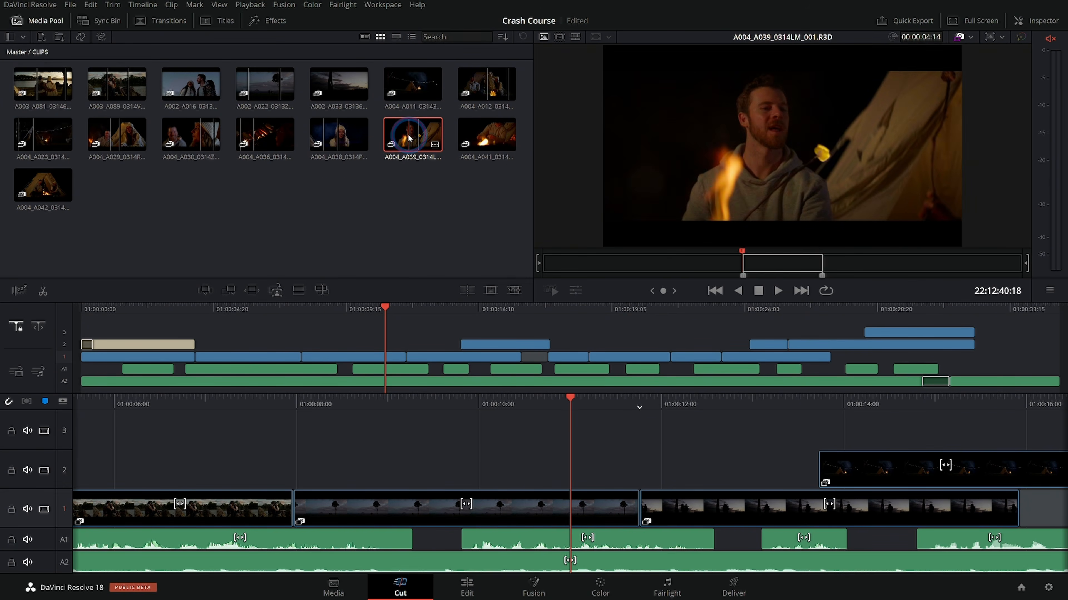
{"action": "left_click", "coordinate": [777, 265]}
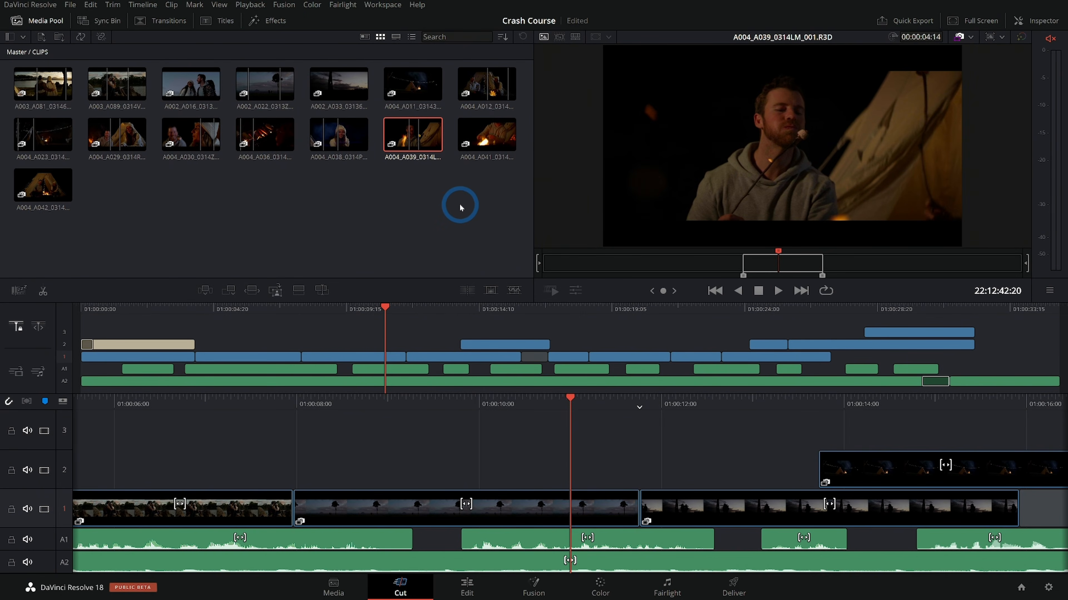
{"action": "left_click", "coordinate": [415, 87]}
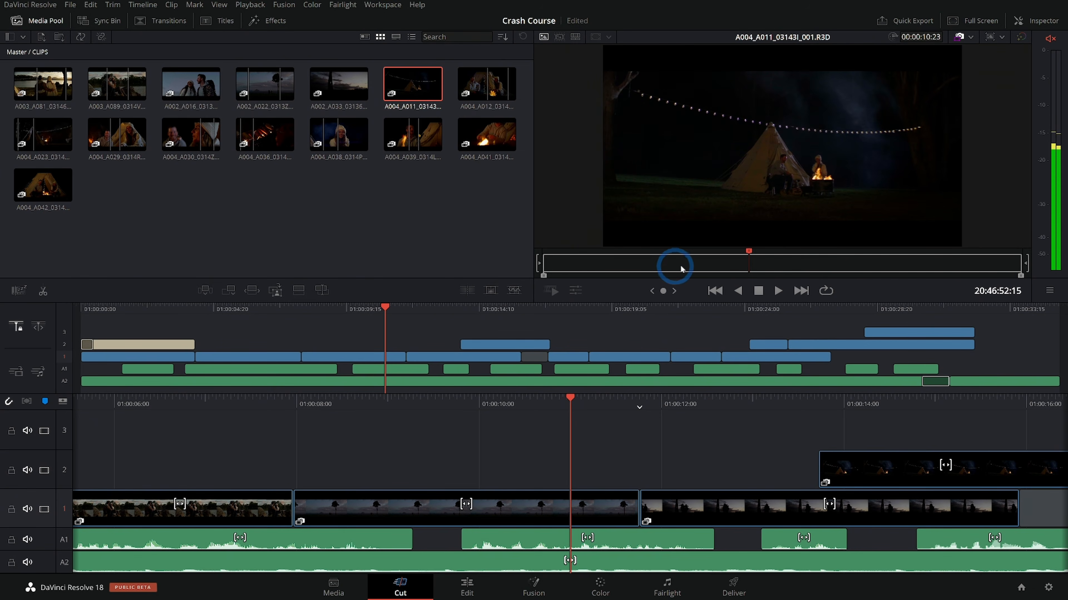
{"action": "left_click", "coordinate": [749, 262]}
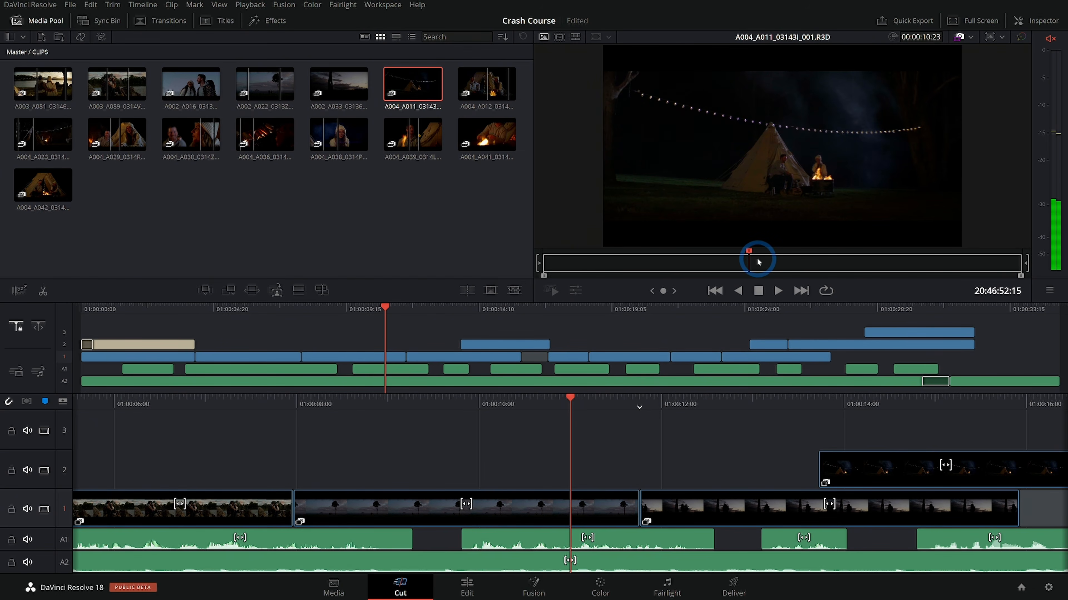
- Move the timeline playhead to 01:00:12:15, and switch the viewer to the source clip and back to the timeline
{"action": "left_click", "coordinate": [429, 310]}
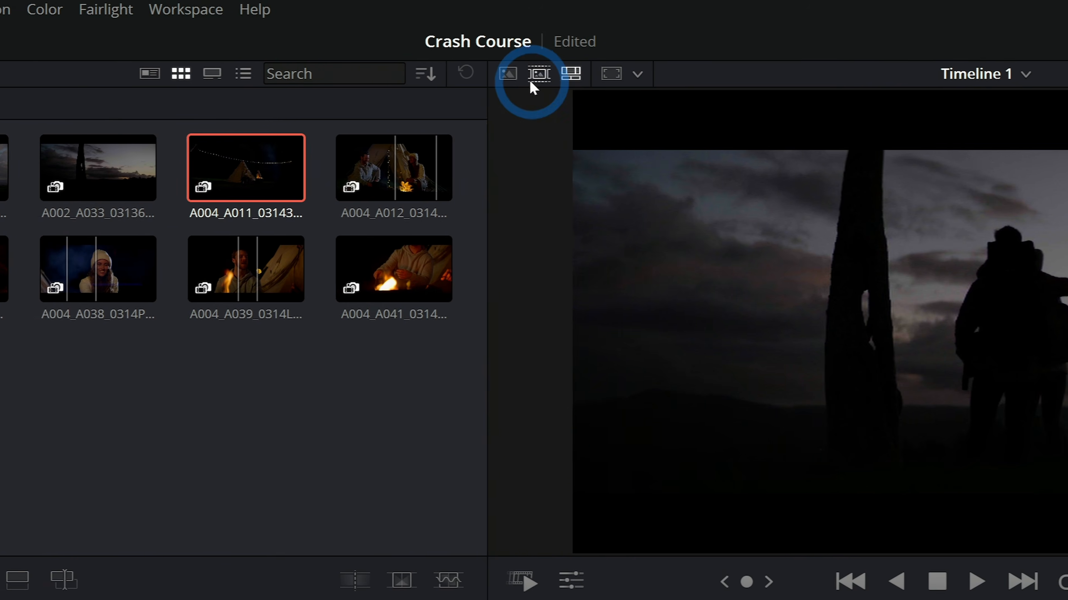
{"action": "left_click", "coordinate": [546, 39]}
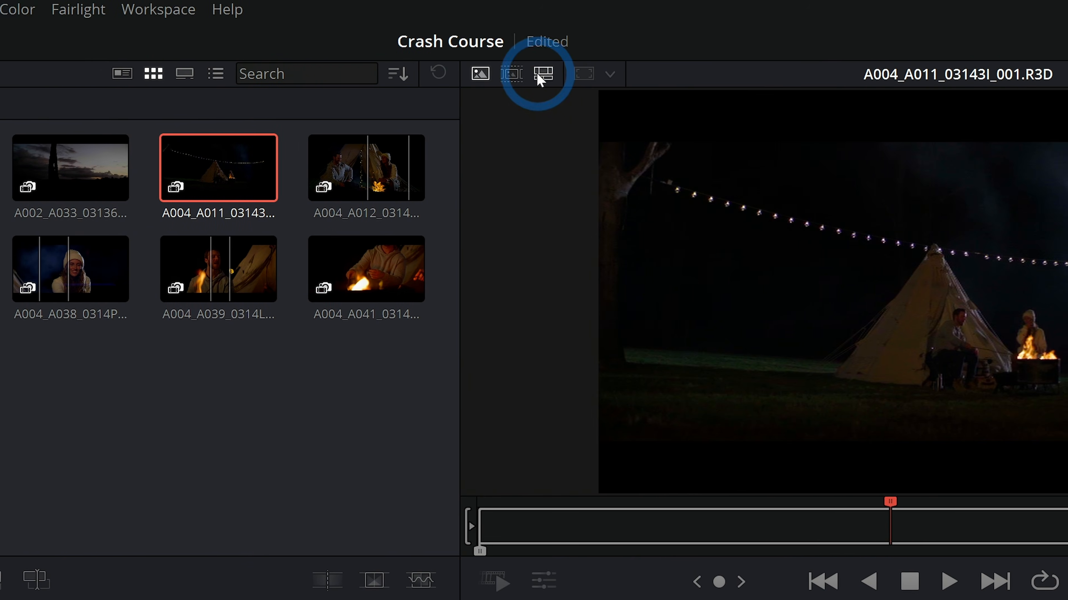
{"action": "left_click", "coordinate": [575, 38]}
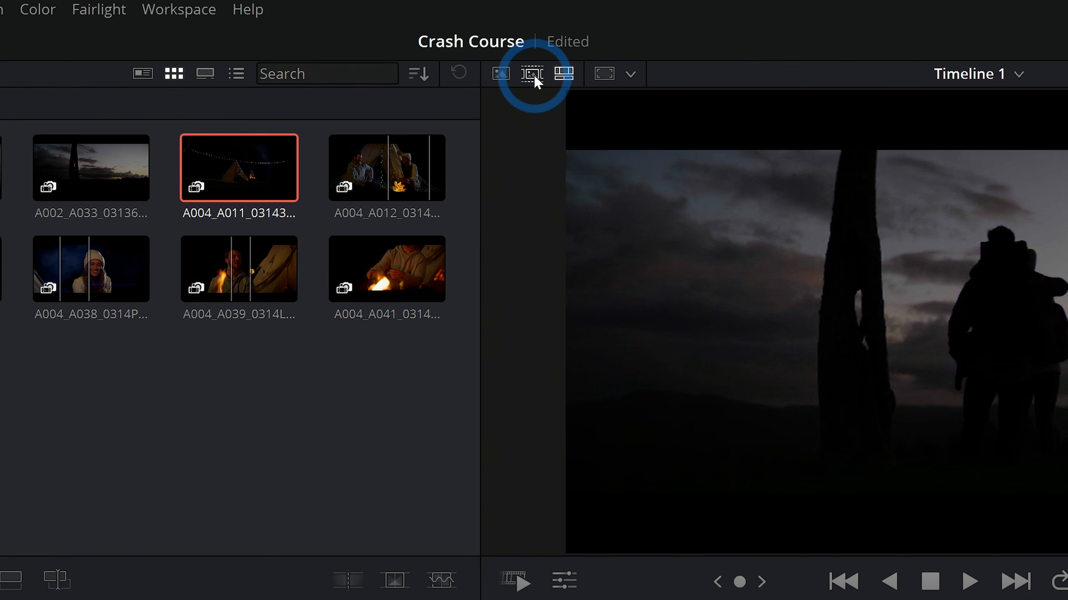
- Show all clips of the CLIPS bin as one source tape and scrub through it to 00:00:22:14
{"action": "left_click", "coordinate": [534, 77]}
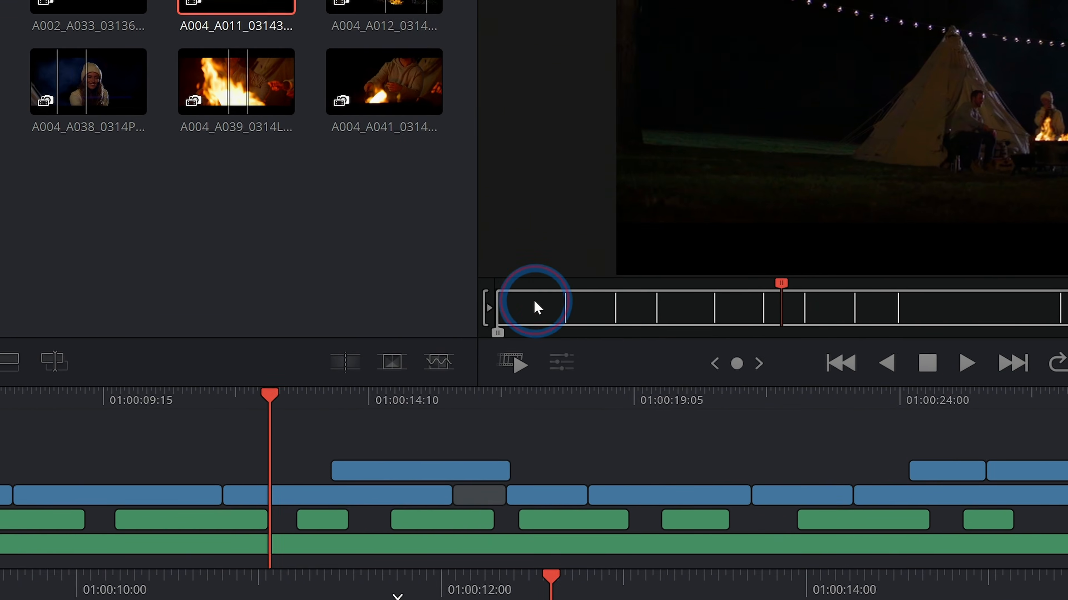
{"action": "left_click", "coordinate": [508, 299]}
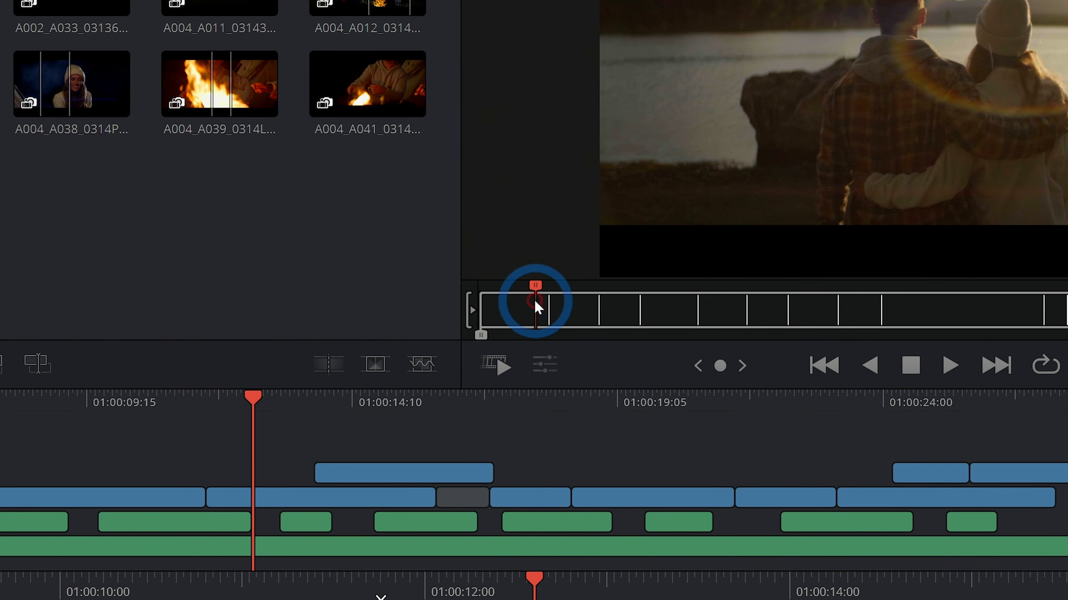
{"action": "left_click_drag", "start_coordinate": [539, 307], "coordinate": [852, 306]}
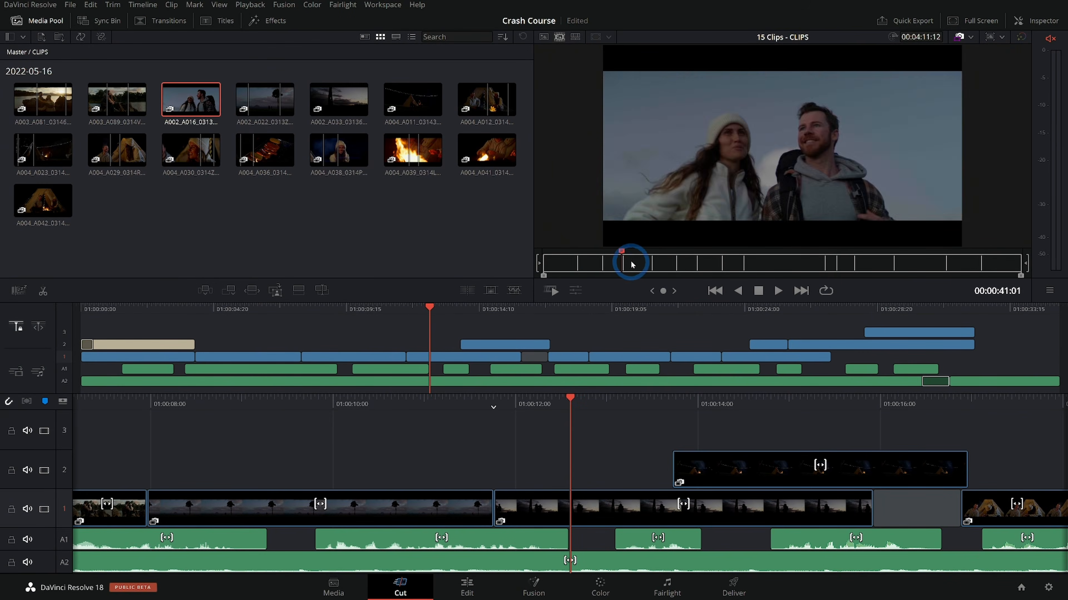
{"action": "left_click_drag", "start_coordinate": [745, 260], "coordinate": [591, 269]}
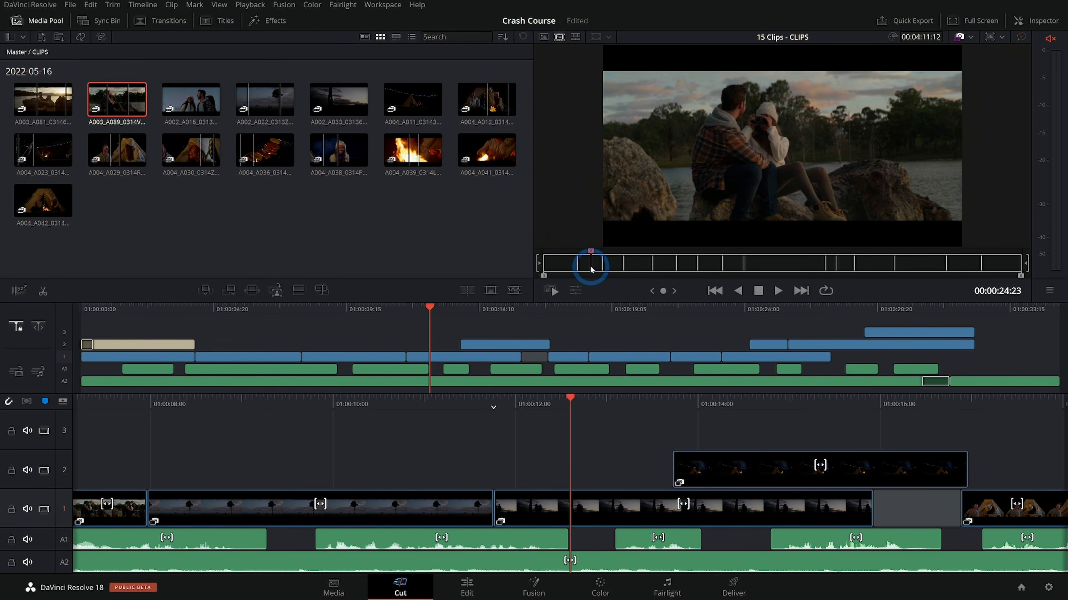
{"action": "mouse_move", "coordinate": [591, 269]}
{"action": "left_mouse_down"}
{"action": "mouse_move", "coordinate": [559, 259]}
{"action": "mouse_move", "coordinate": [591, 257]}
{"action": "left_mouse_up"}
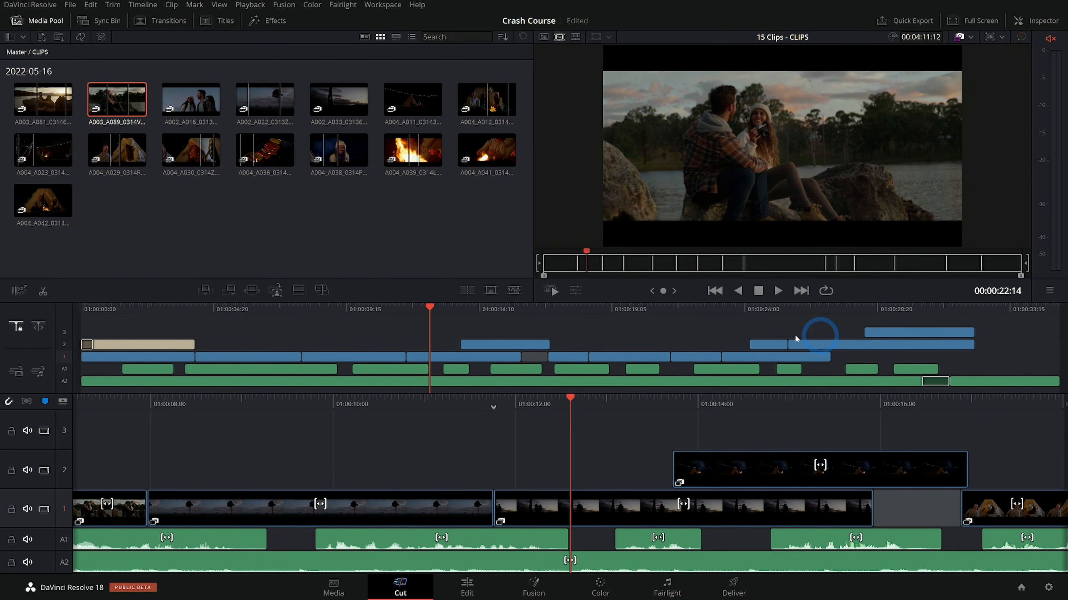
- Move the playhead to the start of Timeline 1 and to 01:00:31:19, and scrub back through the edit on both timelines
{"action": "left_click", "coordinate": [232, 312]}
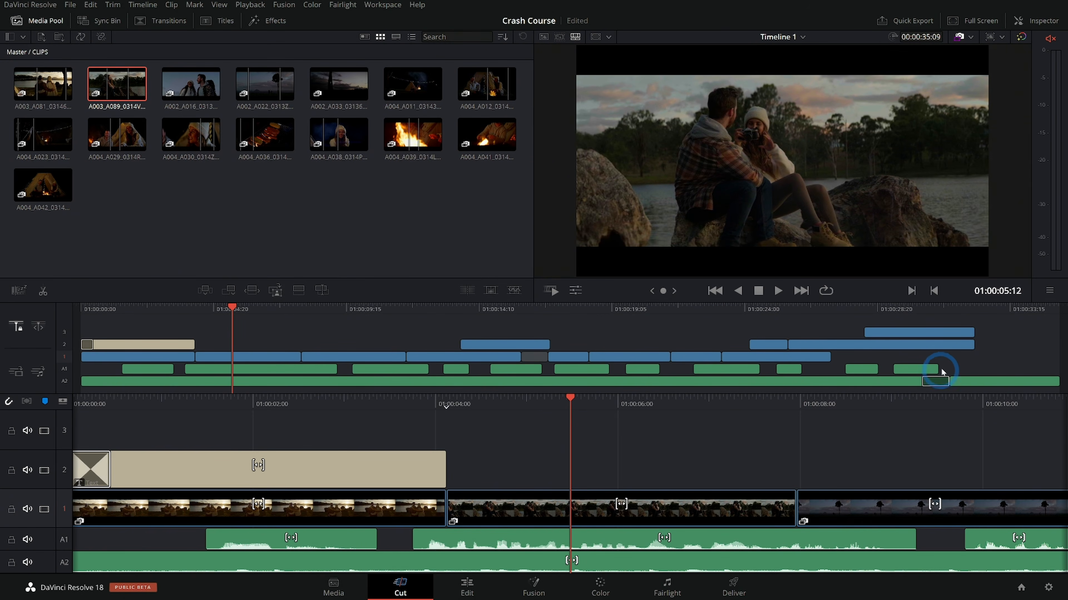
{"action": "left_click_drag", "start_coordinate": [122, 312], "coordinate": [83, 312]}
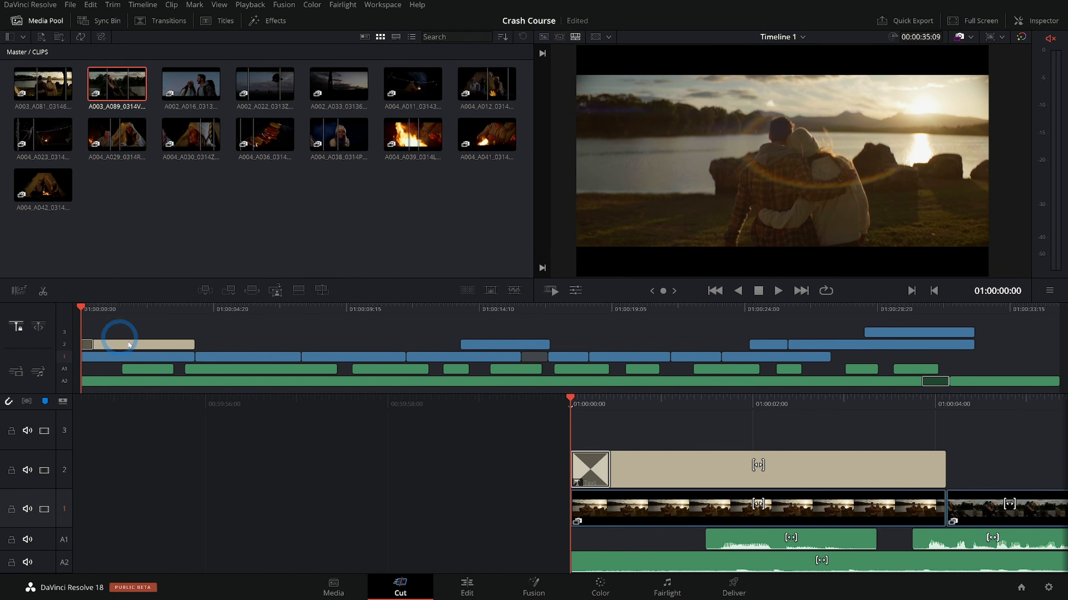
{"action": "left_click", "coordinate": [959, 311]}
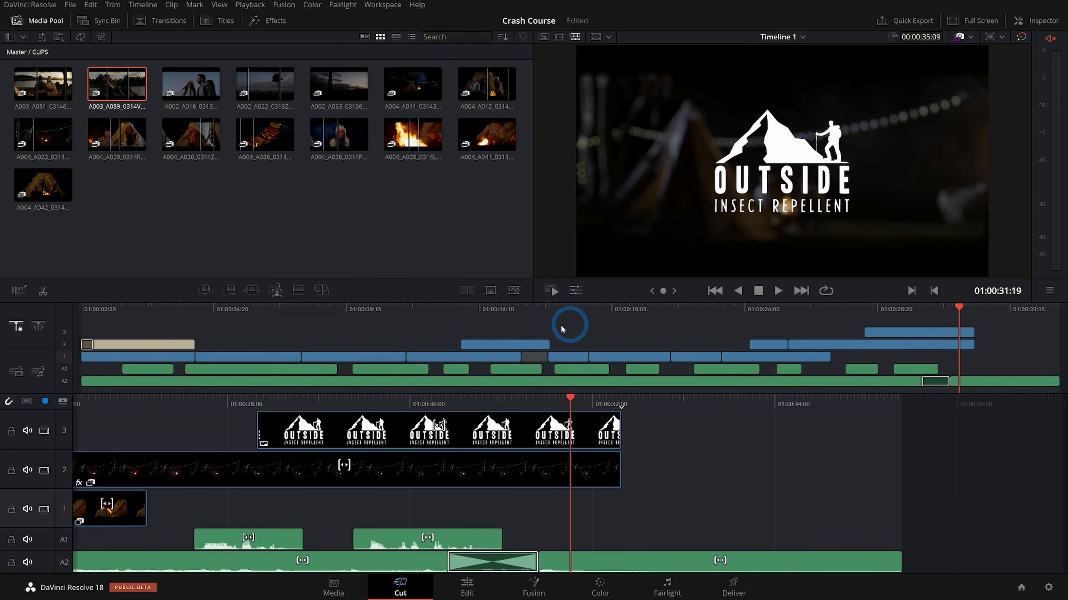
{"action": "left_click_drag", "start_coordinate": [439, 410], "coordinate": [588, 397]}
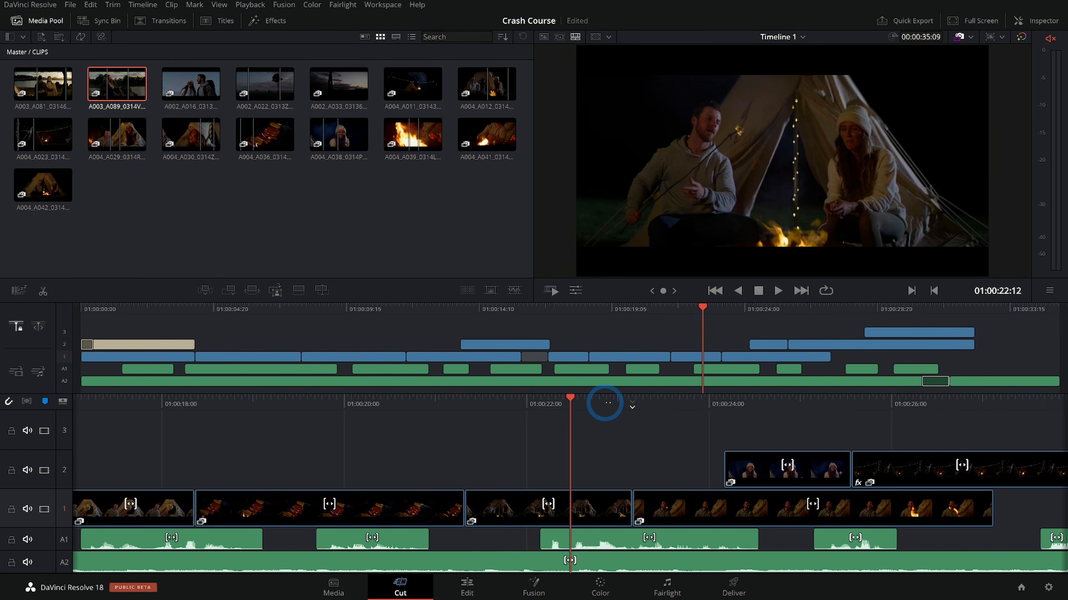
{"action": "left_click_drag", "start_coordinate": [605, 403], "coordinate": [758, 403]}
{"action": "mouse_move", "coordinate": [564, 309]}
{"action": "left_mouse_down"}
{"action": "mouse_move", "coordinate": [420, 310]}
{"action": "mouse_move", "coordinate": [602, 310]}
{"action": "mouse_move", "coordinate": [486, 310]}
{"action": "mouse_move", "coordinate": [517, 319]}
{"action": "mouse_move", "coordinate": [577, 306]}
{"action": "left_mouse_up"}
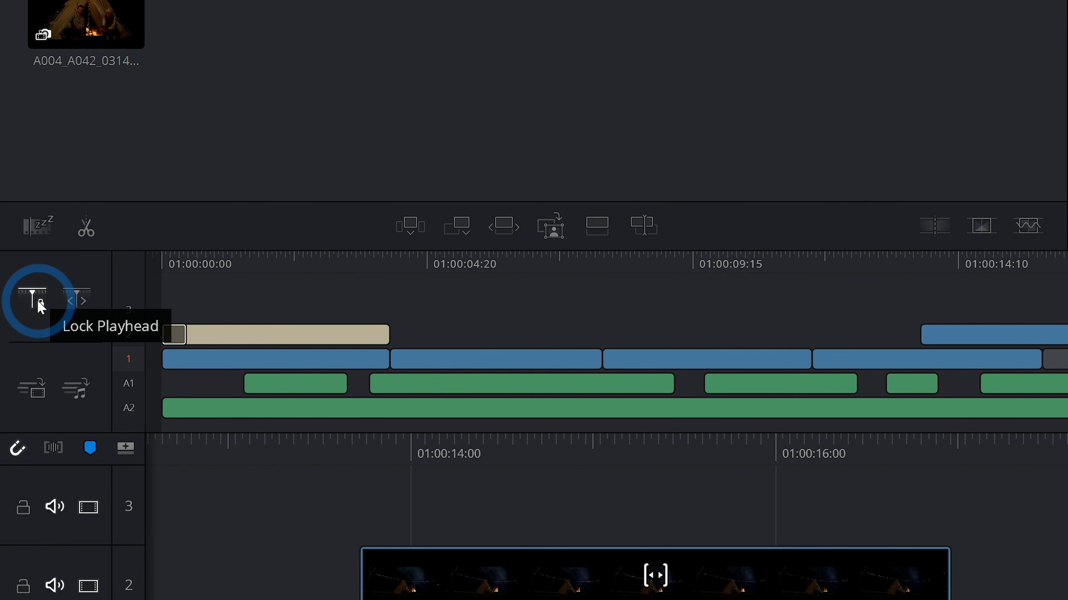
- Scrub the lower timeline while trying the playhead mode, finishing with the playhead locked
{"action": "left_click", "coordinate": [19, 328]}
{"action": "left_click_drag", "start_coordinate": [522, 399], "coordinate": [425, 428]}
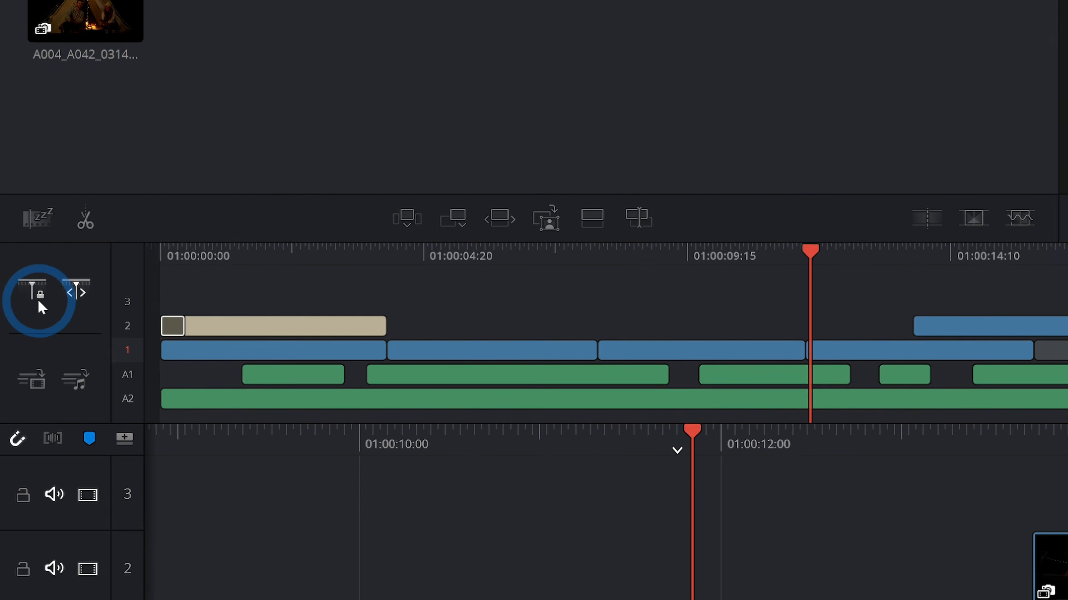
{"action": "left_click", "coordinate": [17, 327]}
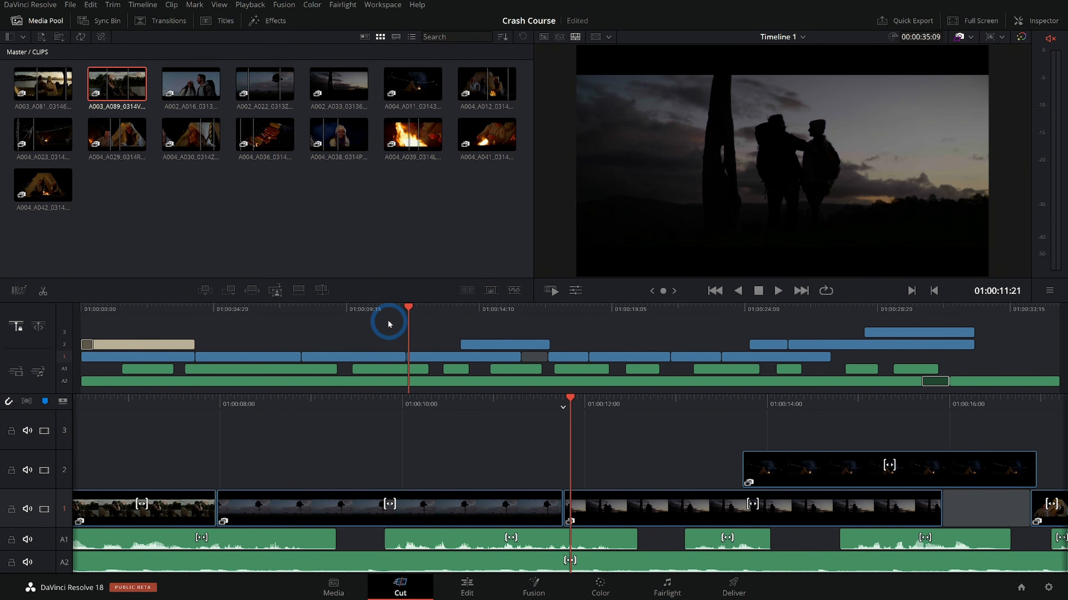
- Scrub the upper timeline to around 01:00:09:21, play the edit from there, and stop at 01:00:19:13
{"action": "left_click_drag", "start_coordinate": [523, 314], "coordinate": [382, 341]}
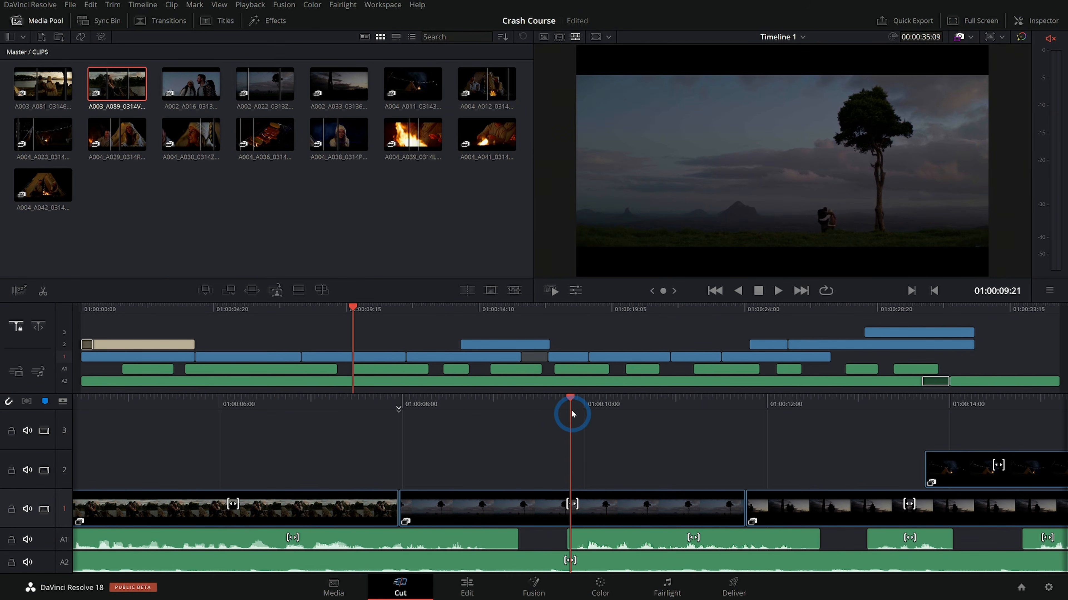
{"action": "key", "text": "space"}
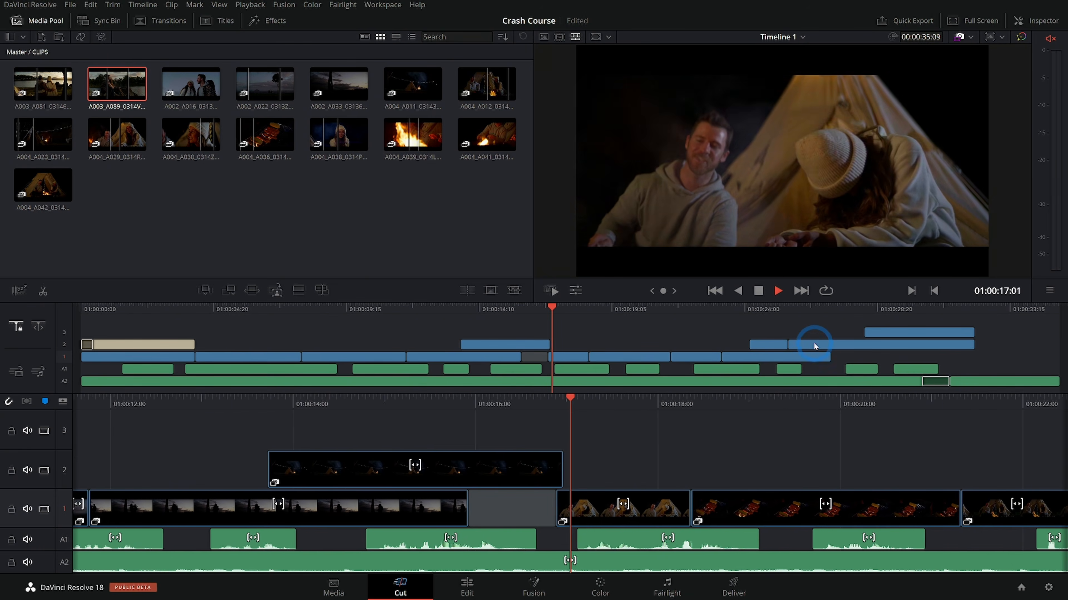
{"action": "left_click", "coordinate": [707, 333]}
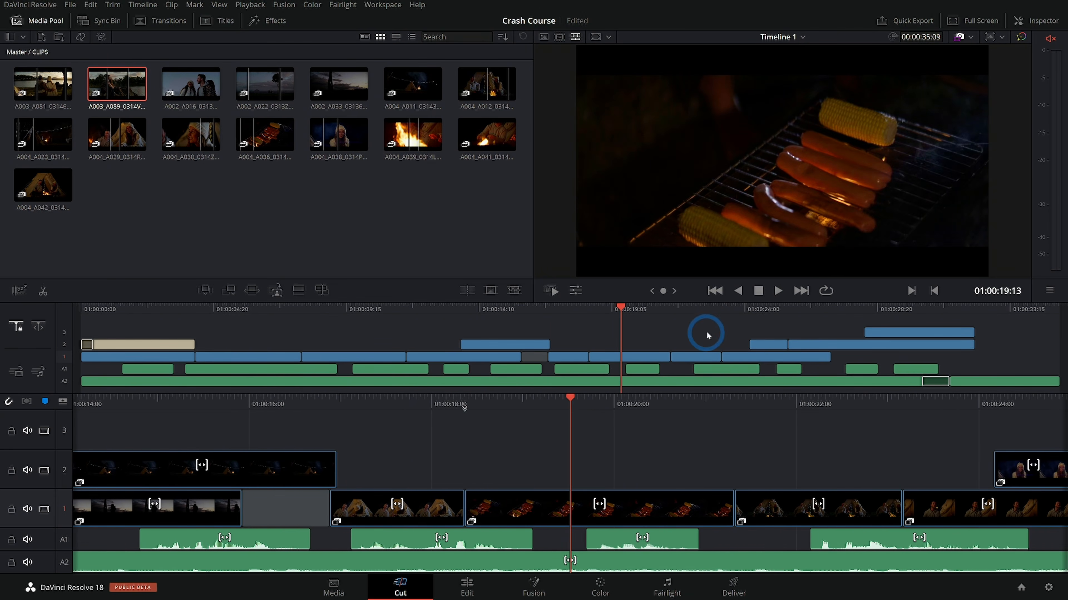
- Shorten the CAMPING ESSENTIALS title on track 2 to about 3.5 seconds by trimming its end in the lower timeline
{"action": "left_click", "coordinate": [195, 316]}
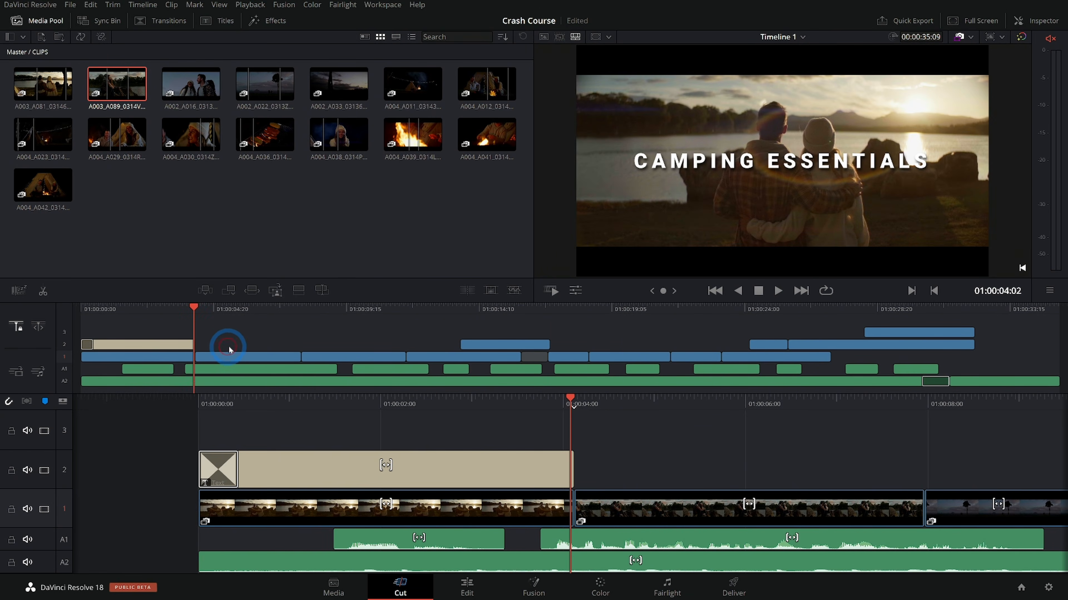
{"action": "left_click", "coordinate": [159, 311]}
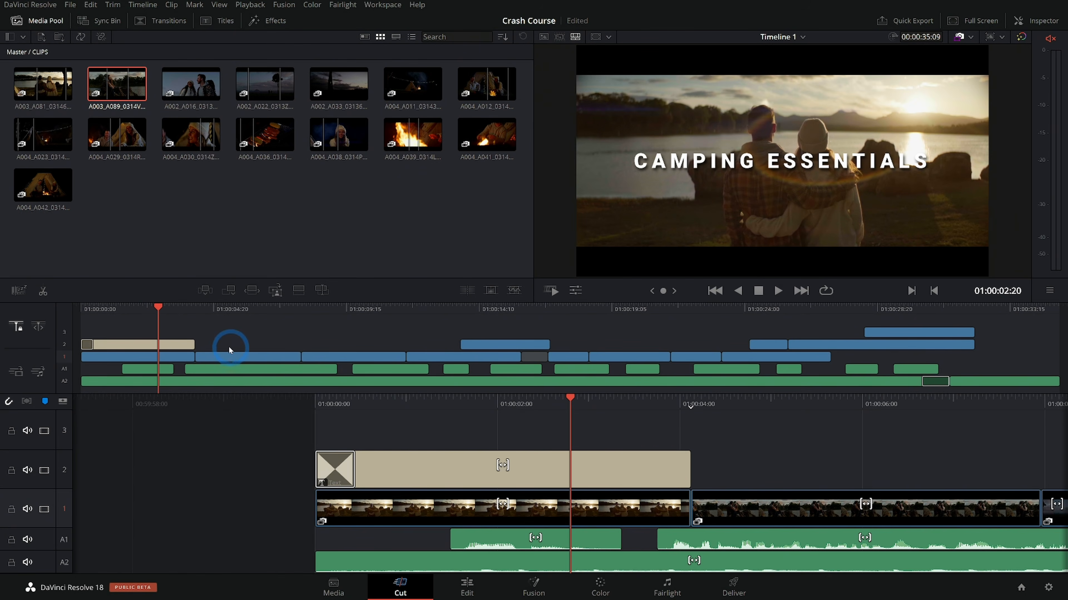
{"action": "left_click_drag", "start_coordinate": [686, 458], "coordinate": [638, 456]}
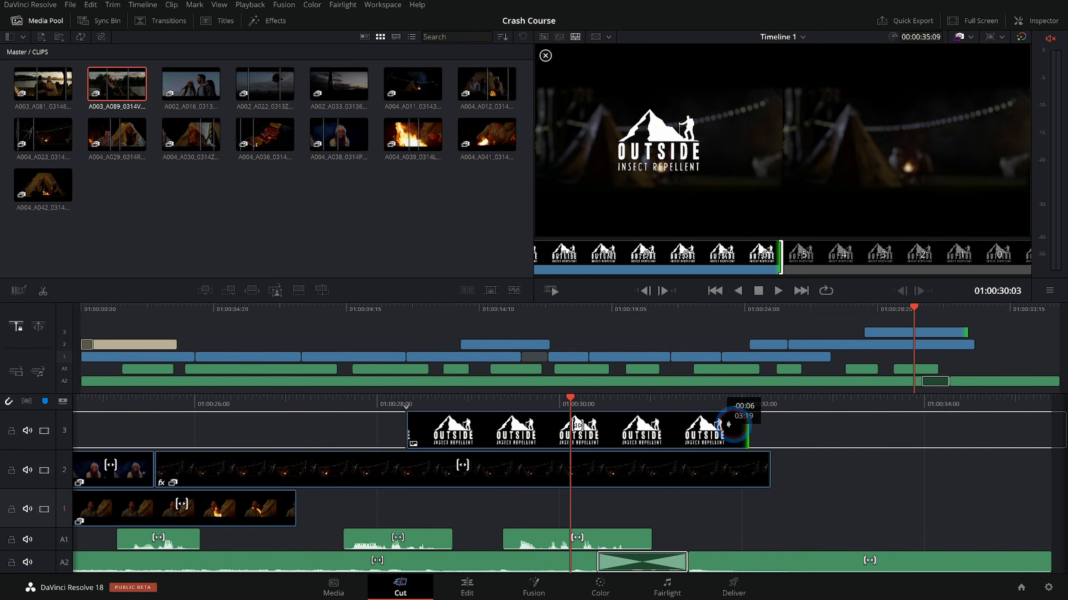
{"action": "left_click_drag", "start_coordinate": [674, 421], "coordinate": [599, 401]}
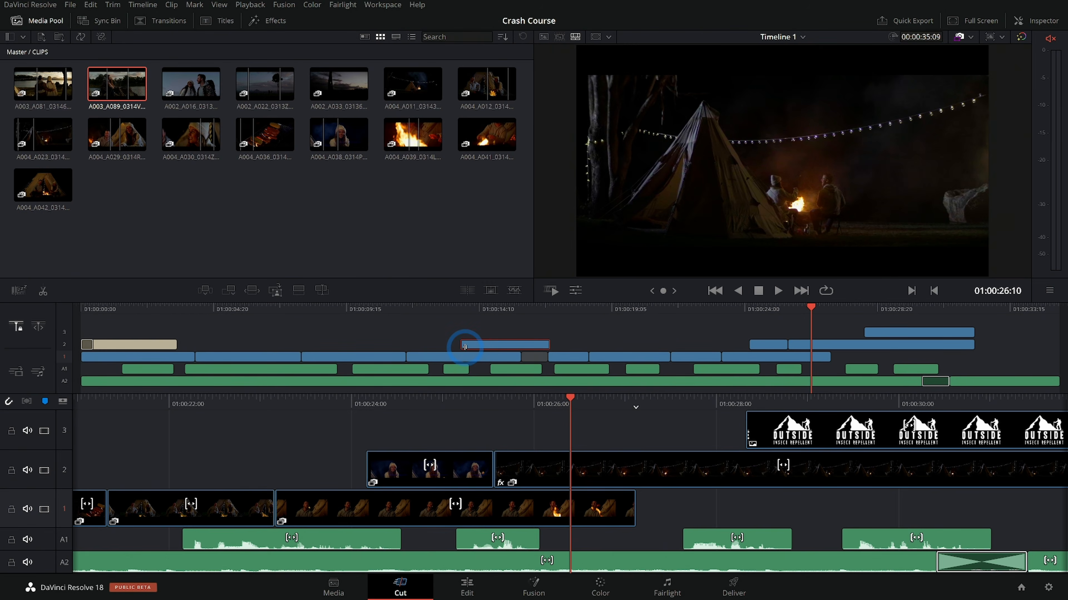
- Try to trim the start of the first tent clip on track 2 and move the lone-tree clip to the end of that track
{"action": "left_click_drag", "start_coordinate": [463, 346], "coordinate": [486, 345]}
{"action": "left_click", "coordinate": [352, 346]}
{"action": "left_click", "coordinate": [364, 358]}
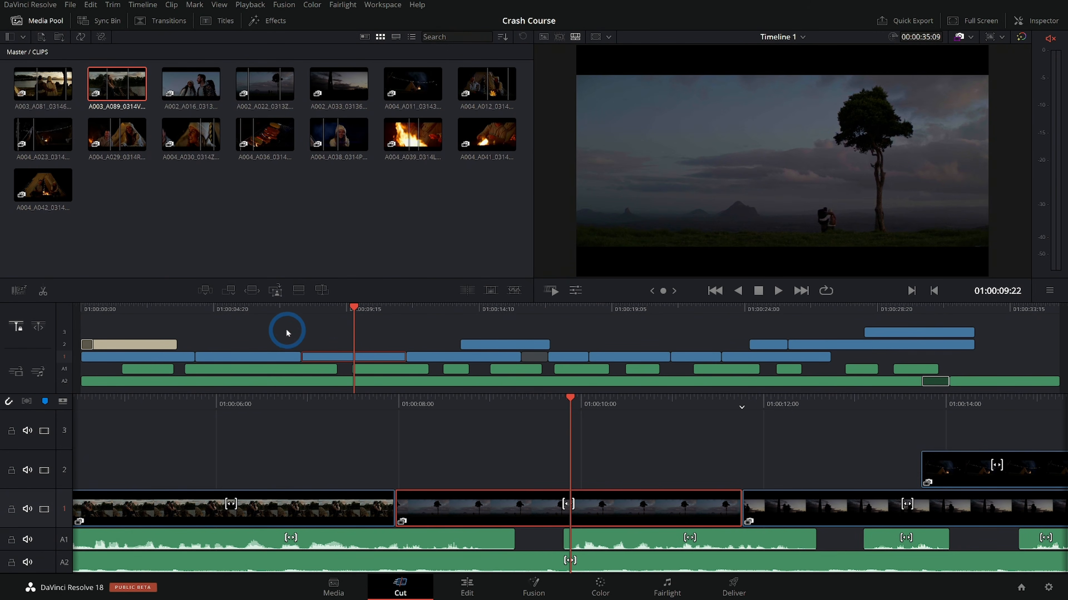
{"action": "left_click_drag", "start_coordinate": [336, 357], "coordinate": [1010, 347]}
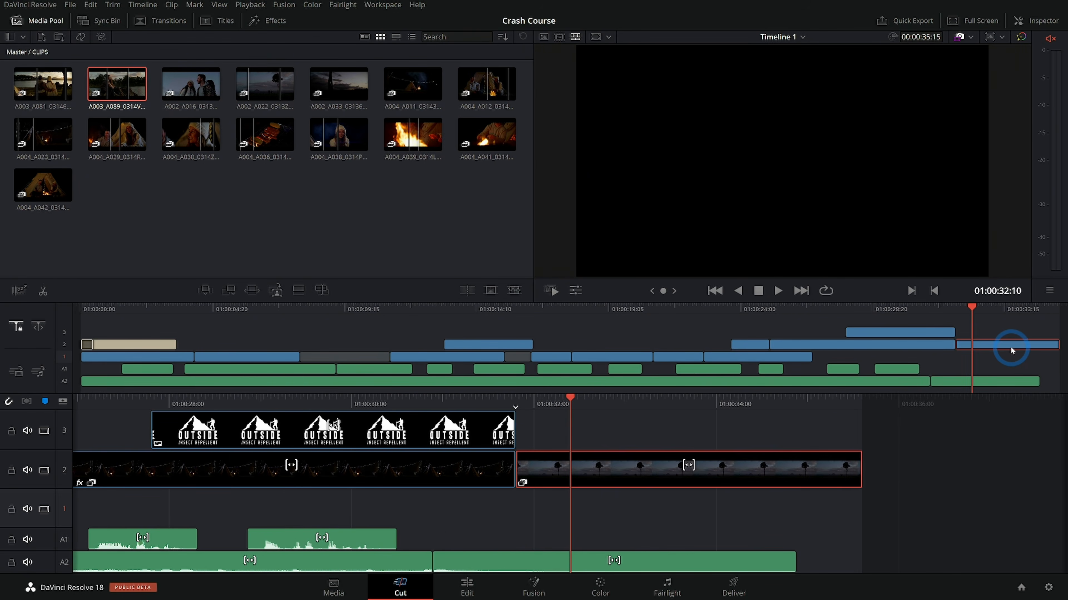
{"action": "left_click_drag", "start_coordinate": [859, 469], "coordinate": [742, 365]}
- On the Edit page, try rippling the end of A003_A081_03146T_001.R3D earlier in trim mode, undo it, and return to normal selection mode
{"action": "left_click_drag", "start_coordinate": [243, 310], "coordinate": [314, 317]}
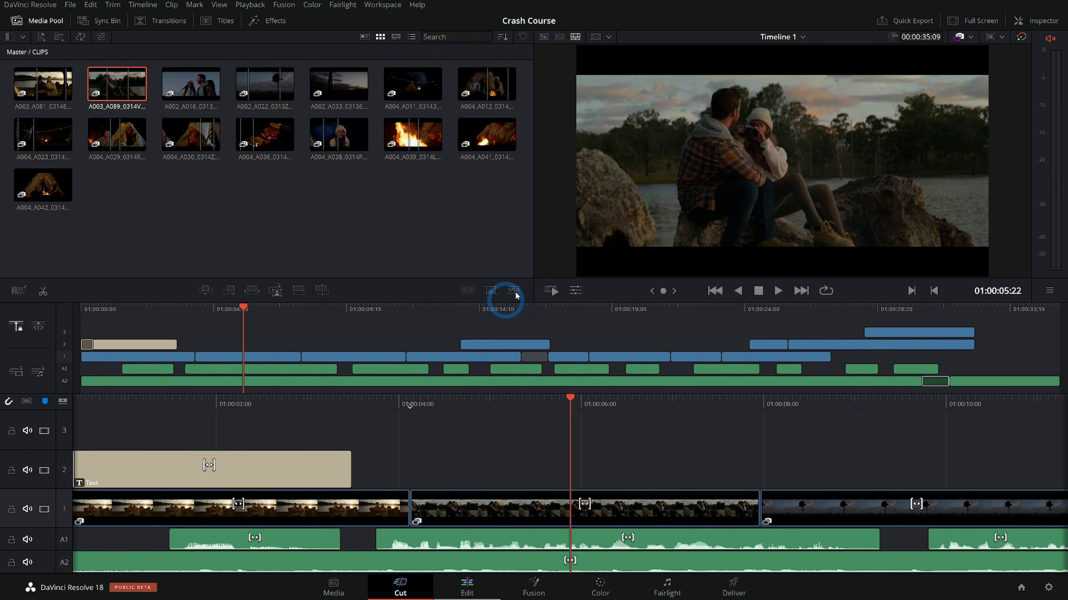
{"action": "left_click", "coordinate": [460, 267]}
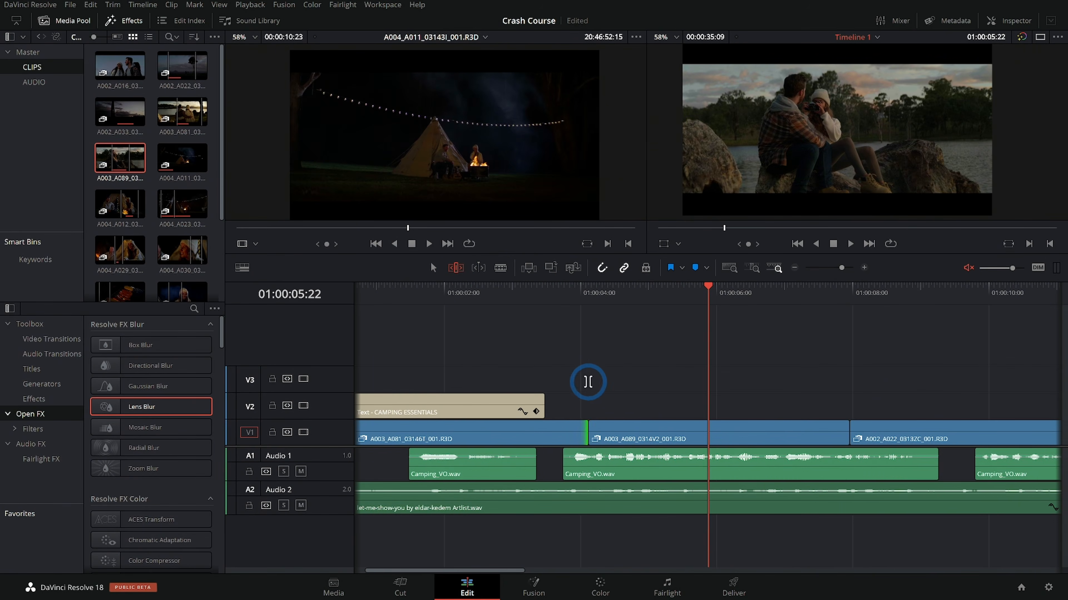
{"action": "left_click_drag", "start_coordinate": [580, 428], "coordinate": [496, 432]}
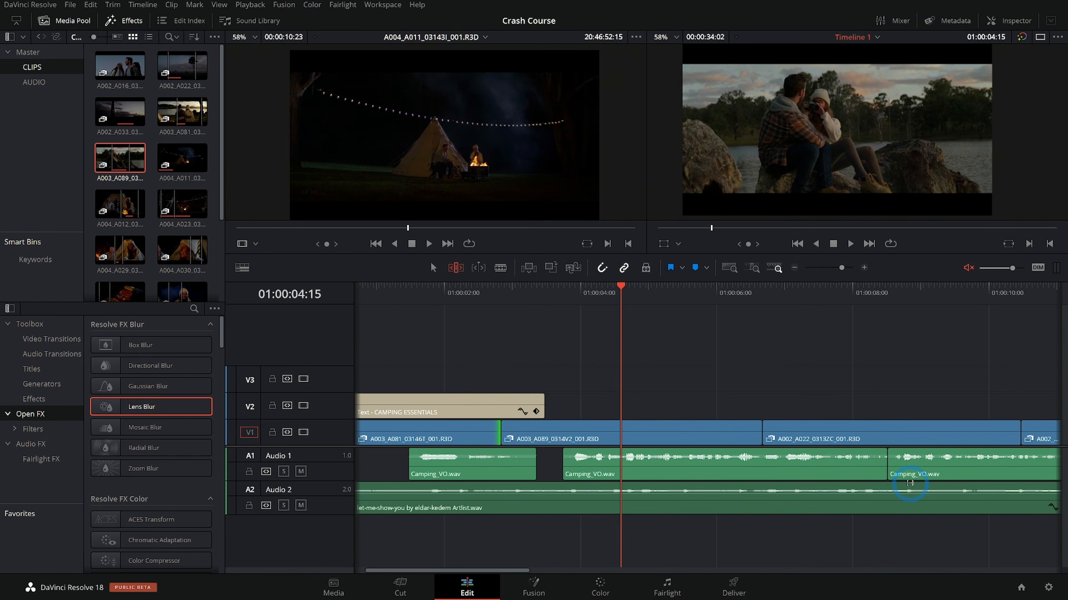
{"action": "key", "text": "ctrl+z"}
{"action": "left_click", "coordinate": [433, 267]}
{"action": "left_click", "coordinate": [489, 547]}
- On the Cut page, ripple-trim the end of the second video clip on track 1 to a length of about 1.4 seconds
{"action": "left_click", "coordinate": [412, 586]}
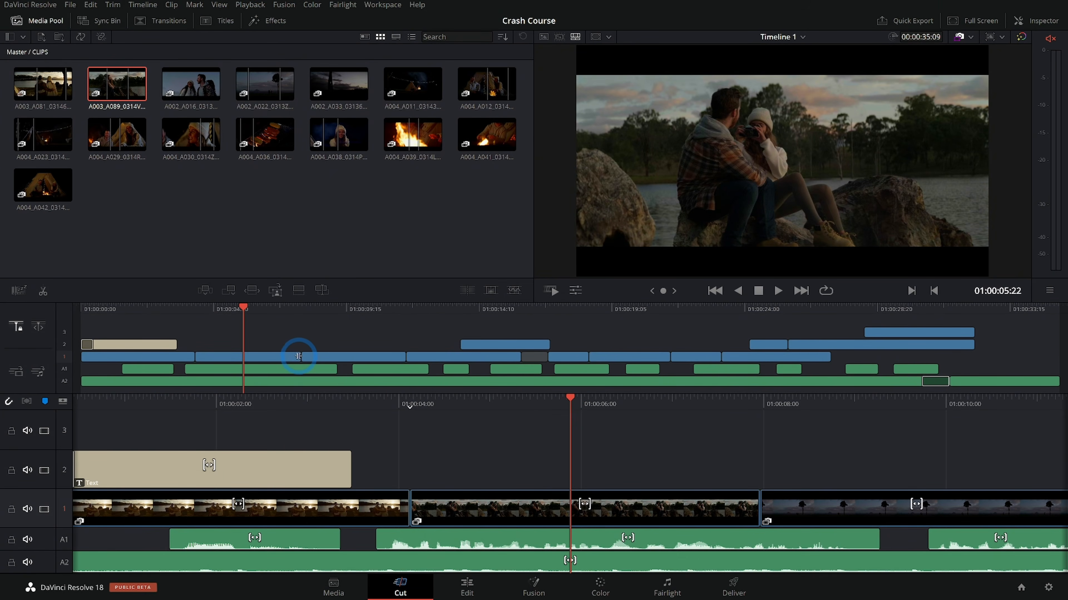
{"action": "left_click_drag", "start_coordinate": [297, 357], "coordinate": [233, 354]}
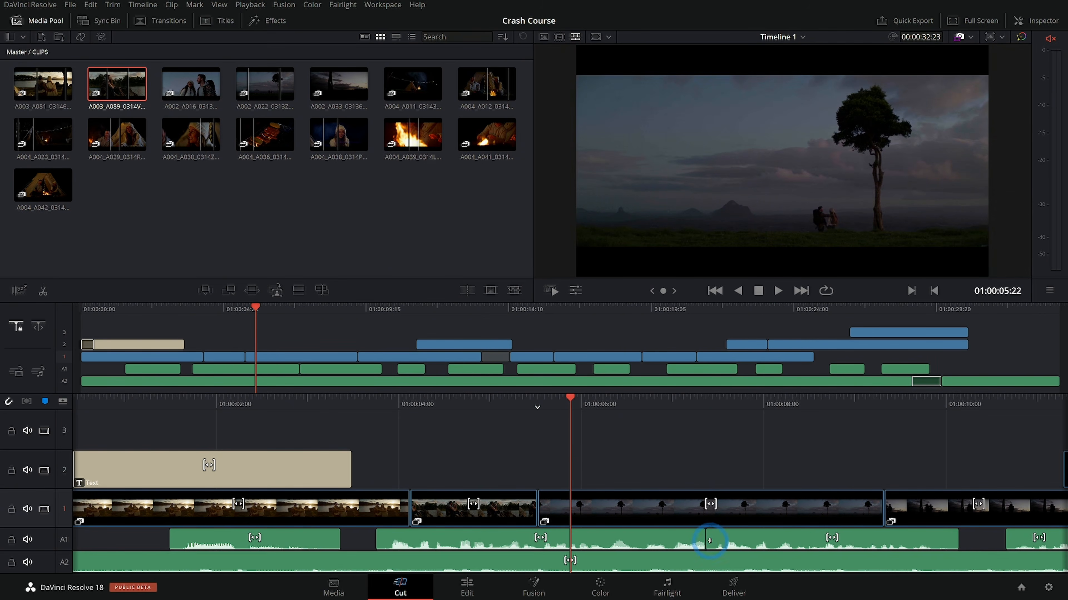
- Lengthen the second video clip on track 1 to about 3.8 seconds, rippling the following clips later
{"action": "left_click_drag", "start_coordinate": [710, 541], "coordinate": [700, 529]}
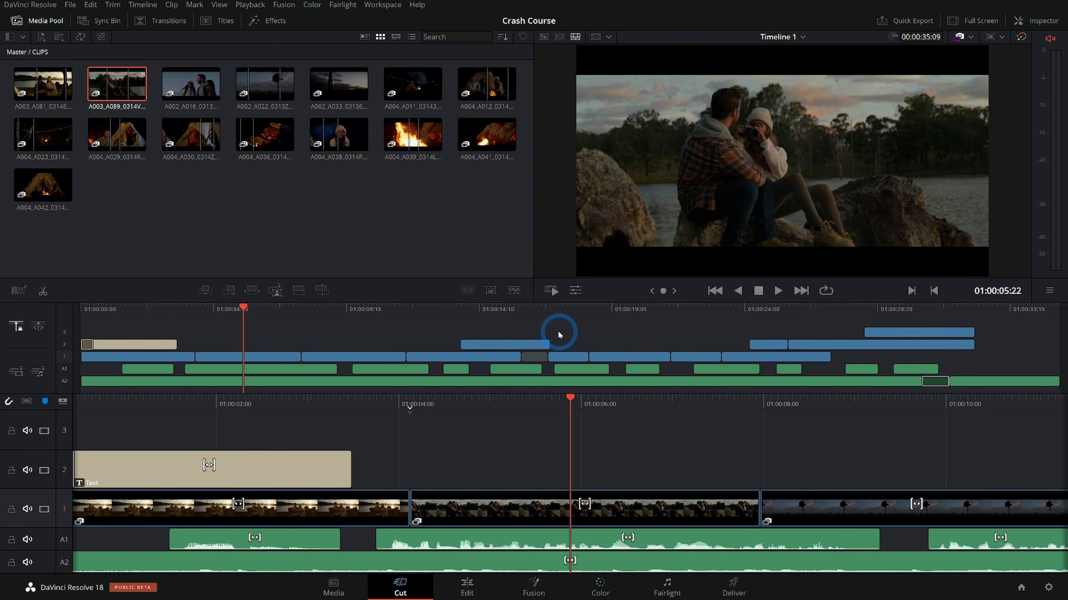
- Create a new empty timeline named Timeline 2 with the default settings and open the CLIPS bin
{"action": "right_click", "coordinate": [208, 198]}
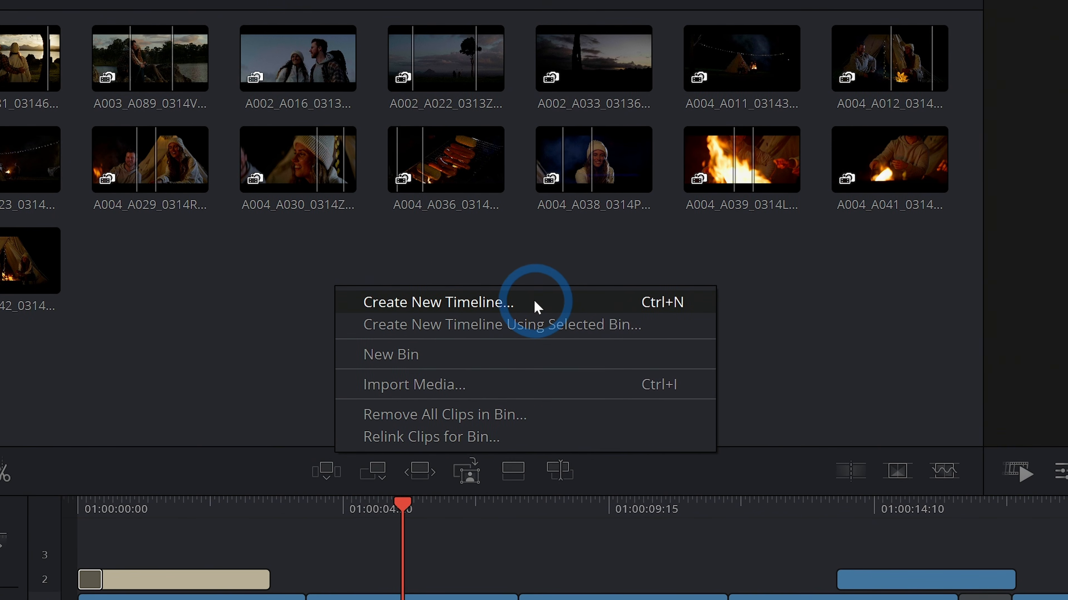
{"action": "left_click", "coordinate": [537, 307]}
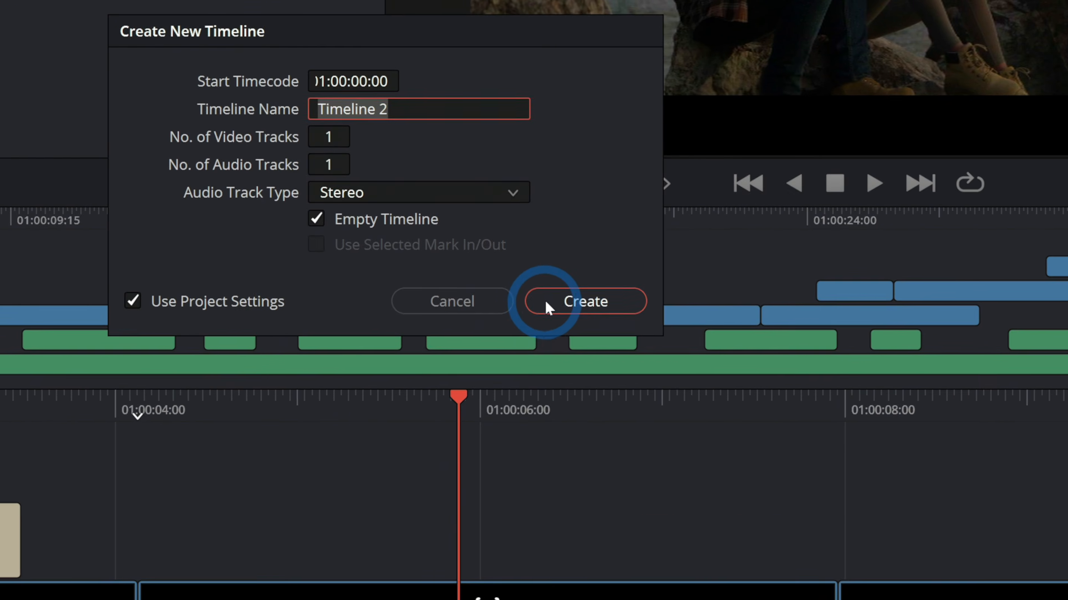
{"action": "left_click", "coordinate": [546, 307]}
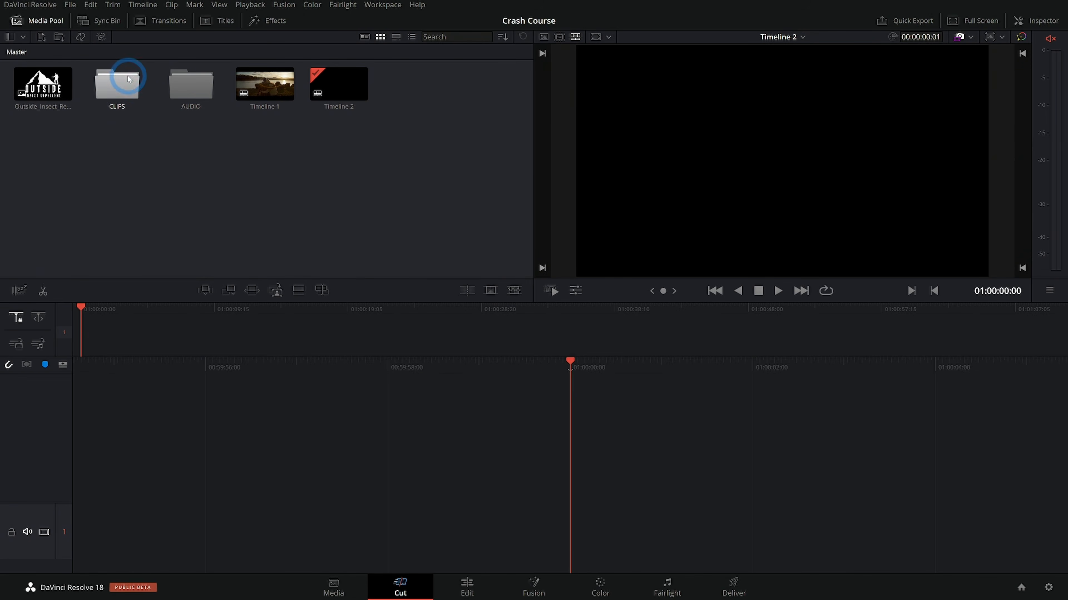
{"action": "double_click", "coordinate": [122, 82]}
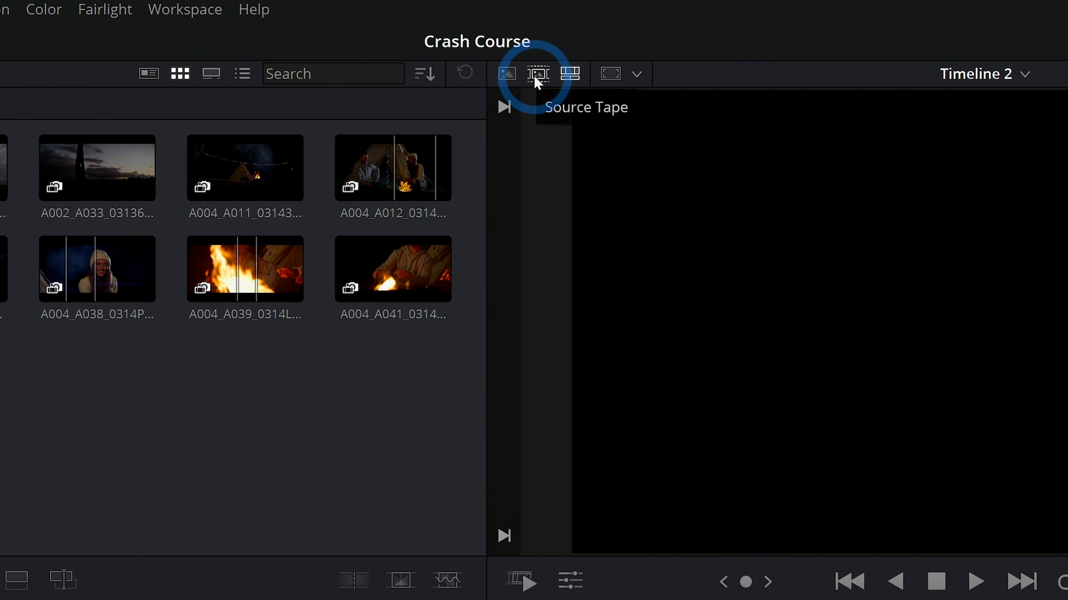
- View the CLIPS bin as a source tape, mark in and out ranges in five clips, and append each range to Timeline 2
{"action": "left_click", "coordinate": [559, 37]}
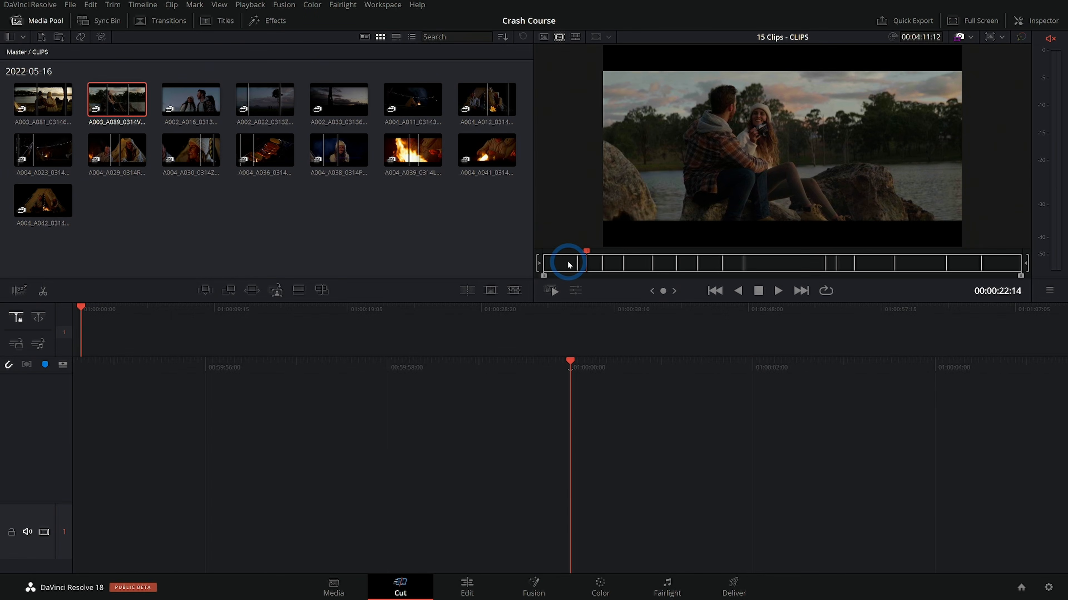
{"action": "left_click", "coordinate": [562, 263]}
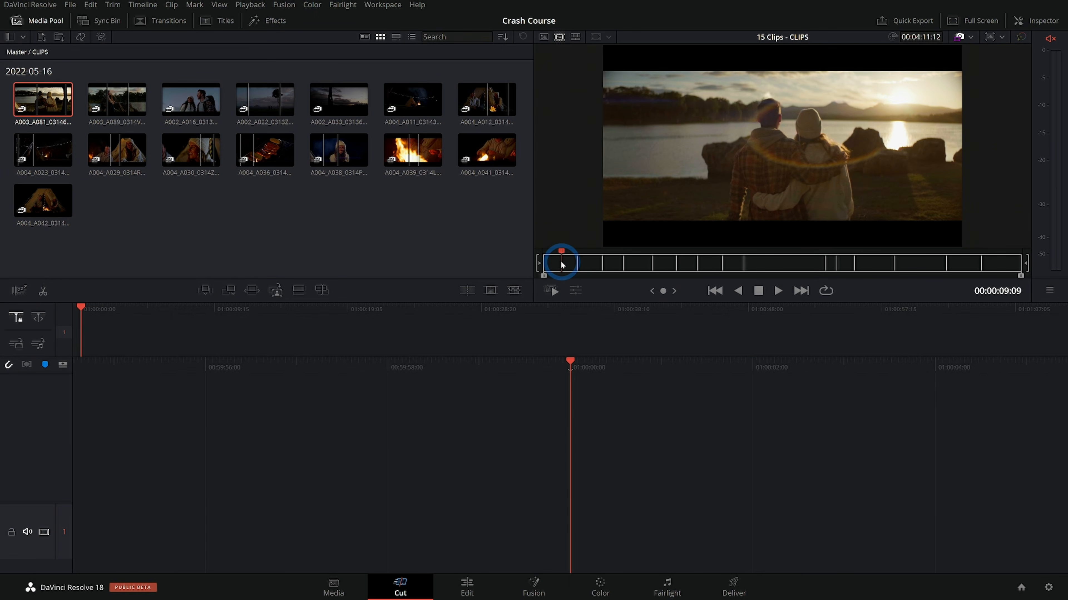
{"action": "left_click_drag", "start_coordinate": [561, 263], "coordinate": [669, 264]}
{"action": "key", "text": "i"}
{"action": "key", "text": "o"}
{"action": "key", "text": "shift+F12"}
{"action": "key", "text": "i"}
{"action": "key", "text": "o"}
{"action": "key", "text": "shift+F12"}
{"action": "key", "text": "i"}
{"action": "key", "text": "o"}
{"action": "key", "text": "shift+F12"}
{"action": "key", "text": "i"}
{"action": "key", "text": "o"}
{"action": "key", "text": "shift+F12"}
{"action": "key", "text": "i"}
{"action": "key", "text": "o"}
{"action": "key", "text": "shift+F12"}
- Append further marked ranges from the later source tape clips to Timeline 2 and scrub through the assembled cut
{"action": "left_click_drag", "start_coordinate": [669, 264], "coordinate": [690, 265]}
{"action": "key", "text": "i"}
{"action": "key", "text": "o"}
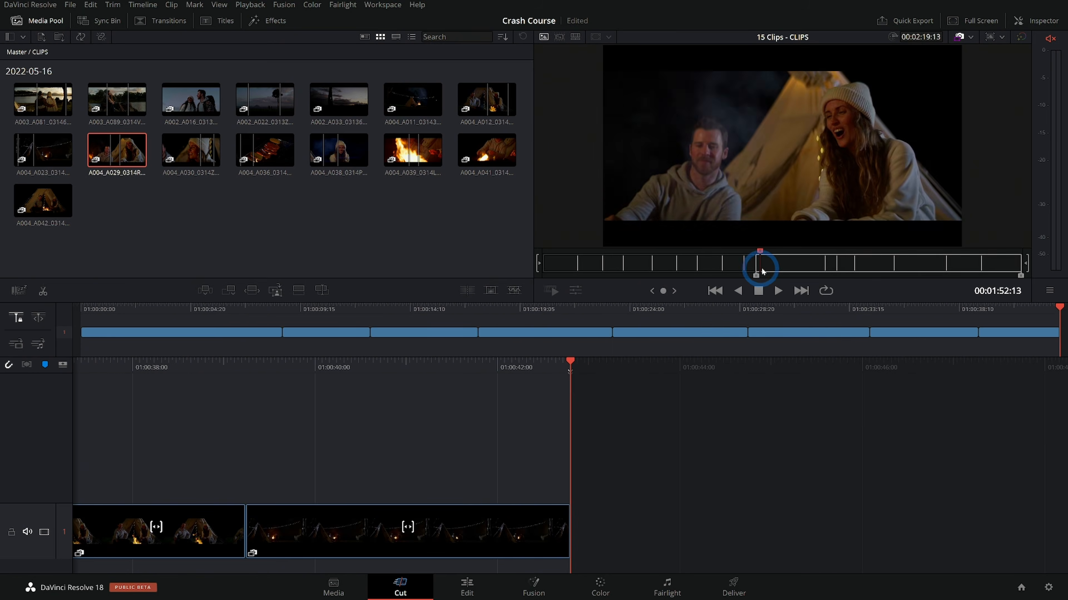
{"action": "key", "text": "i"}
{"action": "left_click_drag", "start_coordinate": [753, 263], "coordinate": [784, 267]}
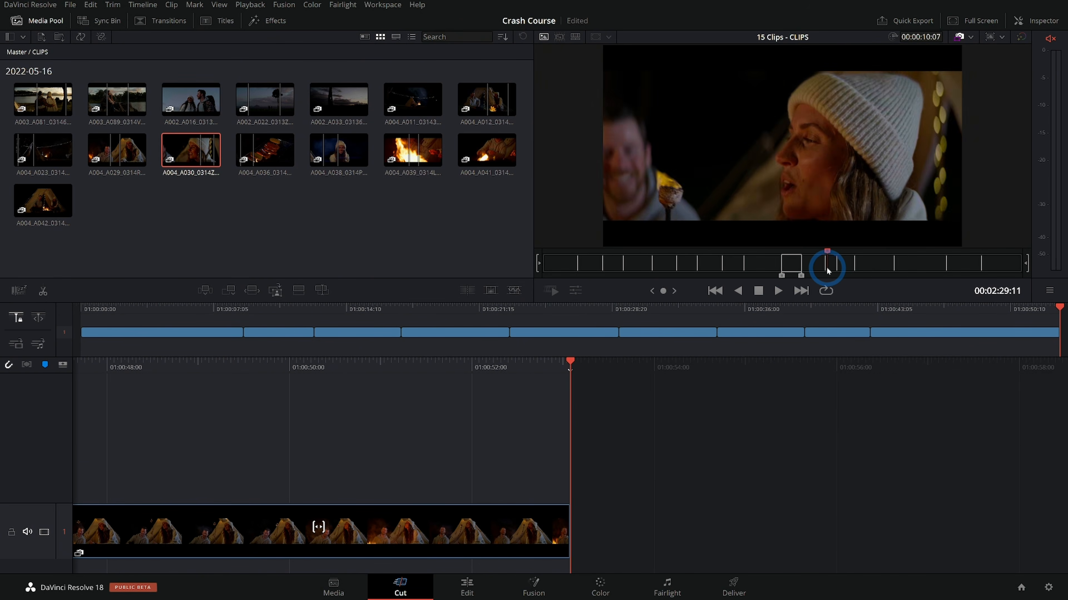
{"action": "left_click_drag", "start_coordinate": [827, 269], "coordinate": [829, 268]}
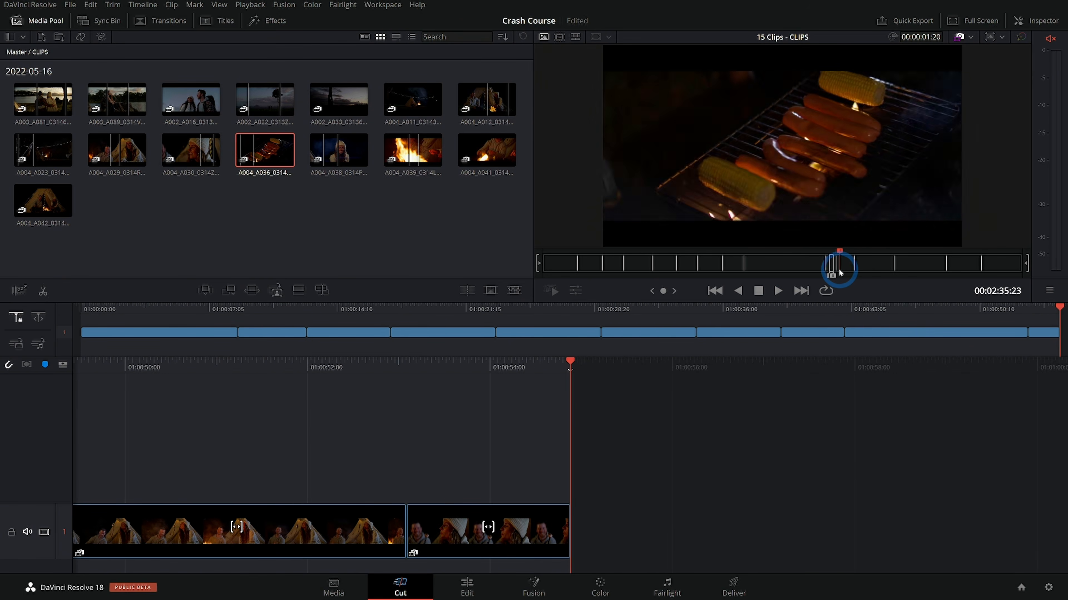
{"action": "left_click_drag", "start_coordinate": [839, 269], "coordinate": [839, 268]}
{"action": "left_click", "coordinate": [764, 313]}
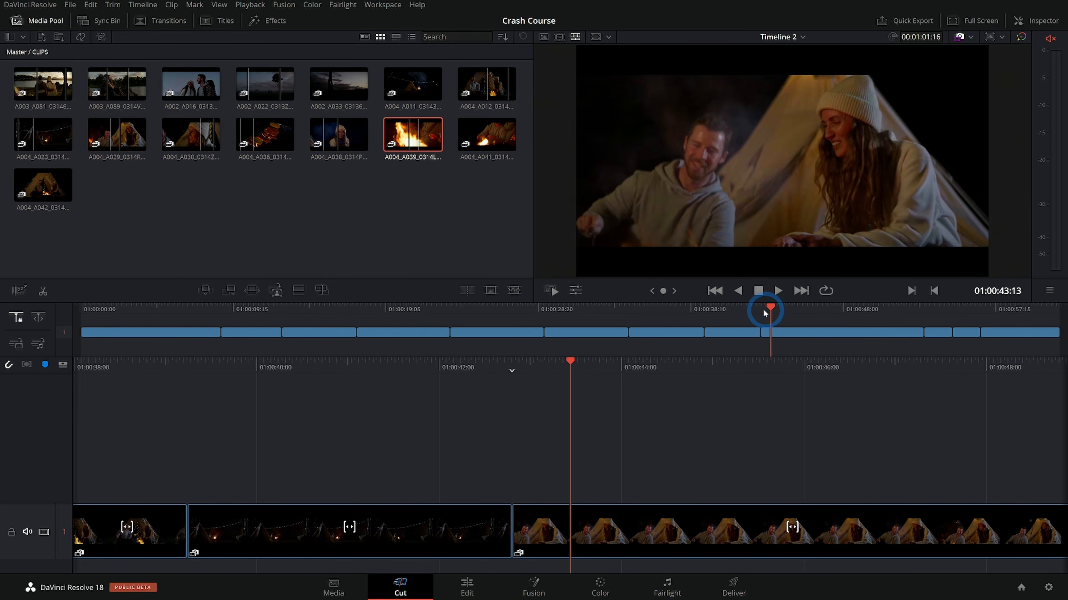
{"action": "left_click_drag", "start_coordinate": [764, 313], "coordinate": [721, 315]}
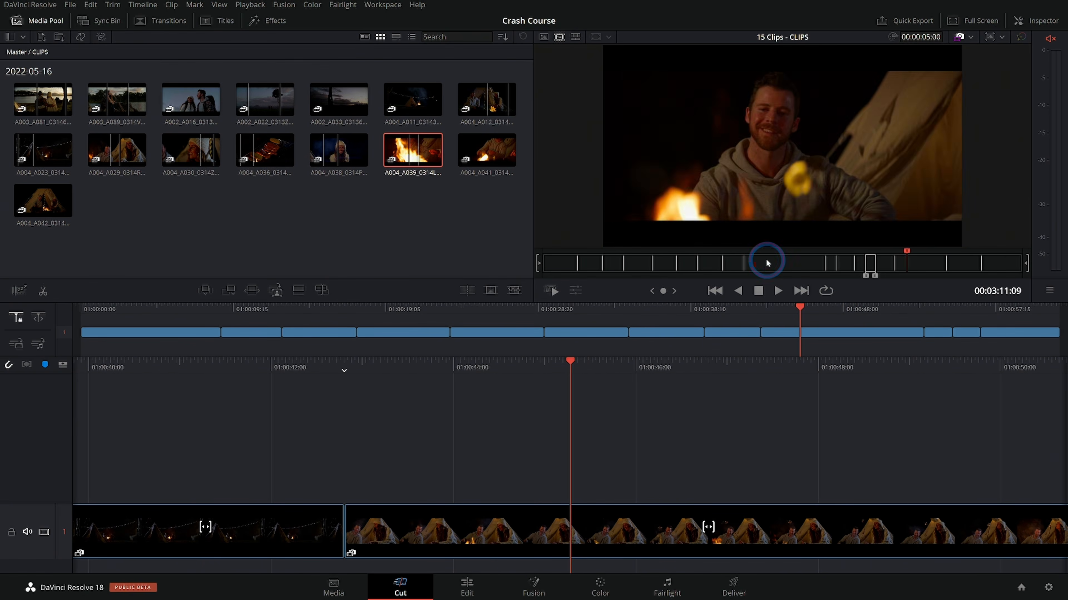
- Scrub the campfire couple clip A004_A029 in the source tape, examine the Edit page for comparison, and return to the Cut page
{"action": "left_click_drag", "start_coordinate": [766, 258], "coordinate": [784, 264]}
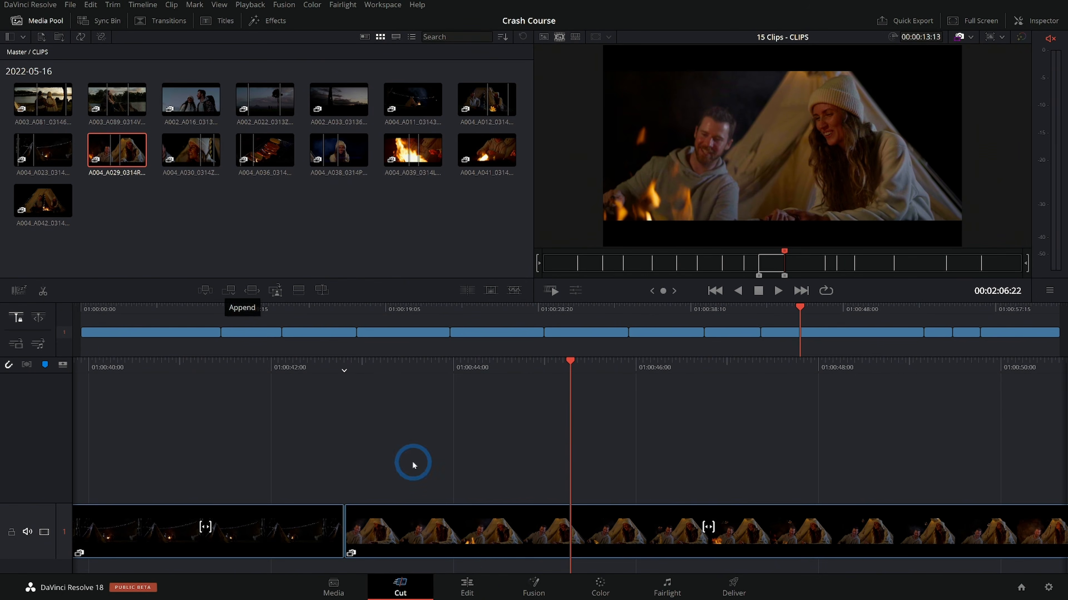
{"action": "left_click", "coordinate": [467, 586]}
{"action": "left_click_drag", "start_coordinate": [622, 258], "coordinate": [915, 145]}
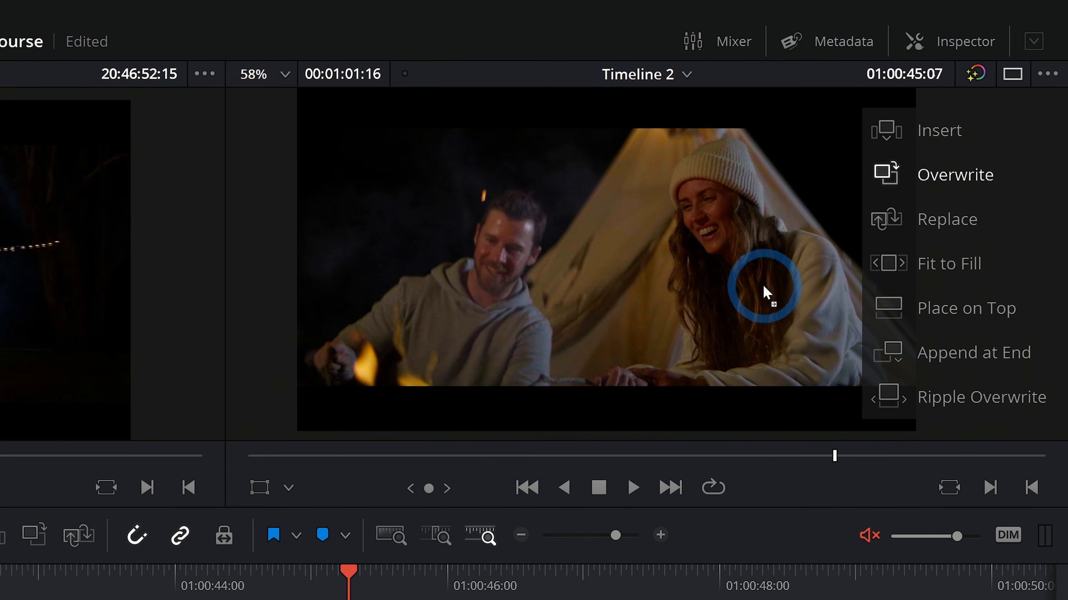
{"action": "left_click_drag", "start_coordinate": [764, 292], "coordinate": [764, 295]}
{"action": "left_click", "coordinate": [400, 587]}
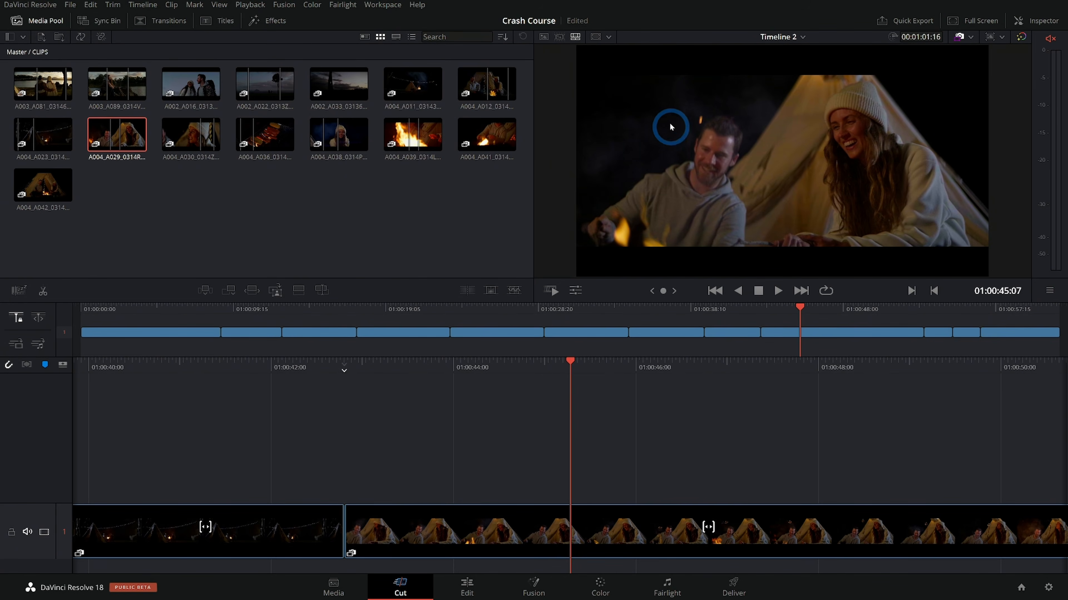
- Switch the viewer back to the source tape and go to the lone-tree clip A002_A022
{"action": "left_click", "coordinate": [559, 37]}
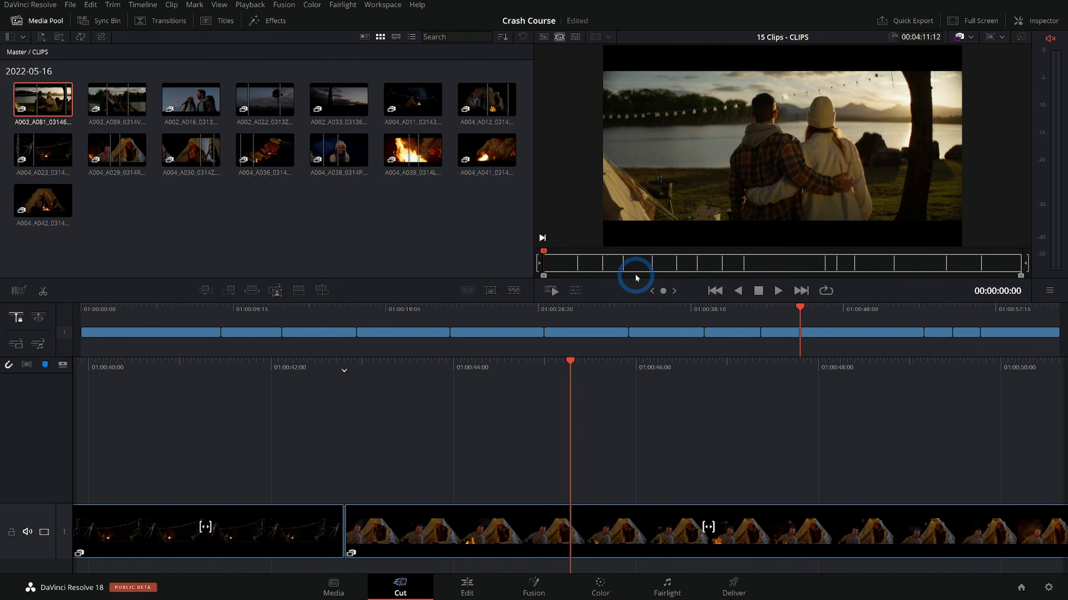
{"action": "left_click", "coordinate": [646, 264]}
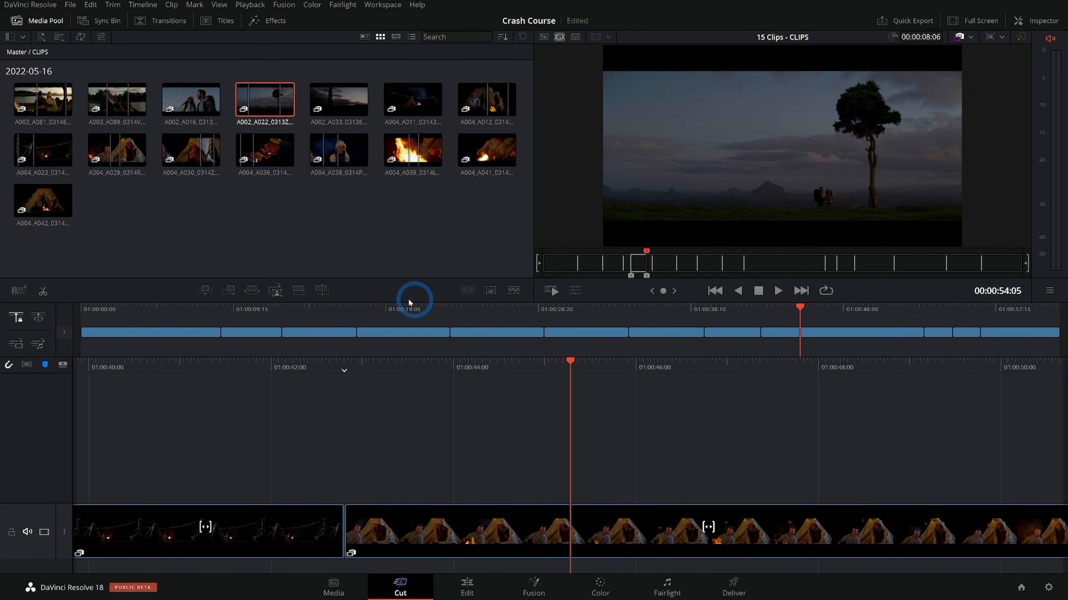
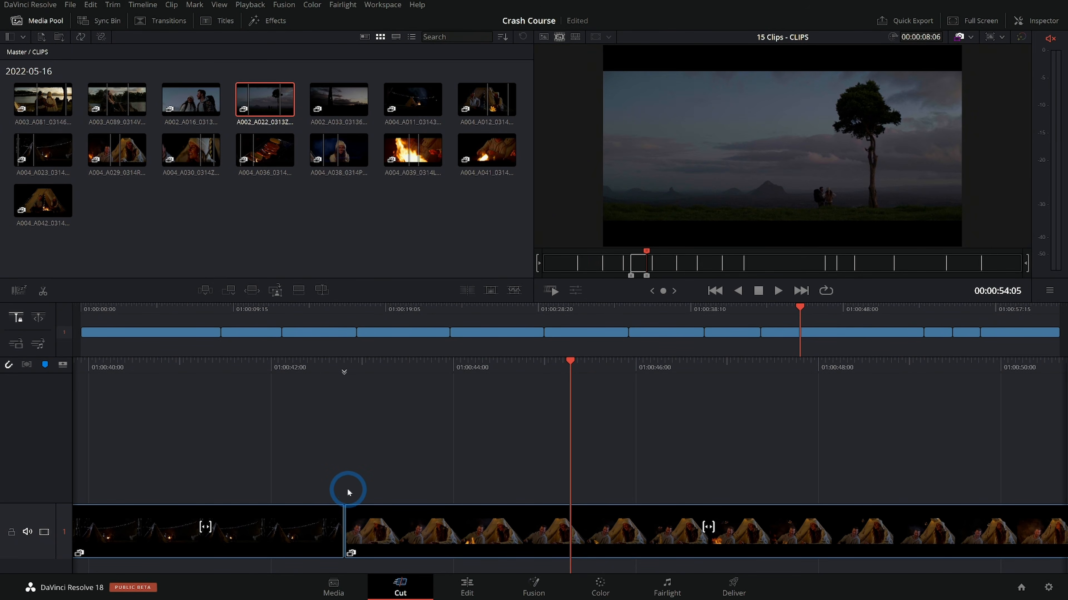
- Smart-insert the marked lone-tree range at the nearest edit, just before the tent campfire clip in Timeline 2, and scrub over it
{"action": "left_click", "coordinate": [205, 291]}
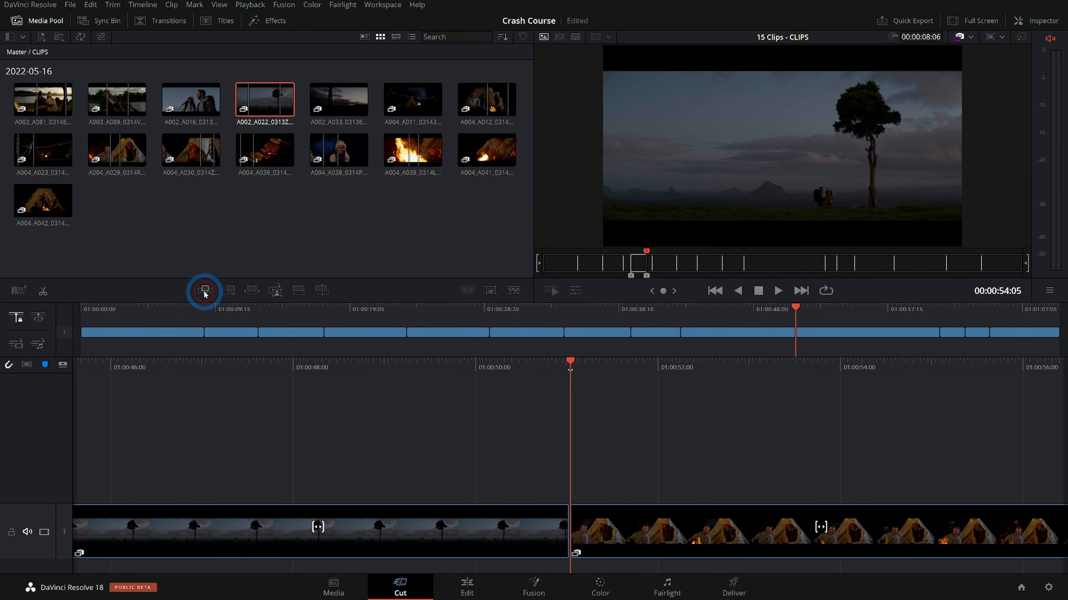
{"action": "left_click", "coordinate": [405, 384]}
{"action": "left_click_drag", "start_coordinate": [750, 325], "coordinate": [724, 316]}
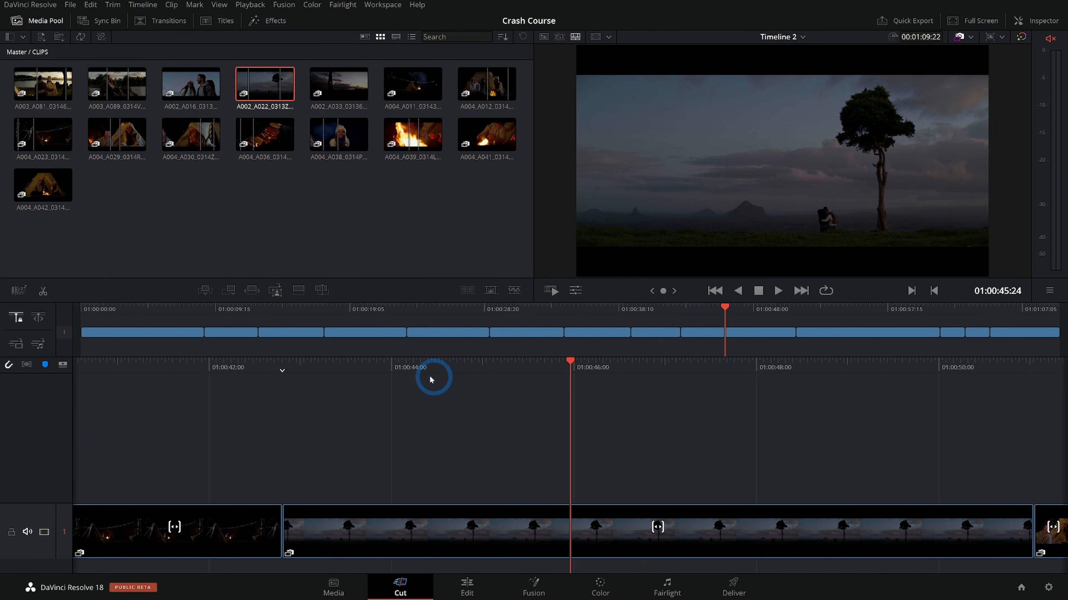
- Add a dissolve at the early cut from the couple clip to the lone-tree clip, around 01:00:17:09 in Timeline 2
{"action": "left_click", "coordinate": [748, 322]}
{"action": "left_click_drag", "start_coordinate": [522, 324], "coordinate": [366, 331]}
{"action": "left_click_drag", "start_coordinate": [569, 362], "coordinate": [842, 362]}
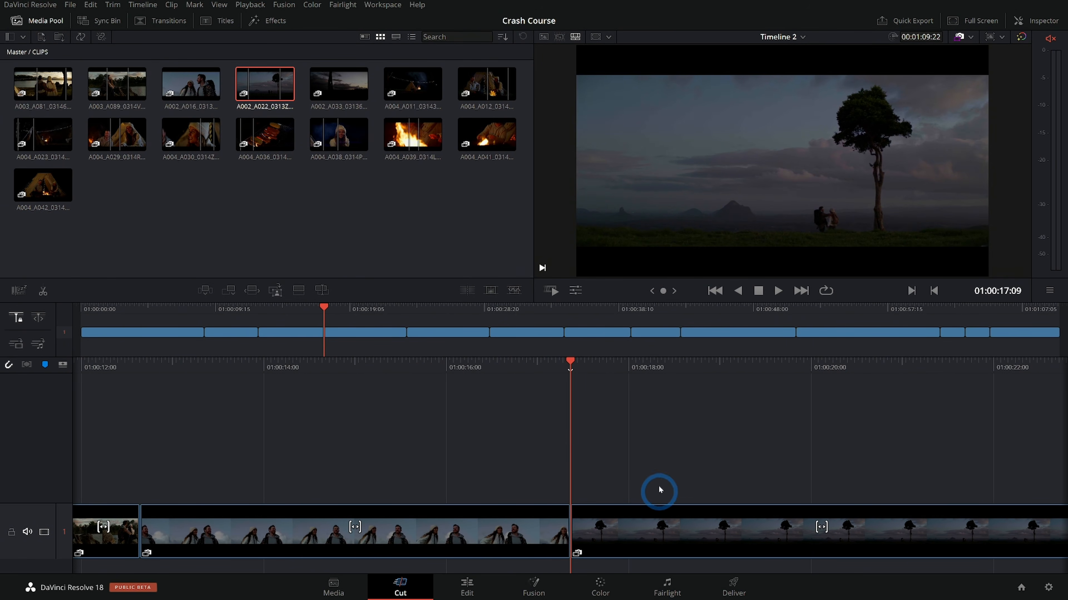
{"action": "left_click_drag", "start_coordinate": [690, 375], "coordinate": [625, 367]}
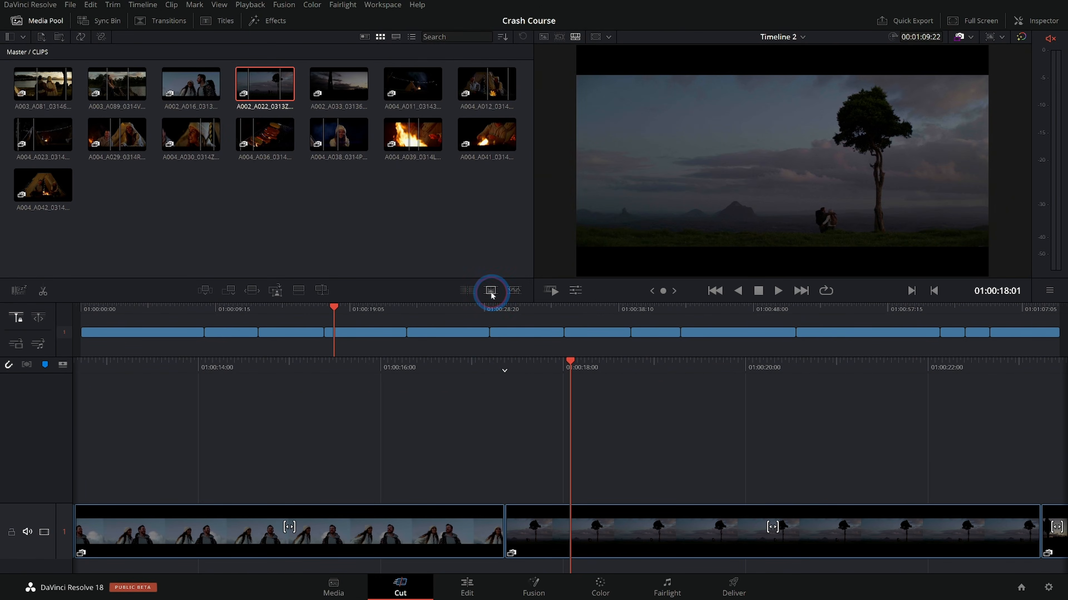
{"action": "left_click", "coordinate": [490, 291]}
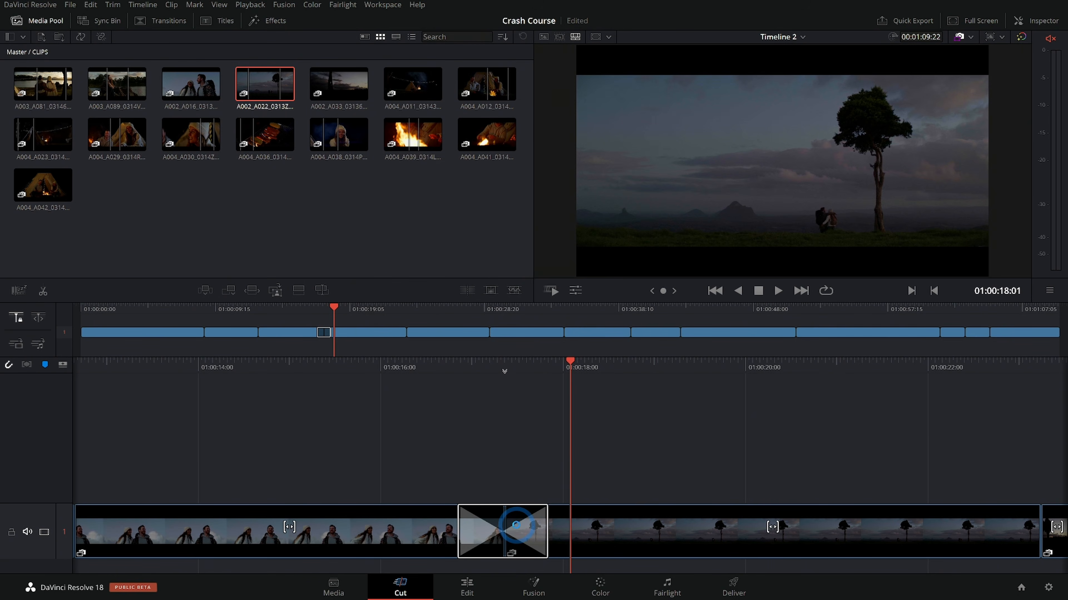
- Try a dissolve on the cut at the end of the early lone-tree clip, and turn it back into a plain cut
{"action": "left_click_drag", "start_coordinate": [357, 313], "coordinate": [387, 318]}
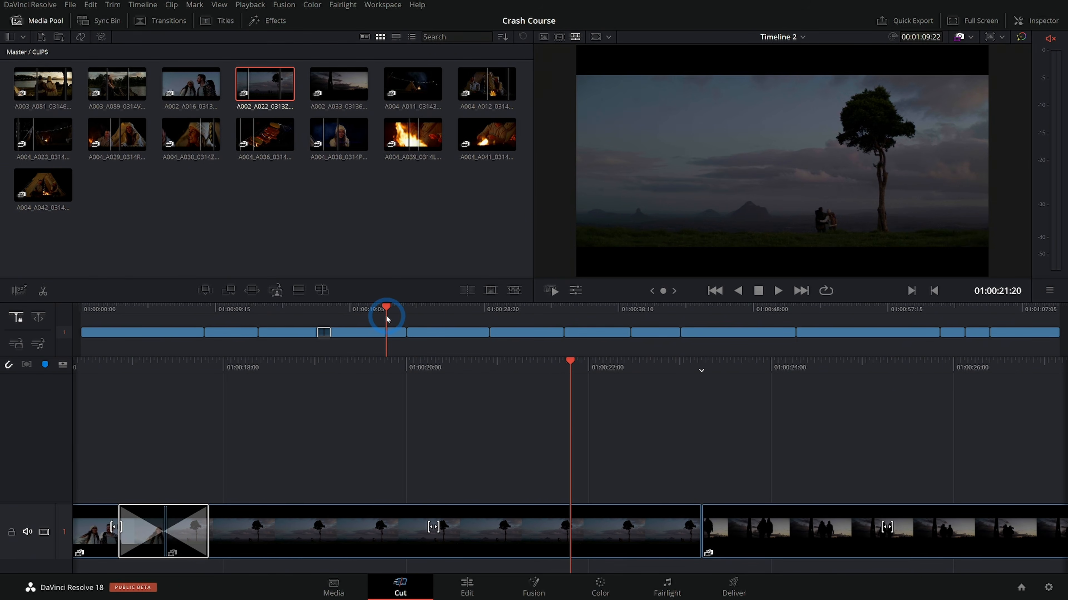
{"action": "left_click", "coordinate": [490, 291]}
{"action": "left_click", "coordinate": [681, 511]}
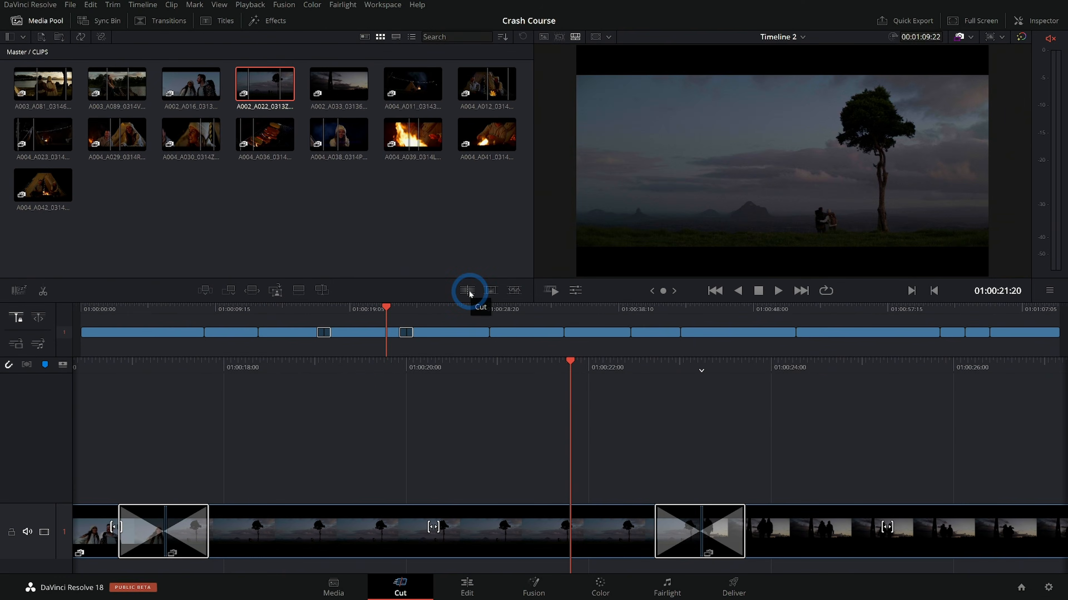
{"action": "left_click", "coordinate": [469, 292]}
{"action": "left_click_drag", "start_coordinate": [912, 325], "coordinate": [957, 328]}
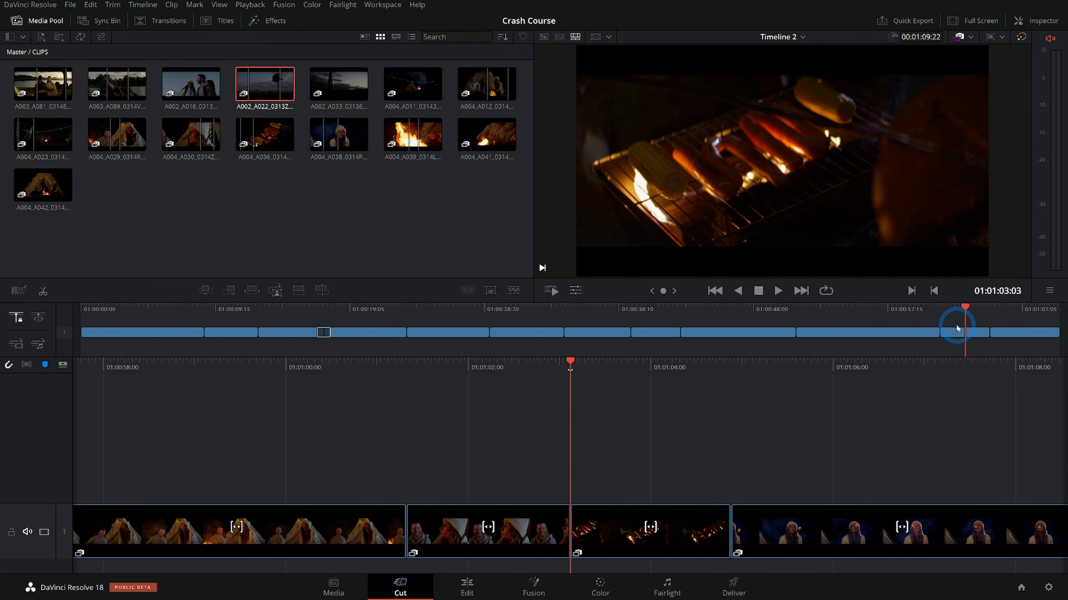
- Return to the Master bin and import the Resolve bin file Chapter 06 - Cut Page.drb from the Desktop
{"action": "double_click", "coordinate": [332, 218]}
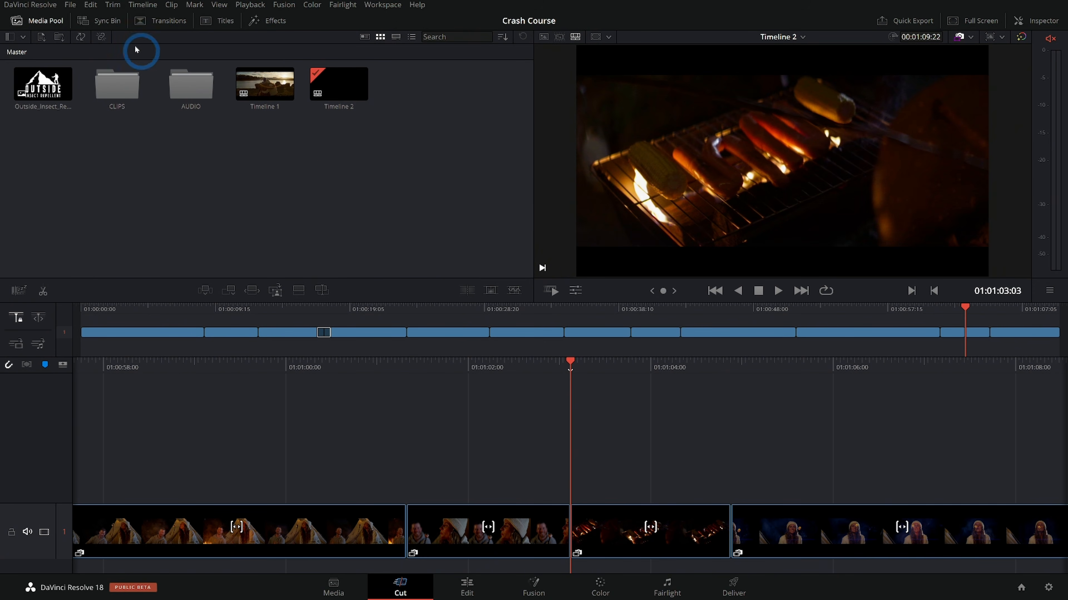
{"action": "left_click", "coordinate": [71, 5]}
{"action": "mouse_move", "coordinate": [126, 118]}
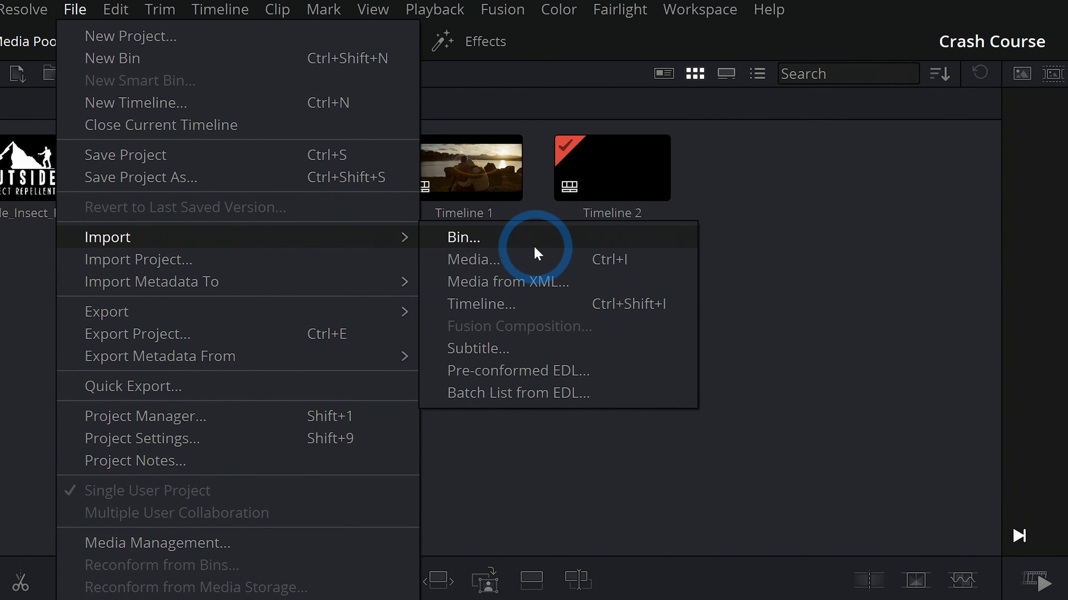
{"action": "left_click", "coordinate": [535, 248]}
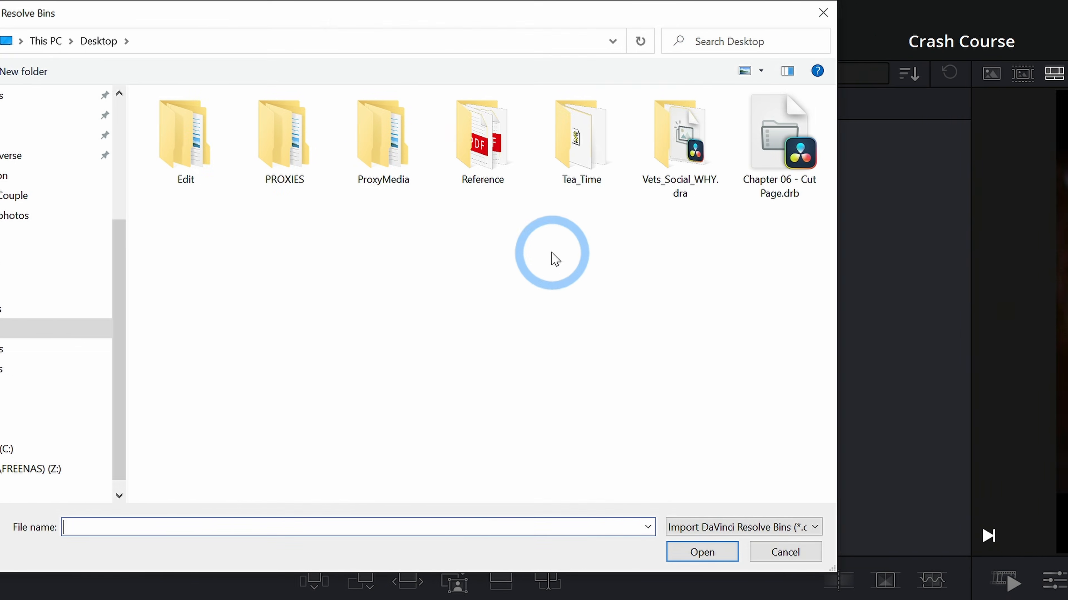
{"action": "left_click", "coordinate": [819, 166]}
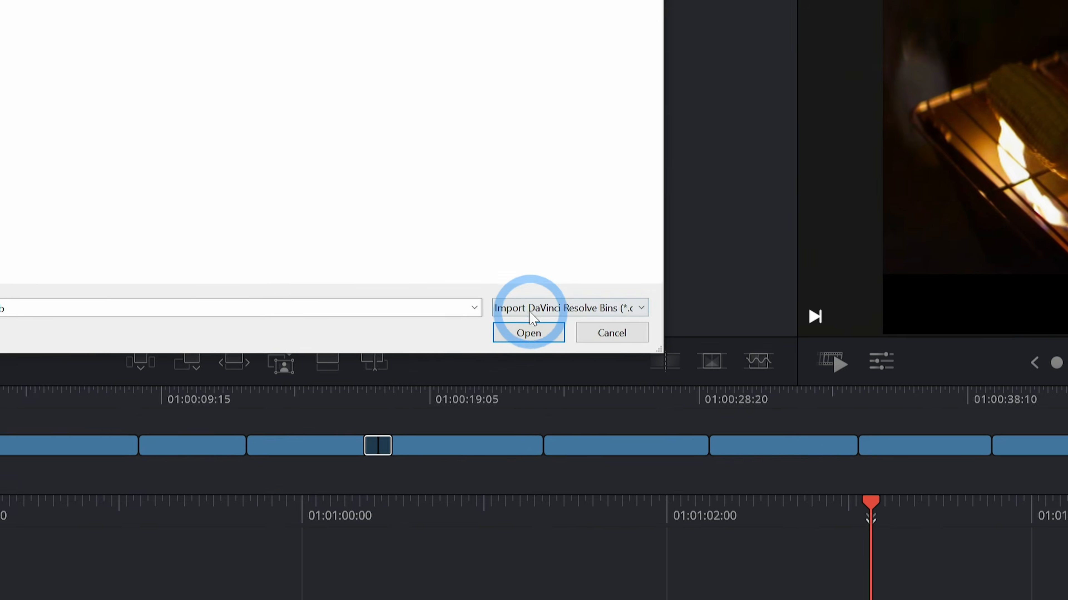
{"action": "left_click", "coordinate": [529, 323]}
- Open the _Cut_Page_Start timeline from the Chapter 06 - Cut Page bin, and preview the clips inside its Cut Page Media bin
{"action": "double_click", "coordinate": [275, 80]}
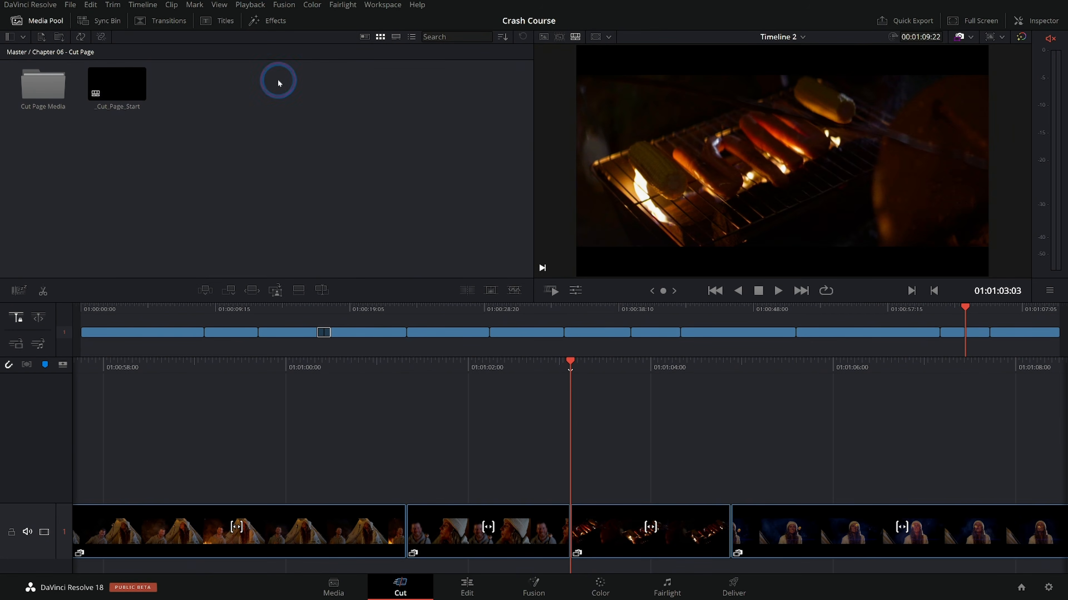
{"action": "double_click", "coordinate": [116, 89]}
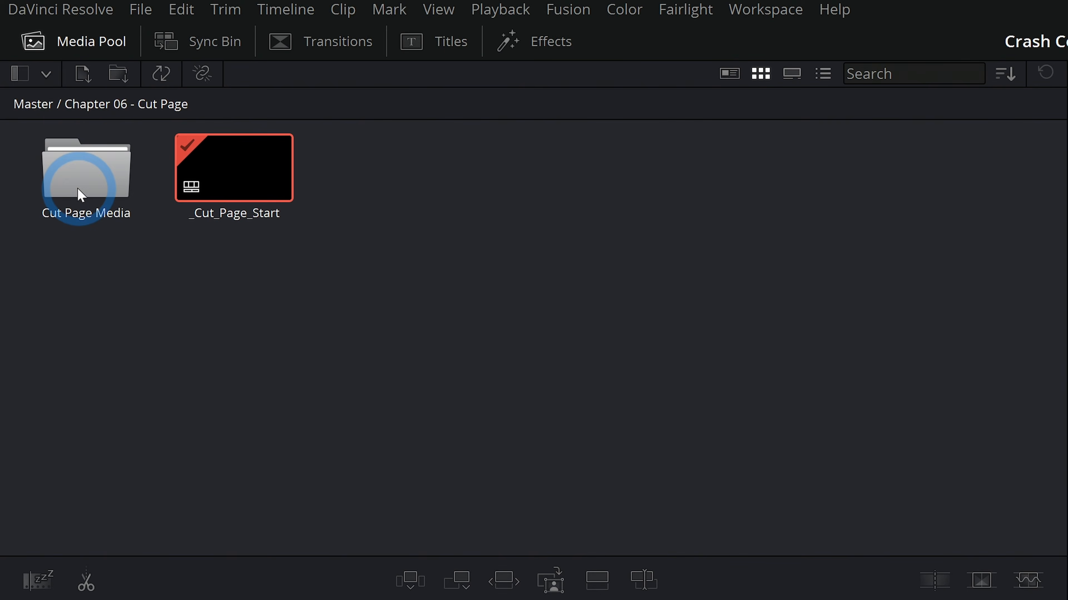
{"action": "double_click", "coordinate": [79, 194]}
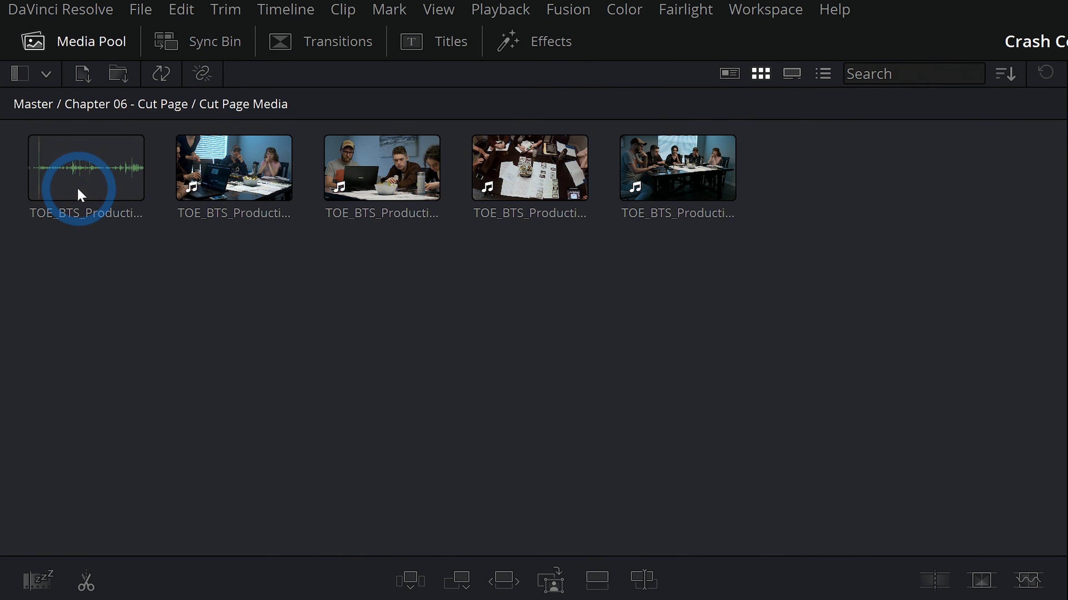
{"action": "left_click", "coordinate": [82, 206]}
{"action": "left_click", "coordinate": [119, 237]}
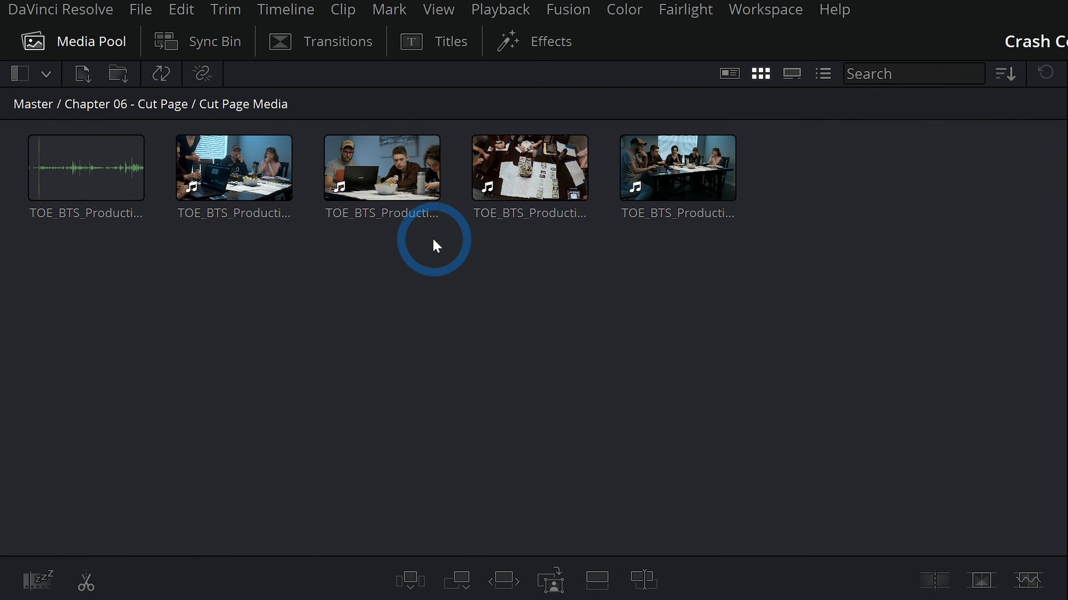
{"action": "left_click", "coordinate": [547, 189]}
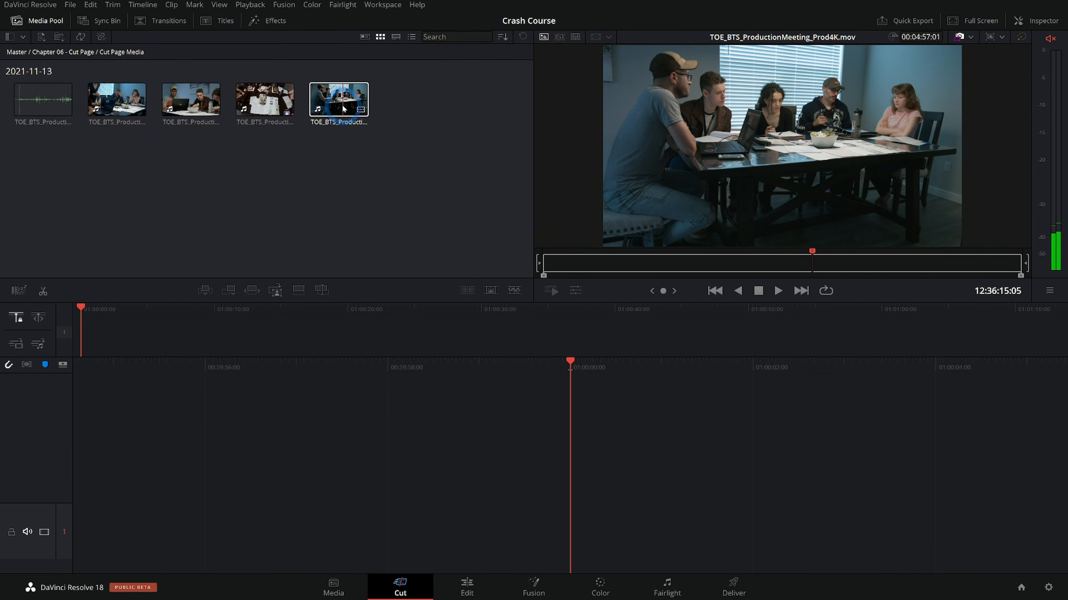
- Select all five production meeting clips and synchronize them by audio
{"action": "key", "text": "ctrl+a"}
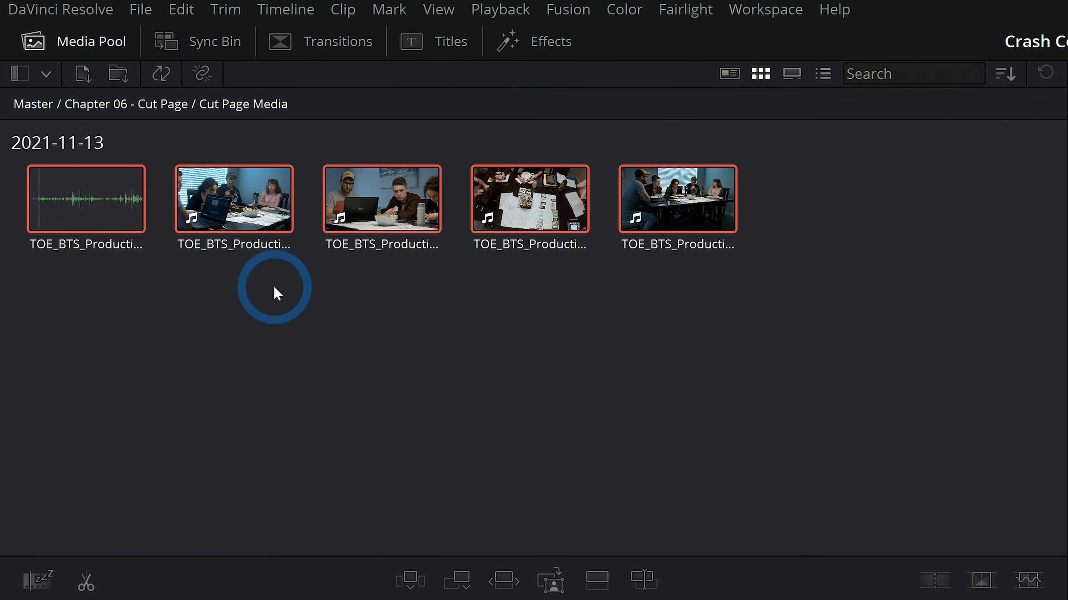
{"action": "left_click", "coordinate": [161, 74]}
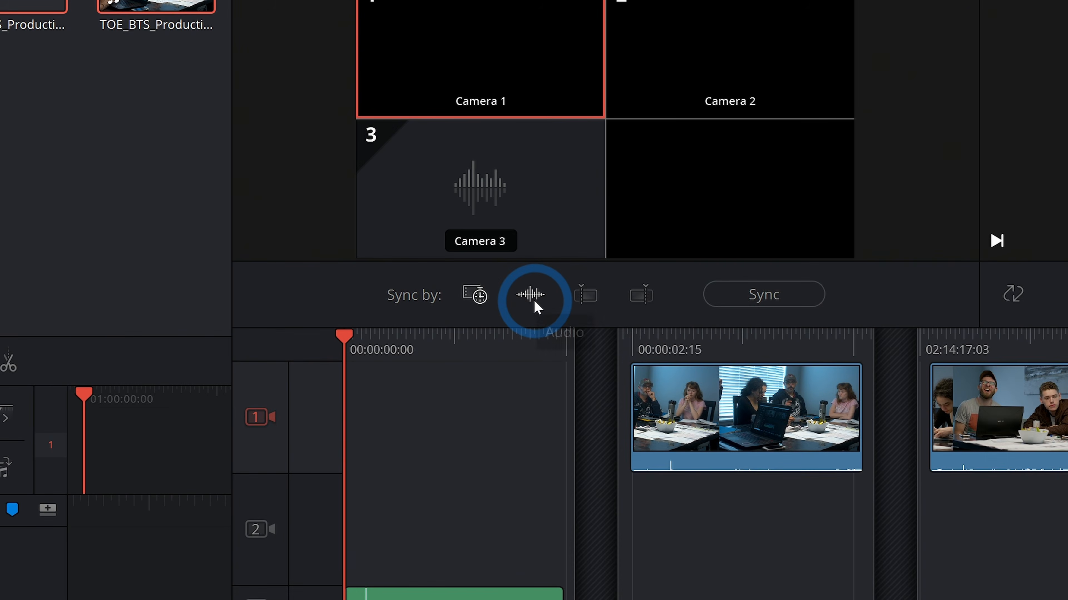
{"action": "left_click", "coordinate": [535, 301]}
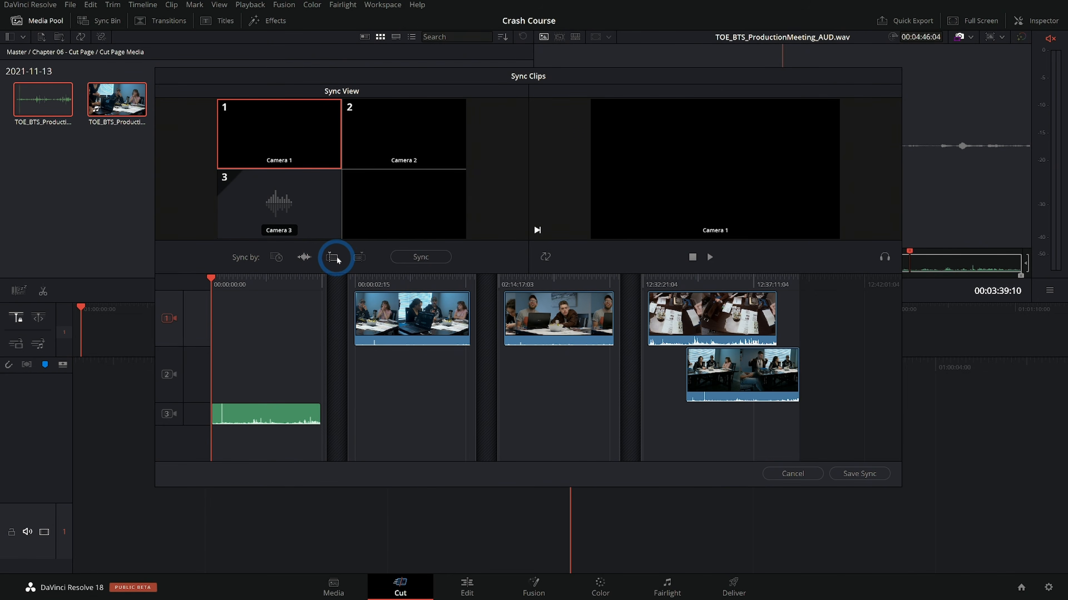
{"action": "left_click", "coordinate": [422, 257]}
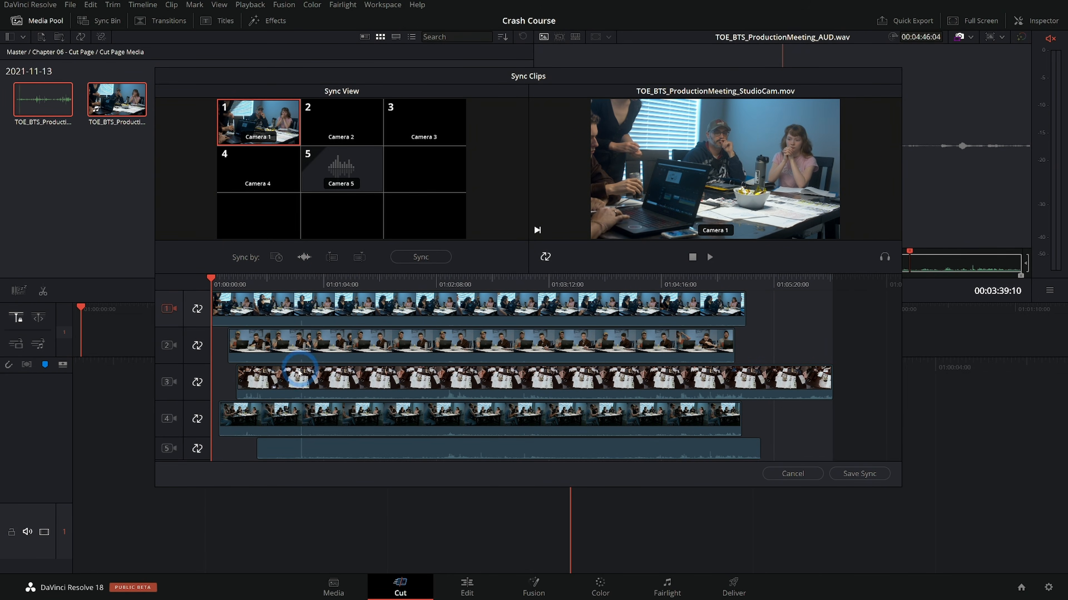
- Check the synced camera angles about a minute in, and try releasing the Camera 1 clip from sync before restoring it
{"action": "left_click", "coordinate": [315, 344]}
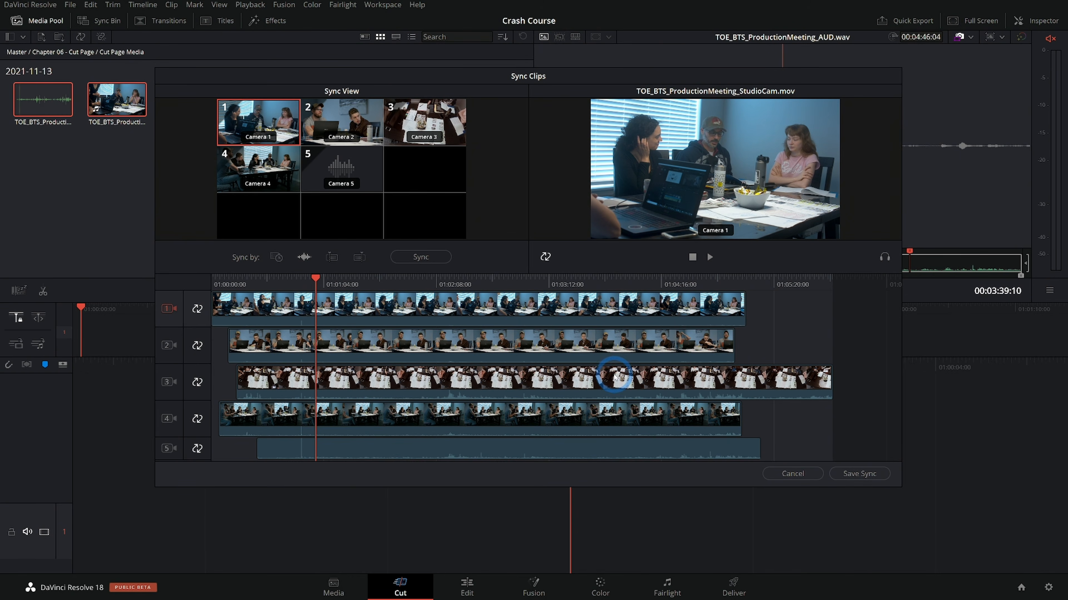
{"action": "left_click", "coordinate": [368, 396]}
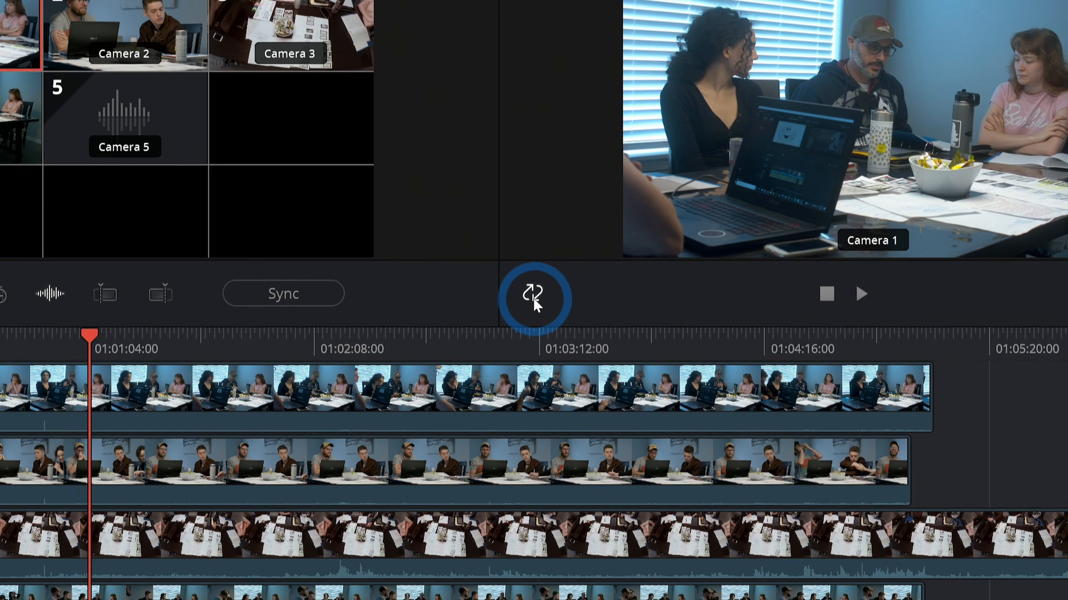
{"action": "left_click", "coordinate": [545, 257]}
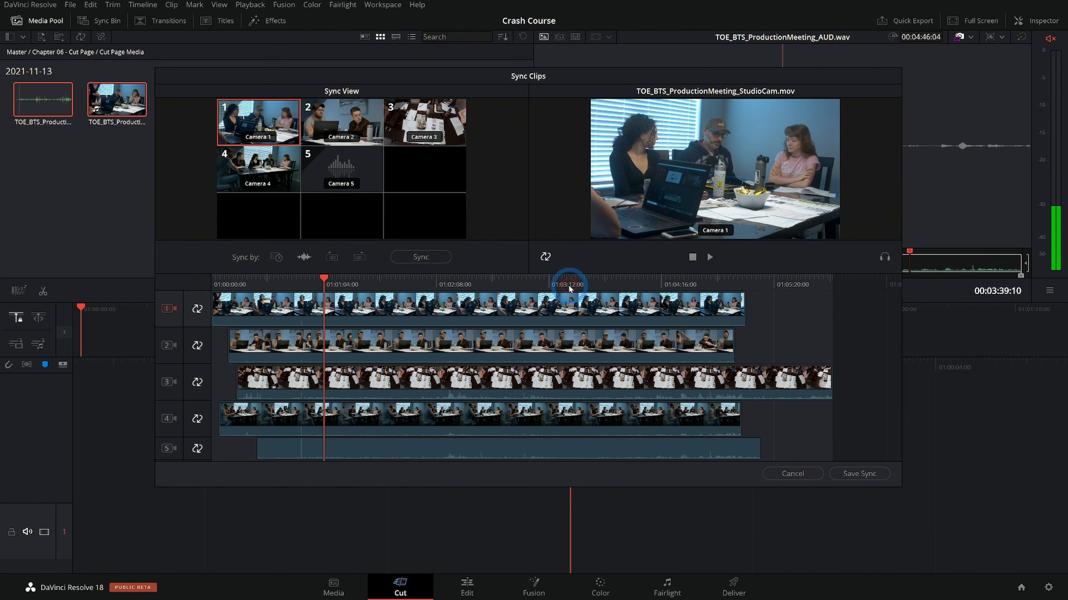
{"action": "left_click", "coordinate": [676, 409]}
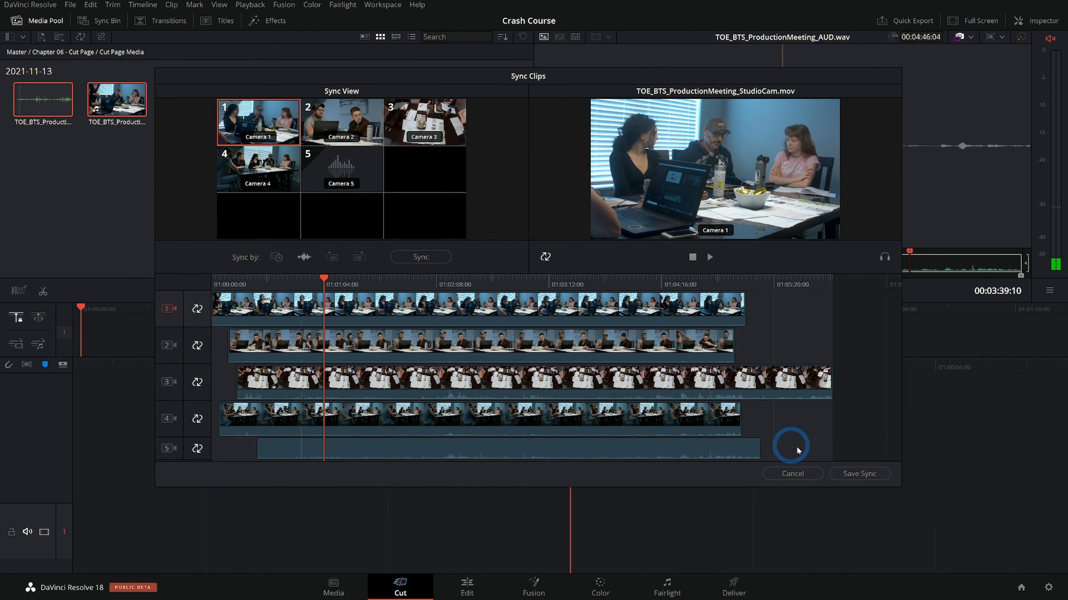
- Save the clip sync and skim the synced meeting clips in the Cut Page Media bin
{"action": "left_click", "coordinate": [845, 472]}
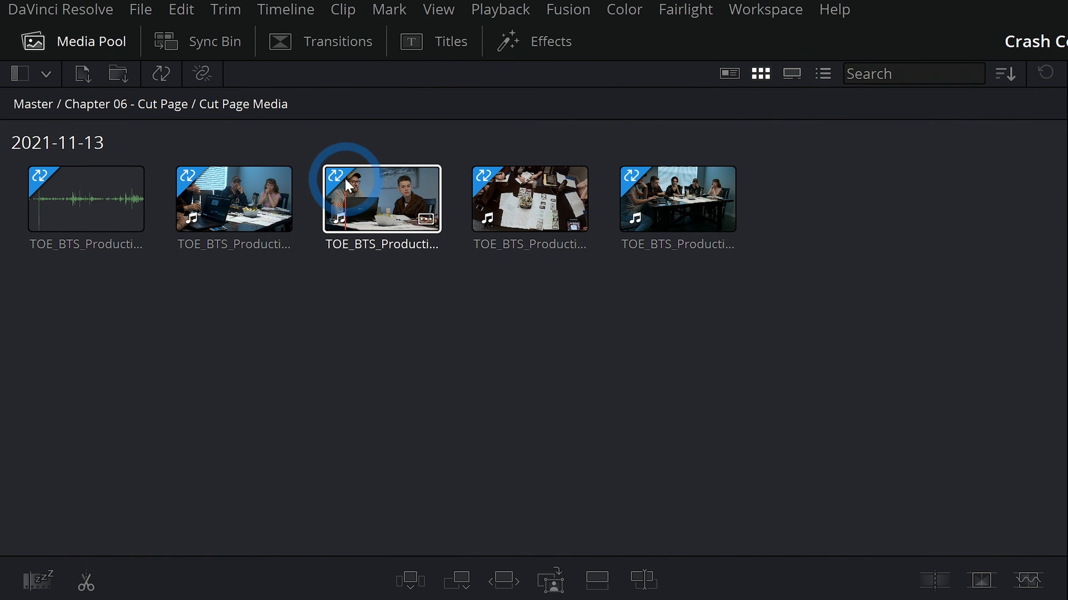
{"action": "left_click", "coordinate": [124, 99]}
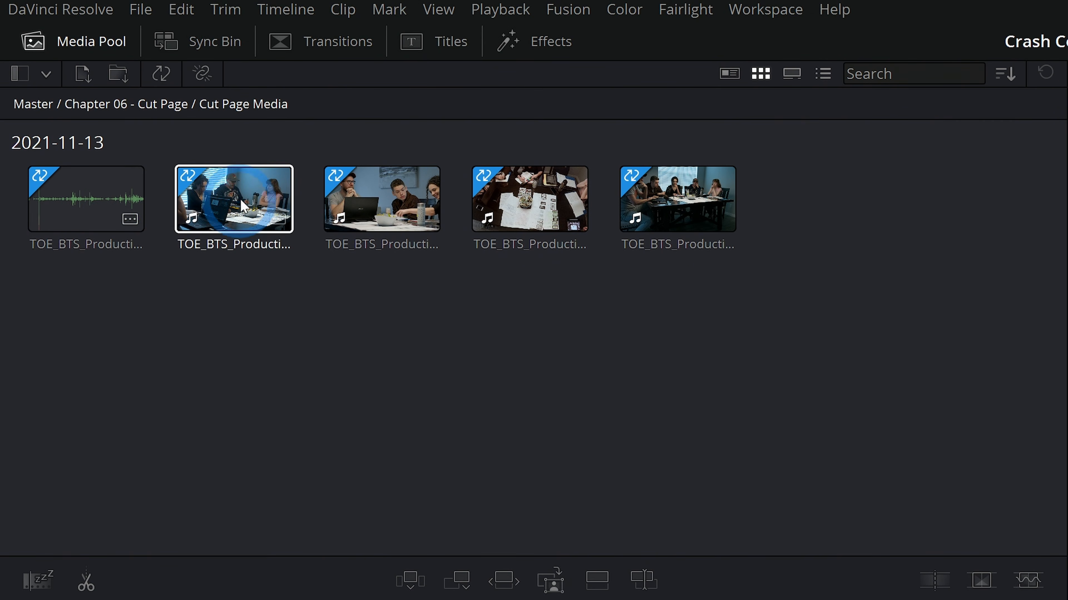
{"action": "left_click", "coordinate": [376, 210]}
{"action": "left_click", "coordinate": [426, 336]}
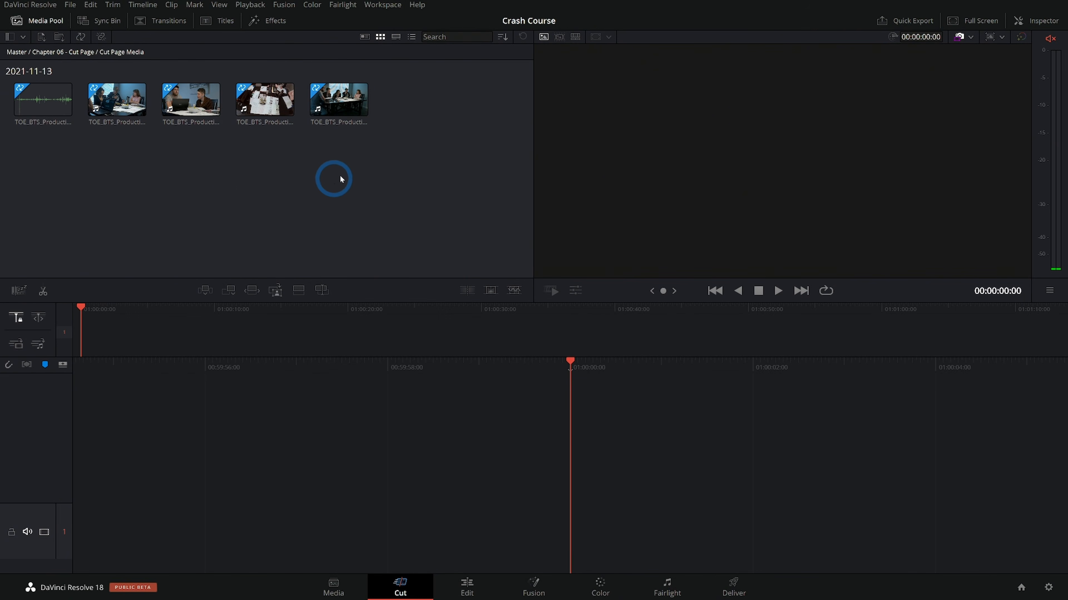
{"action": "left_click_drag", "start_coordinate": [340, 176], "coordinate": [181, 156]}
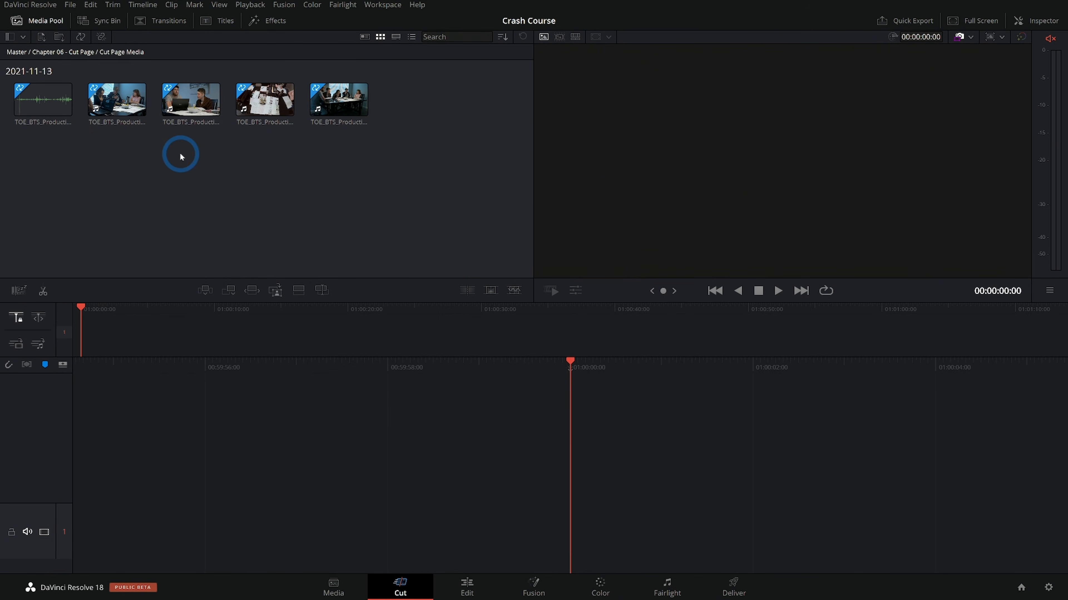
{"action": "left_click", "coordinate": [271, 124]}
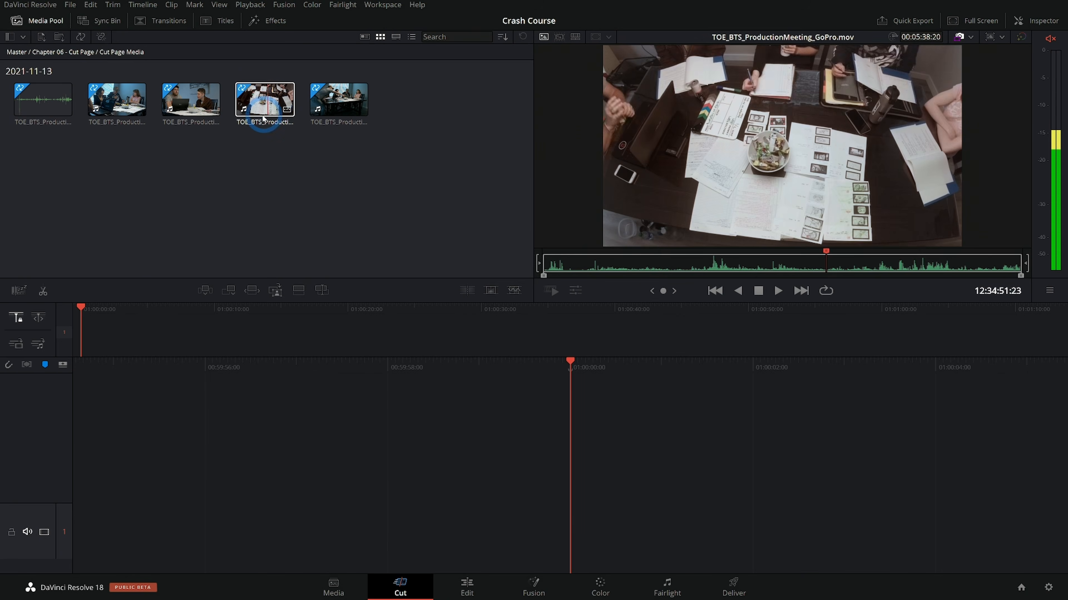
{"action": "left_click", "coordinate": [240, 156]}
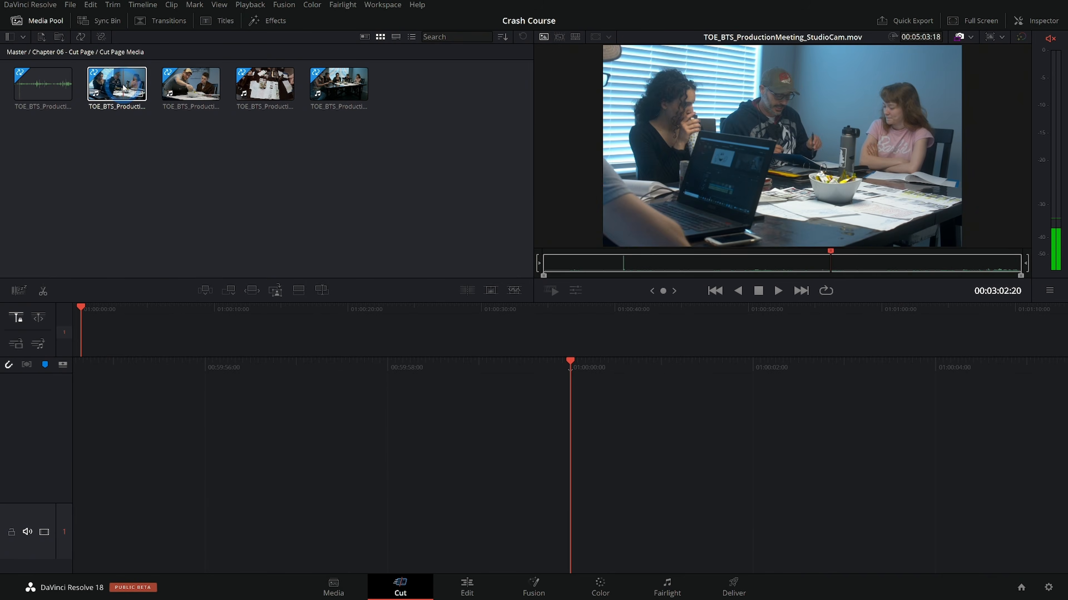
- Place the wide TOE_BTS_ProductionMeeting_Prod4K.mov clip at the start of the _Cut_Page_Start timeline and scrub through it
{"action": "left_click_drag", "start_coordinate": [331, 87], "coordinate": [251, 468]}
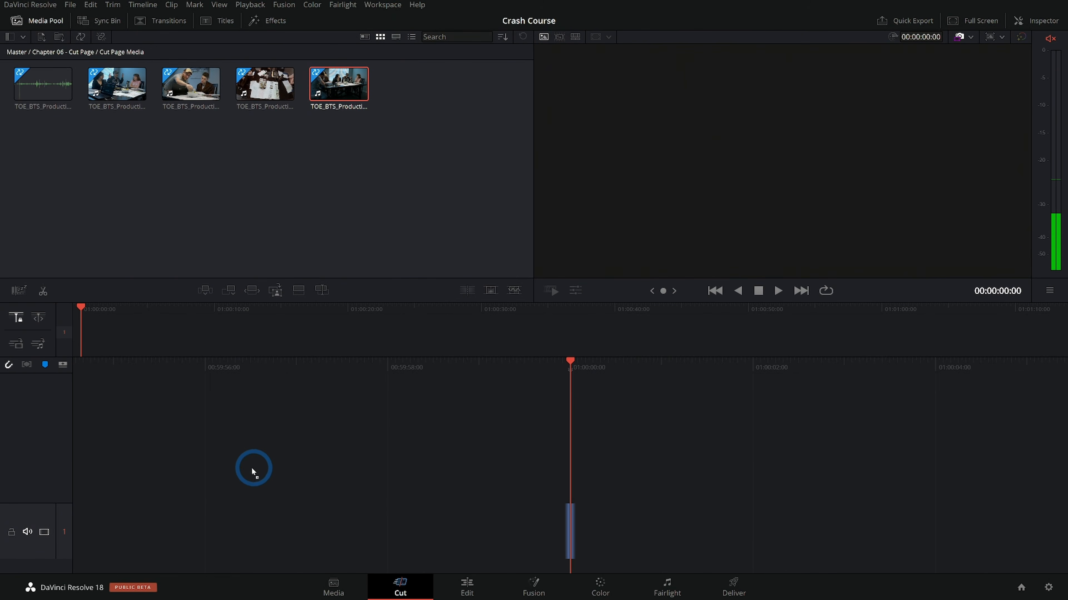
{"action": "left_click_drag", "start_coordinate": [219, 526], "coordinate": [220, 525]}
{"action": "left_click_drag", "start_coordinate": [159, 312], "coordinate": [314, 317]}
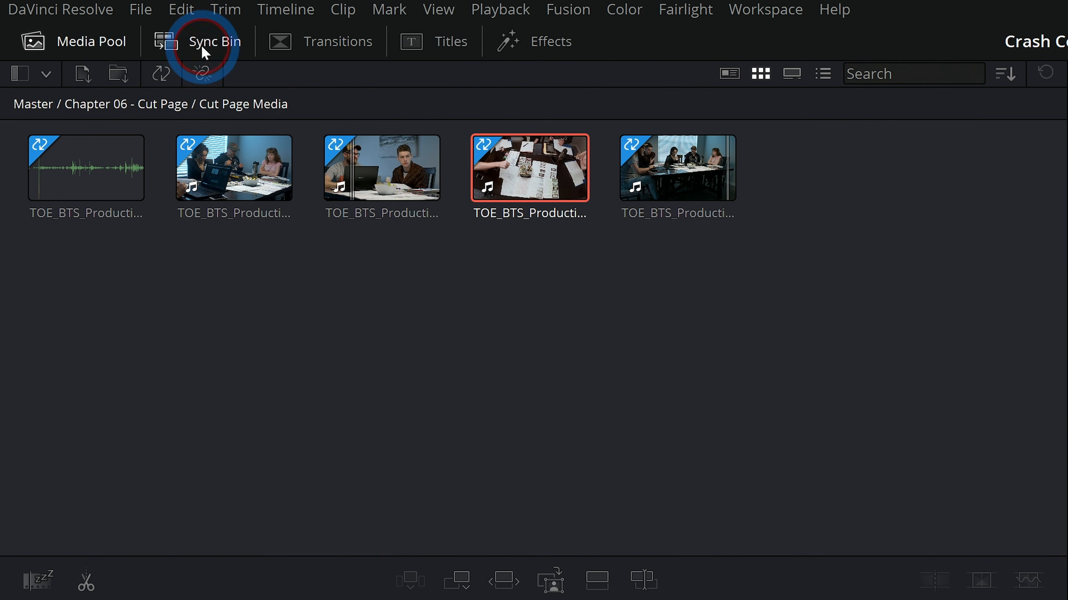
- Open the Sync Bin and scrub the timeline past the two-minute mark to compare the synced camera angles
{"action": "left_click", "coordinate": [204, 50]}
{"action": "left_click_drag", "start_coordinate": [577, 311], "coordinate": [432, 313]}
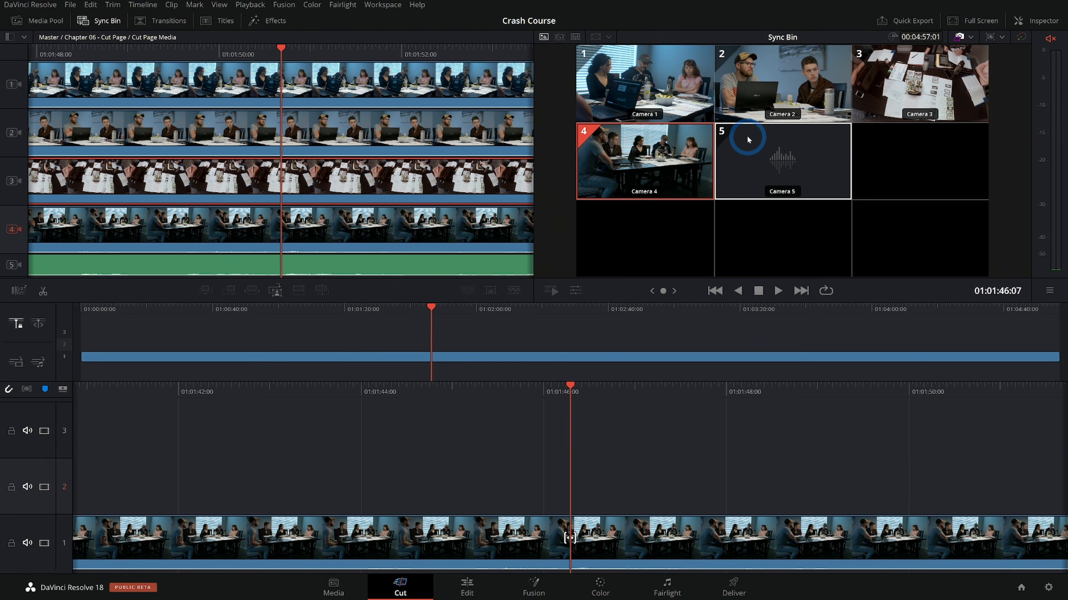
{"action": "left_click", "coordinate": [519, 318]}
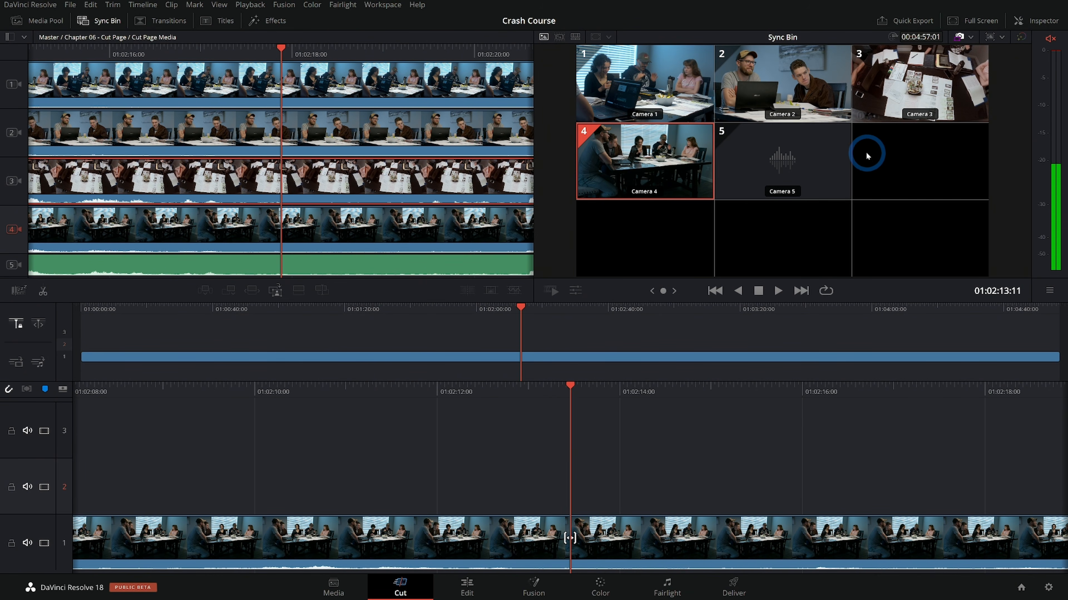
- Mark about seven seconds of the Camera 3 GoPro angle and source-overwrite it onto track 2 above the wide shot
{"action": "left_click", "coordinate": [935, 89]}
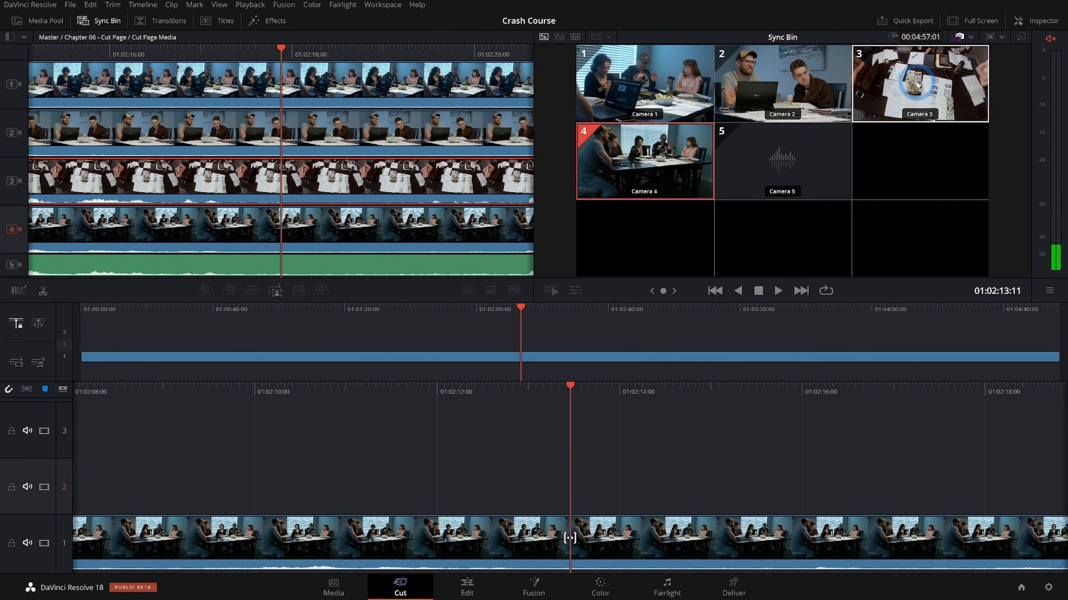
{"action": "left_click", "coordinate": [929, 96]}
{"action": "left_click", "coordinate": [676, 193]}
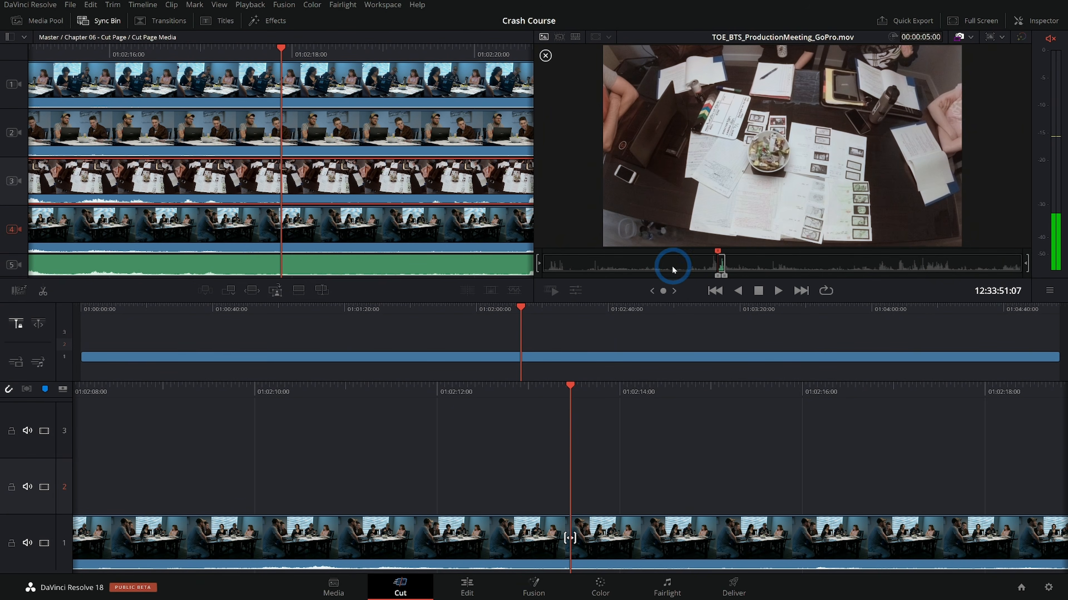
{"action": "left_click_drag", "start_coordinate": [702, 266], "coordinate": [660, 277]}
{"action": "key", "text": "i"}
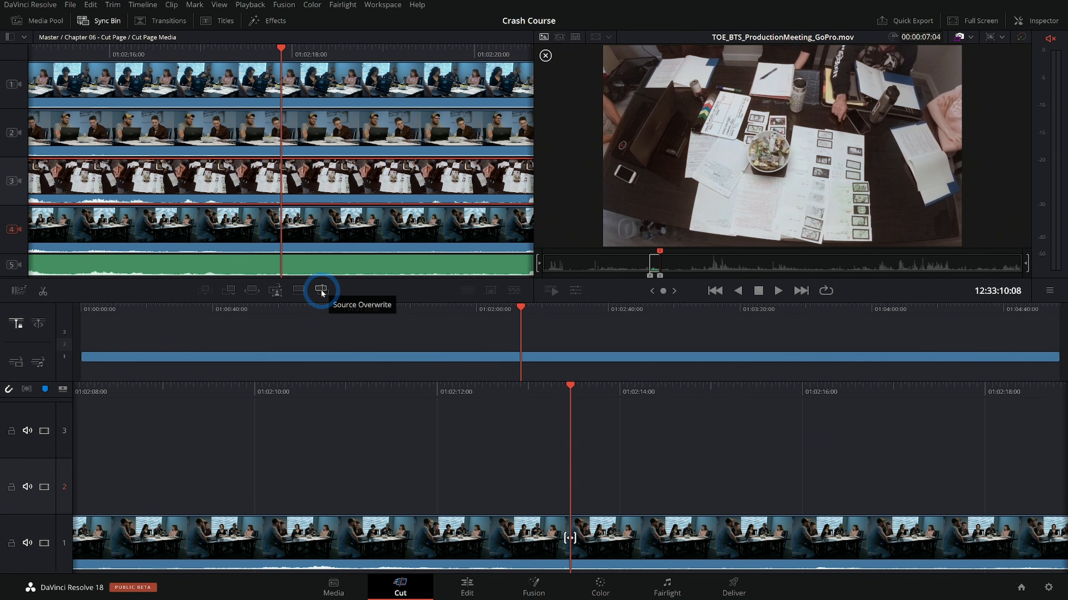
{"action": "left_click", "coordinate": [322, 289]}
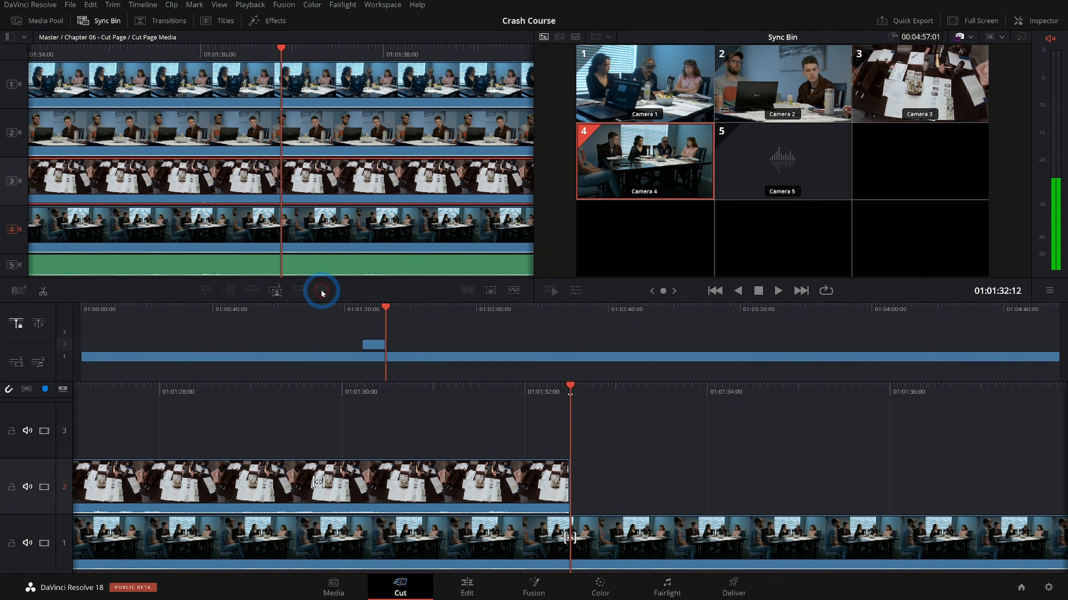
- View the _Cut_Page_Start timeline in the viewer and play through the GoPro cutaway on track 2
{"action": "left_click", "coordinate": [364, 313]}
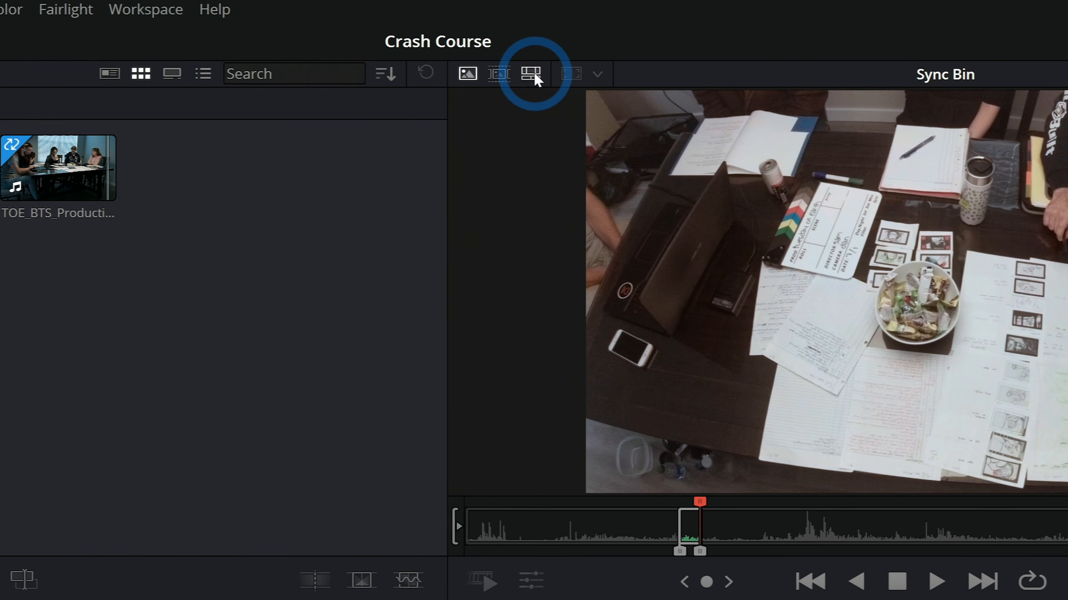
{"action": "left_click", "coordinate": [531, 73]}
{"action": "key", "text": "space"}
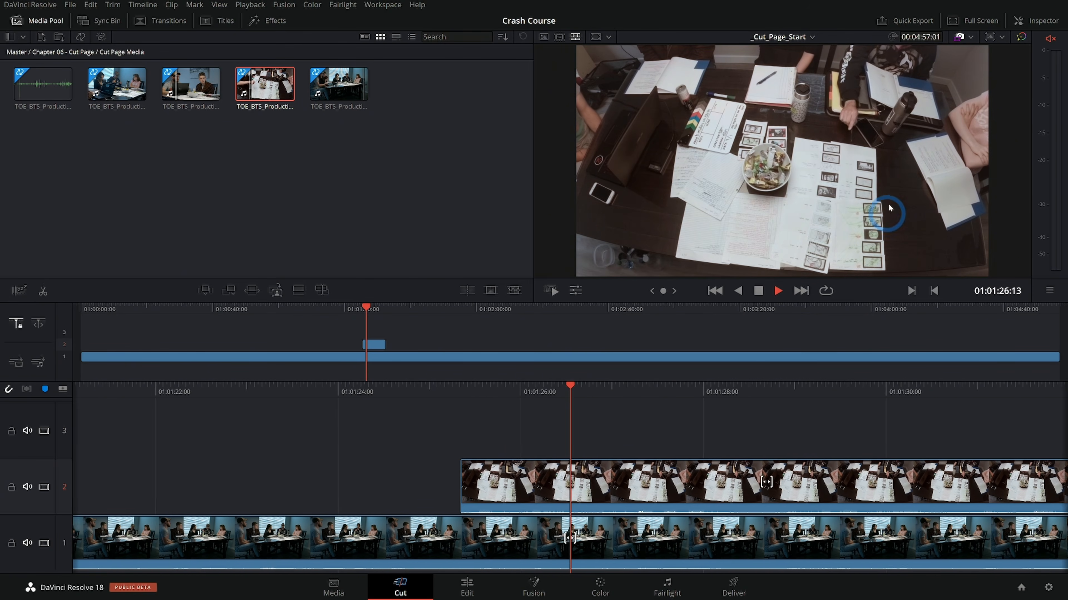
{"action": "key", "text": "space"}
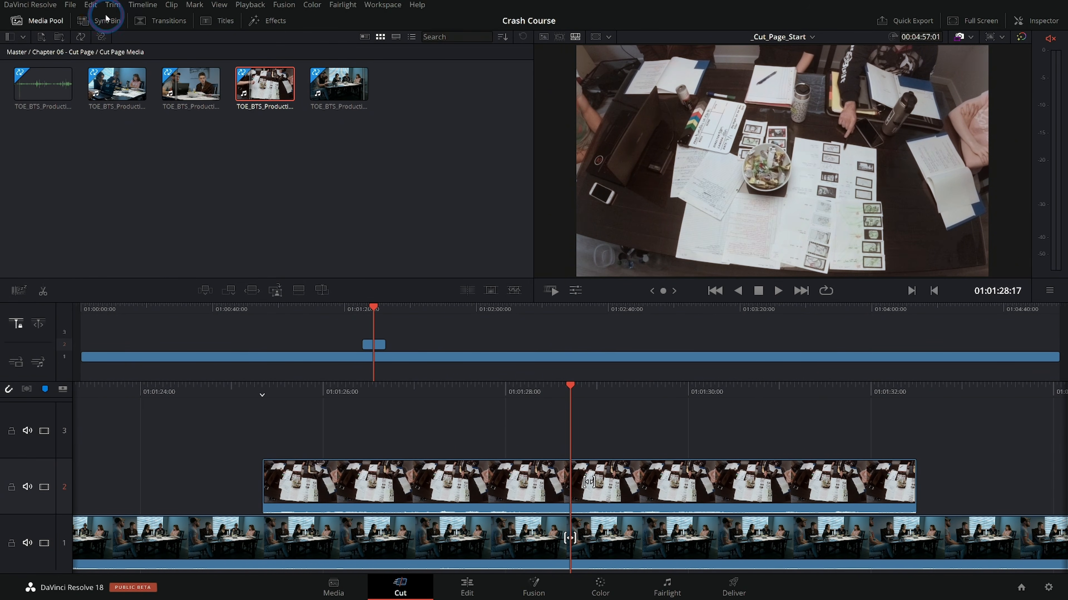
- From the Sync Bin, place about two seconds of the Camera 3 angle on track 2, before the existing GoPro cutaway
{"action": "left_click", "coordinate": [105, 20]}
{"action": "left_click", "coordinate": [920, 88]}
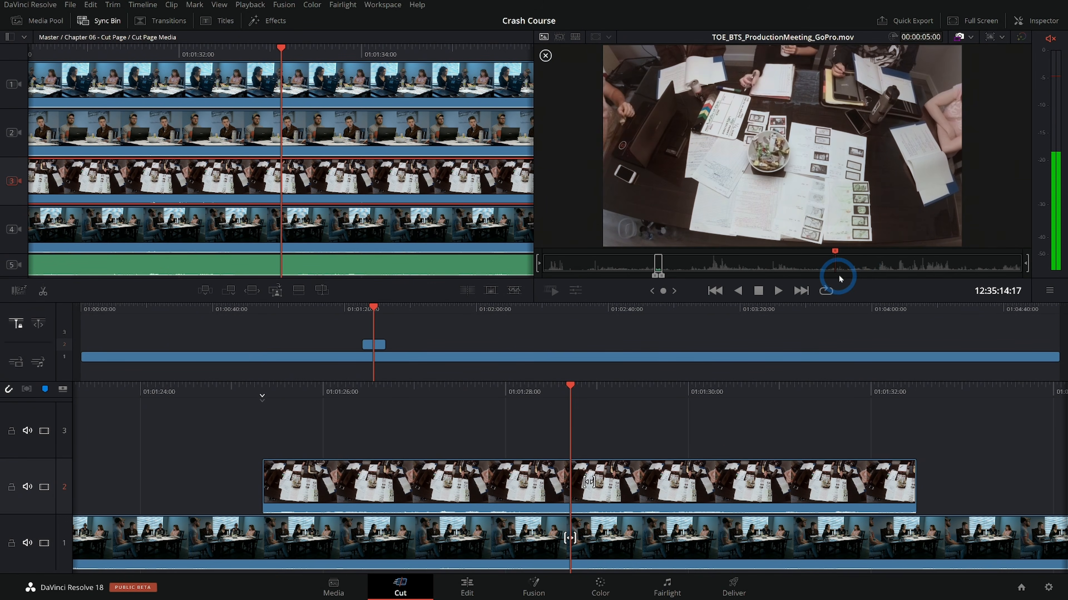
{"action": "left_click_drag", "start_coordinate": [838, 275], "coordinate": [916, 272]}
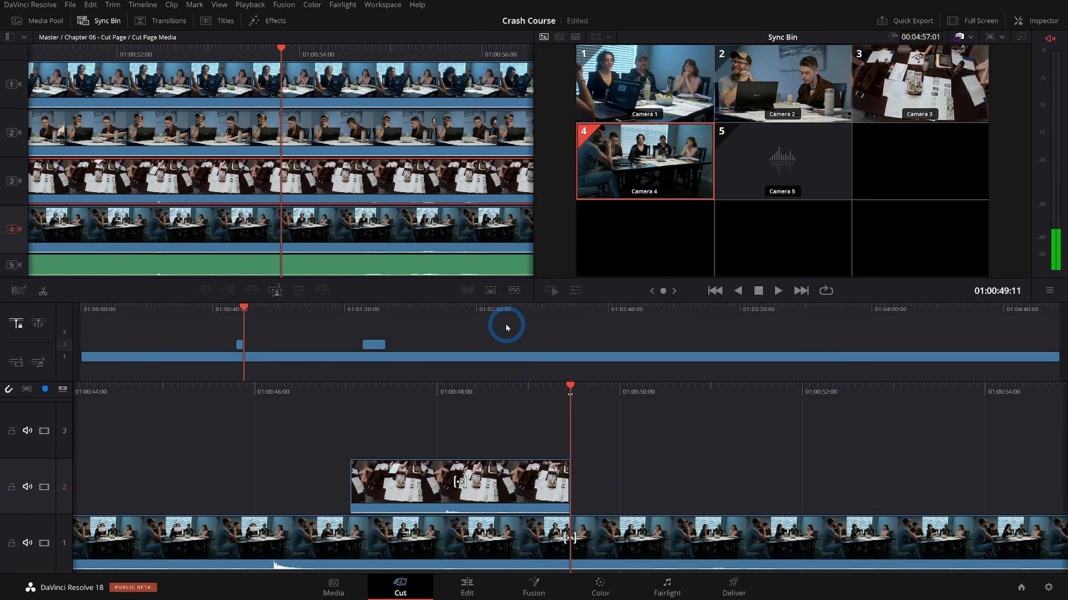
- Mark about five seconds of the Camera 2 angle near the three-minute point and source-overwrite it onto track 2
{"action": "left_click", "coordinate": [767, 122]}
{"action": "left_click_drag", "start_coordinate": [555, 263], "coordinate": [834, 286]}
{"action": "key", "text": "o"}
{"action": "left_click", "coordinate": [322, 290]}
- Scrub the timeline around the Camera 2 cutaway and across the edit to review the placed angles
{"action": "left_click", "coordinate": [679, 350]}
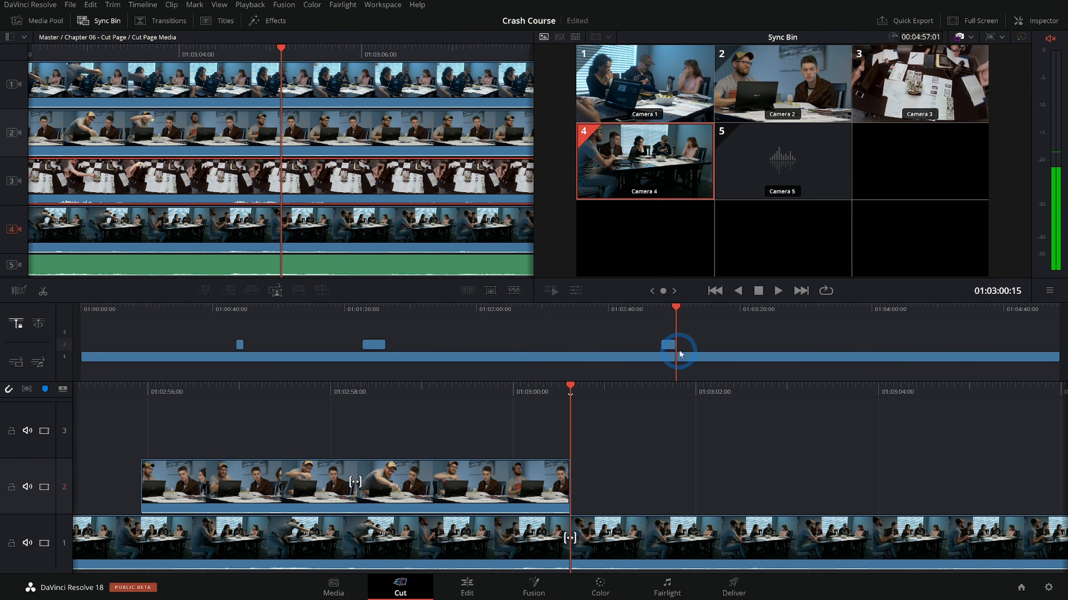
{"action": "left_click_drag", "start_coordinate": [675, 309], "coordinate": [661, 310]}
{"action": "left_click_drag", "start_coordinate": [219, 309], "coordinate": [646, 310]}
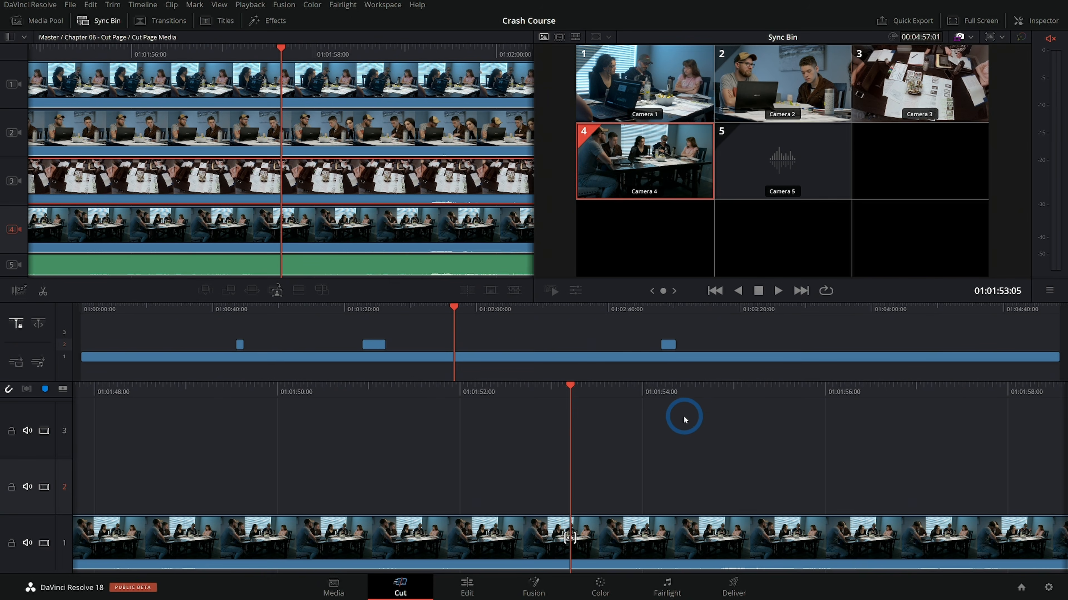
{"action": "left_click", "coordinate": [542, 358]}
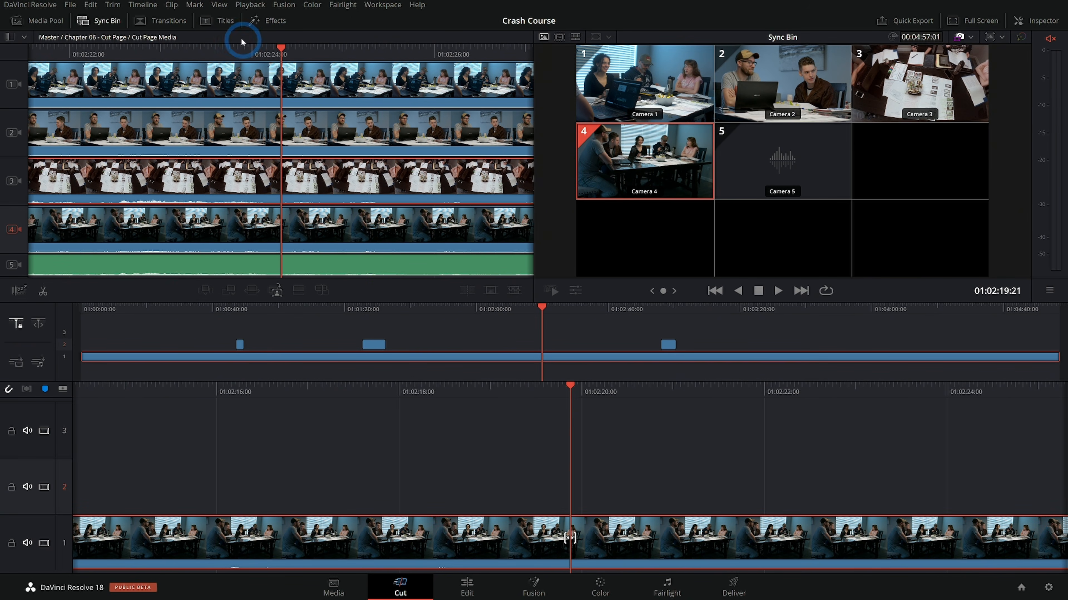
- Browse the Titles, Effects and Transitions libraries
{"action": "left_click", "coordinate": [216, 20]}
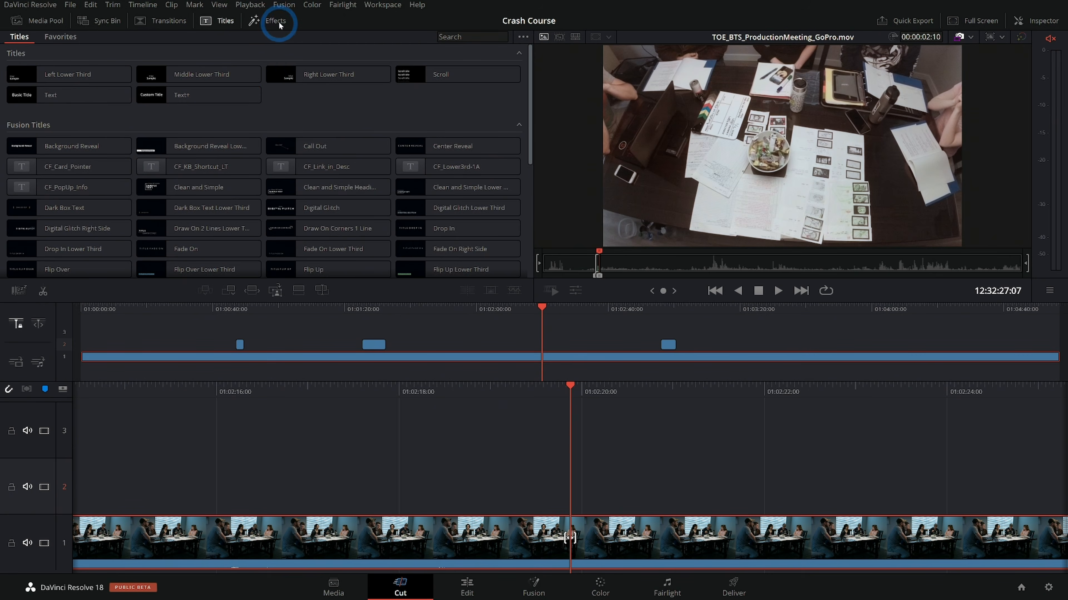
{"action": "left_click", "coordinate": [276, 22]}
{"action": "left_click", "coordinate": [166, 21]}
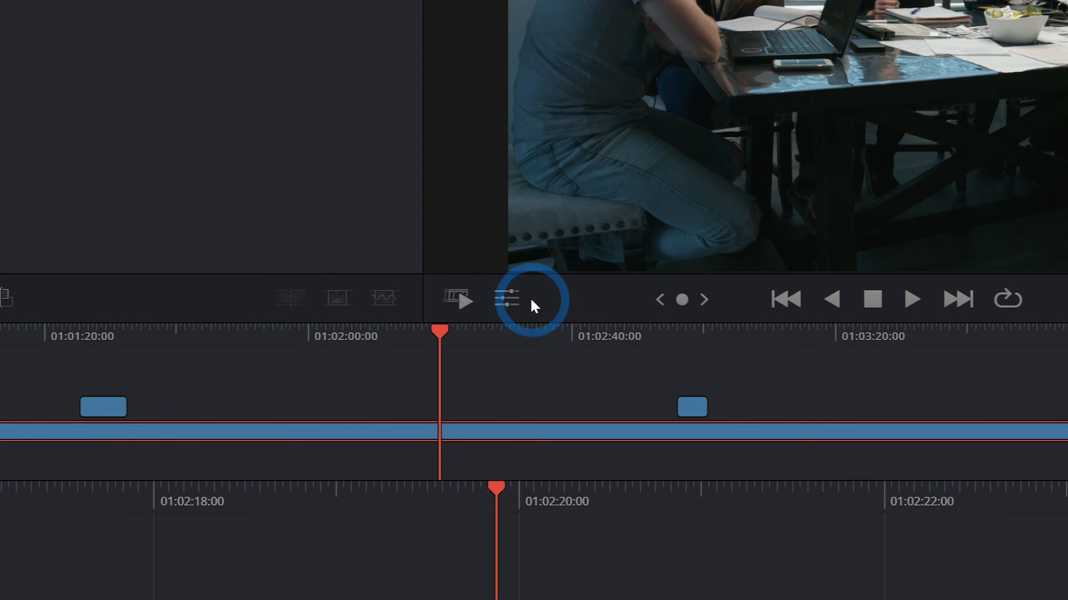
- Show the transform controls over the seven-second GoPro clip, try adjusting its horizontal position, and undo the adjustment
{"action": "left_click", "coordinate": [504, 298]}
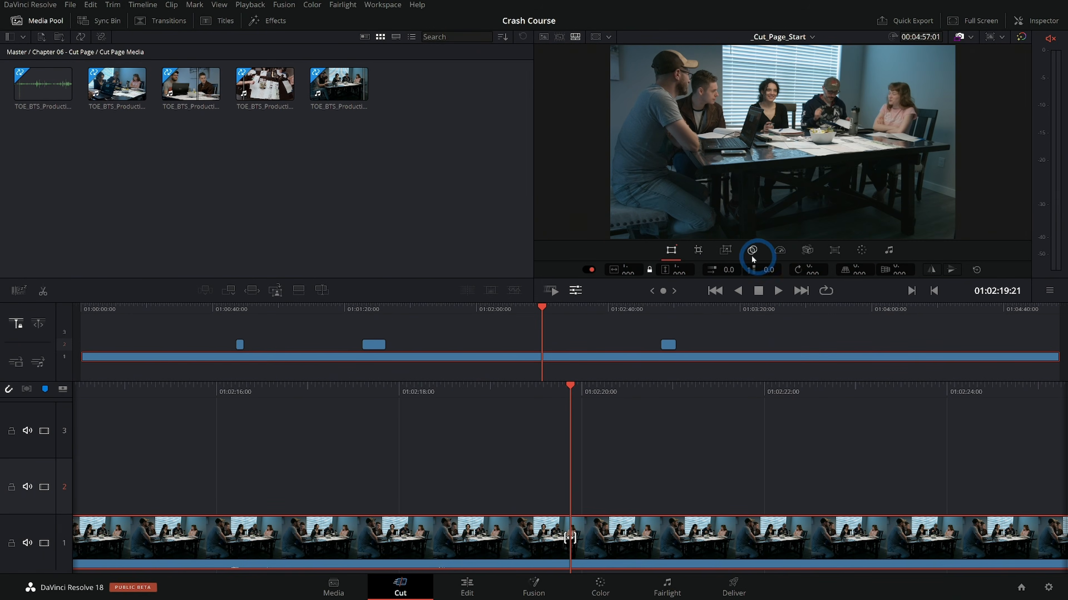
{"action": "left_click", "coordinate": [374, 343]}
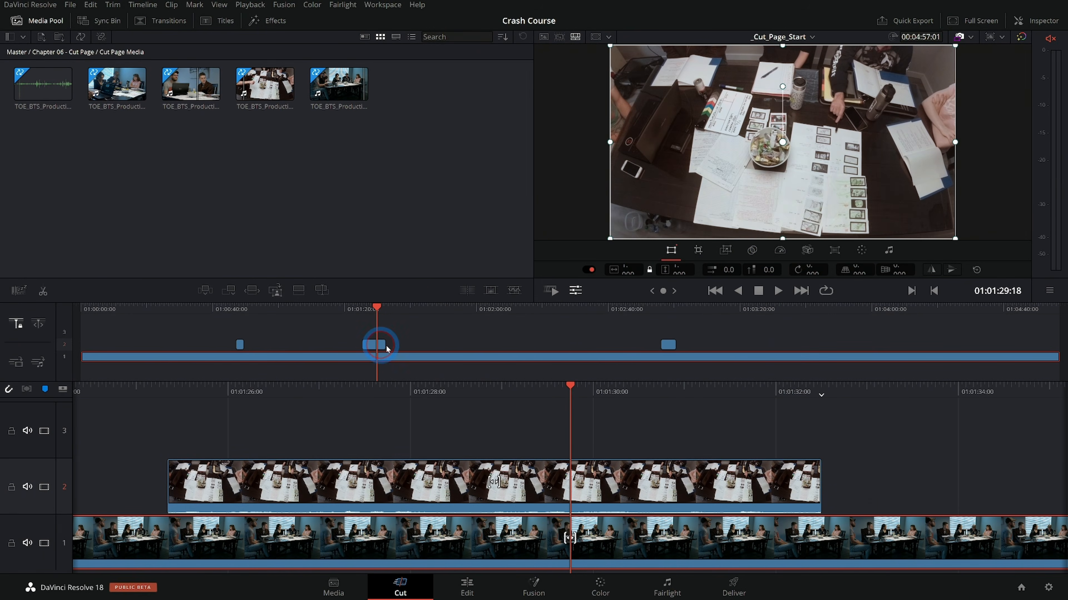
{"action": "left_click_drag", "start_coordinate": [701, 271], "coordinate": [712, 272]}
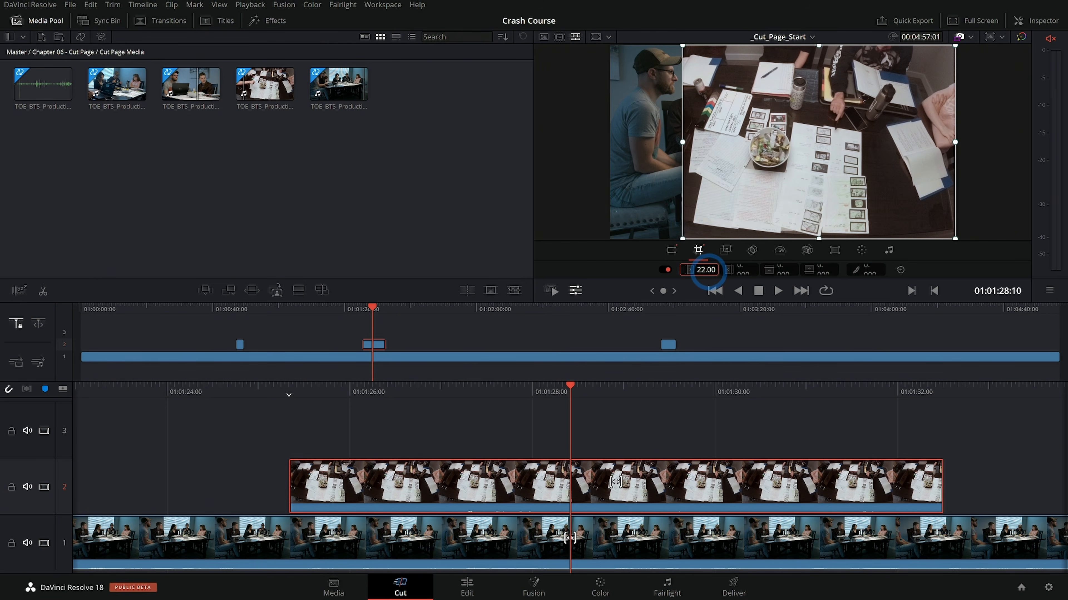
{"action": "key", "text": "ctrl+z"}
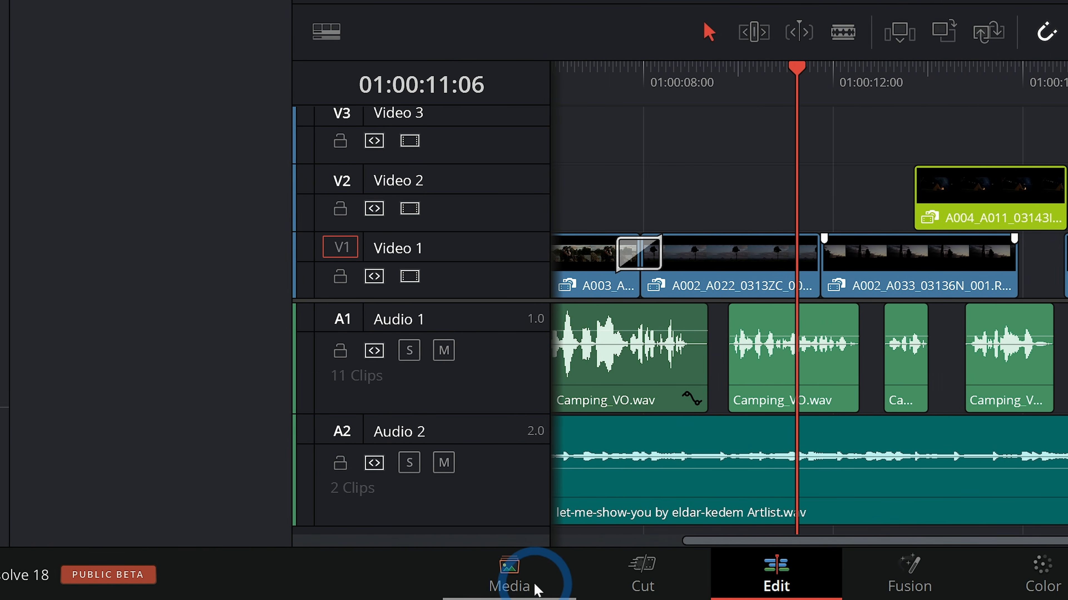
- Switch to the Media page, open the CLIPS bin and scrub through the A002_A033_03136N_001.R3D clip
{"action": "left_click", "coordinate": [535, 589]}
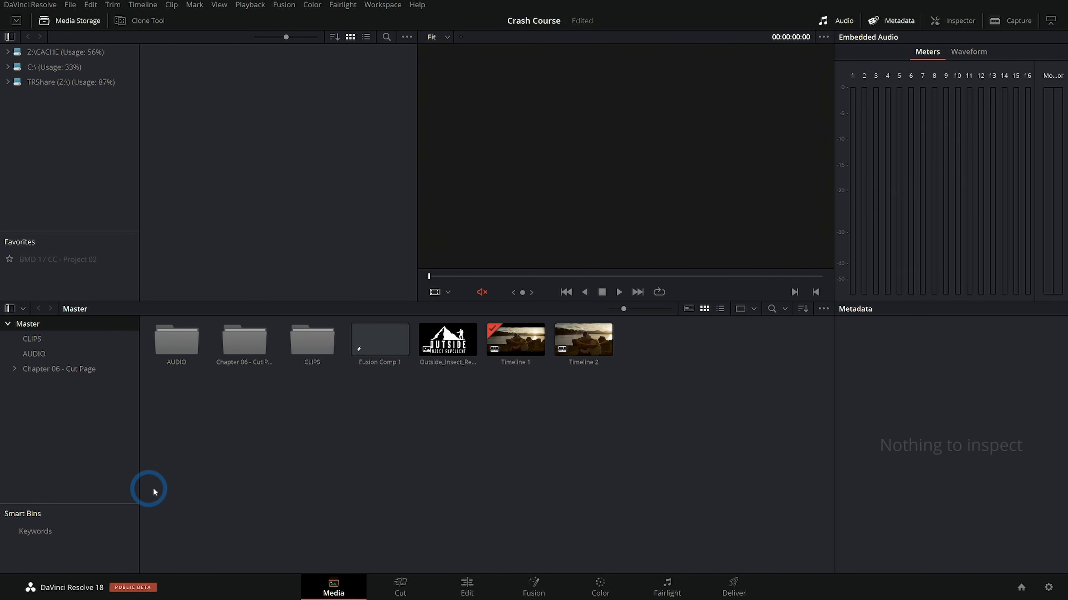
{"action": "double_click", "coordinate": [312, 341]}
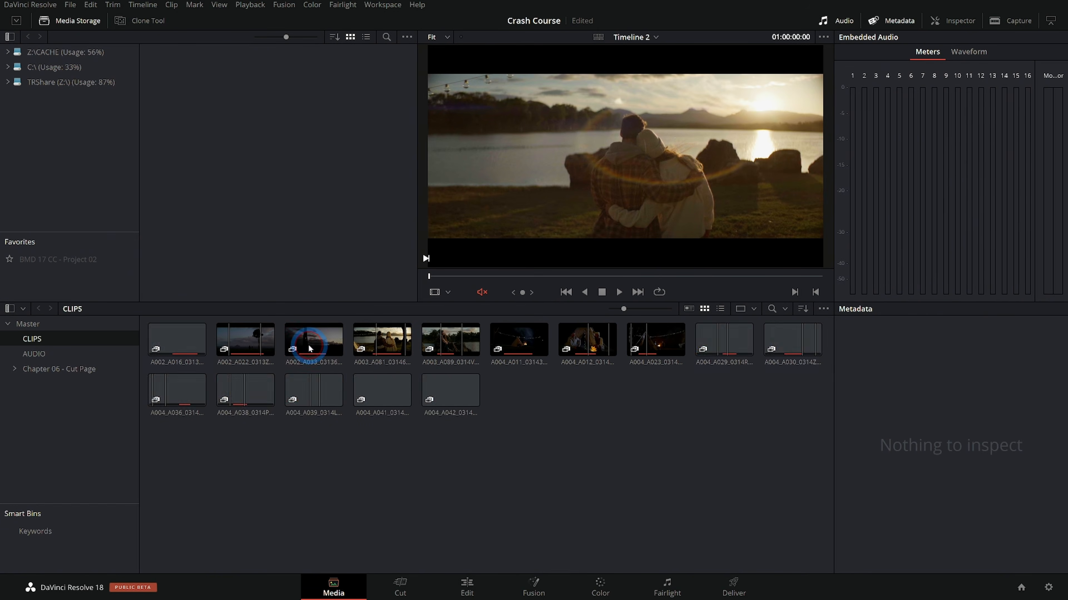
{"action": "left_click", "coordinate": [314, 339]}
{"action": "left_click_drag", "start_coordinate": [704, 276], "coordinate": [534, 277]}
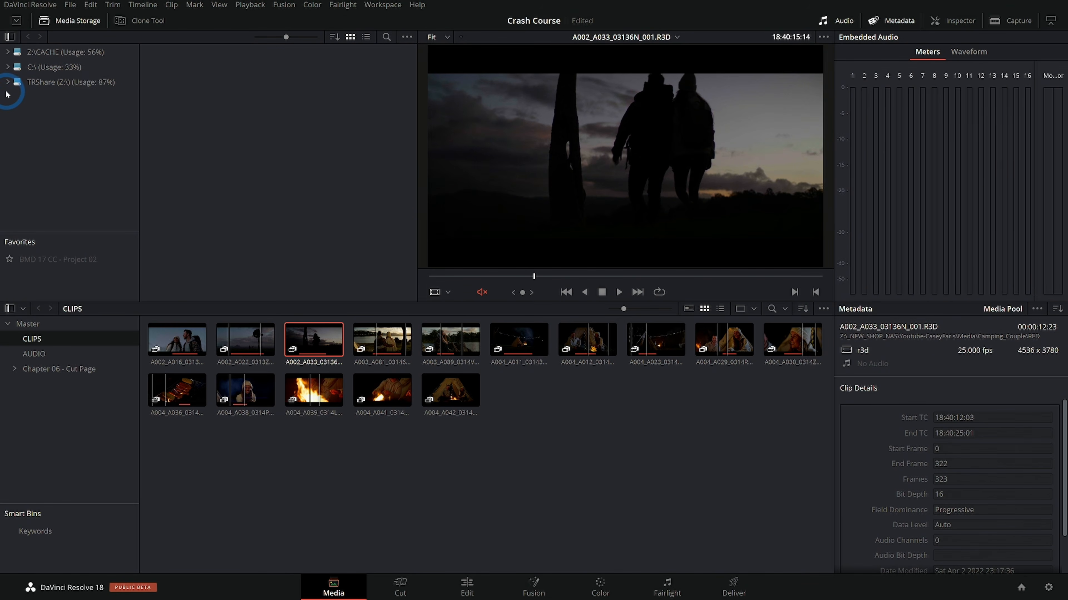
- Browse the TRShare drive's Media folder in Media Storage to Color_Grading_Clips and preview its street, horse and A003_C035 clips
{"action": "left_click", "coordinate": [7, 83]}
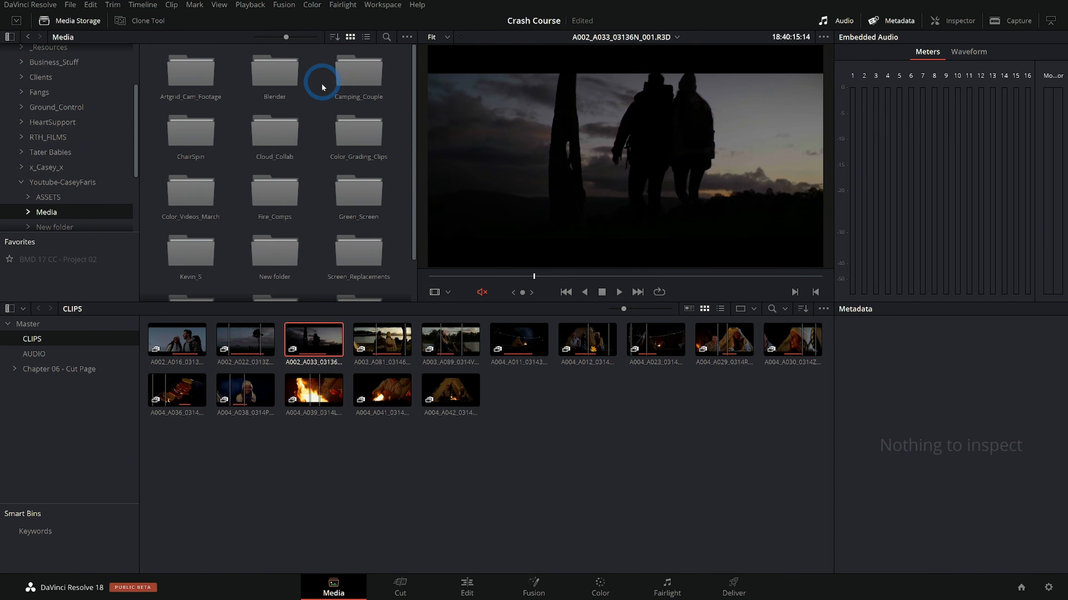
{"action": "left_click", "coordinate": [349, 131]}
{"action": "double_click", "coordinate": [349, 131]}
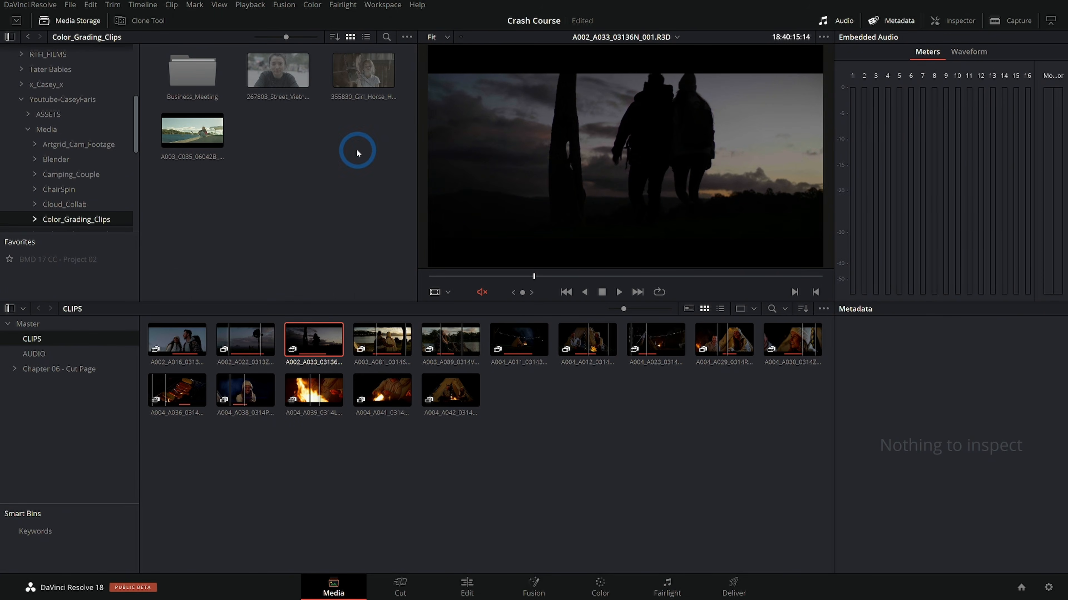
{"action": "left_click", "coordinate": [276, 67]}
{"action": "left_click", "coordinate": [366, 74]}
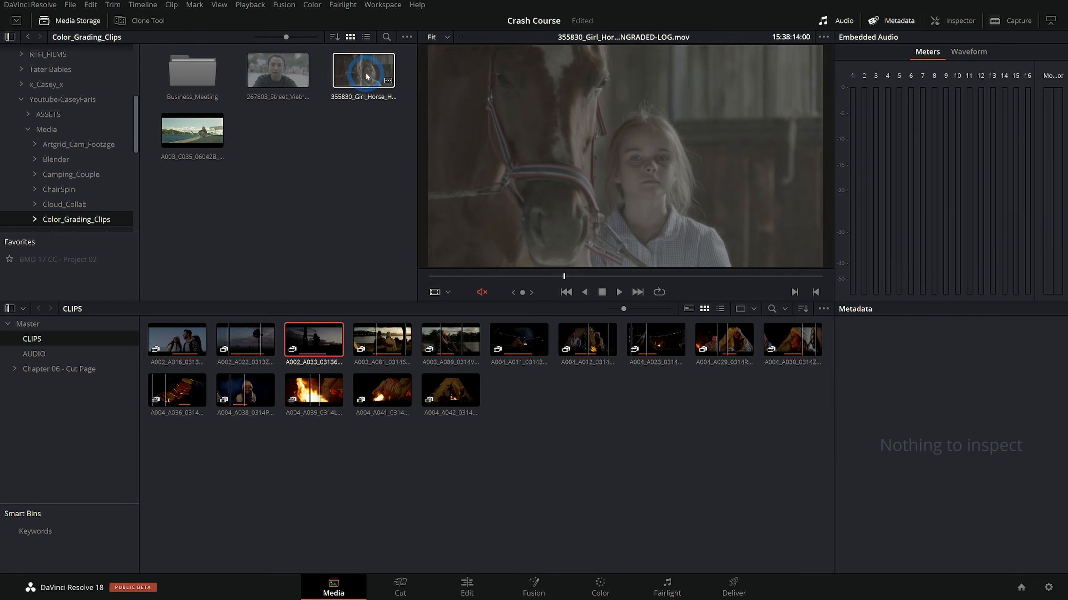
{"action": "left_click", "coordinate": [209, 132]}
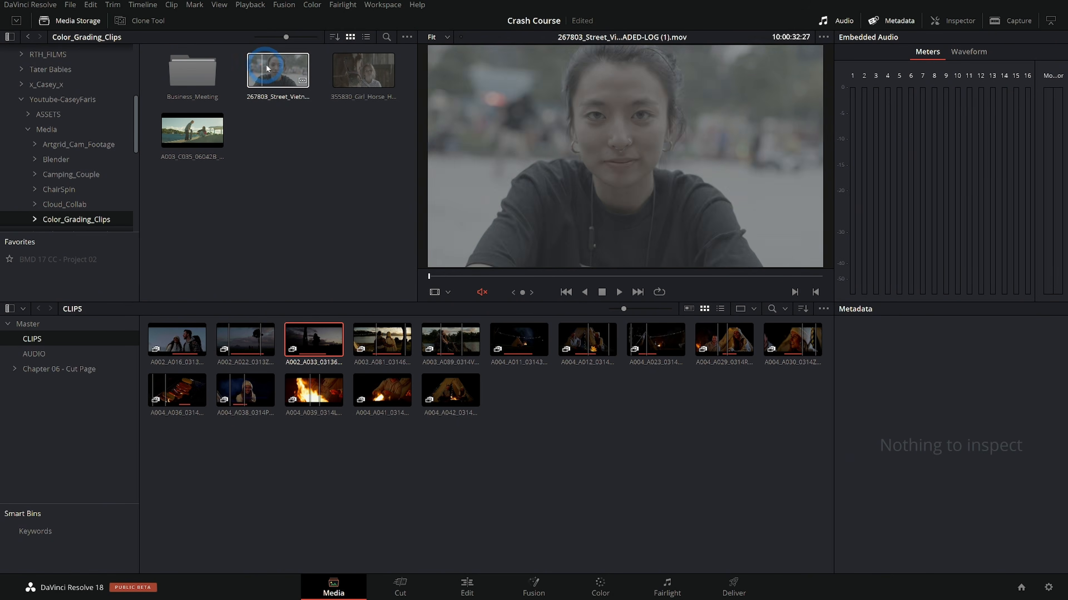
{"action": "left_click", "coordinate": [290, 72]}
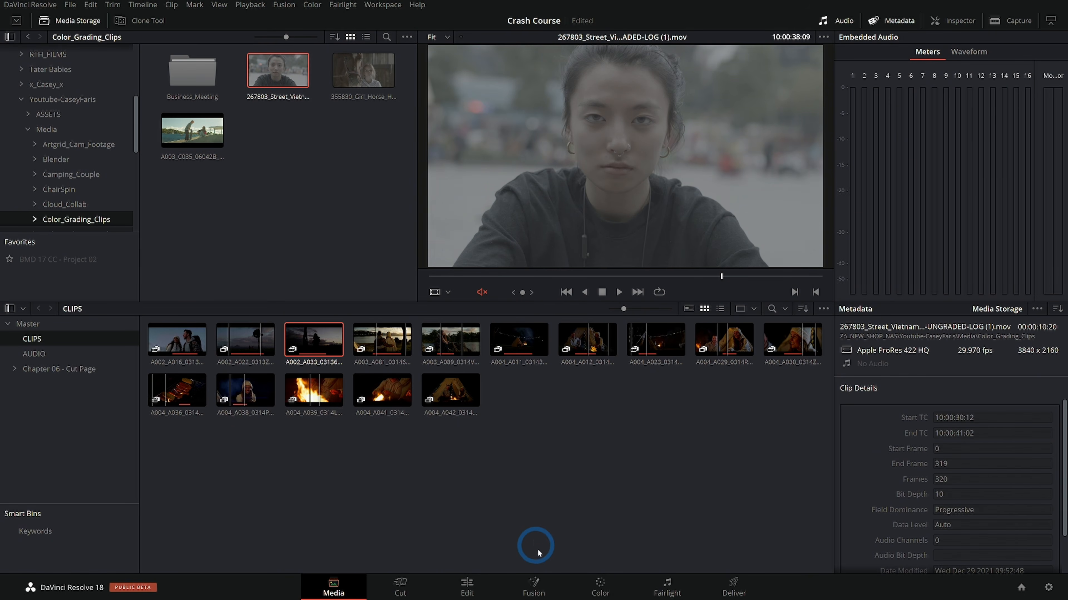
- Check the CLIPS bin on the Edit page, then import the 267803 street clip into that bin from Media Storage
{"action": "left_click", "coordinate": [466, 586]}
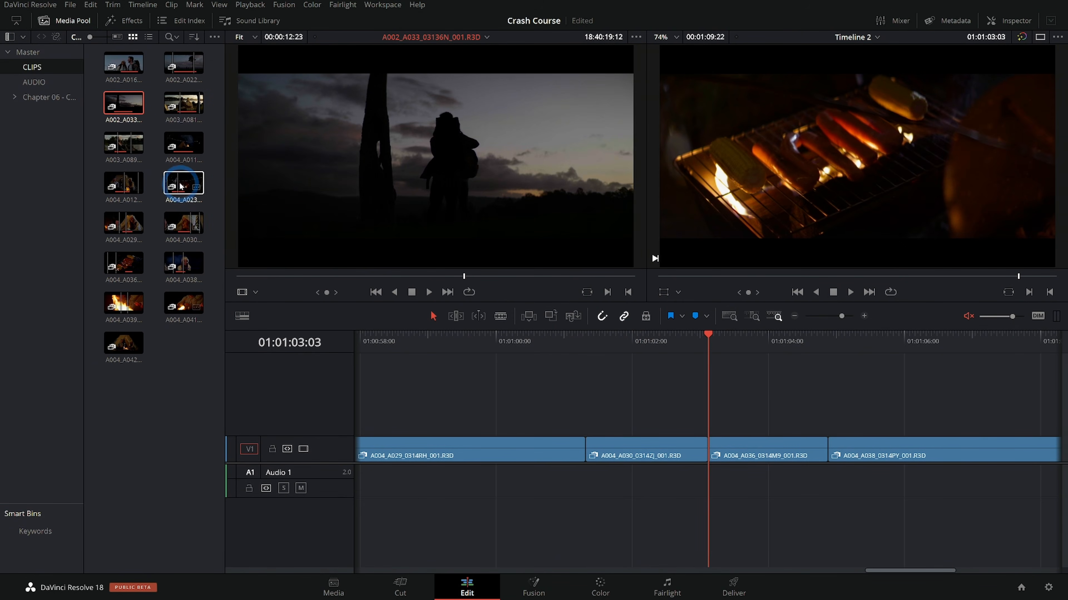
{"action": "left_click", "coordinate": [334, 588]}
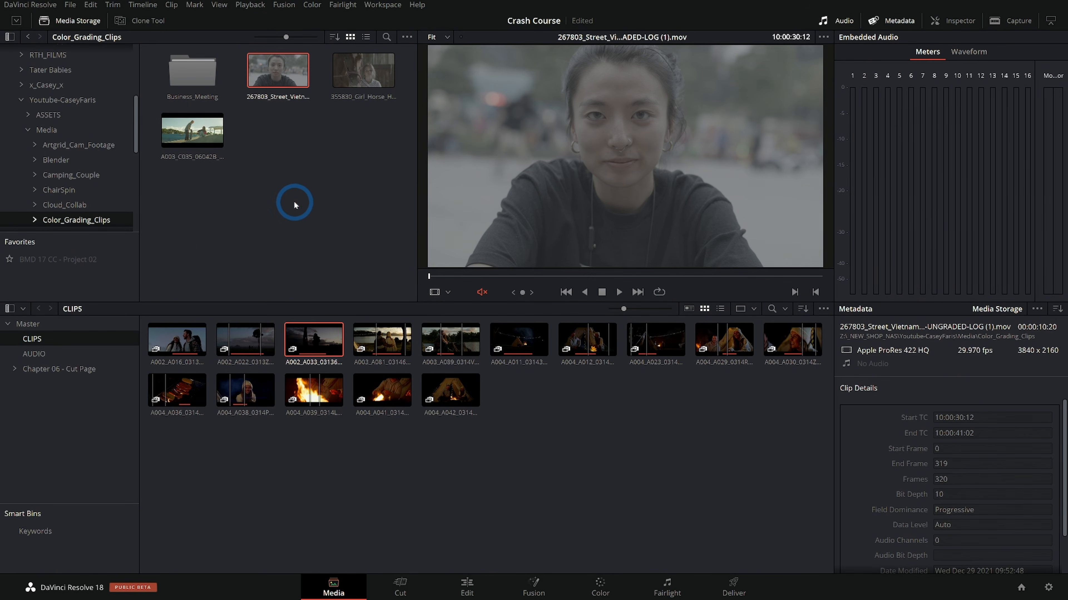
{"action": "left_click_drag", "start_coordinate": [284, 103], "coordinate": [570, 462]}
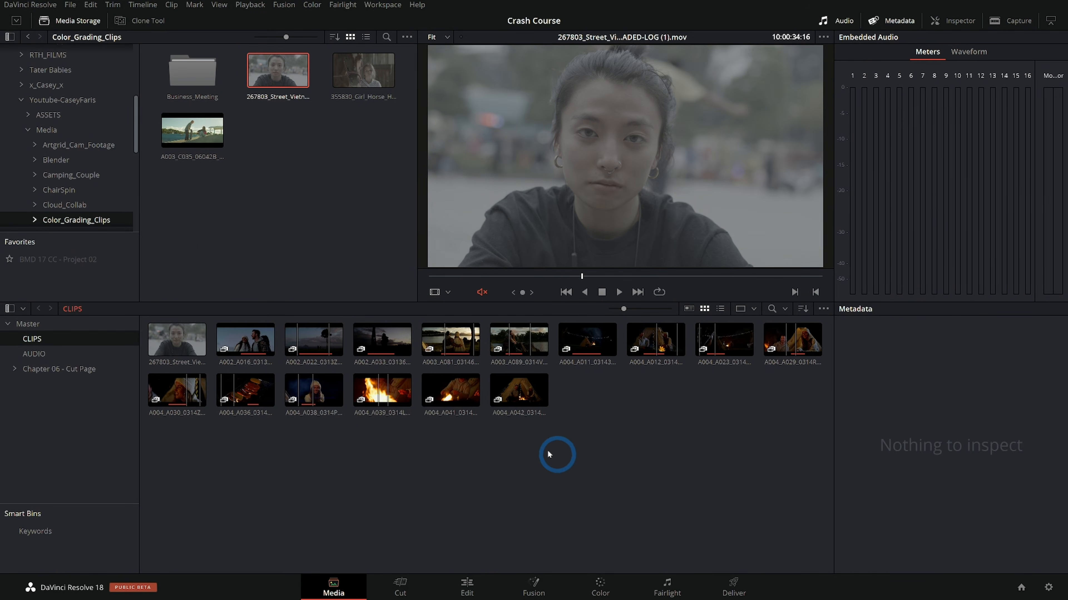
- Load the imported 267803 street clip in the Edit page's source viewer, then delete it from the CLIPS bin on the Media page
{"action": "left_click", "coordinate": [466, 586]}
{"action": "double_click", "coordinate": [131, 72]}
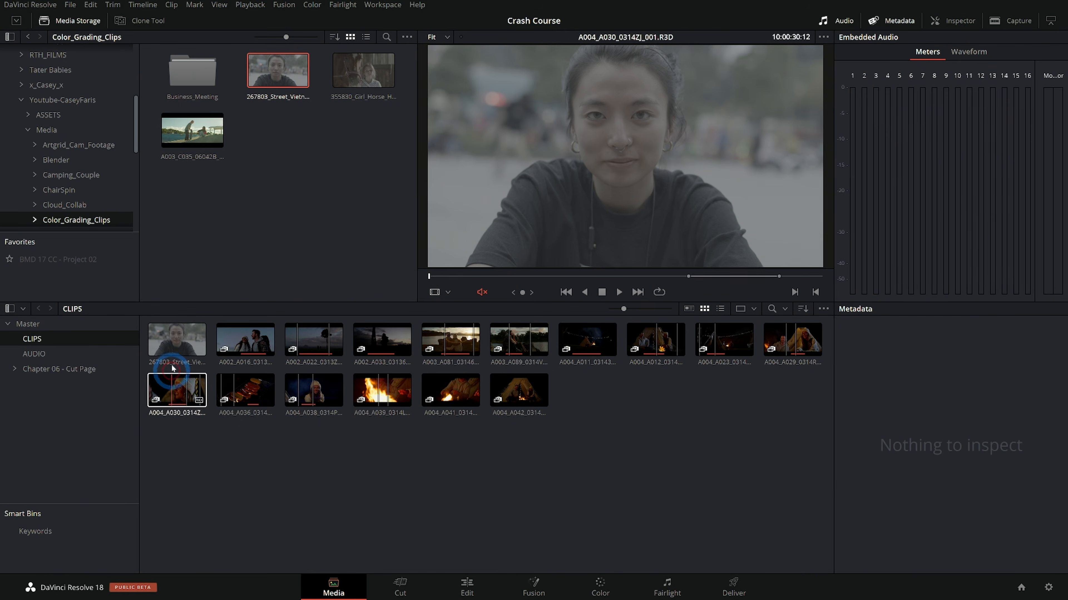
{"action": "left_click", "coordinate": [173, 363]}
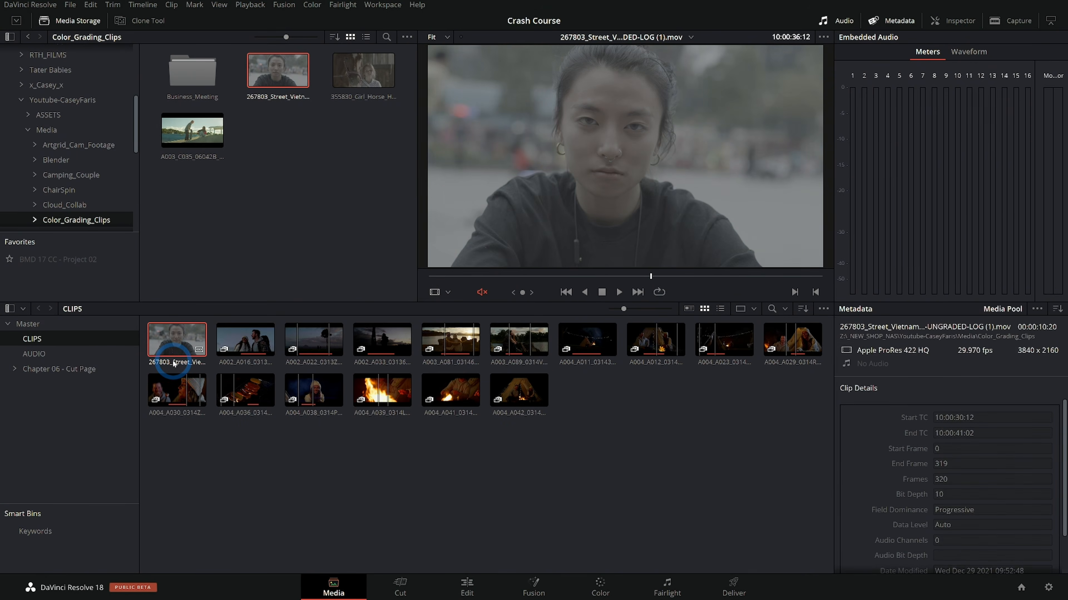
{"action": "key", "text": "Delete"}
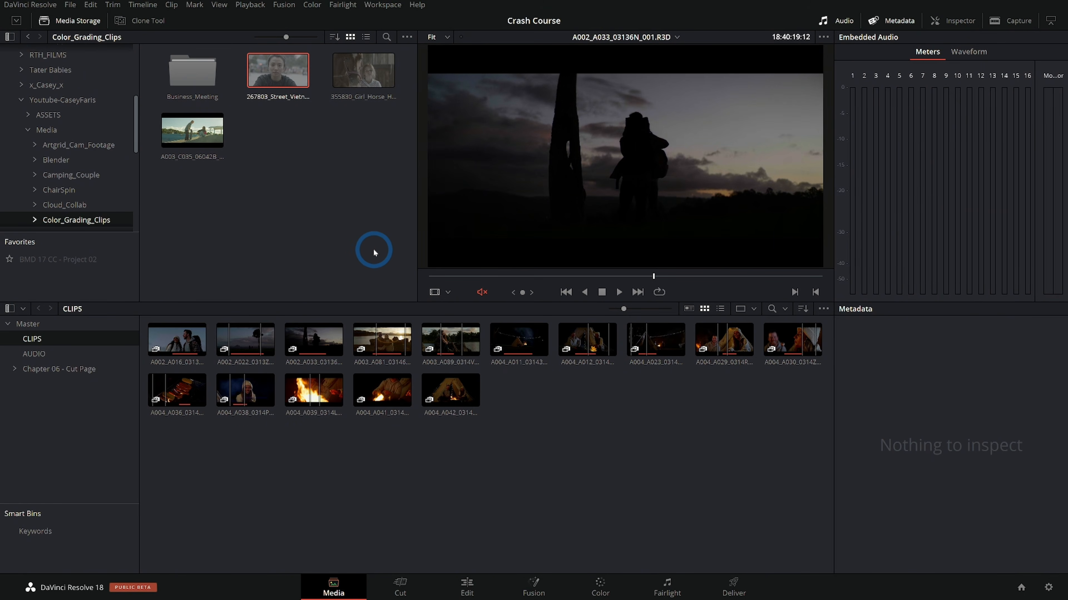
- Select the A002_A033_03136N_001.R3D clip in the CLIPS bin and display its Shot & Scene metadata instead of the audio meters
{"action": "left_click", "coordinate": [313, 339]}
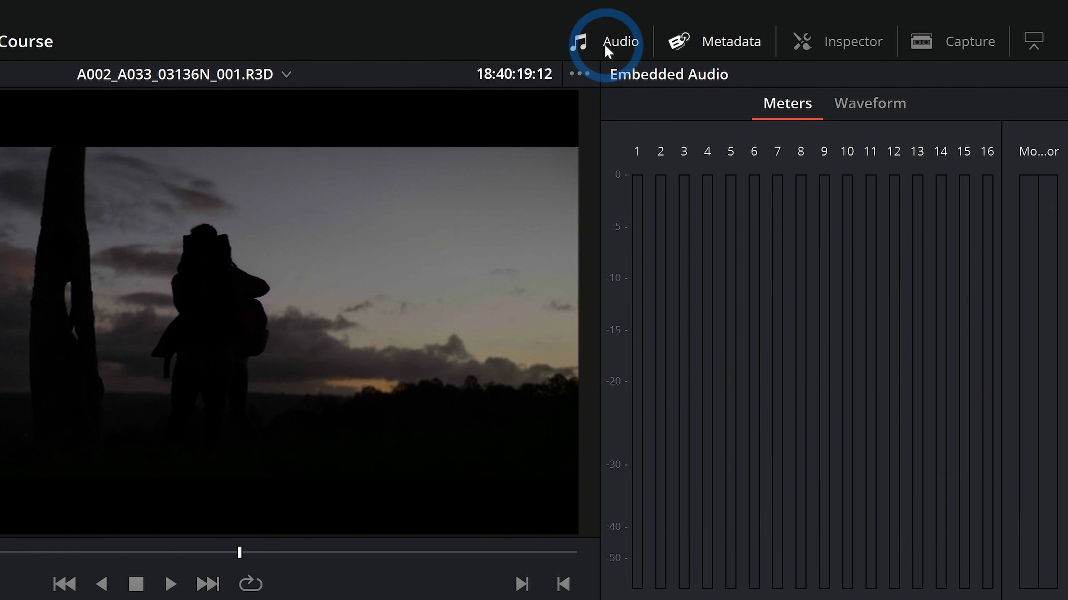
{"action": "left_click", "coordinate": [608, 50]}
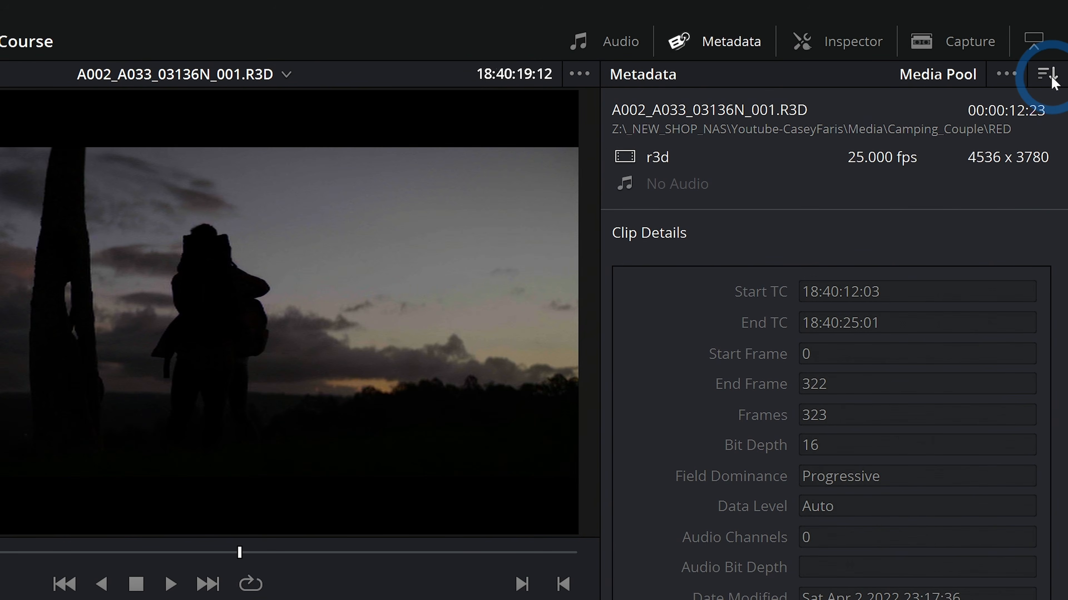
{"action": "left_click", "coordinate": [1046, 75]}
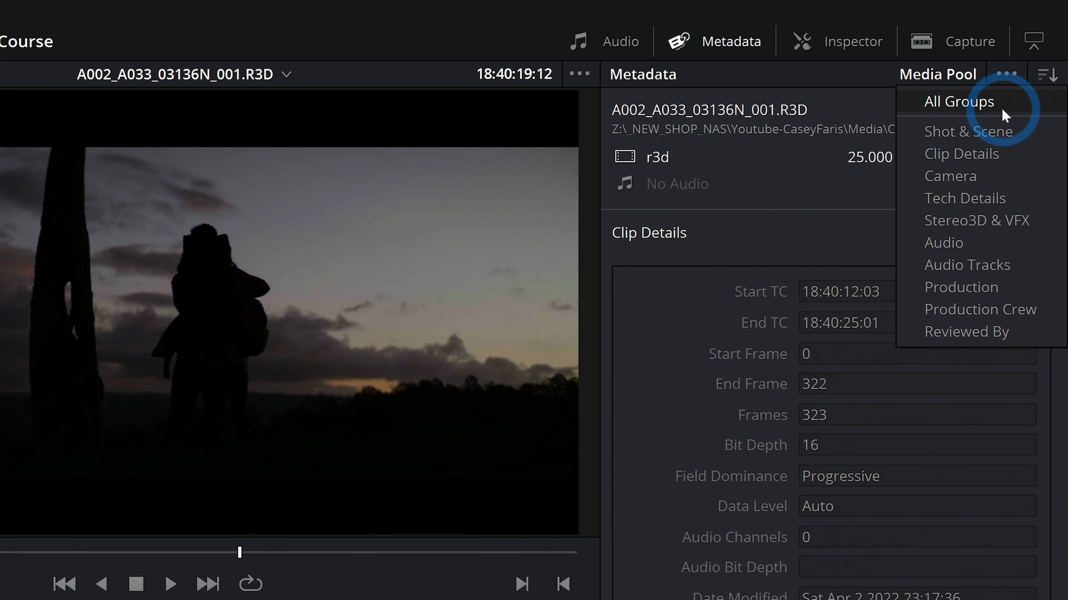
{"action": "left_click", "coordinate": [1011, 131]}
{"action": "scroll", "coordinate": [775, 305], "scroll_direction": "down", "scroll_amount": 5}
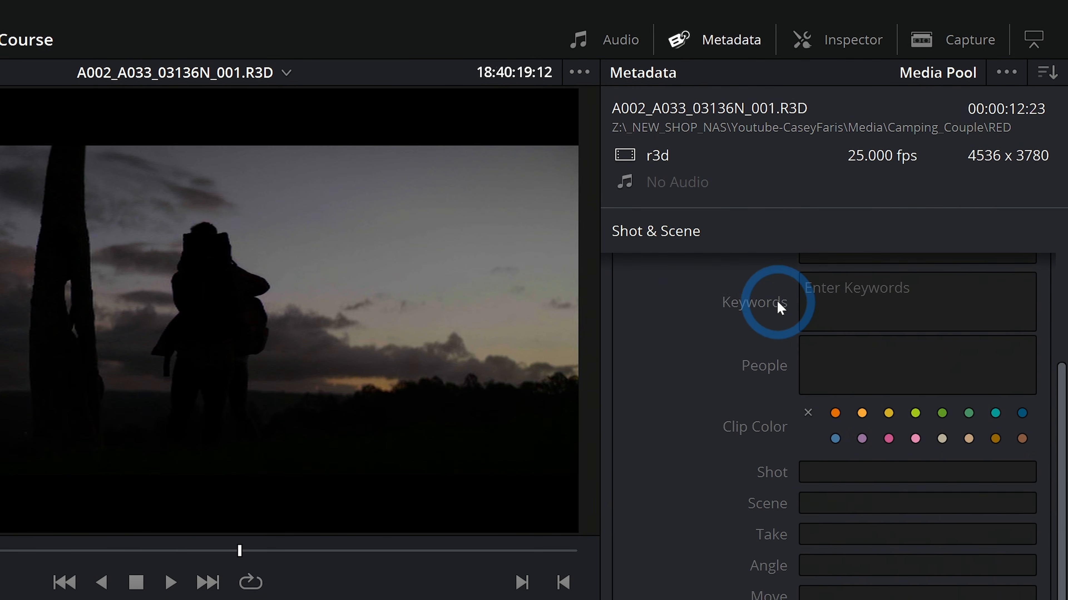
{"action": "scroll", "coordinate": [778, 307], "scroll_direction": "up", "scroll_amount": 5}
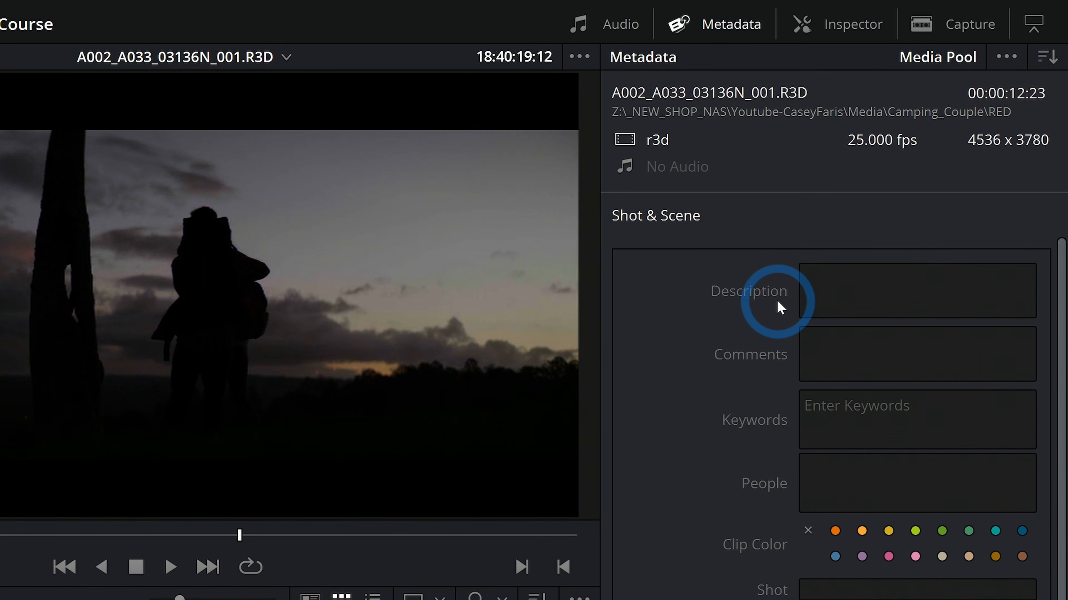
- Review the clip's description, comments and shot fields, then scrub the A003_02121956_C029.braw slate clip from the 210212_Hotel_VID folder
{"action": "left_click", "coordinate": [835, 283]}
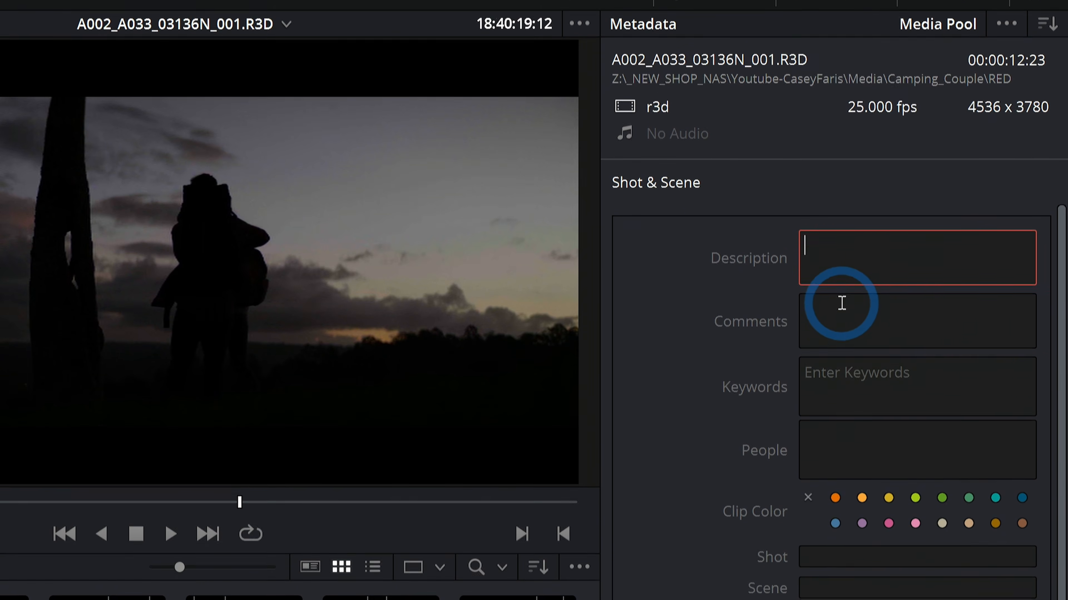
{"action": "left_click", "coordinate": [841, 353]}
{"action": "scroll", "coordinate": [806, 366], "scroll_direction": "down", "scroll_amount": 5}
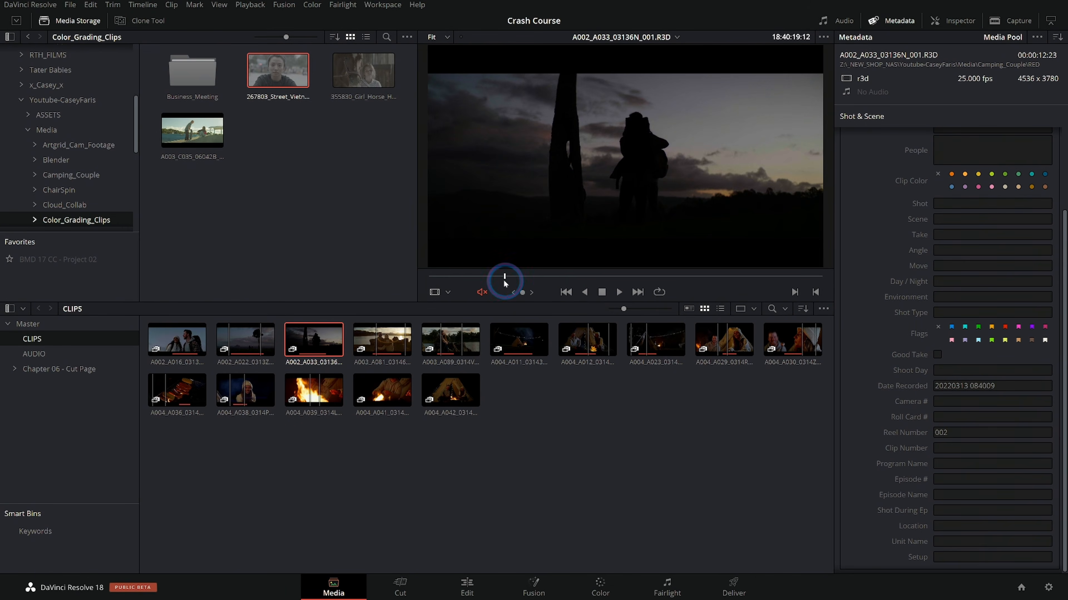
{"action": "left_click_drag", "start_coordinate": [505, 278], "coordinate": [470, 277]}
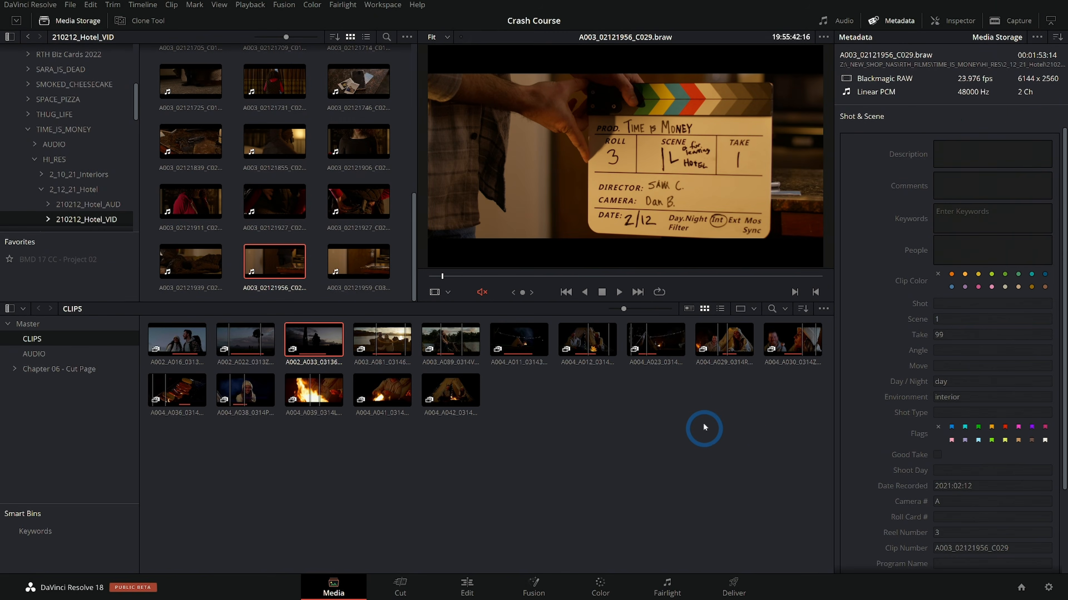
{"action": "left_click", "coordinate": [716, 422]}
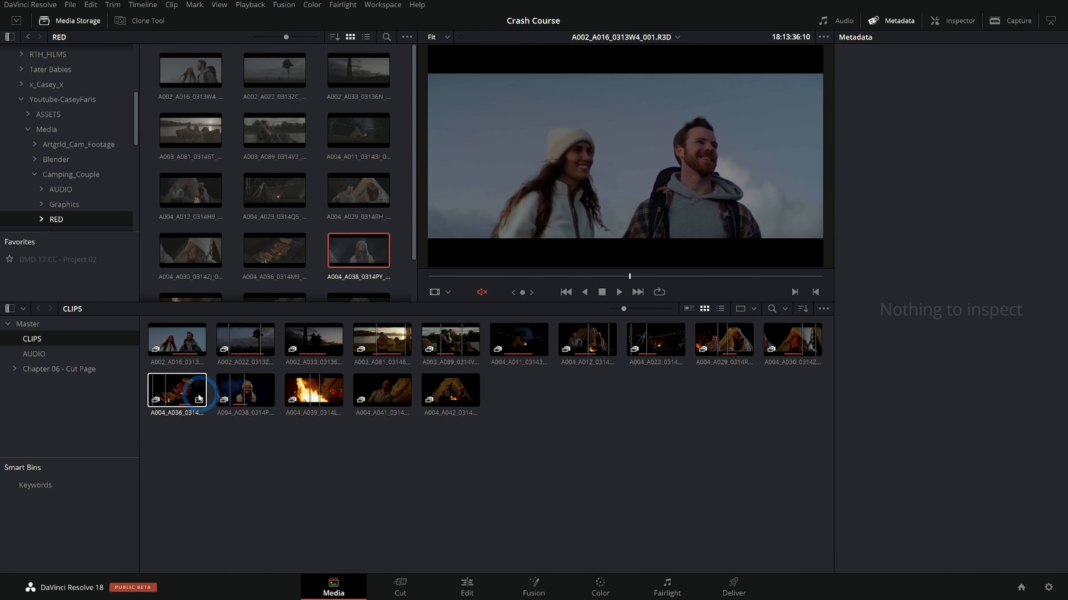
- Add the keyword Sunset to the first five clips in the CLIPS bin, from A002_A016 to A003_A089, and save the metadata
{"action": "left_click", "coordinate": [177, 339]}
{"action": "left_click", "coordinate": [257, 338], "text": "ctrl"}
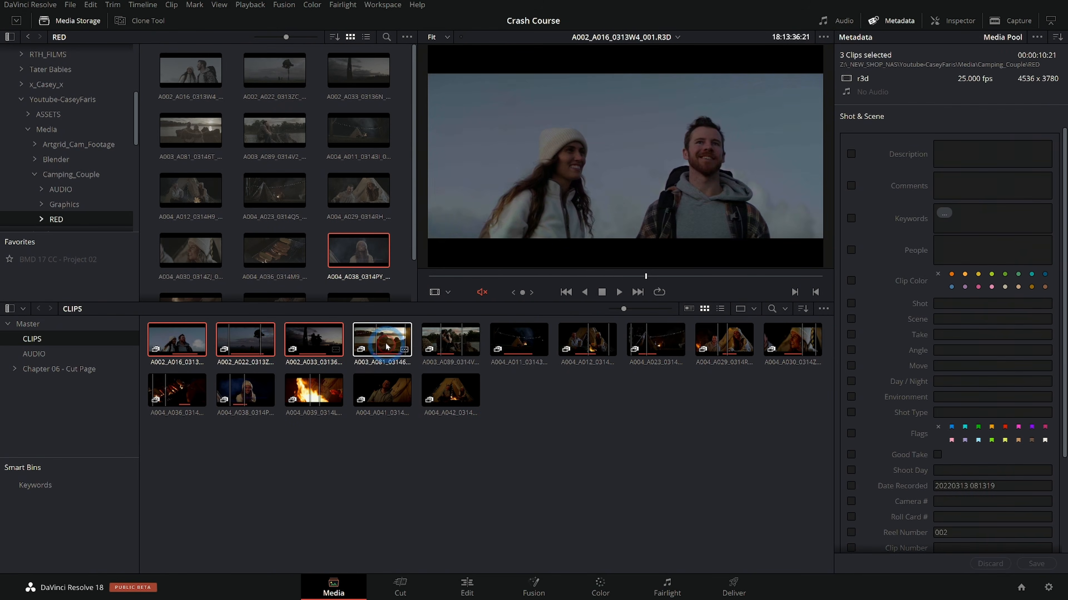
{"action": "left_click", "coordinate": [461, 340], "text": "shift"}
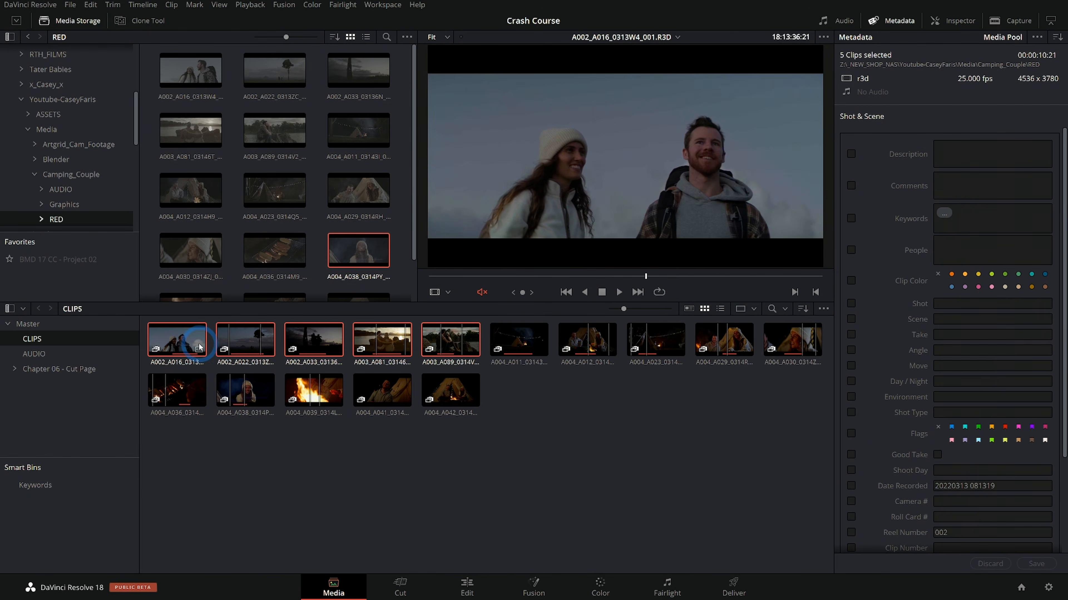
{"action": "left_click", "coordinate": [981, 214]}
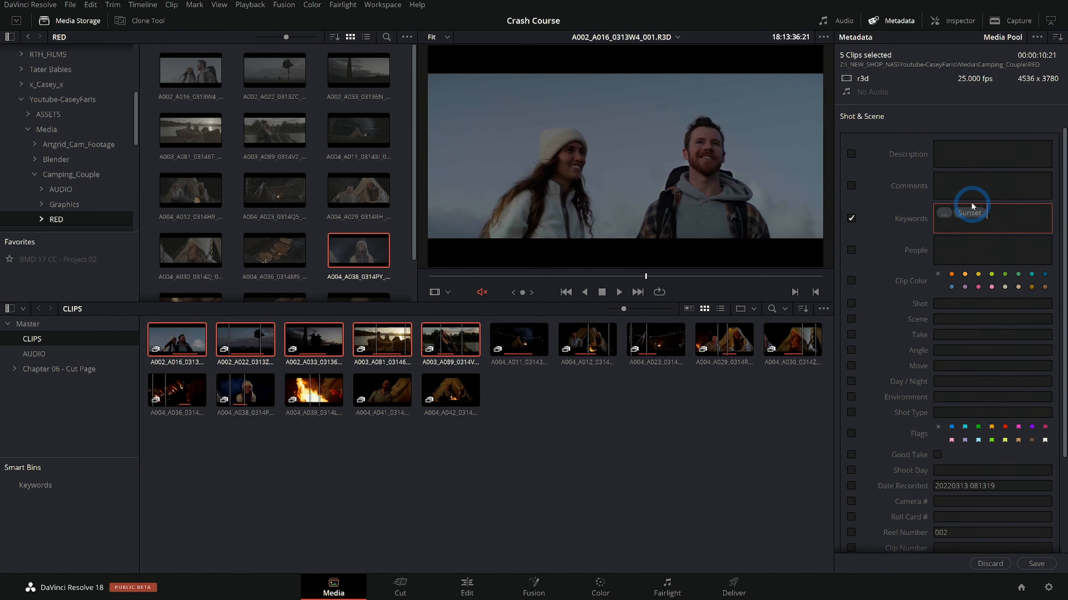
{"action": "scroll", "coordinate": [913, 328], "scroll_direction": "down", "scroll_amount": 3}
{"action": "left_click", "coordinate": [1008, 533]}
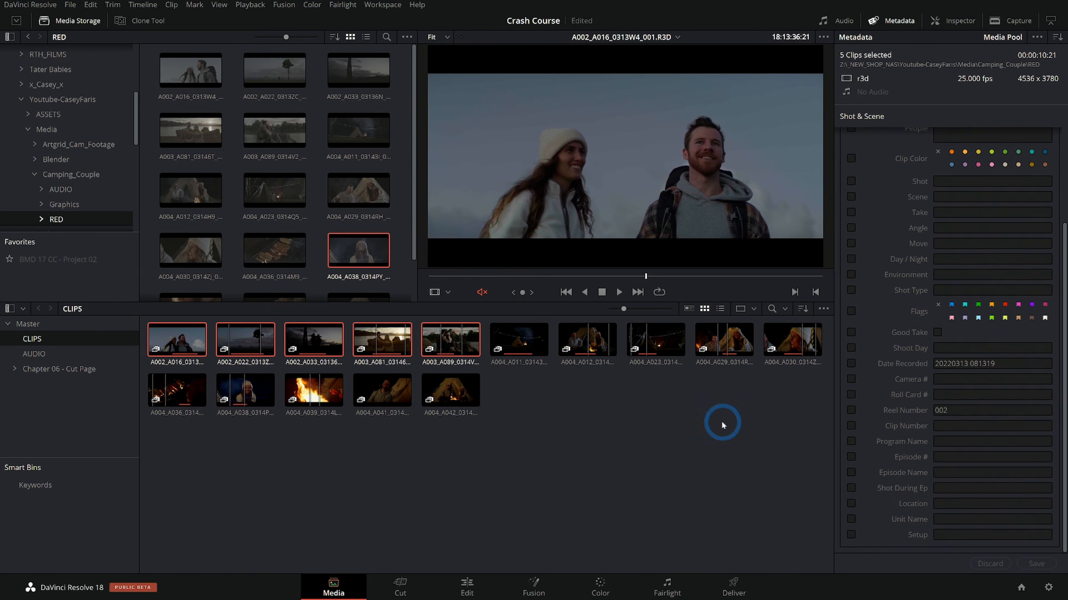
{"action": "left_click", "coordinate": [723, 425]}
- Check the keywords of the tagged clips one by one in the CLIPS bin
{"action": "left_click", "coordinate": [456, 345]}
{"action": "left_click", "coordinate": [923, 355]}
{"action": "left_click", "coordinate": [388, 347]}
{"action": "left_click", "coordinate": [308, 353]}
{"action": "left_click", "coordinate": [262, 347]}
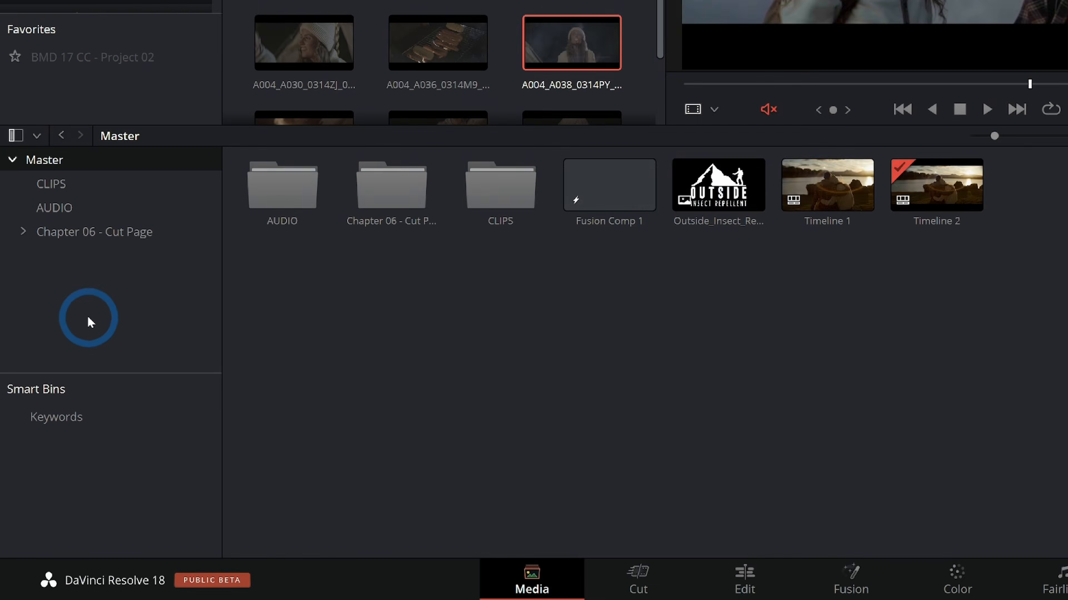
- Create a smart bin named Sunset Clips that matches MediaPool clips whose Keywords contain Sunset
{"action": "right_click", "coordinate": [59, 514]}
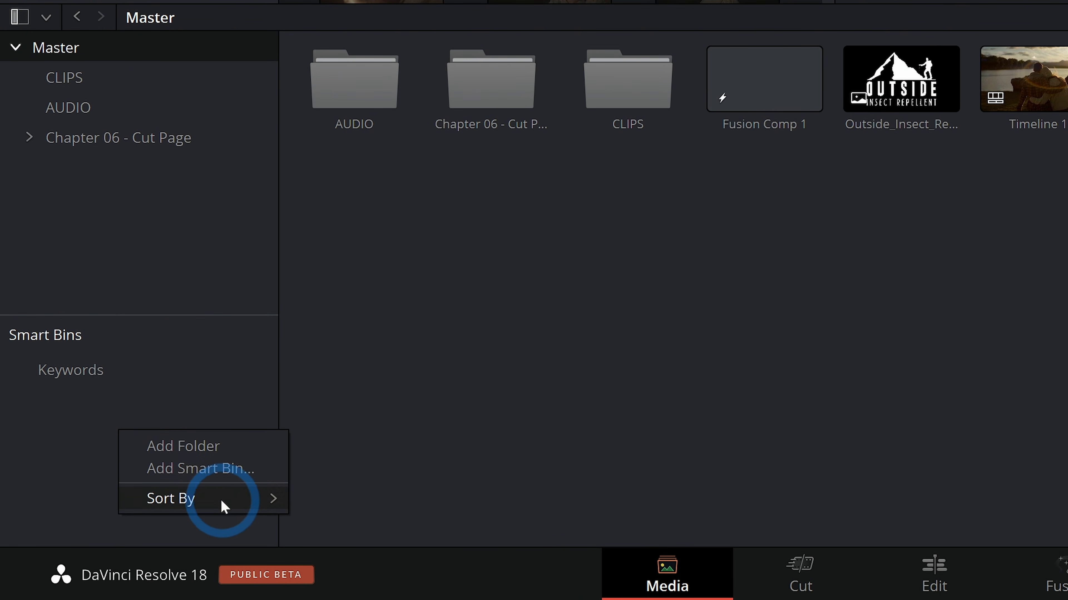
{"action": "left_click", "coordinate": [234, 467]}
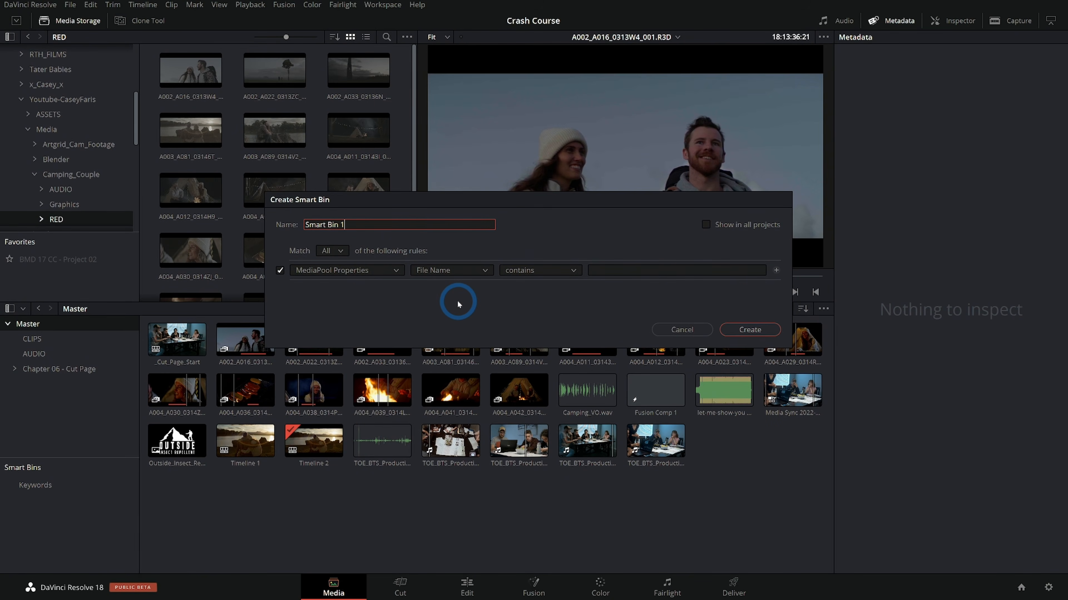
{"action": "triple_click", "coordinate": [356, 226]}
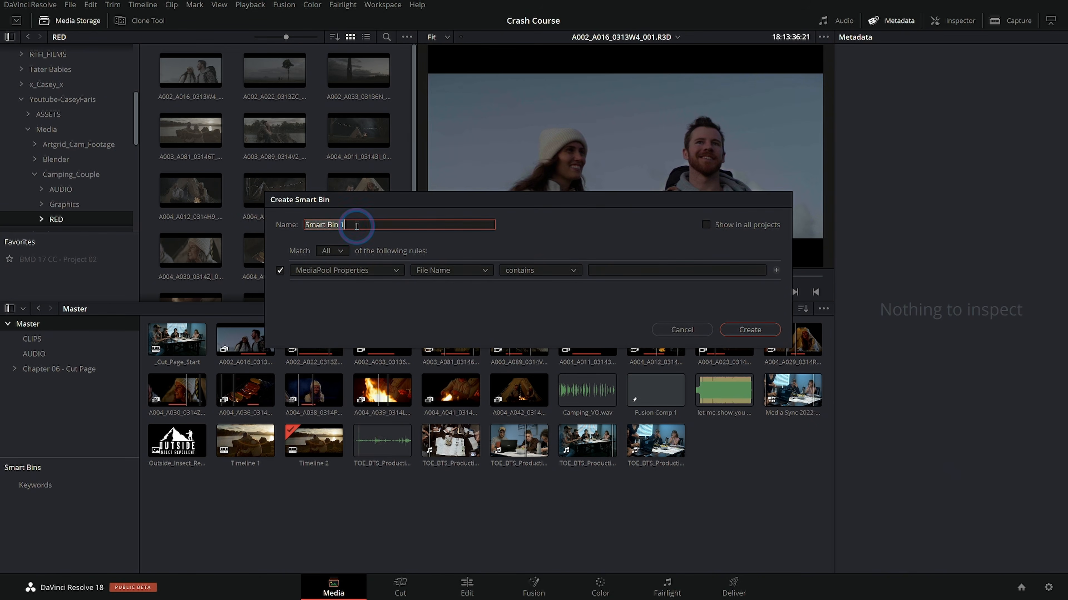
{"action": "type", "text": "Sunset Cl"}
{"action": "type", "text": "ips"}
{"action": "type", "text": "Suns"}
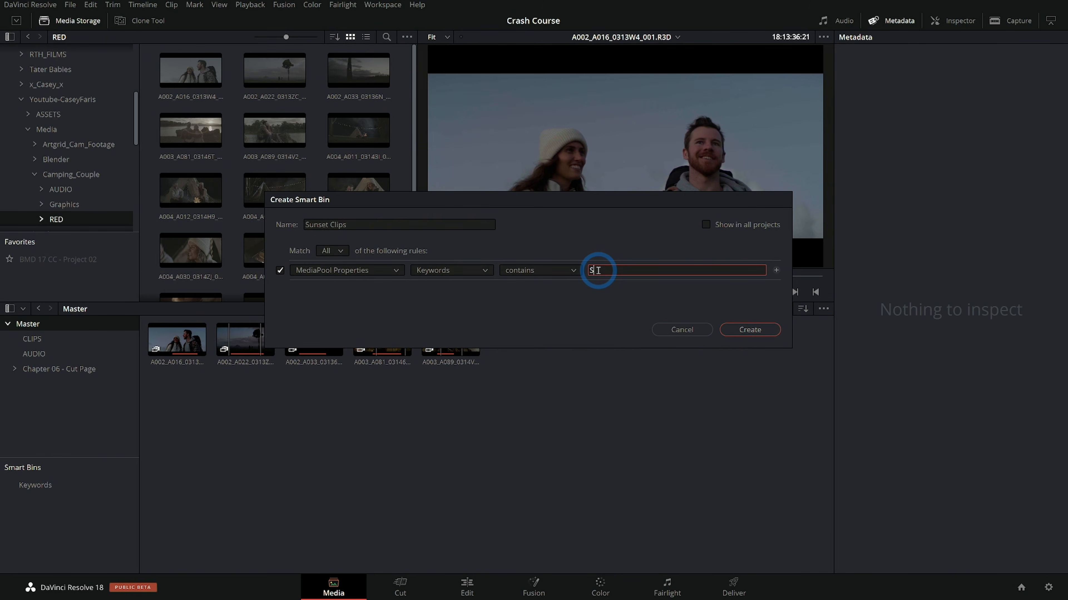
{"action": "type", "text": "et"}
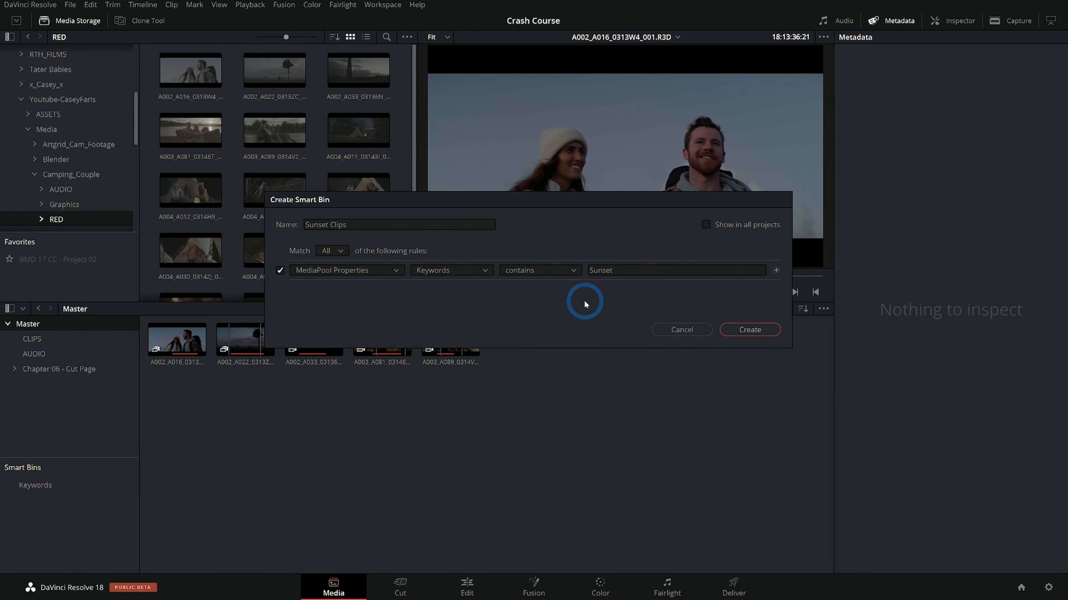
{"action": "left_click", "coordinate": [749, 330]}
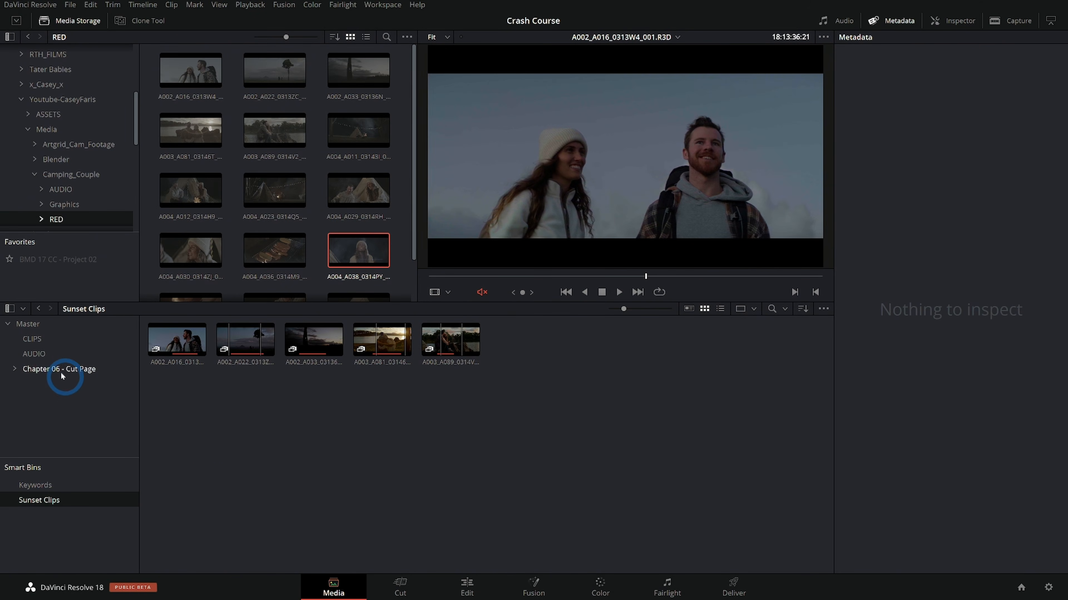
- Inspect the A002_A033 clip's keywords in Sunset Clips, compare with the Keywords smart bin, then preview the A003_A081 lakeside clip
{"action": "left_click", "coordinate": [313, 339]}
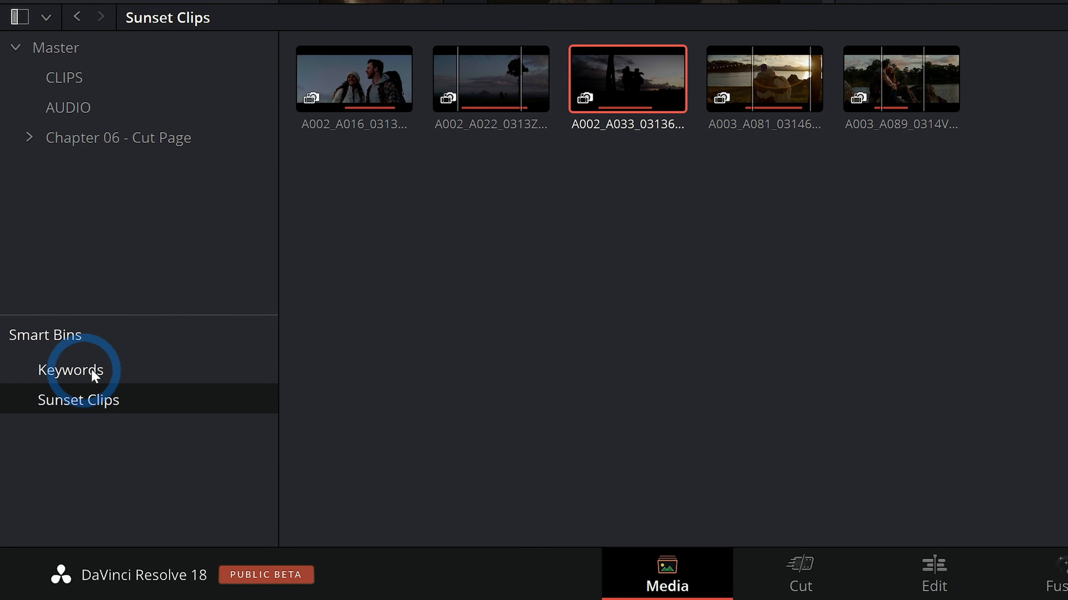
{"action": "left_click", "coordinate": [45, 486]}
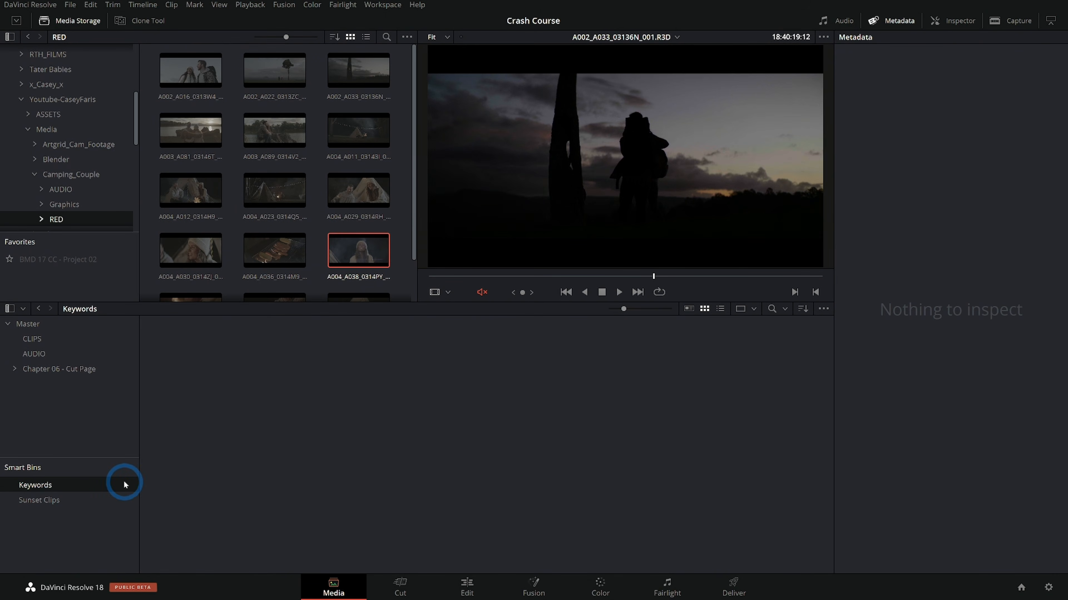
{"action": "left_click", "coordinate": [57, 497]}
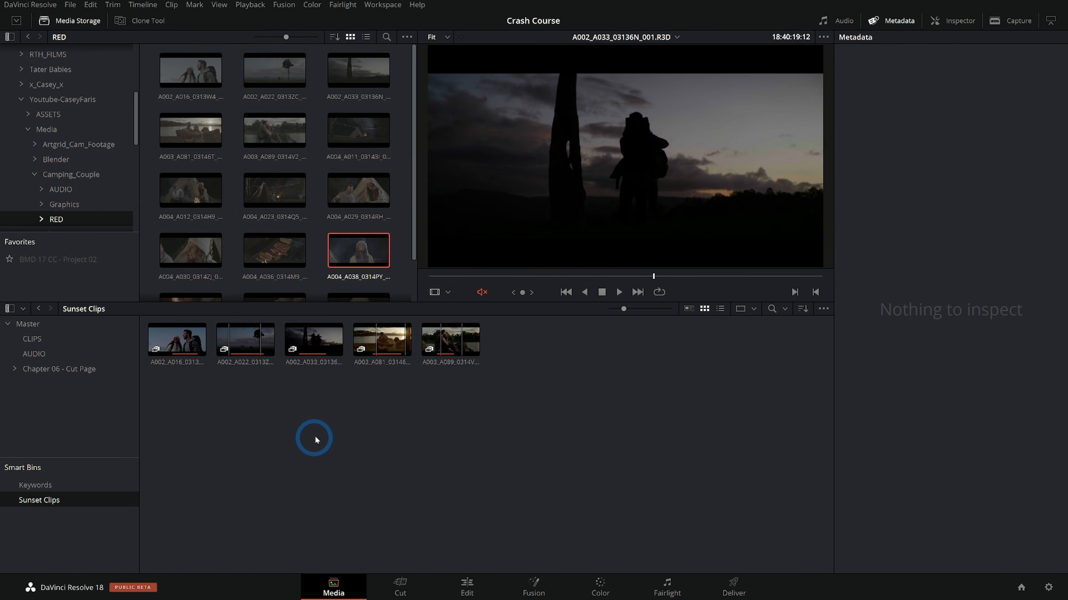
{"action": "left_click", "coordinate": [386, 339]}
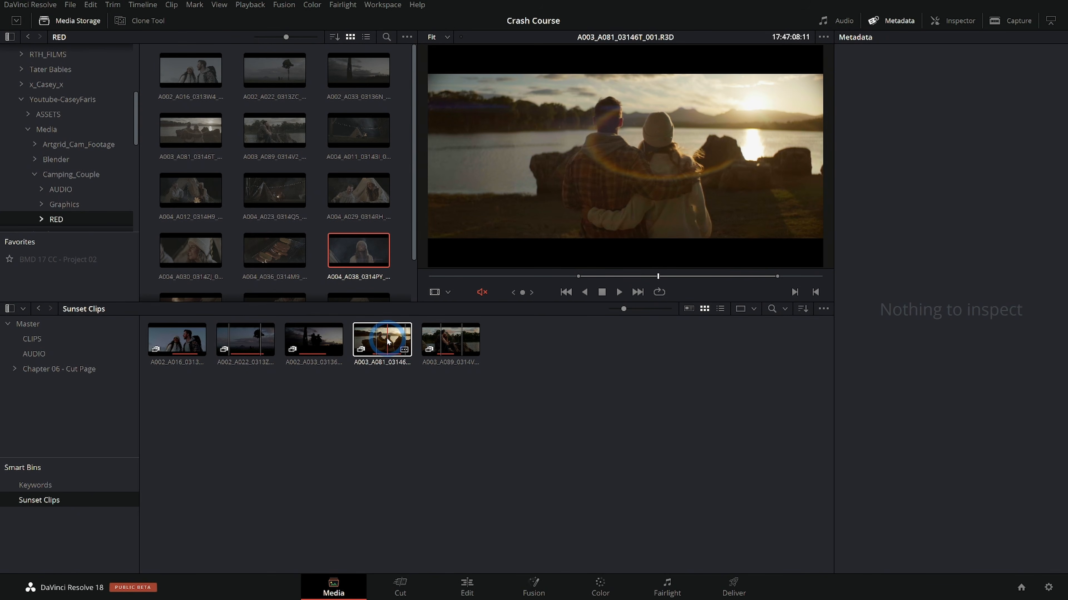
{"action": "left_click", "coordinate": [570, 382]}
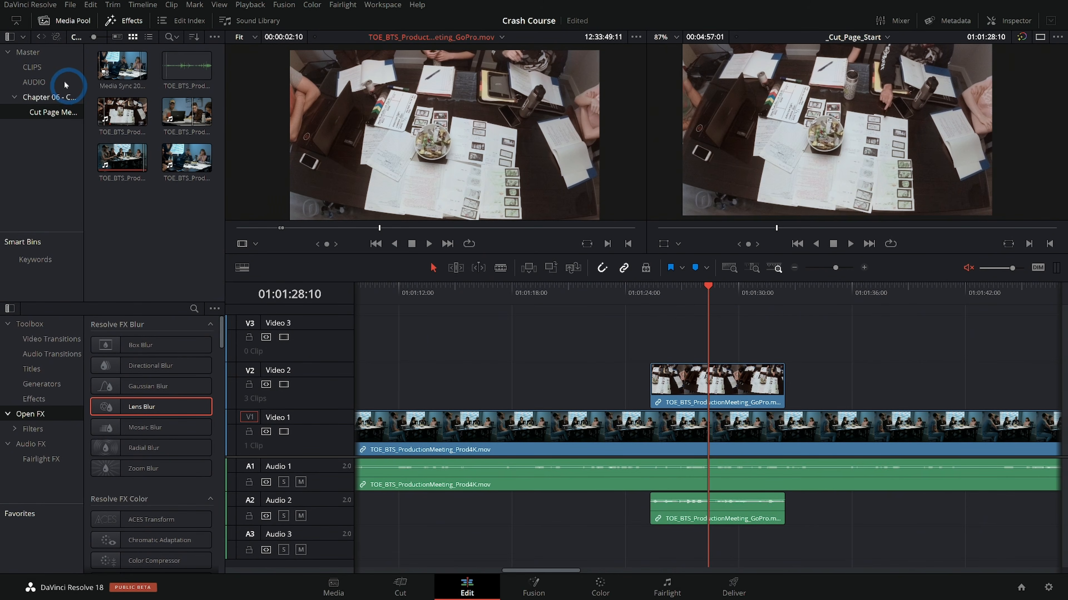
- Open Timeline 1 from the Master bin on the Edit page, then bring the clip under the playhead into the Fusion page
{"action": "left_click", "coordinate": [36, 52]}
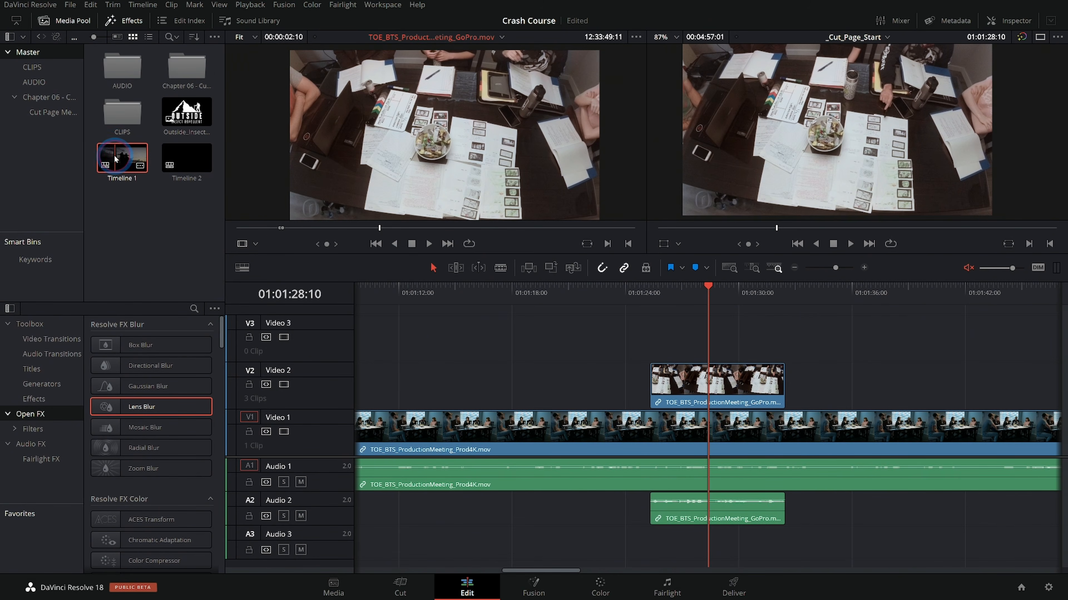
{"action": "double_click", "coordinate": [126, 163]}
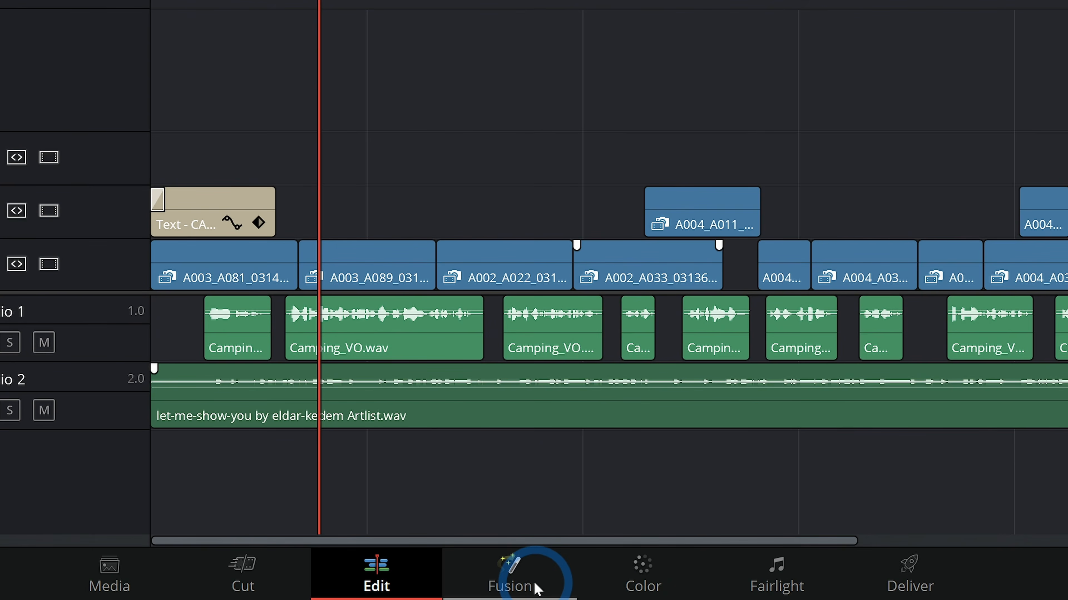
{"action": "left_click", "coordinate": [536, 584]}
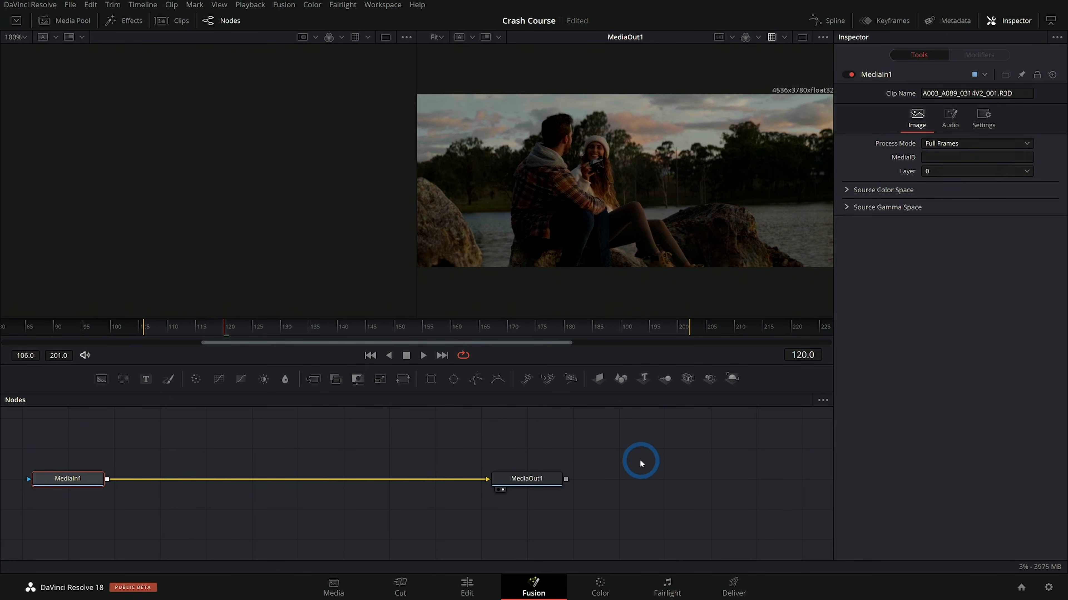
{"action": "left_click_drag", "start_coordinate": [640, 461], "coordinate": [766, 472]}
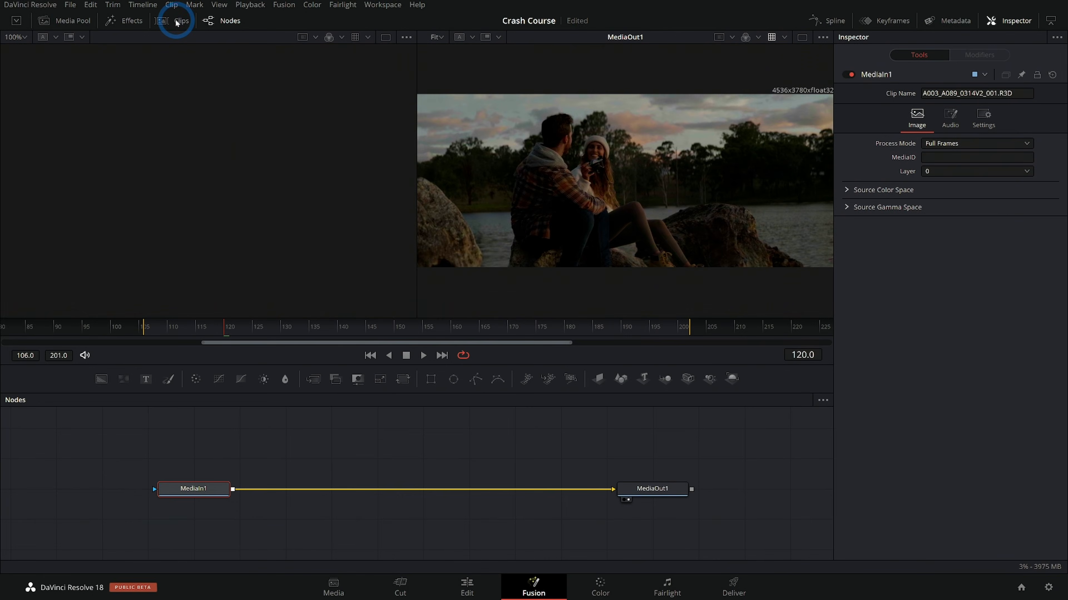
- Show the timeline's clip thumbnails on the Fusion page, load clip 03 with the lone tree, and hide the thumbnails again
{"action": "left_click", "coordinate": [353, 42]}
{"action": "left_click_drag", "start_coordinate": [688, 559], "coordinate": [522, 555]}
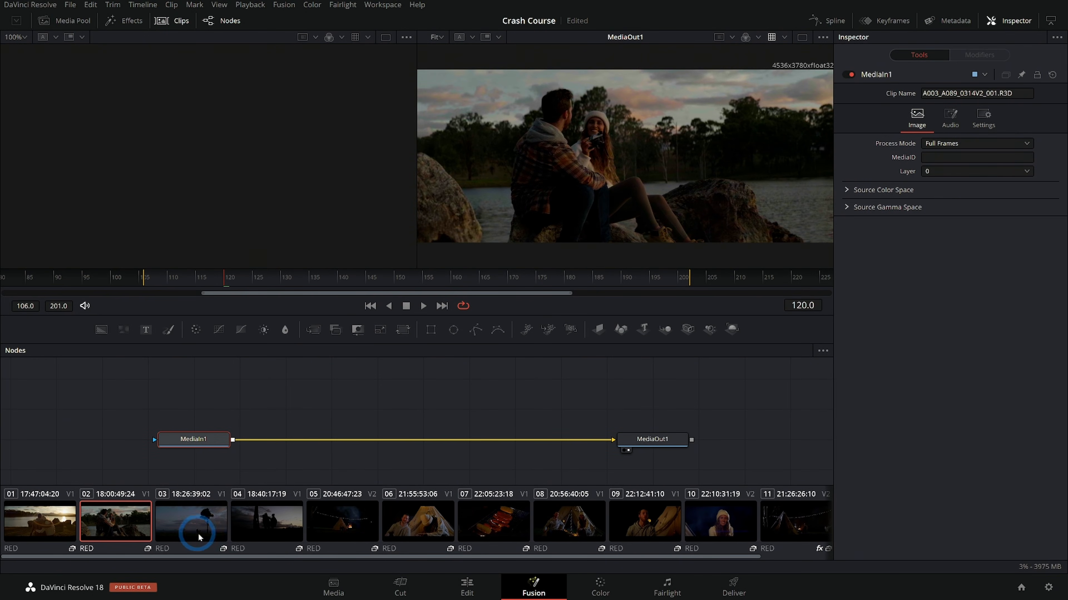
{"action": "left_click", "coordinate": [206, 533]}
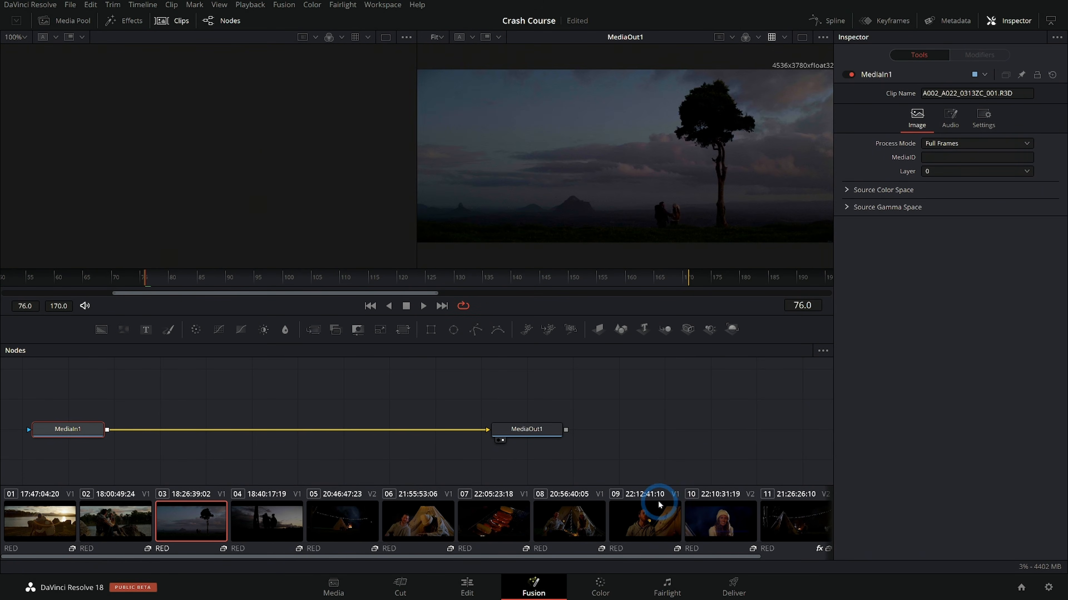
{"action": "left_click", "coordinate": [177, 20]}
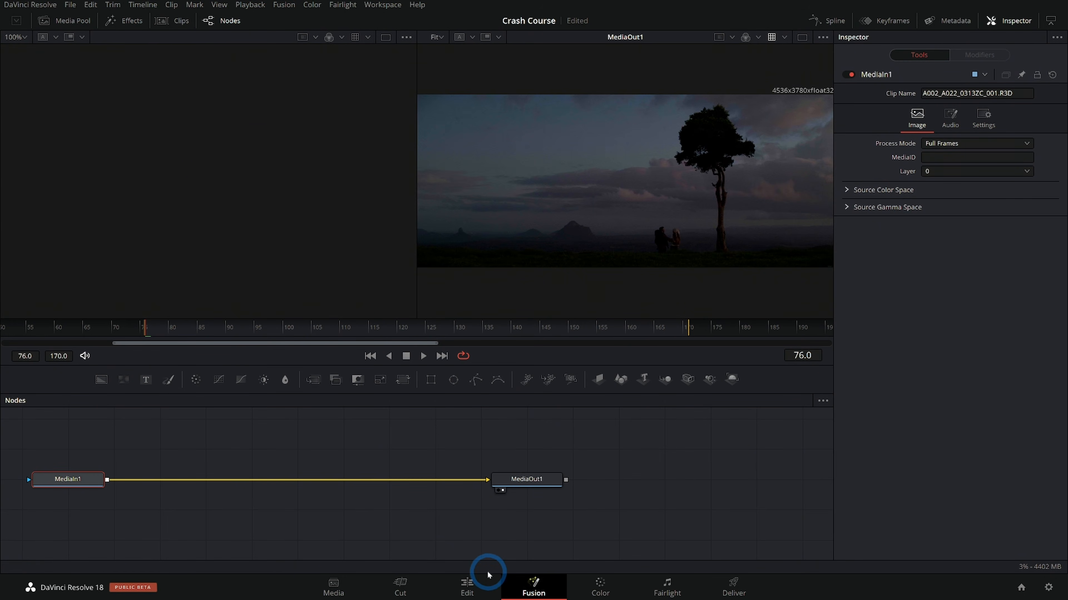
- Create a five-second, 25 fps Fusion composition named Fusion Comp 1 in the Master bin of the Fusion page's Media Pool
{"action": "left_click", "coordinate": [74, 21]}
{"action": "left_click", "coordinate": [180, 166]}
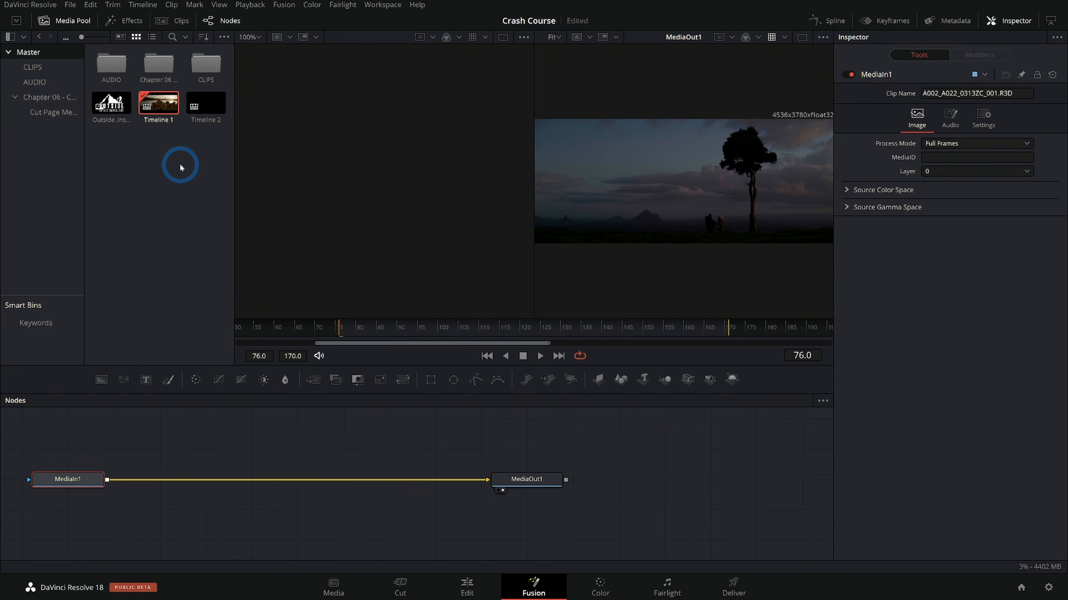
{"action": "right_click", "coordinate": [136, 165]}
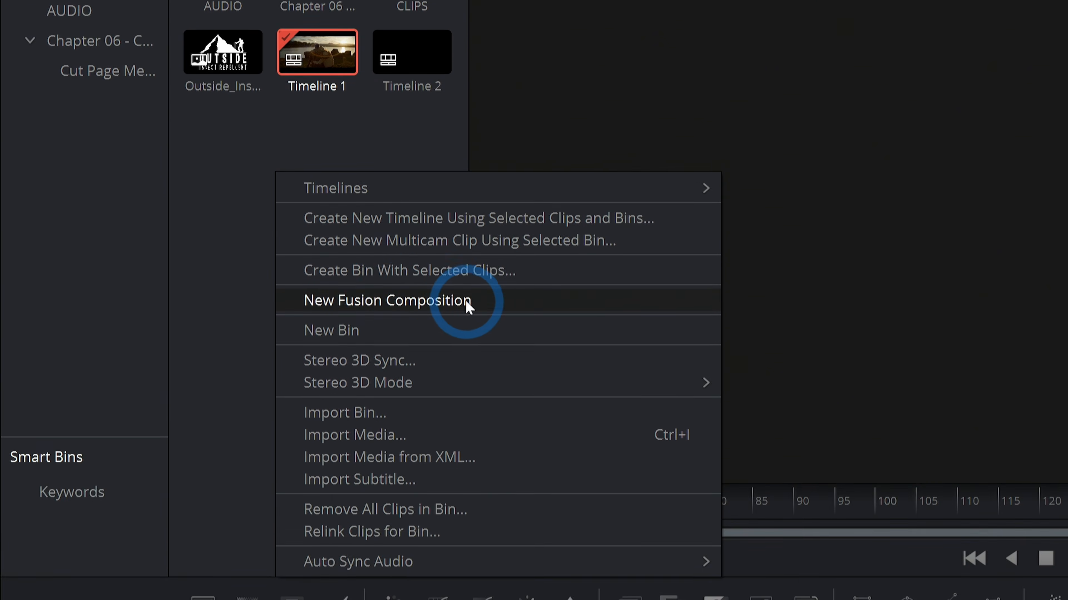
{"action": "left_click", "coordinate": [526, 302]}
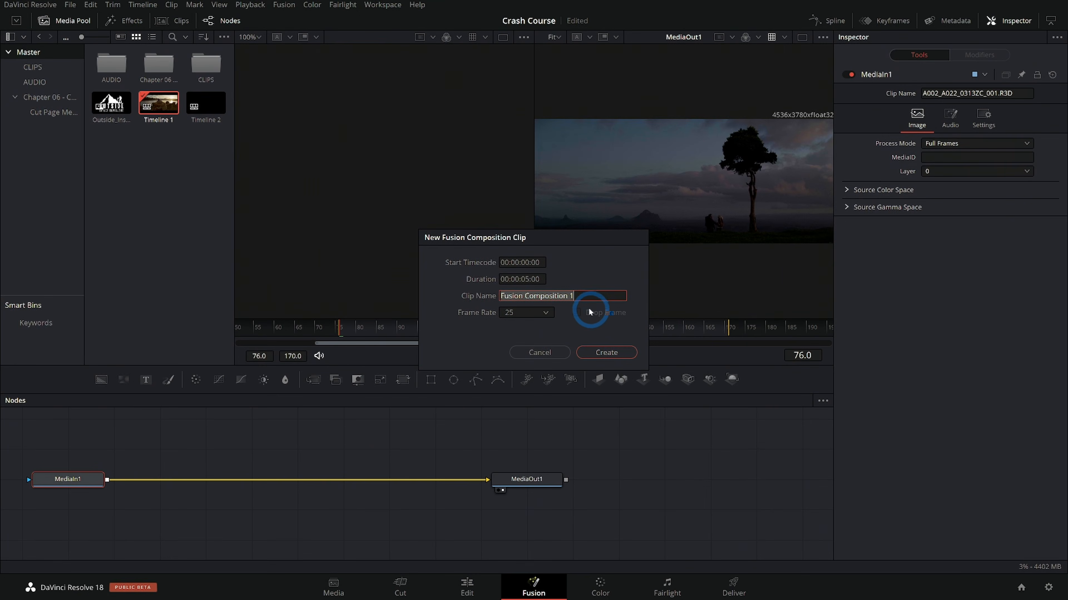
{"action": "type", "text": "Fusion Comp 1"}
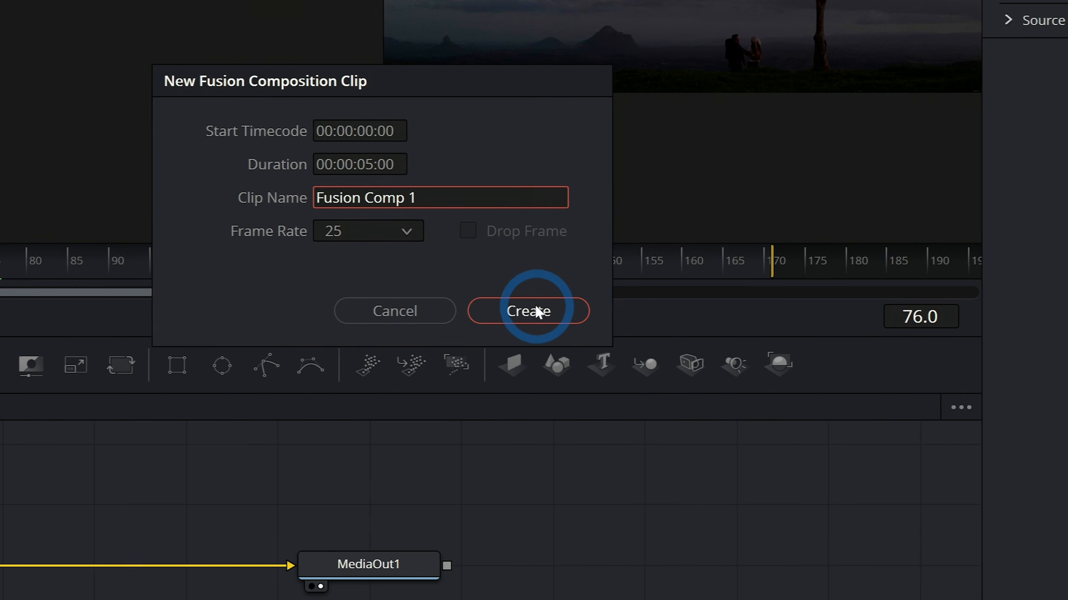
{"action": "left_click", "coordinate": [528, 311]}
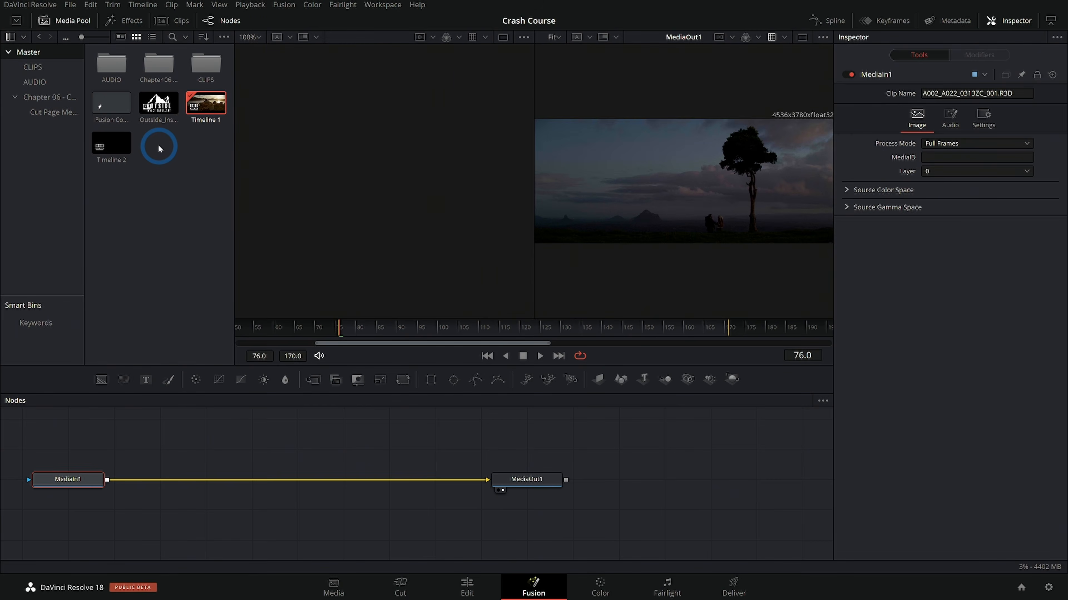
- View Fusion Comp 1's node graph from the Master bin, then reopen Timeline 1
{"action": "left_click", "coordinate": [112, 106]}
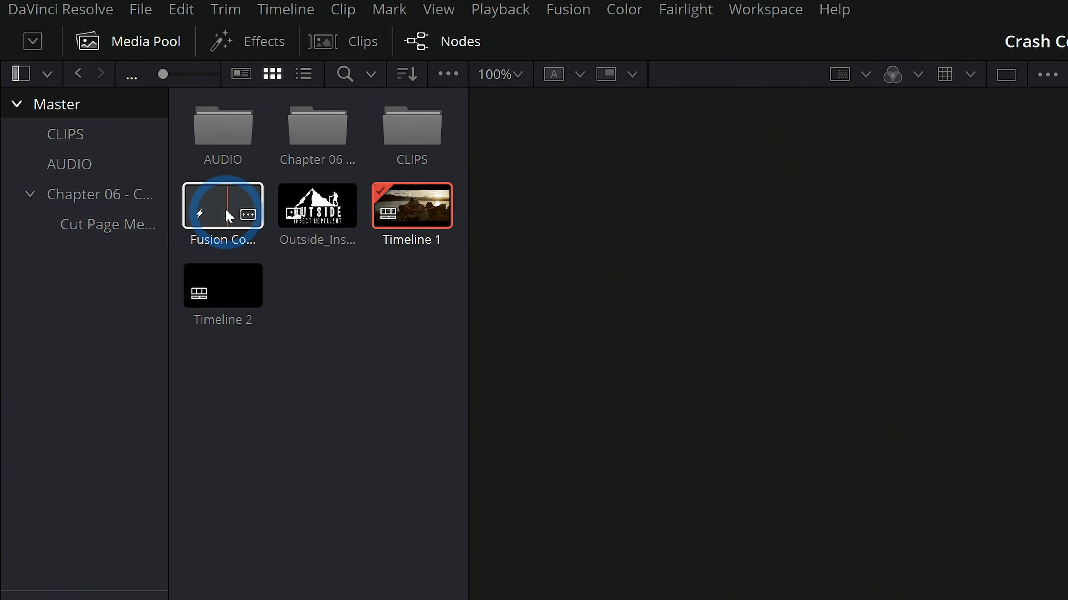
{"action": "double_click", "coordinate": [224, 214]}
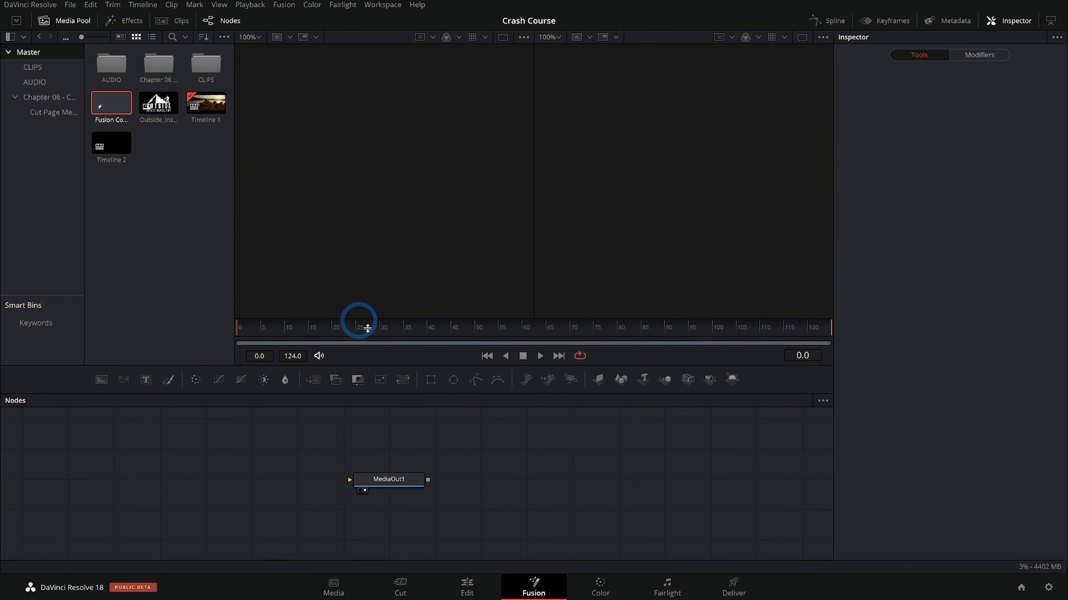
{"action": "double_click", "coordinate": [203, 105]}
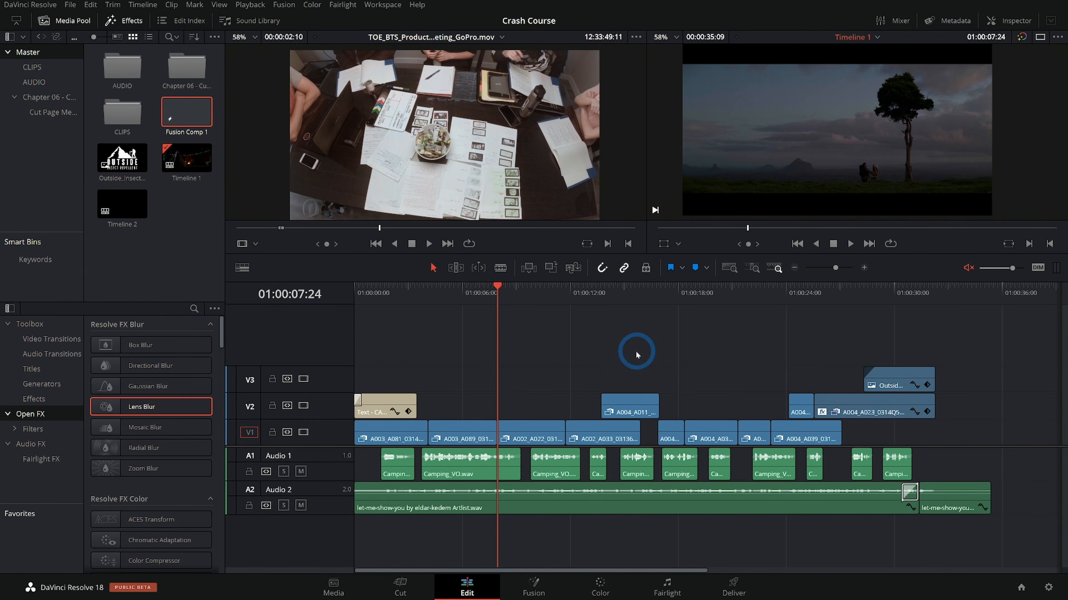
- Move the Timeline 1 playhead to 01:00:09:07 on the lone-tree clip A002_A022 and open that clip on the Fusion page
{"action": "left_click", "coordinate": [476, 310]}
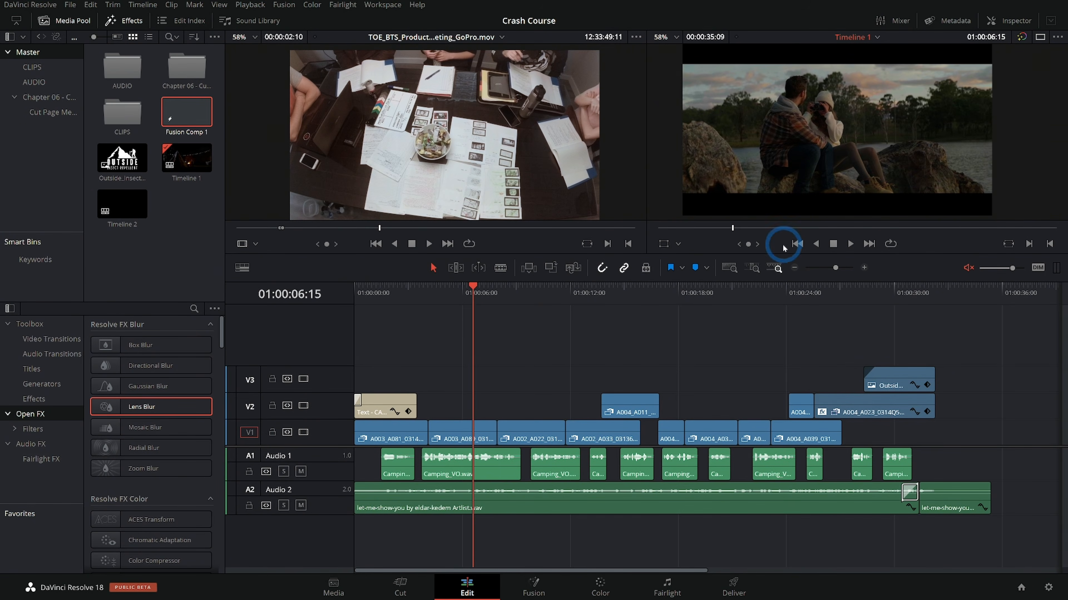
{"action": "left_click", "coordinate": [520, 301]}
{"action": "left_click", "coordinate": [828, 147]}
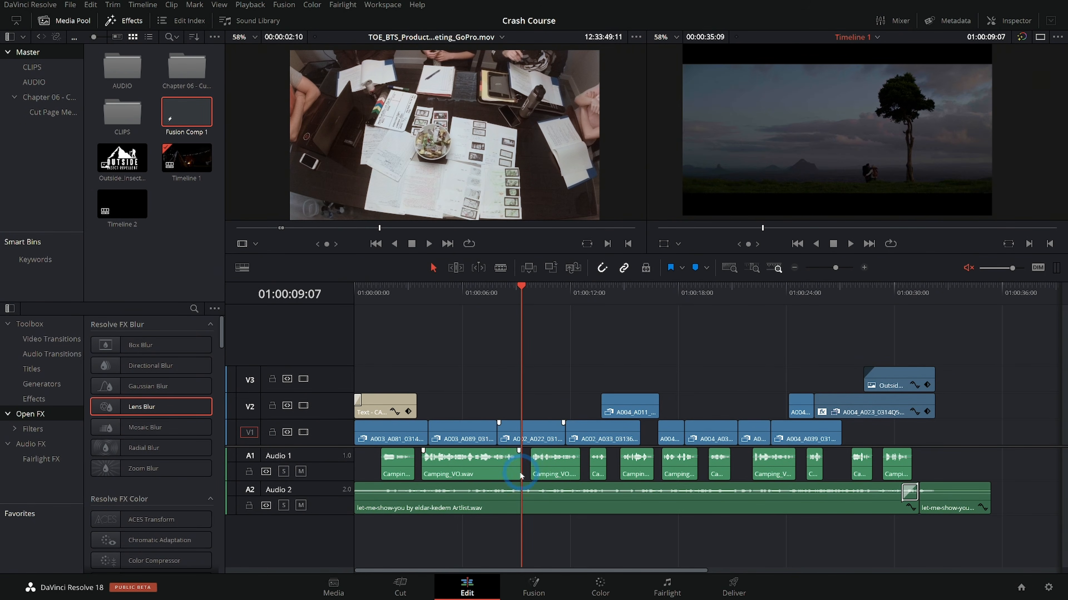
{"action": "left_click", "coordinate": [545, 589]}
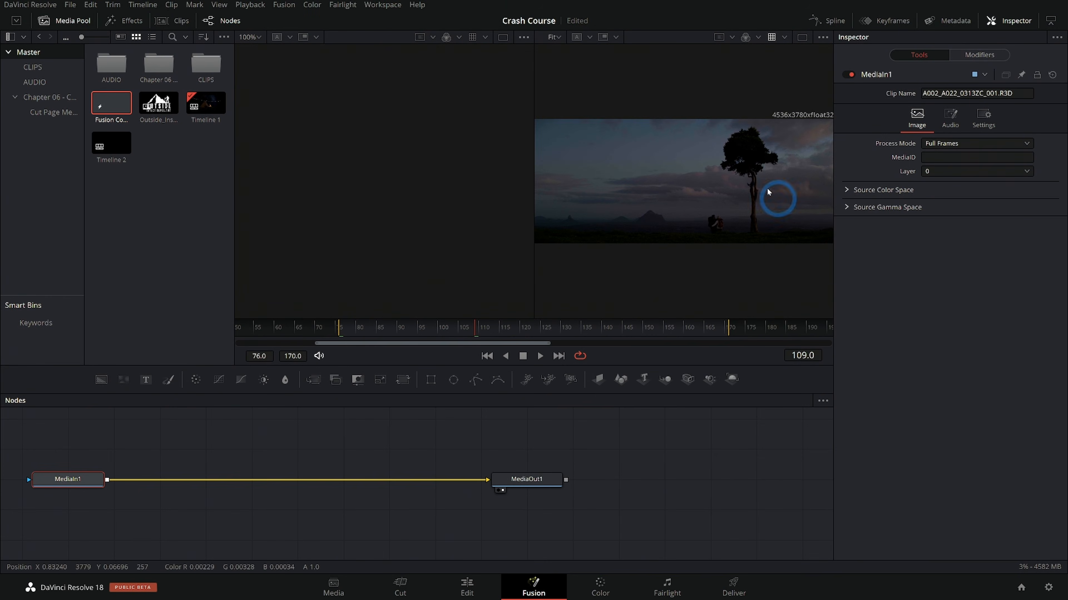
- Reset the workspace to the default UI layout
{"action": "left_click", "coordinate": [382, 5]}
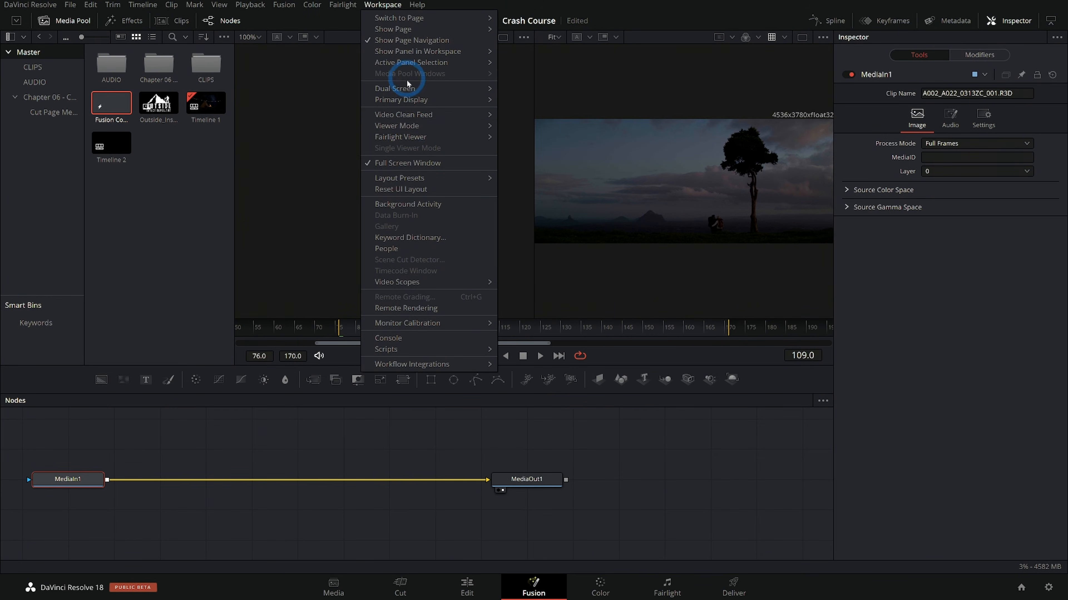
{"action": "left_click", "coordinate": [414, 188]}
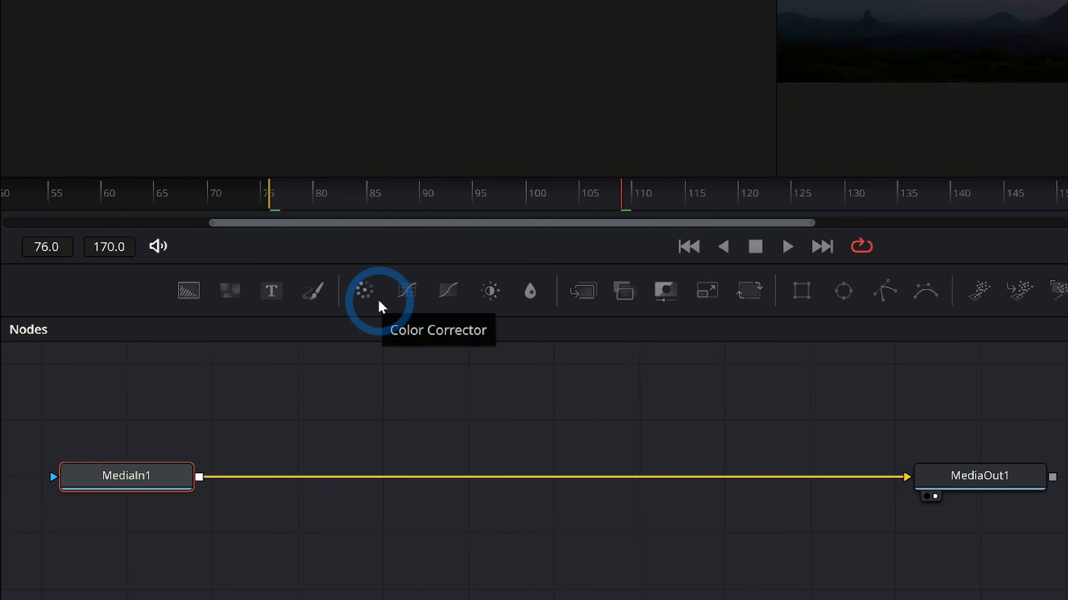
- Add an unconnected Color Corrector node above the line from MediaIn1 to MediaOut1, and delete it again
{"action": "left_click_drag", "start_coordinate": [389, 299], "coordinate": [510, 420]}
{"action": "left_click_drag", "start_coordinate": [512, 307], "coordinate": [511, 305]}
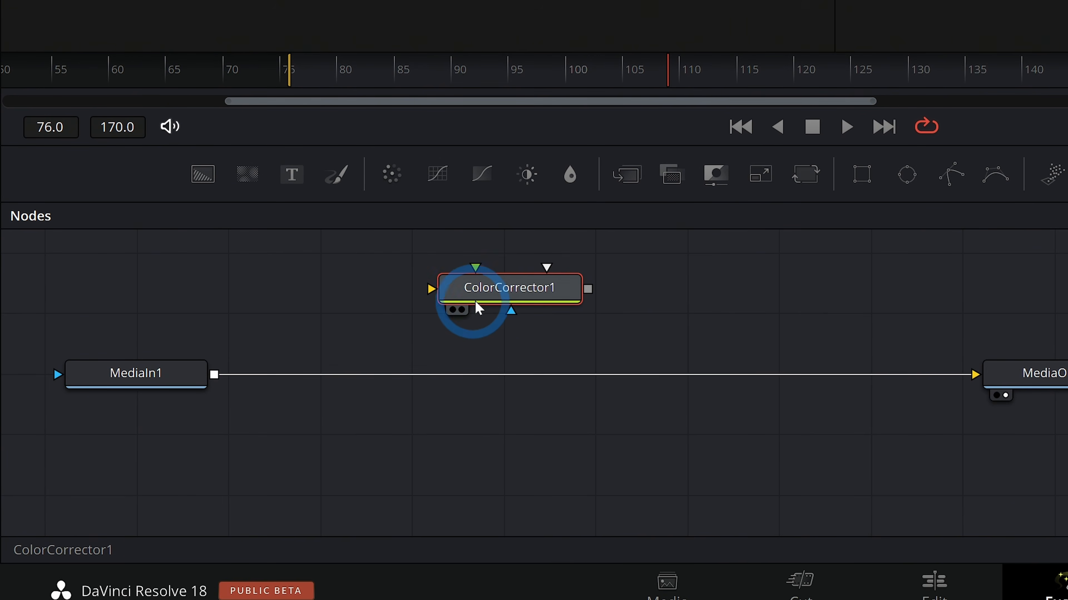
{"action": "key", "text": "Delete"}
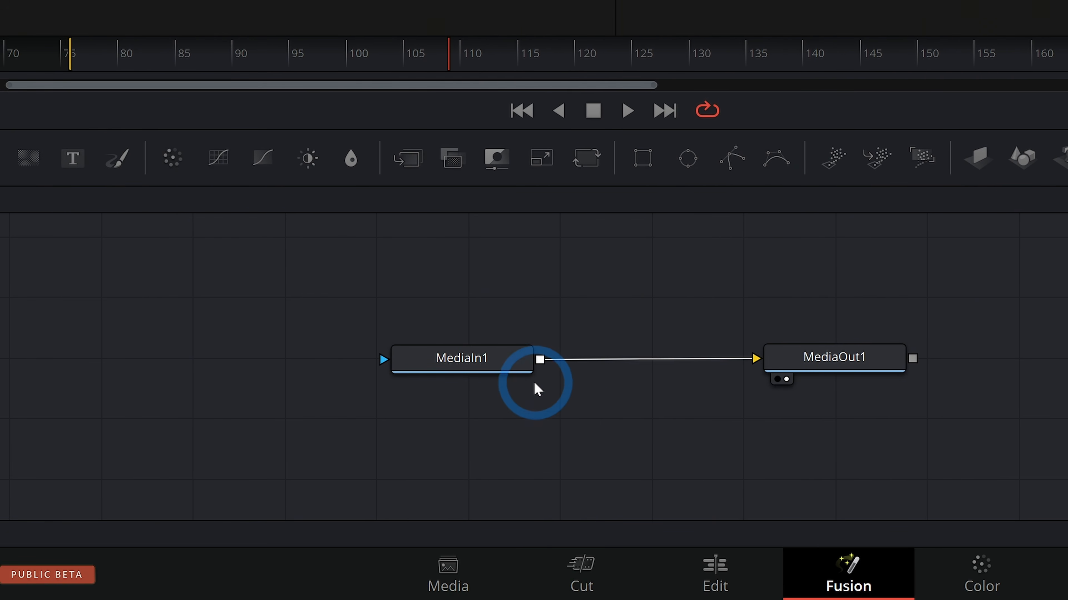
- Compare the MediaIn1 node with its source clip on the Edit page, and examine its connection to MediaOut1's input
{"action": "left_click_drag", "start_coordinate": [479, 374], "coordinate": [537, 374]}
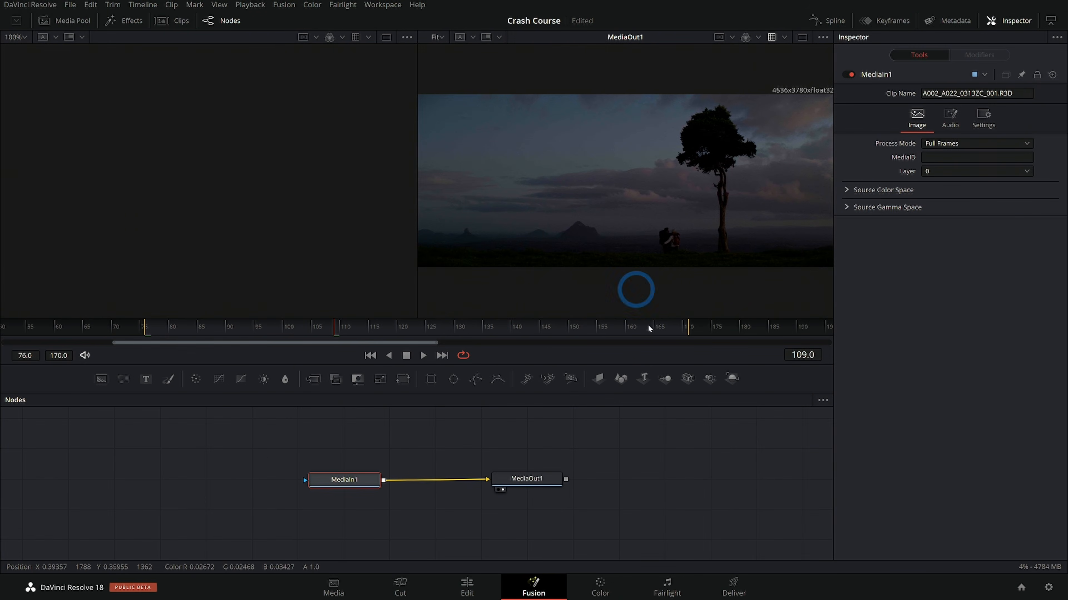
{"action": "left_click", "coordinate": [467, 585]}
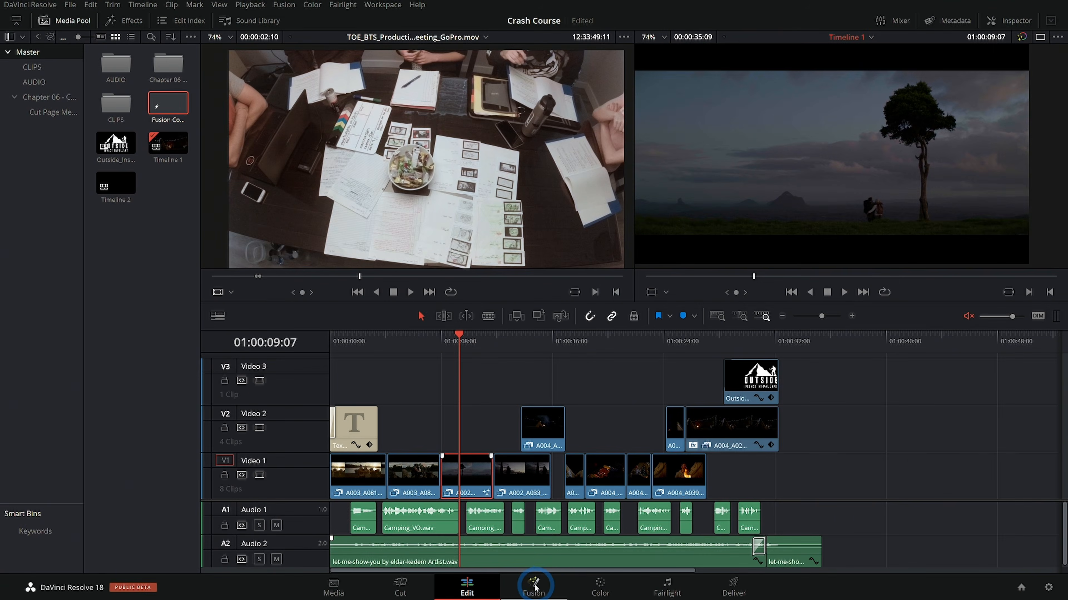
{"action": "left_click", "coordinate": [533, 586]}
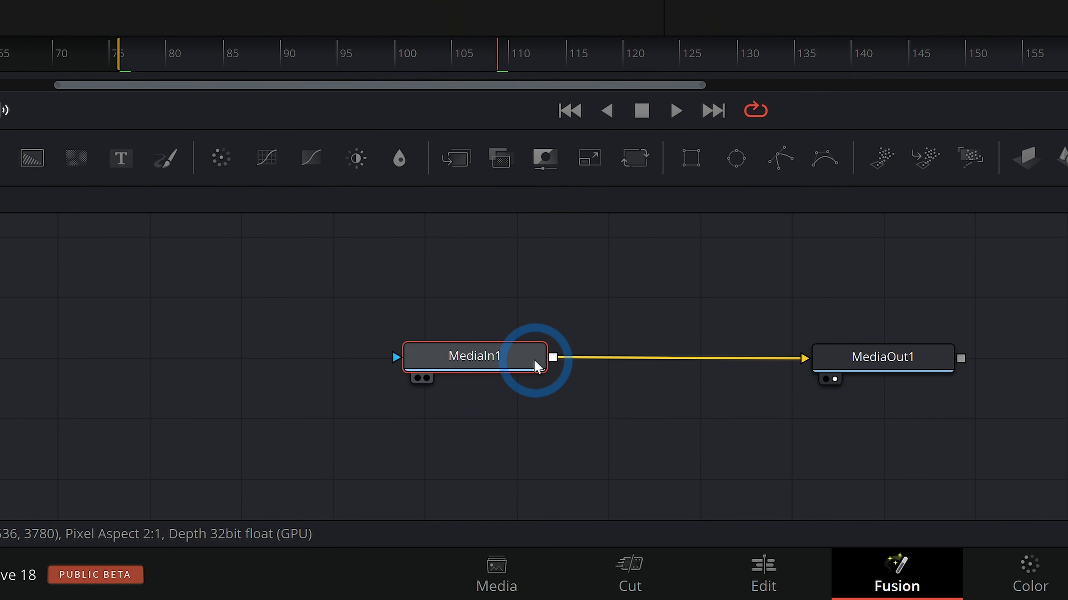
{"action": "mouse_move", "coordinate": [553, 357]}
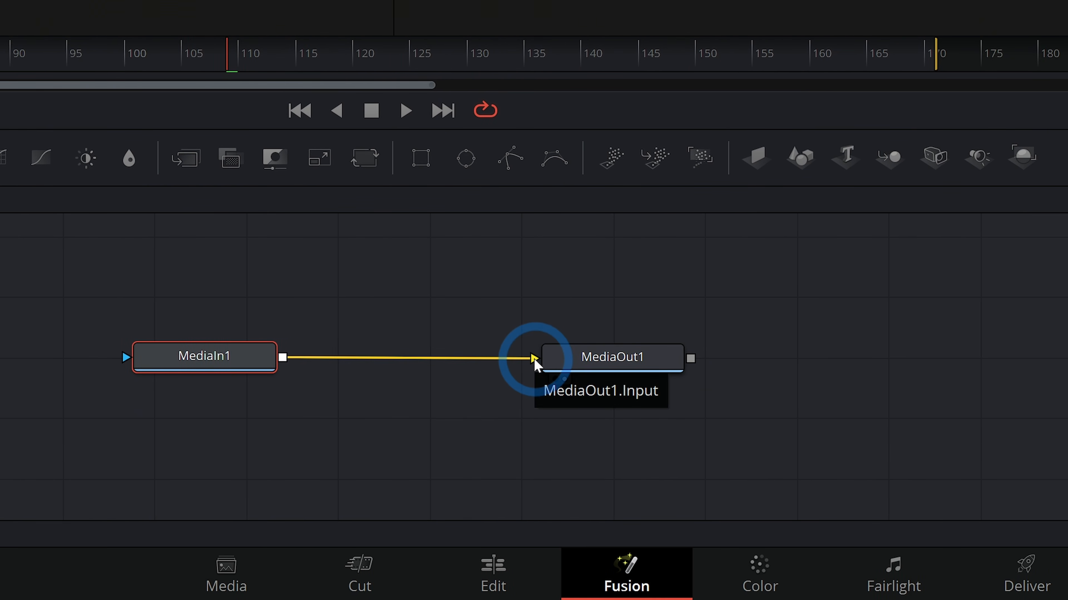
{"action": "left_click", "coordinate": [609, 365]}
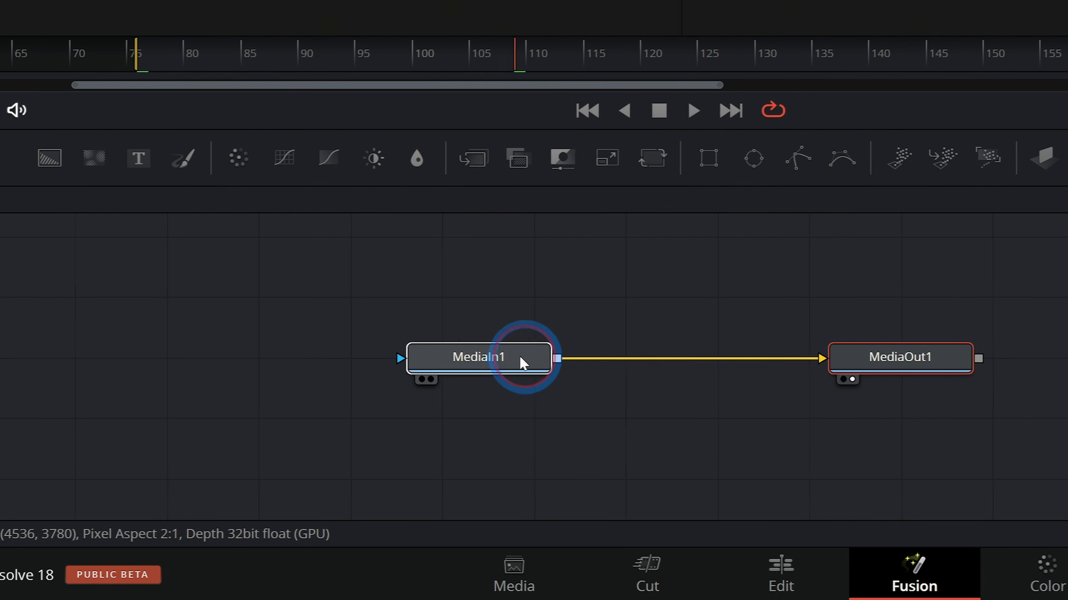
- Insert a Blur node between MediaIn1 and MediaOut1 and set its Blur Size to 42.5
{"action": "left_click_drag", "start_coordinate": [368, 358], "coordinate": [269, 357]}
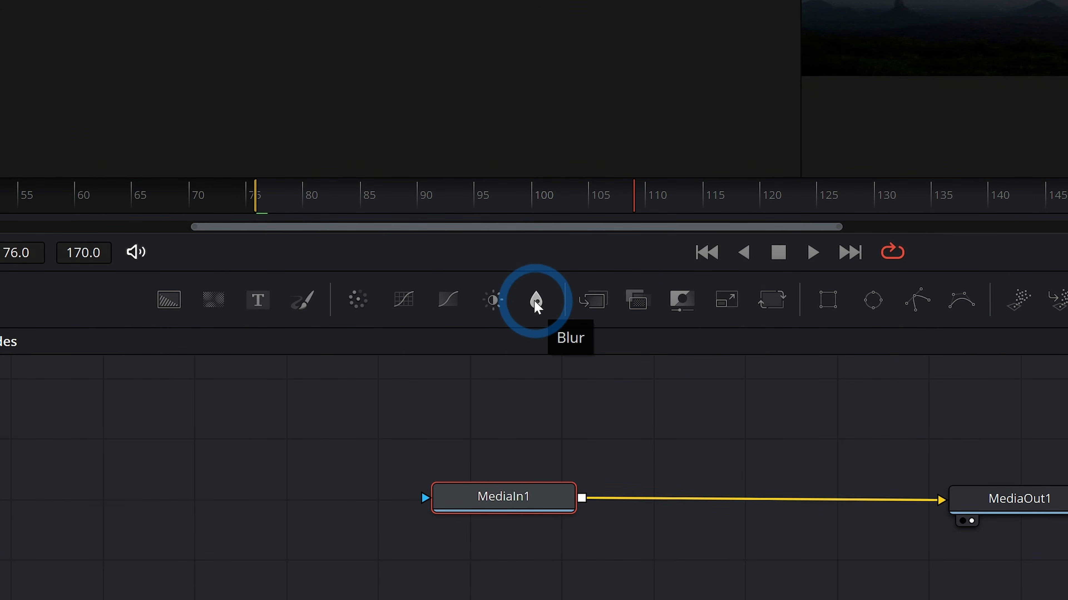
{"action": "left_click_drag", "start_coordinate": [536, 306], "coordinate": [777, 482]}
{"action": "left_click_drag", "start_coordinate": [537, 339], "coordinate": [535, 363]}
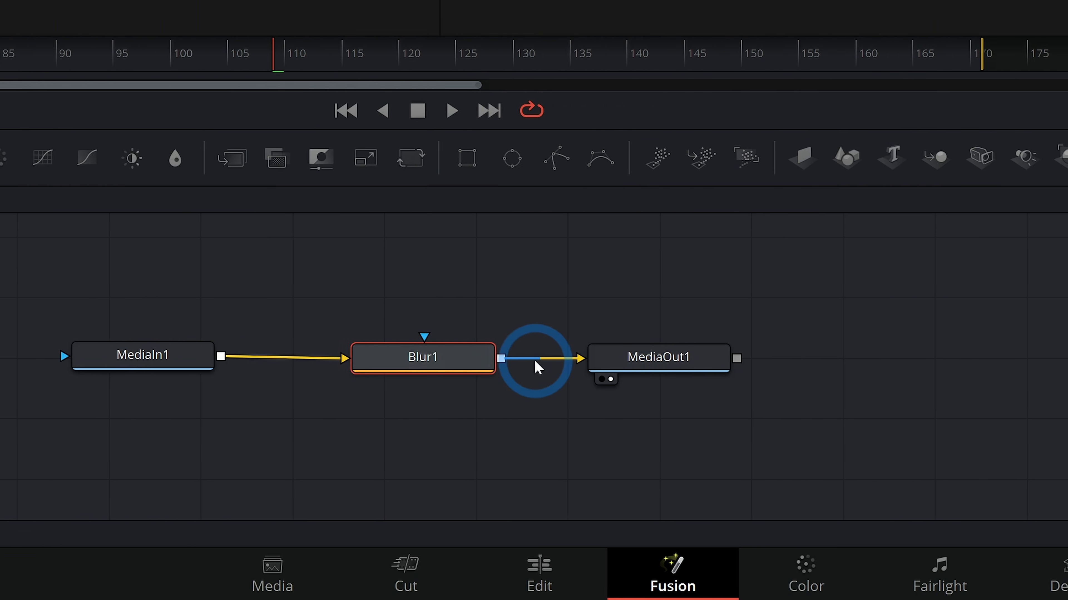
{"action": "left_click_drag", "start_coordinate": [457, 364], "coordinate": [436, 363]}
{"action": "mouse_move", "coordinate": [530, 362]}
{"action": "left_mouse_down"}
{"action": "mouse_move", "coordinate": [536, 349]}
{"action": "mouse_move", "coordinate": [530, 356]}
{"action": "left_mouse_up"}
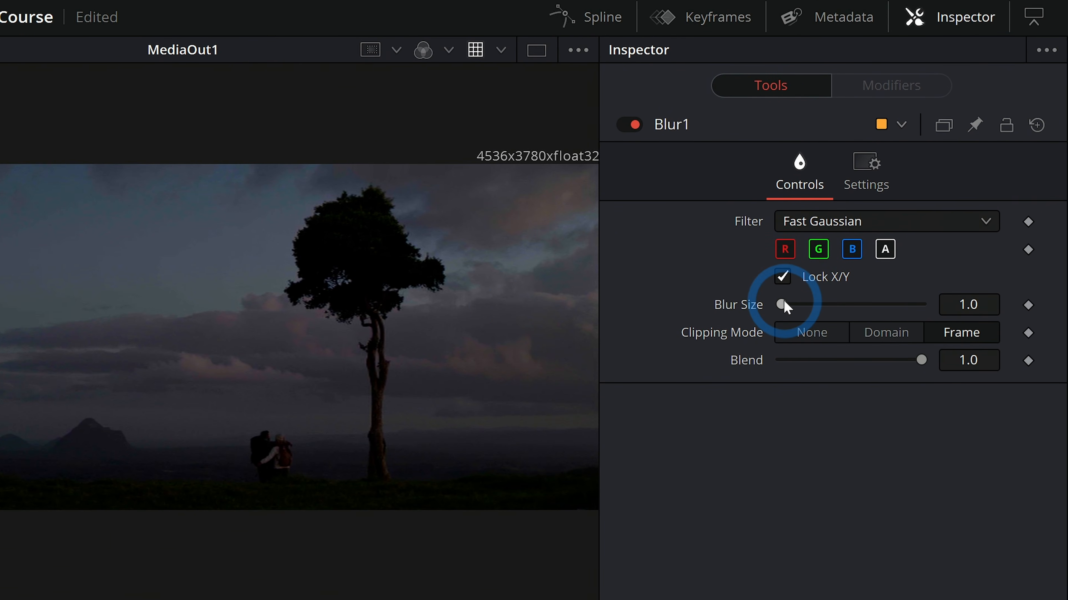
{"action": "left_click_drag", "start_coordinate": [783, 300], "coordinate": [843, 300]}
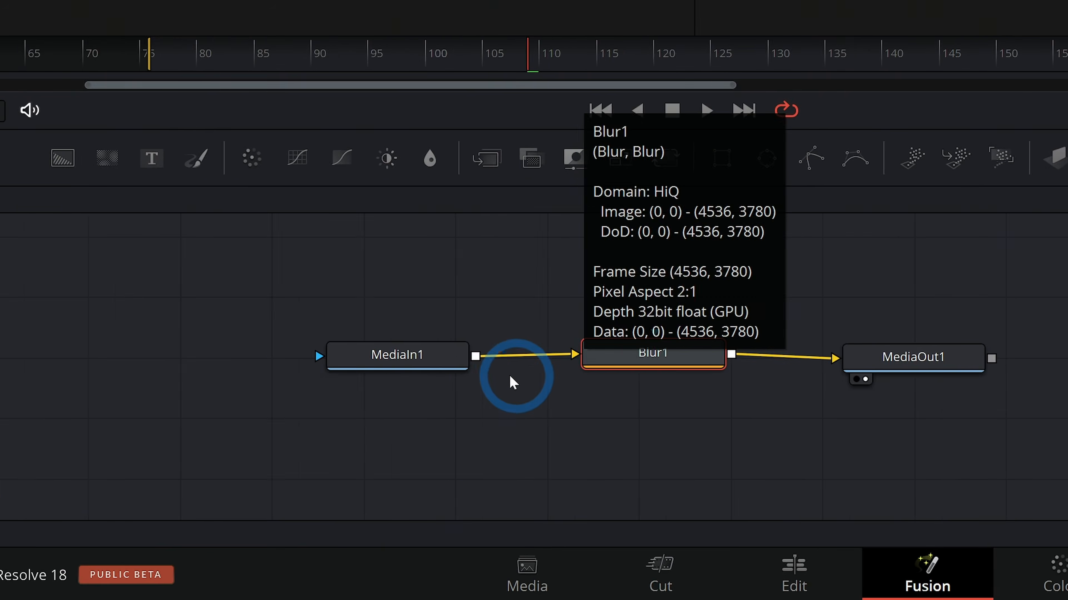
- Move MediaIn1 above MediaOut1 to see how Blur1's connectors rearrange, then place it back before Blur1 in the chain
{"action": "left_click", "coordinate": [296, 481]}
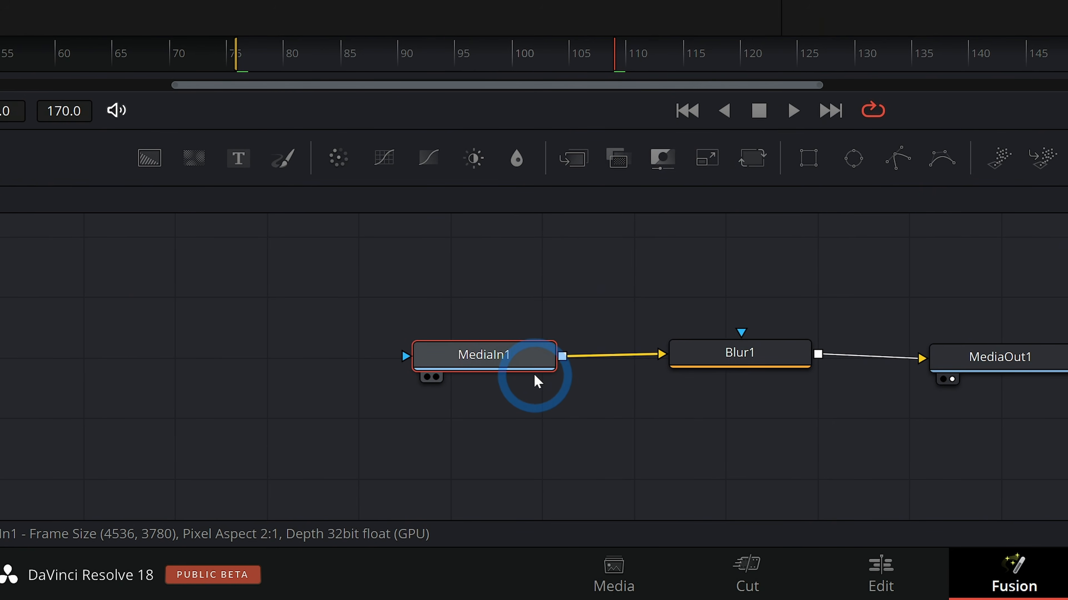
{"action": "left_click_drag", "start_coordinate": [549, 353], "coordinate": [1067, 291]}
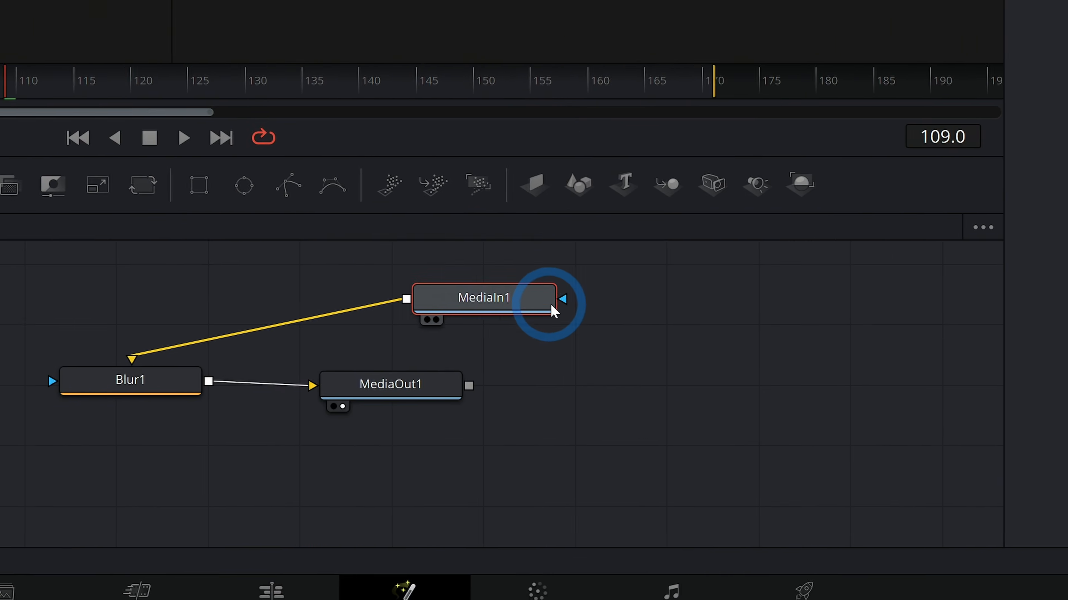
{"action": "left_click_drag", "start_coordinate": [534, 301], "coordinate": [279, 357]}
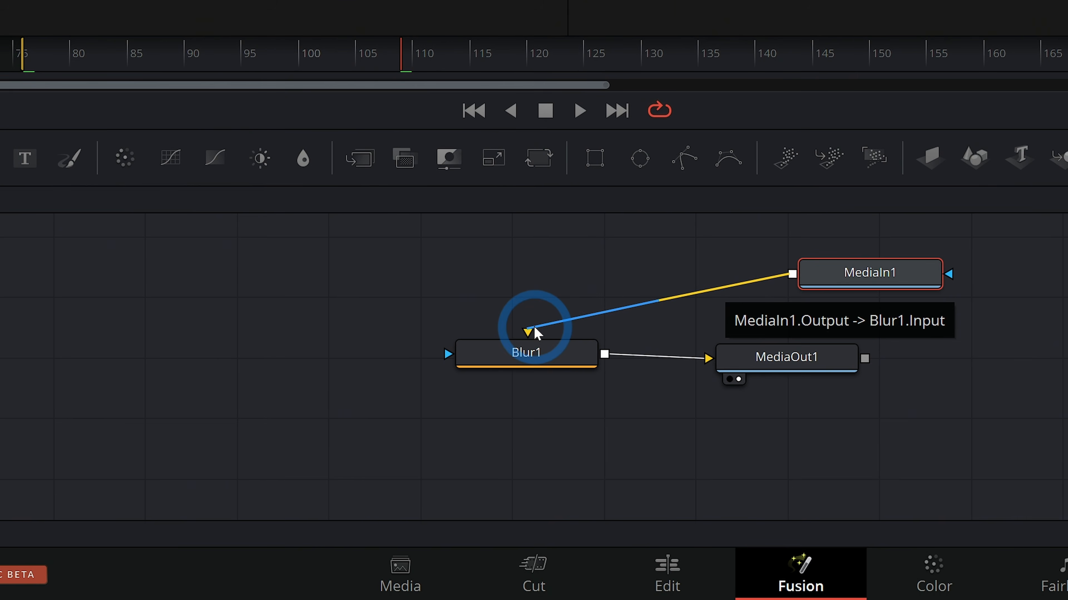
{"action": "left_click_drag", "start_coordinate": [537, 333], "coordinate": [530, 333]}
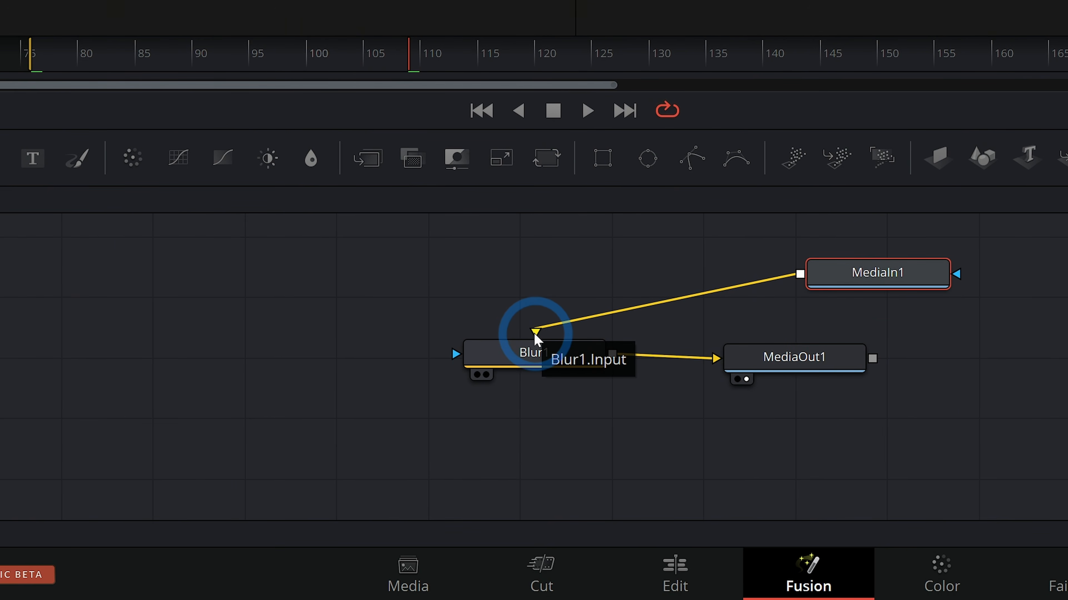
{"action": "left_click", "coordinate": [535, 361]}
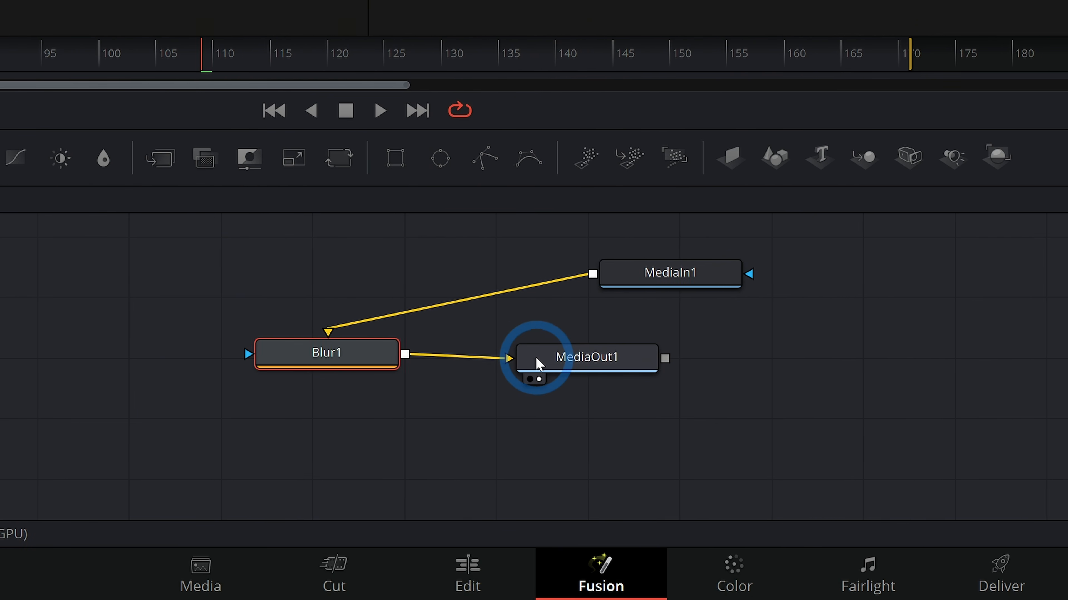
{"action": "mouse_move", "coordinate": [609, 358]}
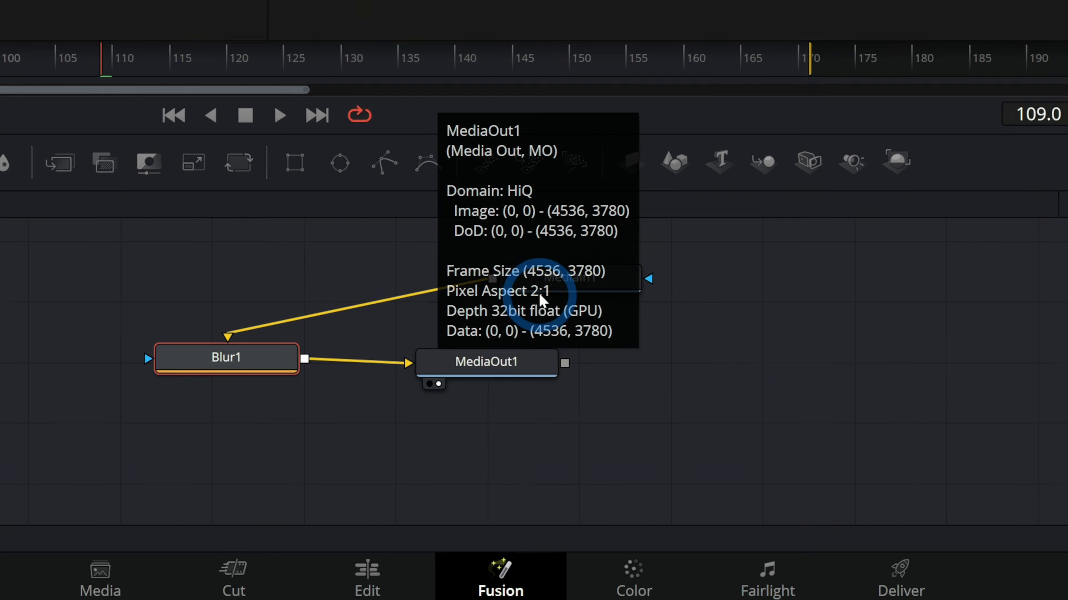
{"action": "left_click_drag", "start_coordinate": [540, 297], "coordinate": [1, 362]}
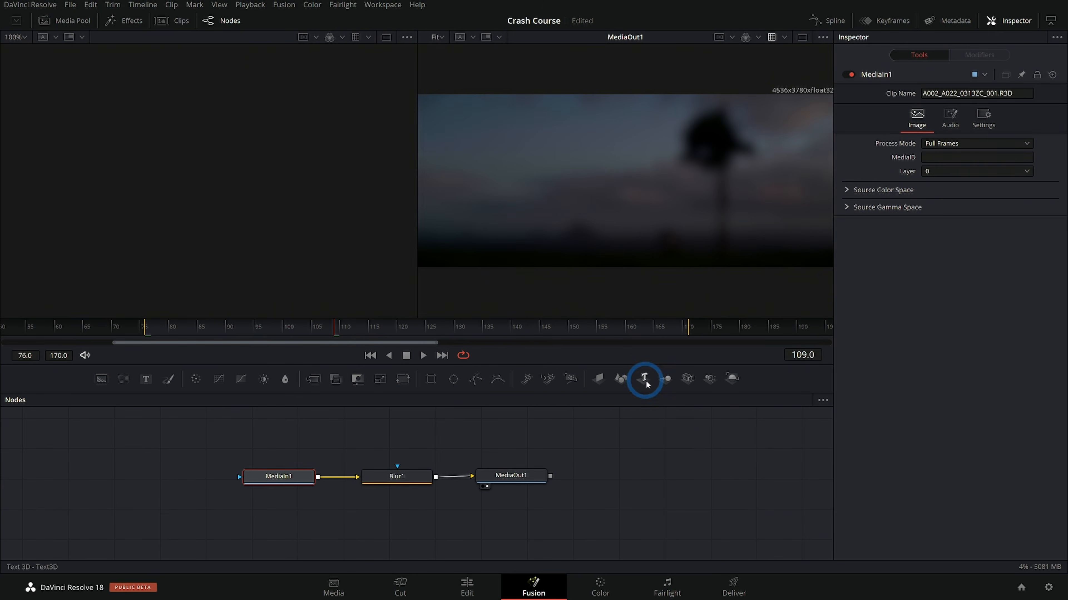
- Check the blurred clip on the Edit page, then inspect the Blur1, MediaIn1 and MediaOut1 nodes on the Fusion page
{"action": "left_click", "coordinate": [467, 584]}
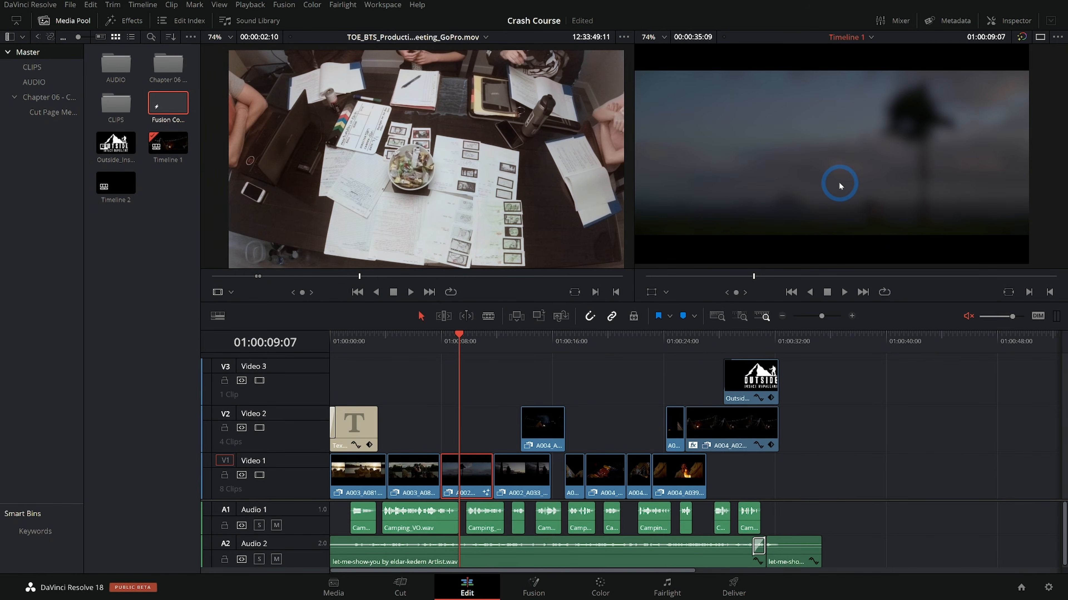
{"action": "left_click", "coordinate": [538, 586]}
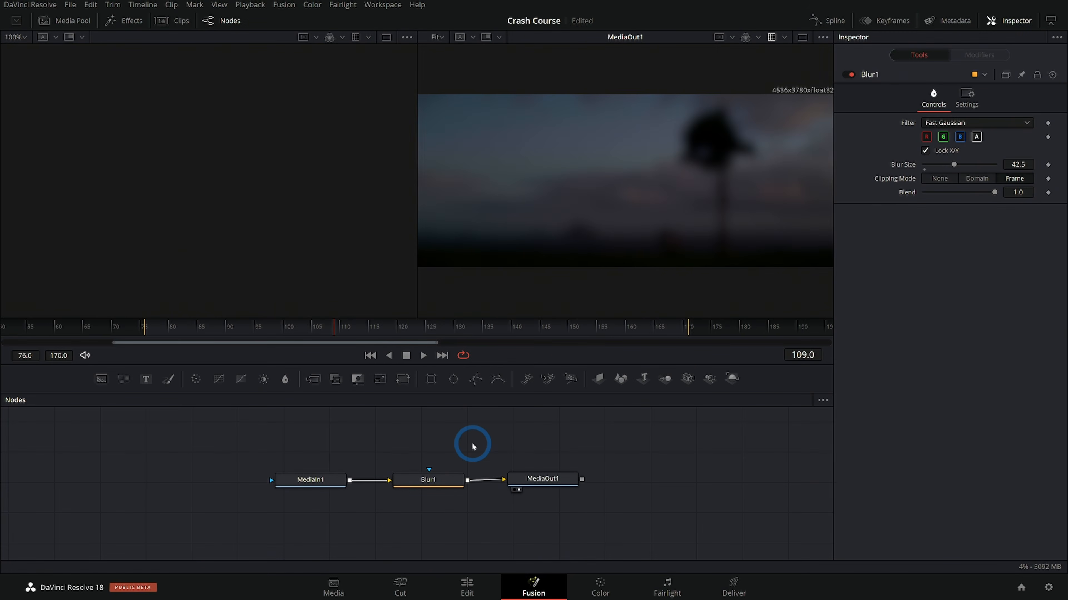
{"action": "left_click", "coordinate": [446, 480]}
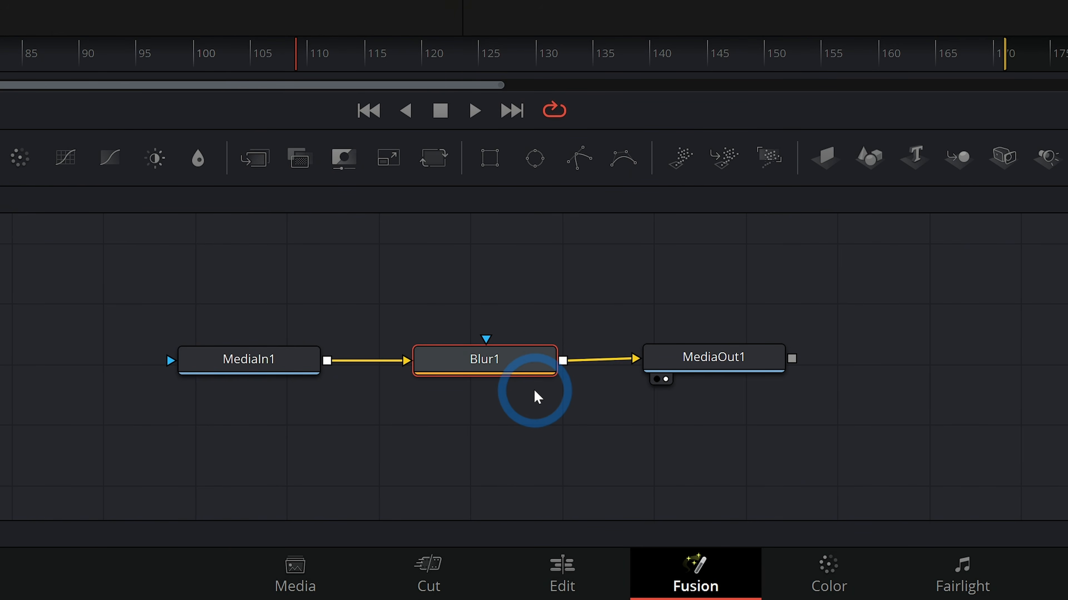
{"action": "left_click", "coordinate": [301, 372]}
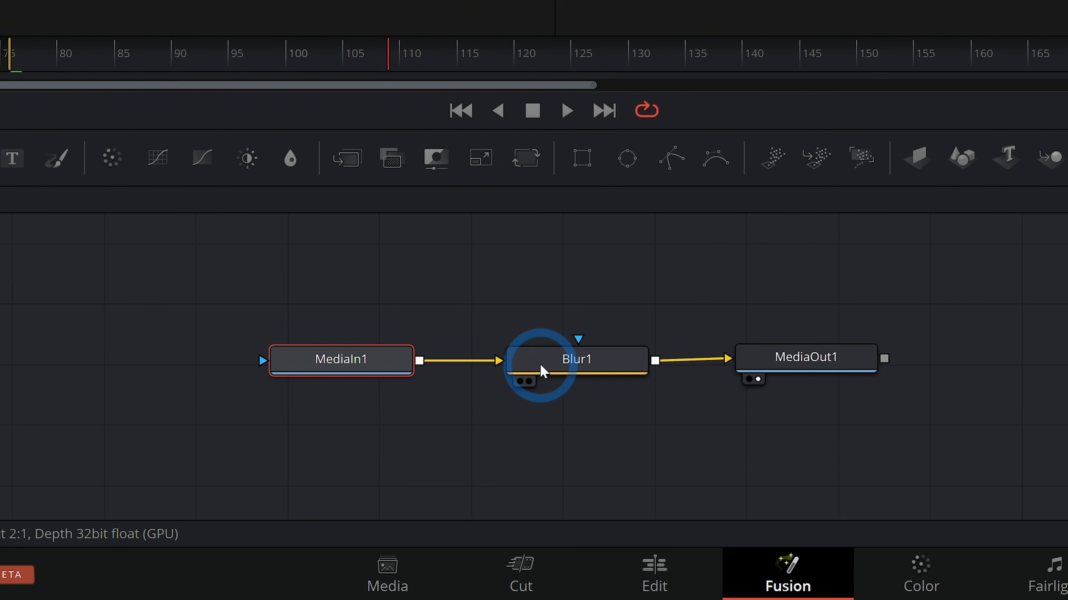
{"action": "left_click", "coordinate": [544, 365]}
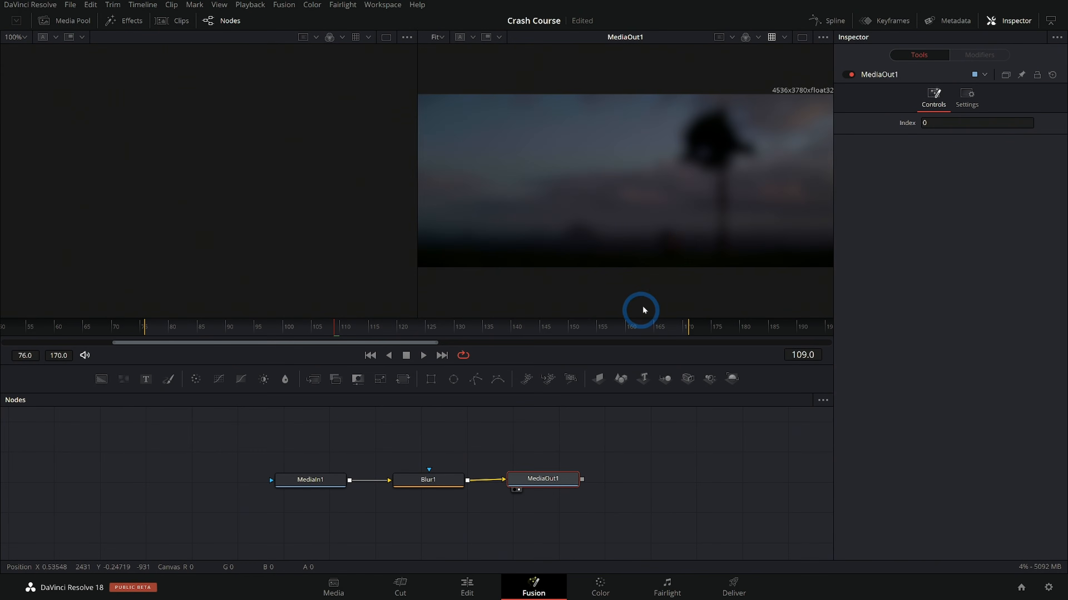
- Delete the Blur1 node and insert a Color Corrector node between MediaIn1 and MediaOut1 in its place
{"action": "left_click", "coordinate": [431, 482]}
{"action": "key", "text": "Delete"}
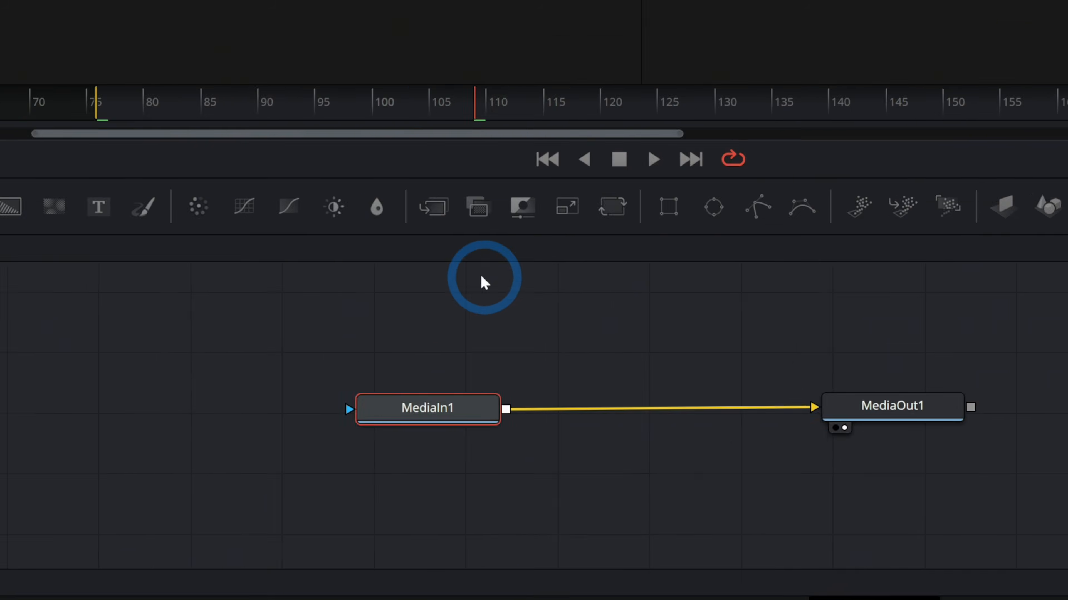
{"action": "left_click_drag", "start_coordinate": [208, 208], "coordinate": [621, 364]}
{"action": "left_click_drag", "start_coordinate": [558, 316], "coordinate": [533, 362]}
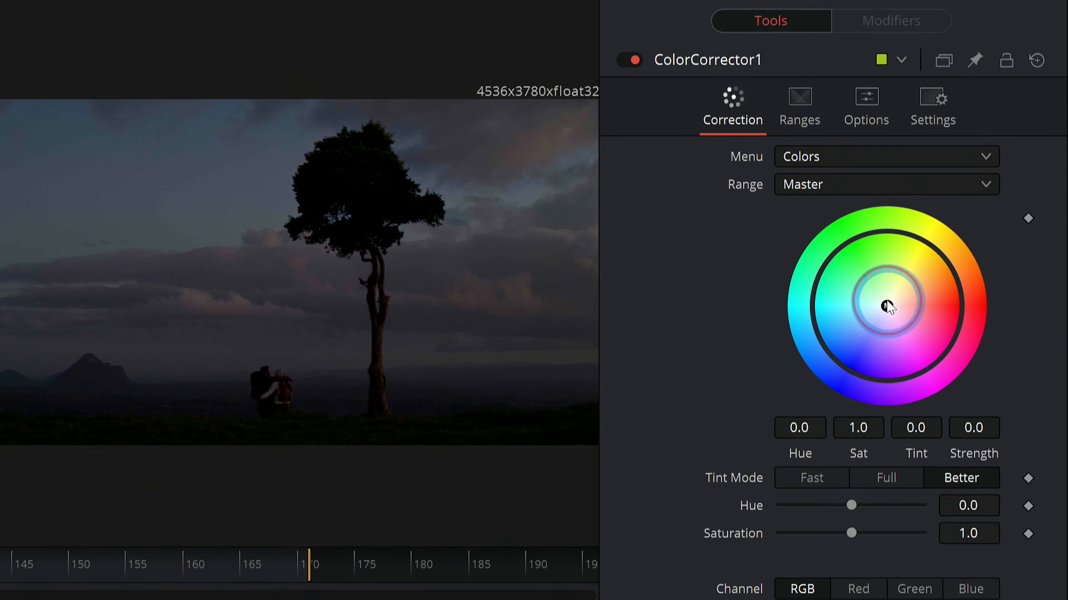
- Try a tint on the Color Corrector's Master colour wheel, then delete the Color Corrector node
{"action": "left_click_drag", "start_coordinate": [977, 197], "coordinate": [994, 180]}
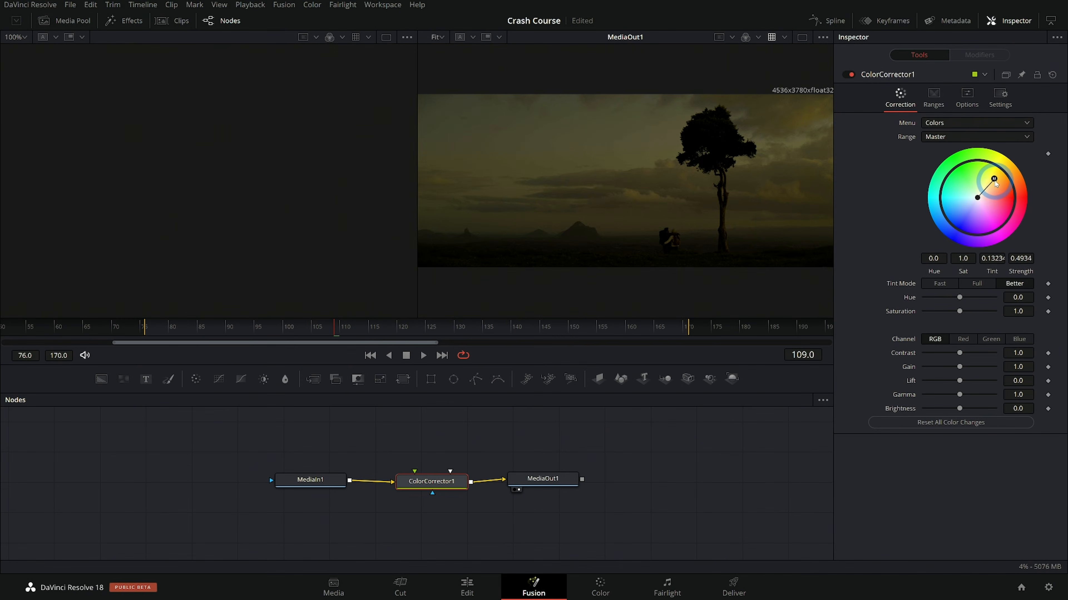
{"action": "left_click", "coordinate": [439, 470]}
{"action": "key", "text": "Delete"}
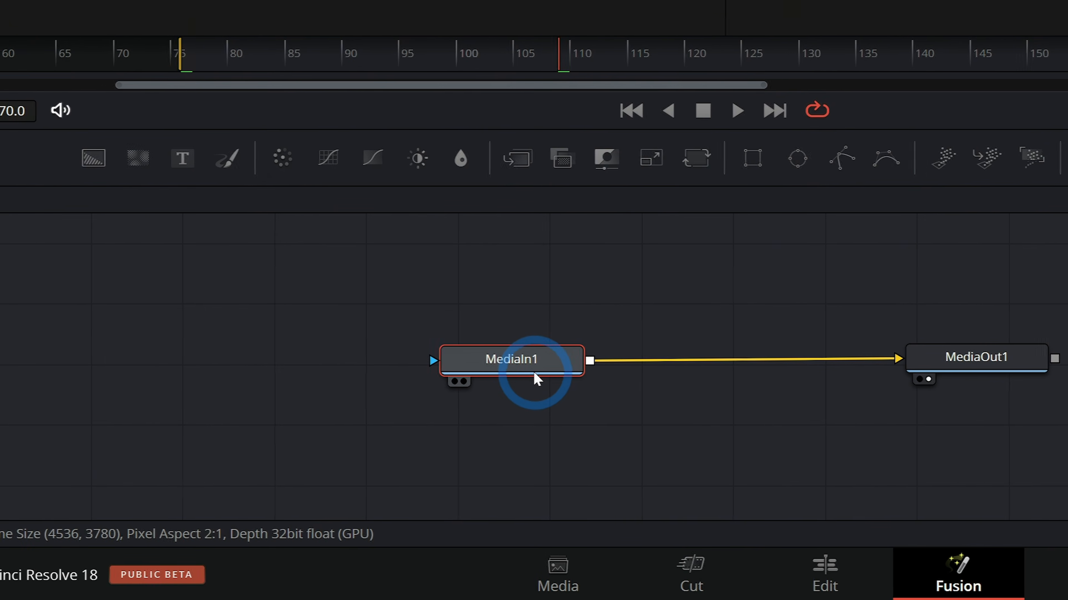
- Add a solid-colour Background node above MediaIn1 and disconnect MediaIn1 from MediaOut1
{"action": "mouse_move", "coordinate": [535, 370]}
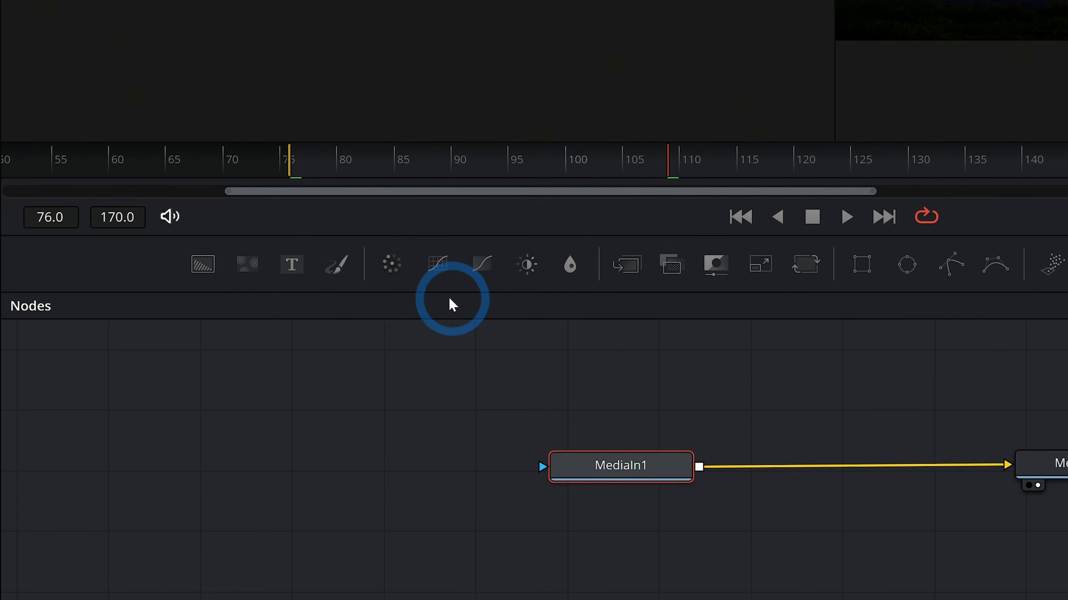
{"action": "left_click_drag", "start_coordinate": [207, 303], "coordinate": [631, 427]}
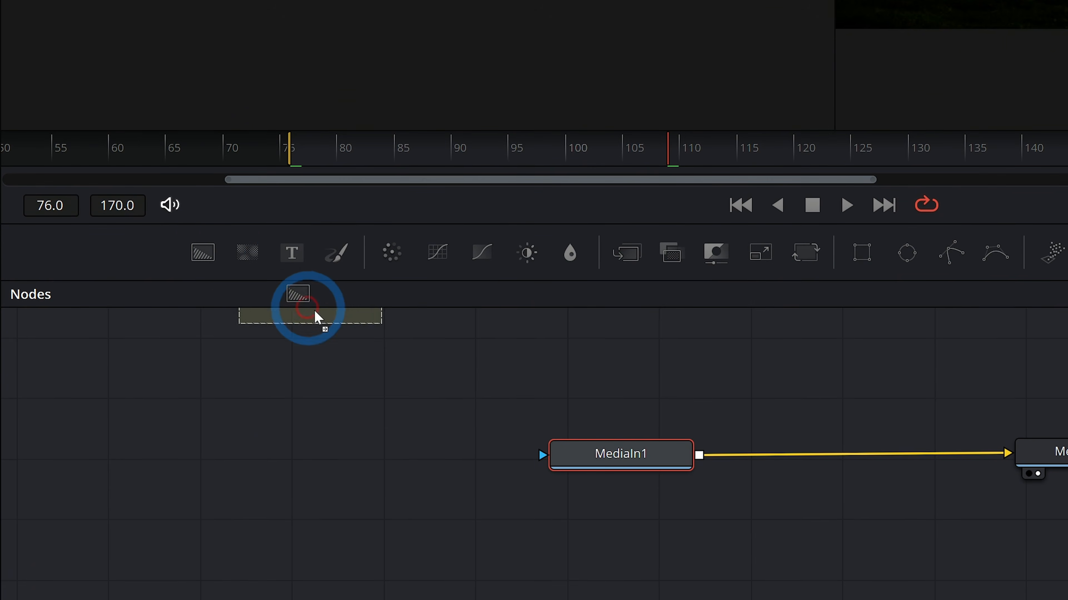
{"action": "left_click_drag", "start_coordinate": [532, 301], "coordinate": [532, 303]}
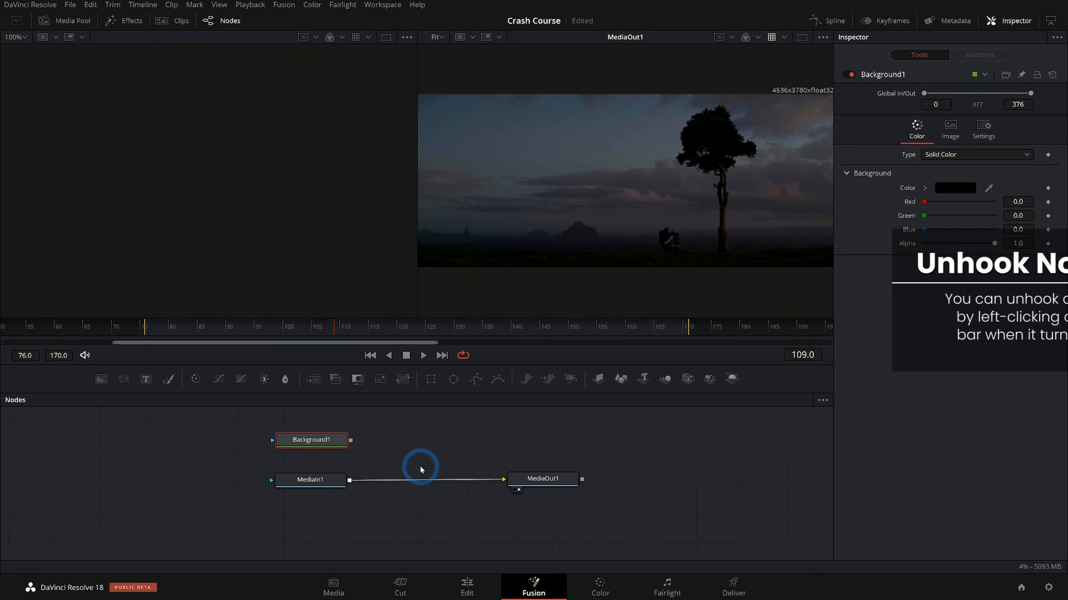
{"action": "left_click", "coordinate": [389, 473]}
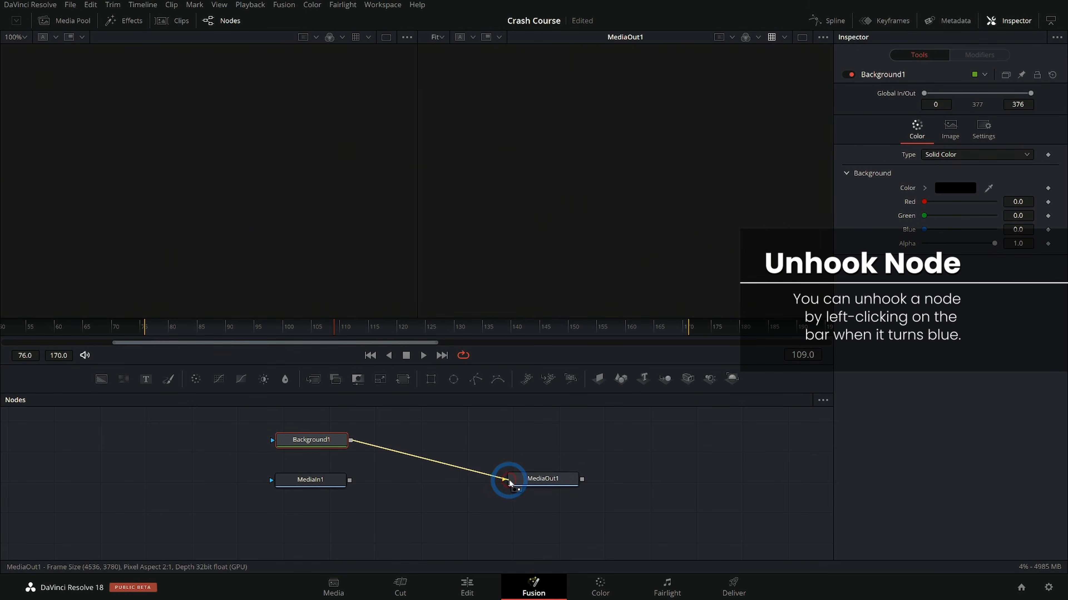
- Connect the Background1 node to MediaOut1 and set its colour to golden yellow, #deb618
{"action": "left_click_drag", "start_coordinate": [508, 480], "coordinate": [529, 481]}
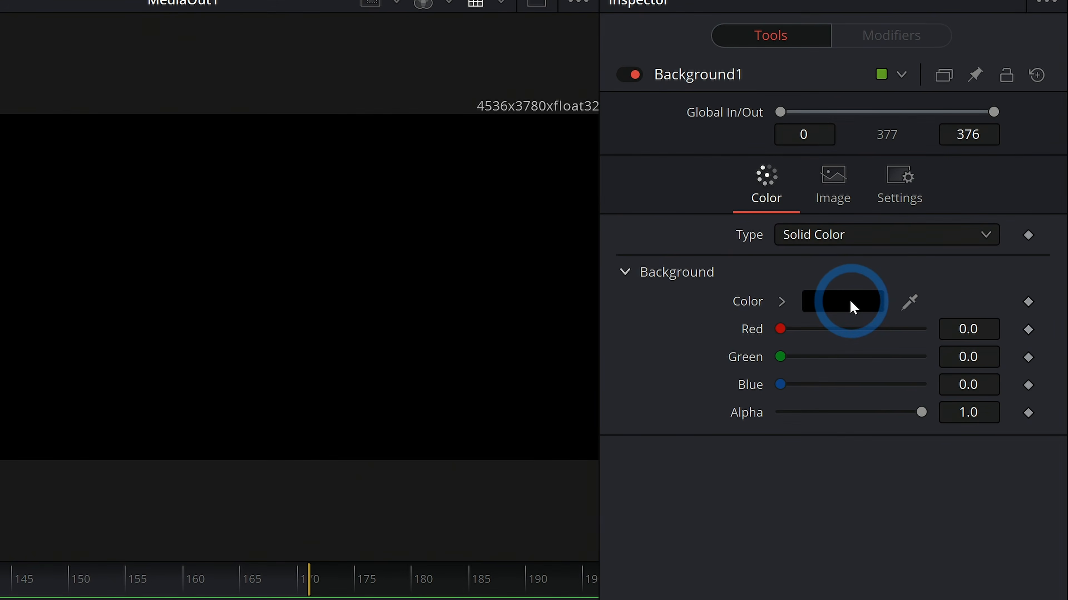
{"action": "left_click", "coordinate": [958, 188]}
{"action": "left_click", "coordinate": [329, 311]}
{"action": "left_click", "coordinate": [350, 302]}
{"action": "left_click", "coordinate": [411, 307]}
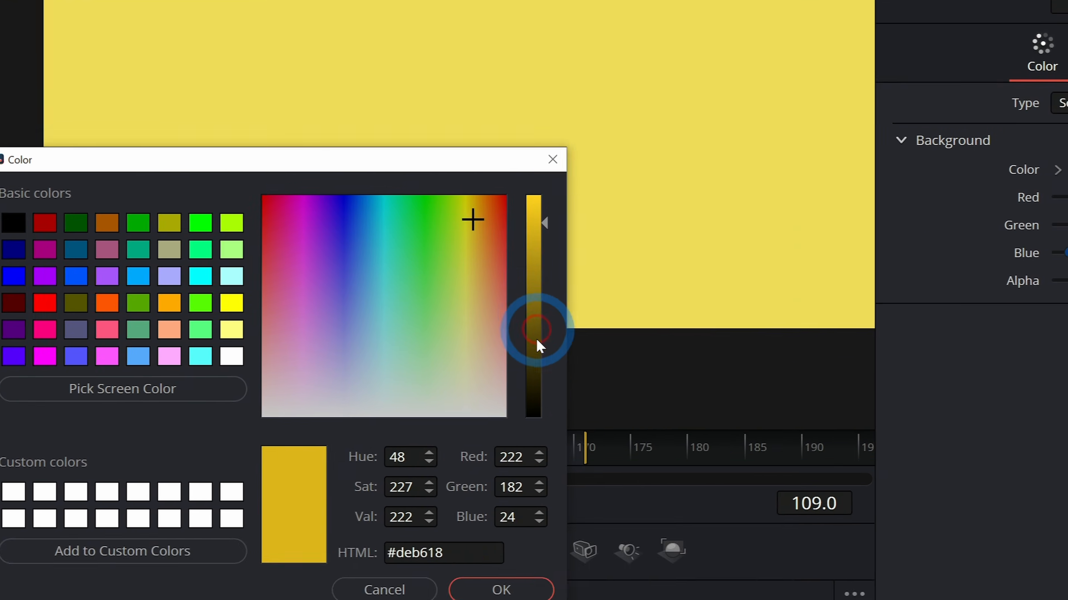
{"action": "left_click", "coordinate": [534, 305]}
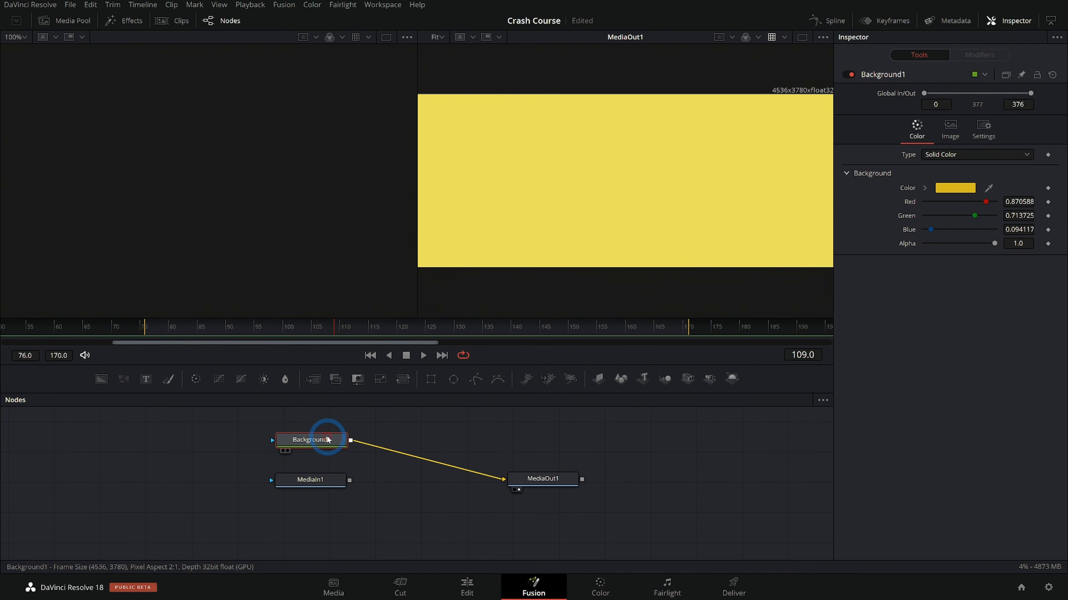
- Replace the Background1 node with a Text node reading SOME TEXT, connected to MediaOut1, and set the text size to 0.2165
{"action": "key", "text": "Delete"}
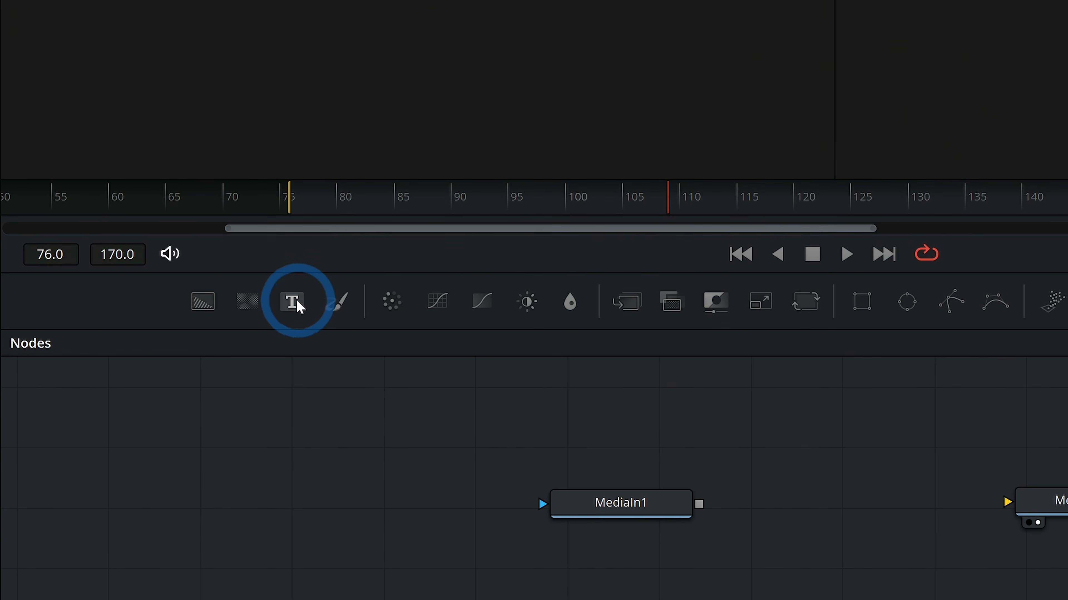
{"action": "left_click_drag", "start_coordinate": [296, 305], "coordinate": [643, 427]}
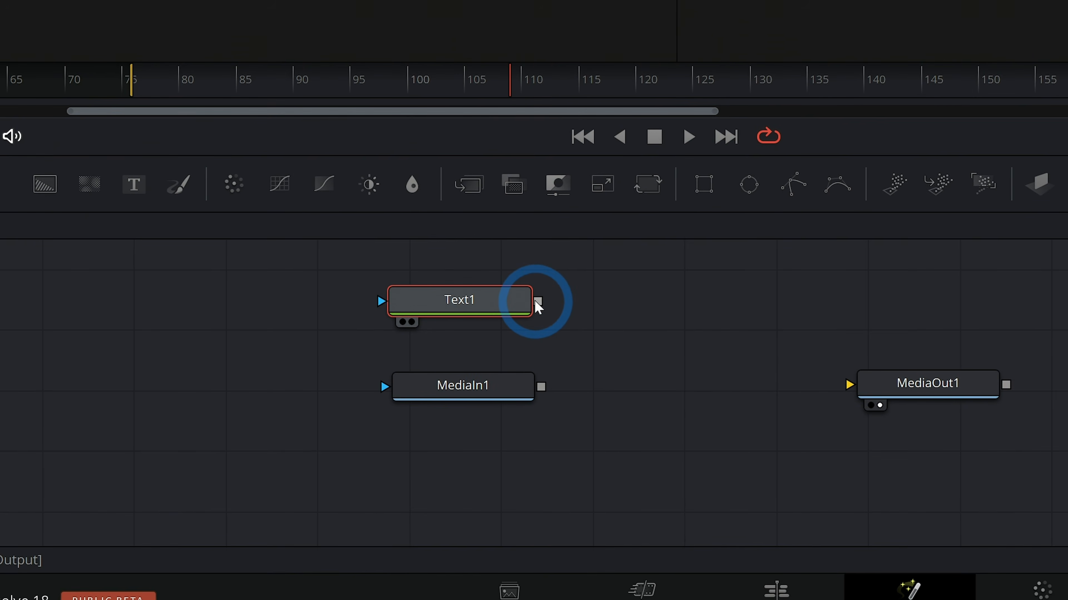
{"action": "left_click_drag", "start_coordinate": [538, 302], "coordinate": [883, 392]}
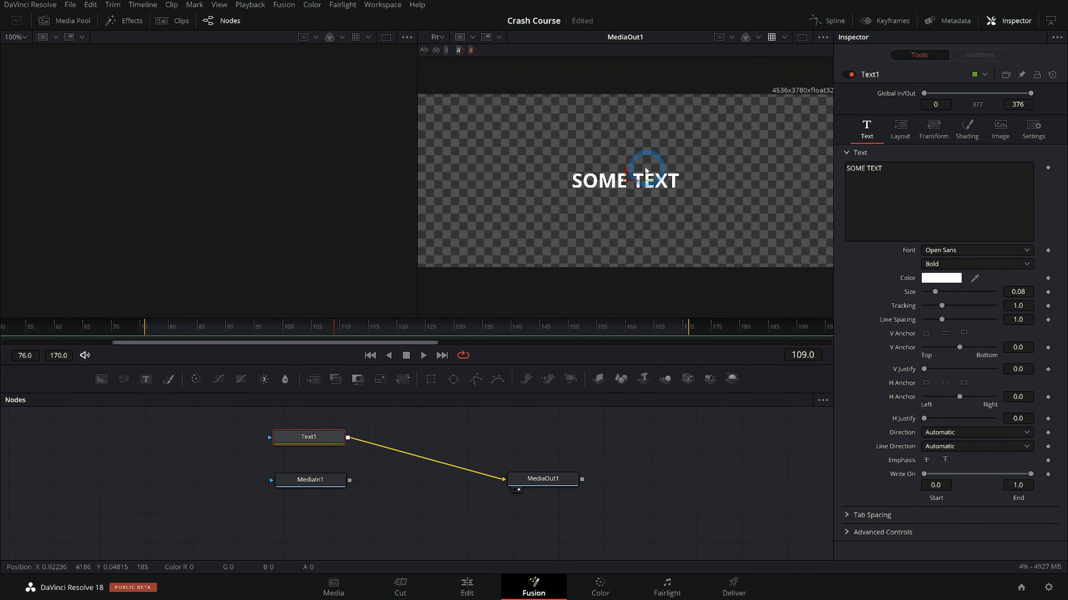
{"action": "left_click_drag", "start_coordinate": [941, 294], "coordinate": [954, 292]}
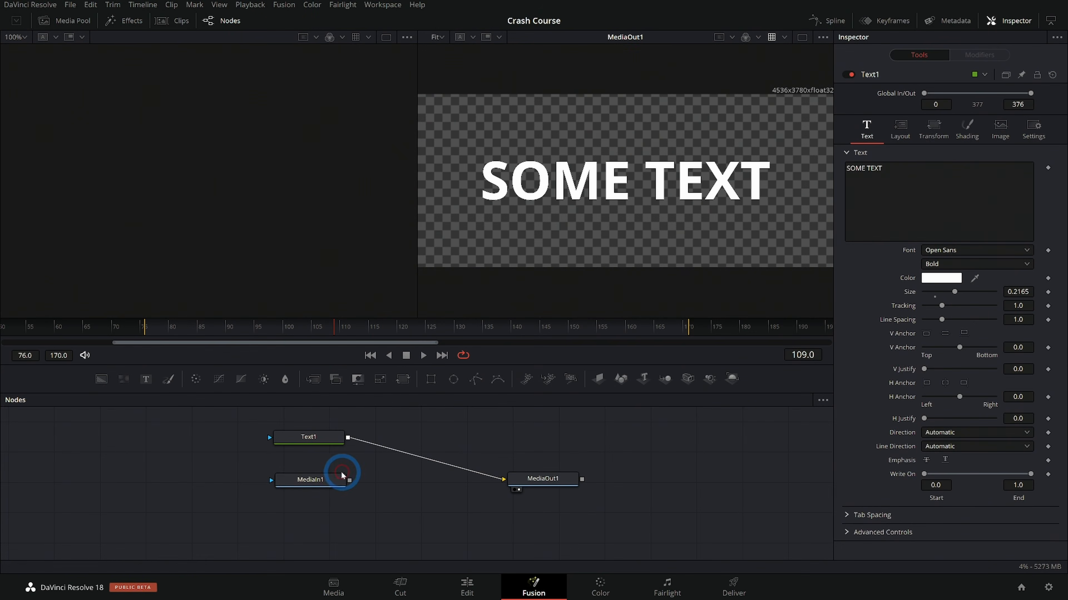
- Inspect the unconnected MediaIn1 node, view the text-only output on the Edit page, and return to the Fusion page
{"action": "left_click", "coordinate": [331, 481]}
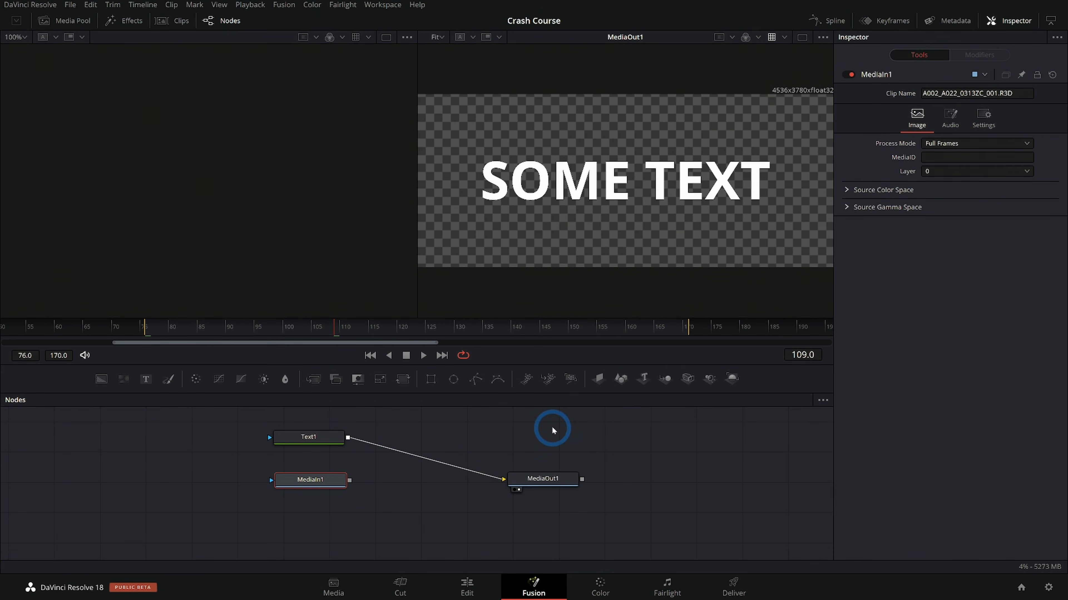
{"action": "left_click", "coordinate": [467, 588]}
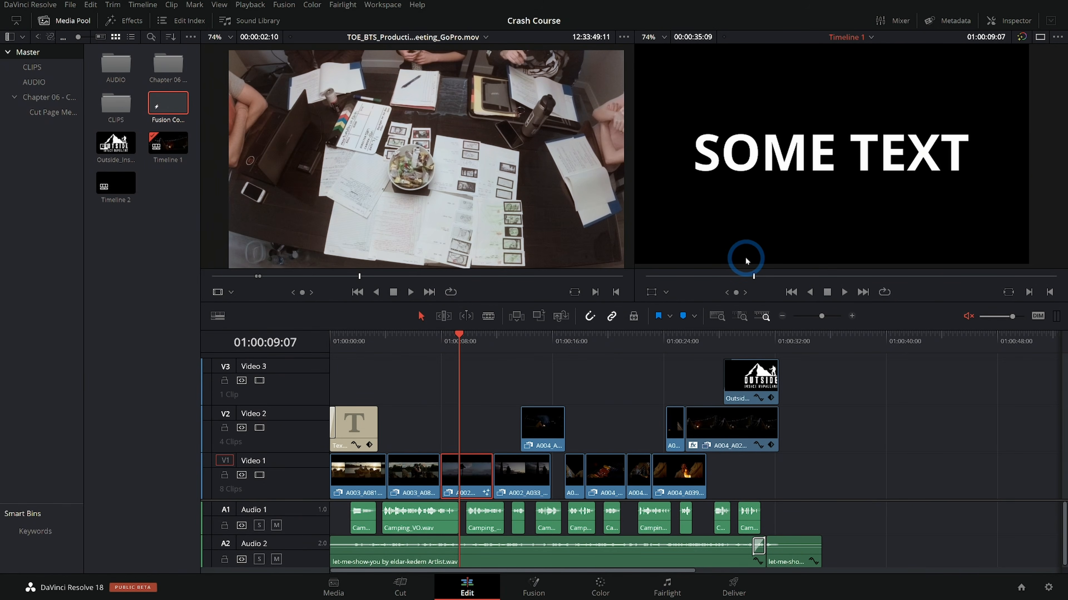
{"action": "left_click", "coordinate": [534, 589]}
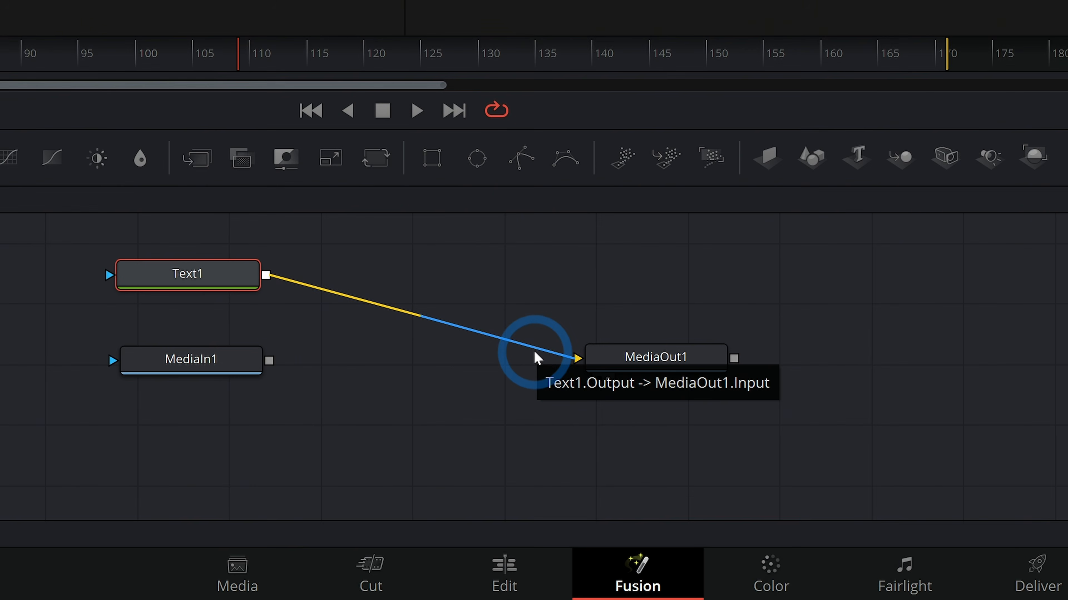
- Connect MediaIn1 to MediaOut1 in place of Text1, and check the clip's output on the Edit page
{"action": "left_click", "coordinate": [483, 478]}
{"action": "left_click_drag", "start_coordinate": [268, 360], "coordinate": [578, 359]}
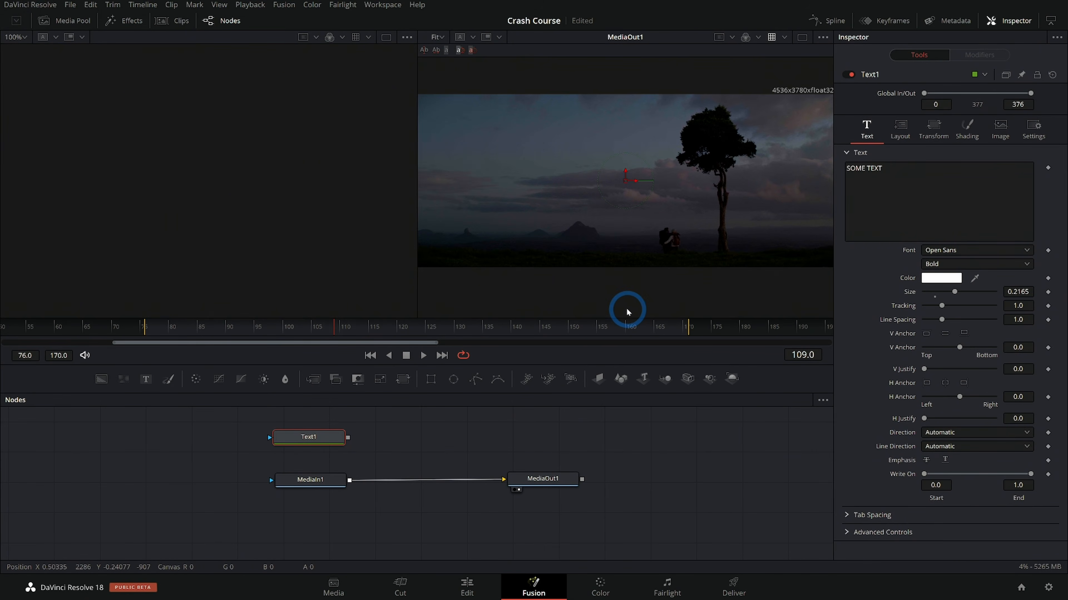
{"action": "left_click", "coordinate": [468, 585]}
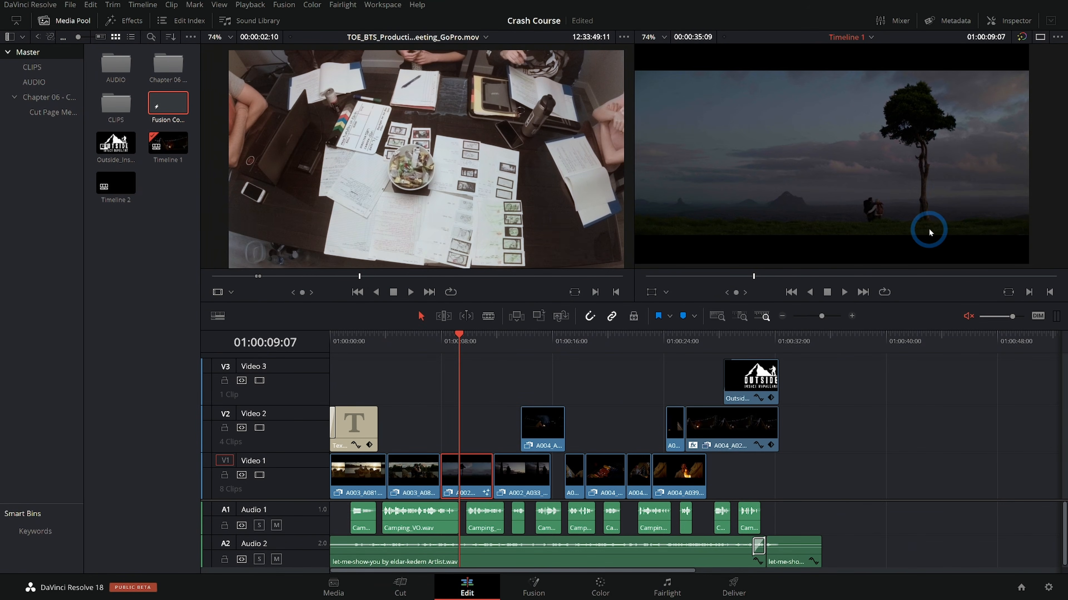
{"action": "left_click", "coordinate": [530, 589]}
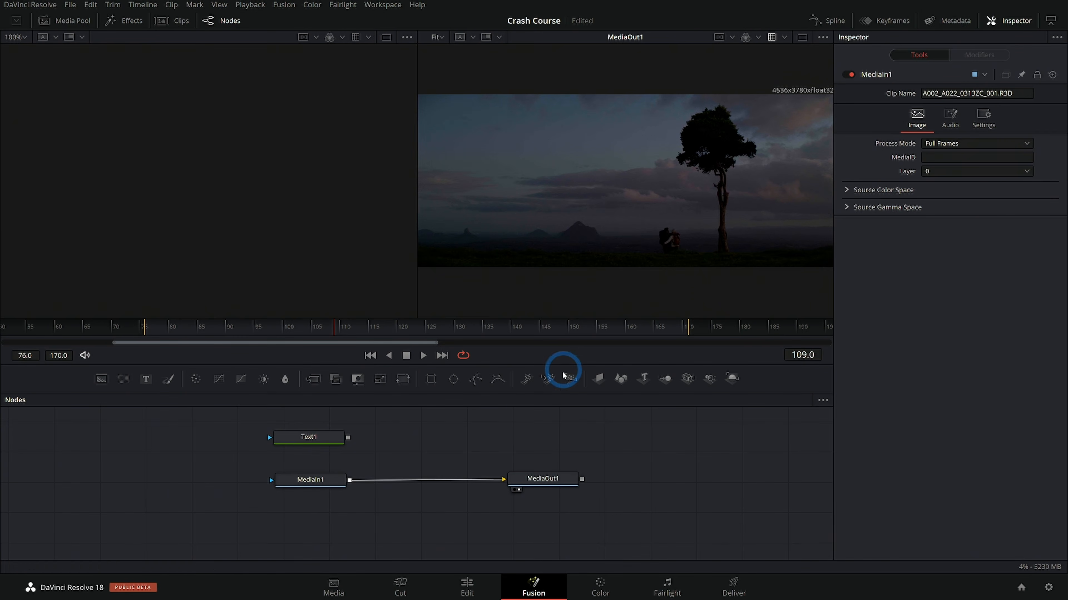
- Align MediaOut1 in a row with MediaIn1 and display MediaOut1 in both viewers
{"action": "left_click", "coordinate": [550, 484]}
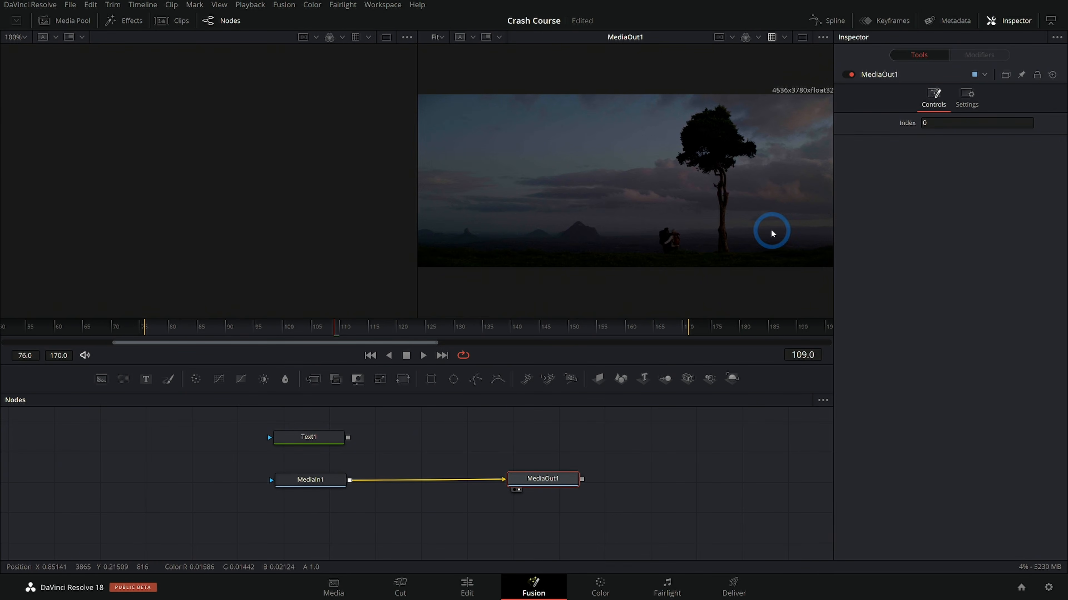
{"action": "left_click_drag", "start_coordinate": [559, 475], "coordinate": [550, 483]}
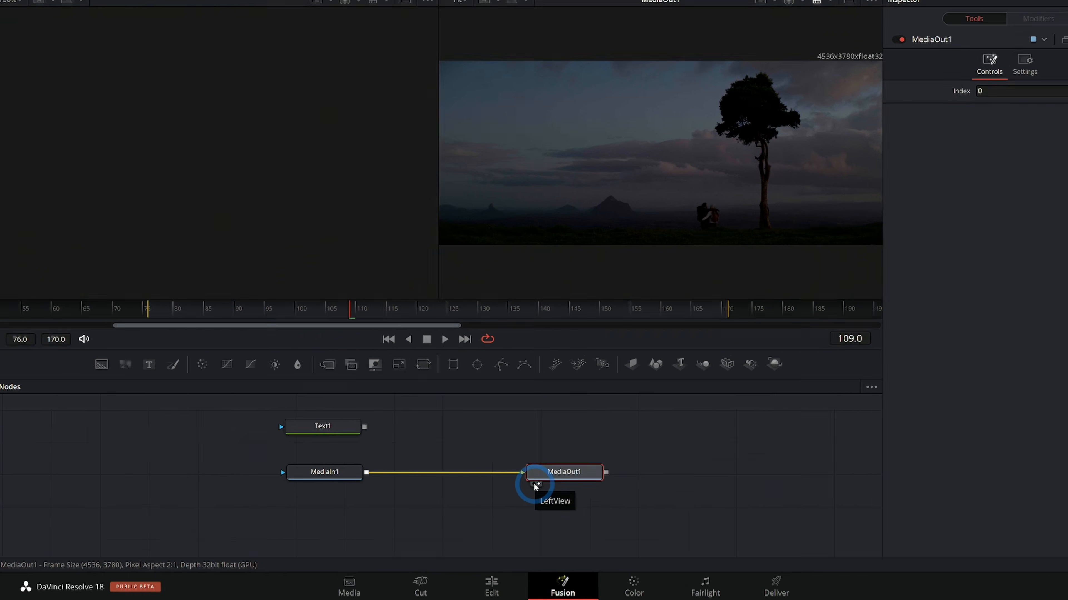
{"action": "left_click", "coordinate": [534, 381]}
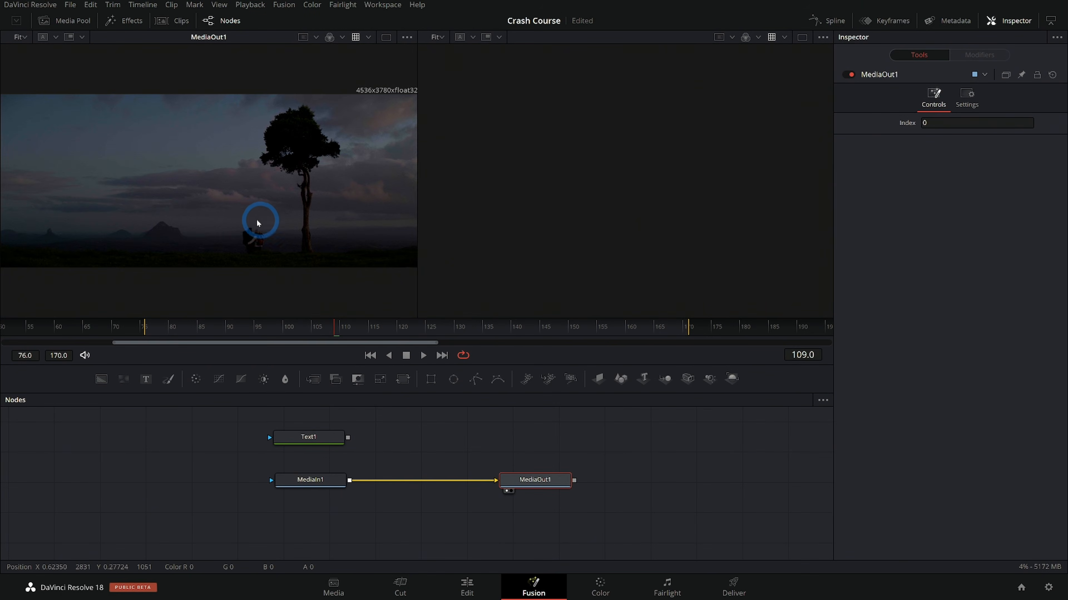
{"action": "left_click", "coordinate": [511, 491]}
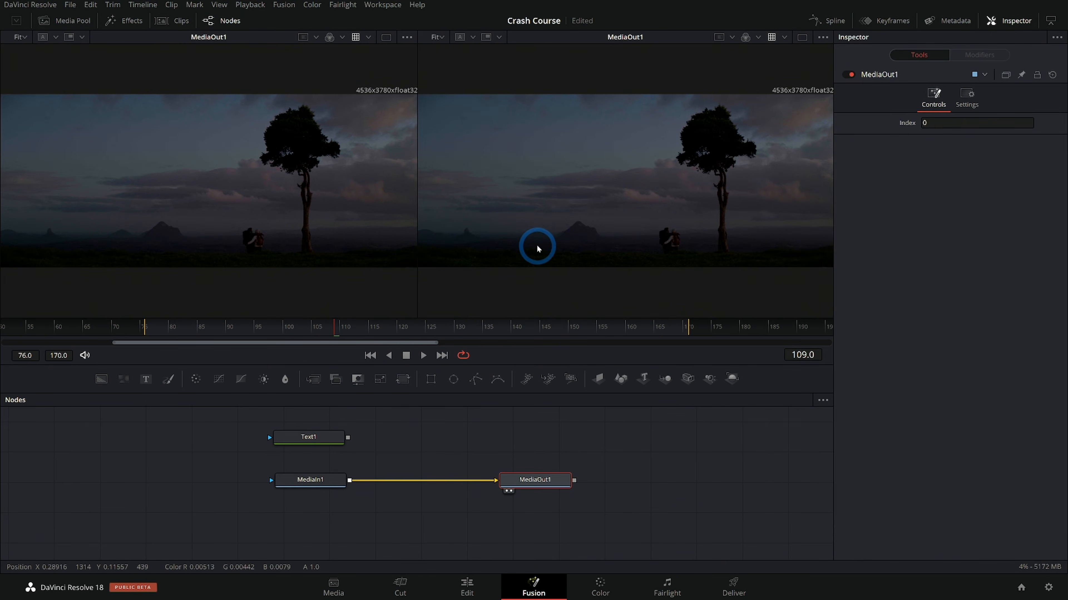
{"action": "left_click_drag", "start_coordinate": [622, 421], "coordinate": [193, 522]}
{"action": "left_click", "coordinate": [446, 443]}
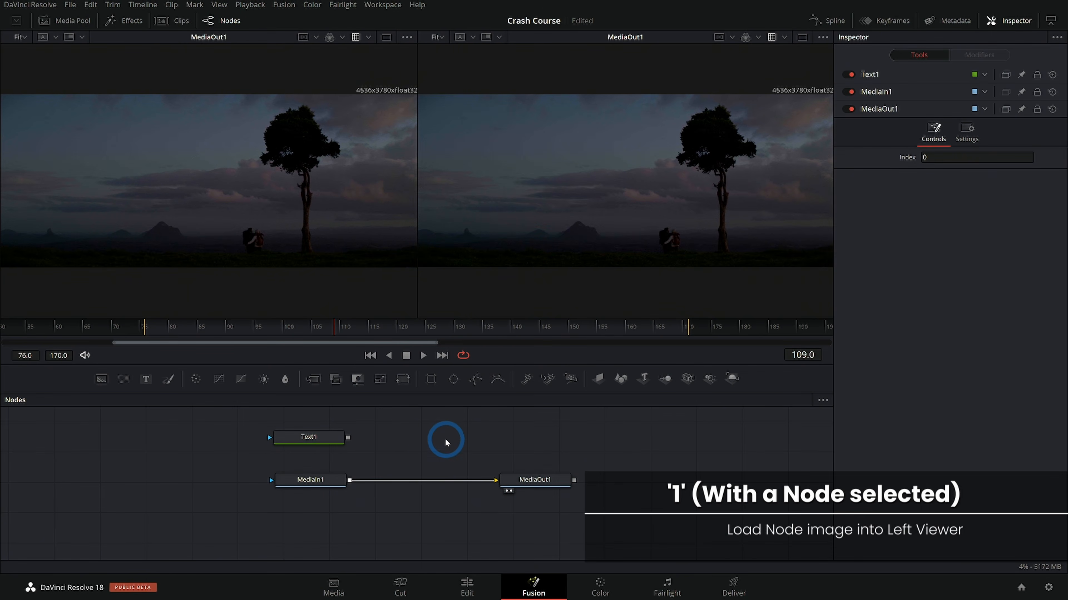
- Load the Text1 node into both the left and right viewers
{"action": "left_click", "coordinate": [327, 440]}
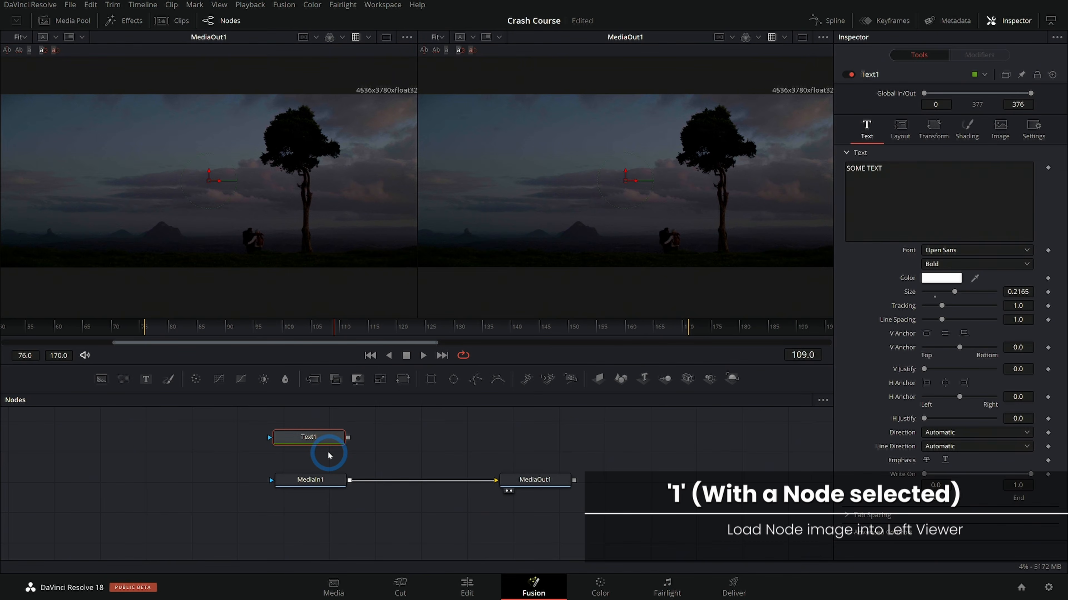
{"action": "key", "text": "1"}
{"action": "key", "text": "2"}
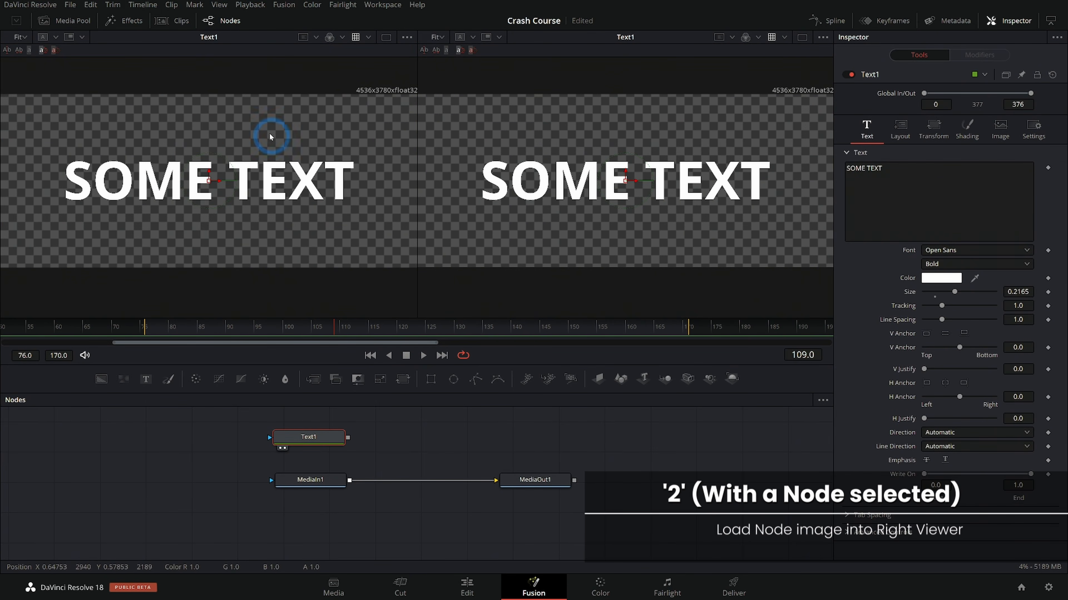
{"action": "left_click", "coordinate": [533, 443]}
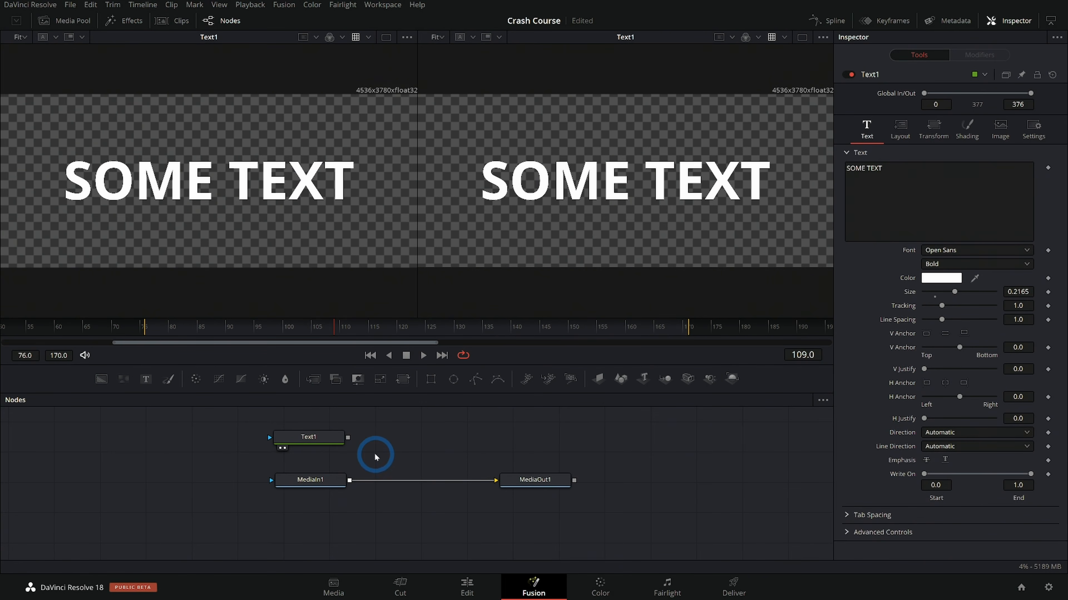
- Load MediaOut1 into the right viewer, and view MediaIn1 and finally Text1 in the left viewer
{"action": "left_click", "coordinate": [541, 488]}
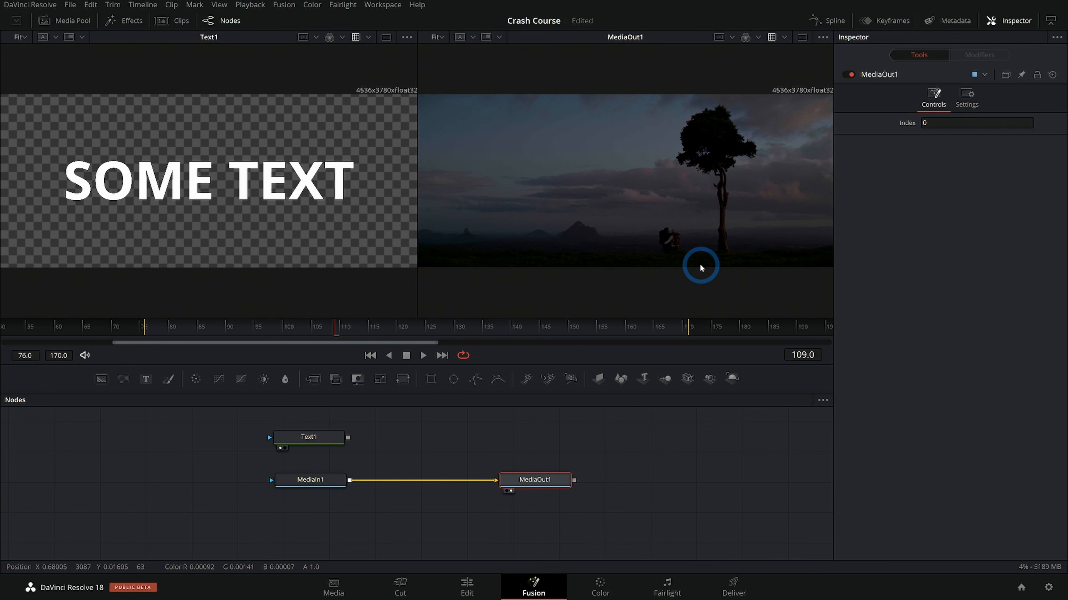
{"action": "left_click", "coordinate": [301, 430]}
{"action": "left_click_drag", "start_coordinate": [330, 485], "coordinate": [281, 232]}
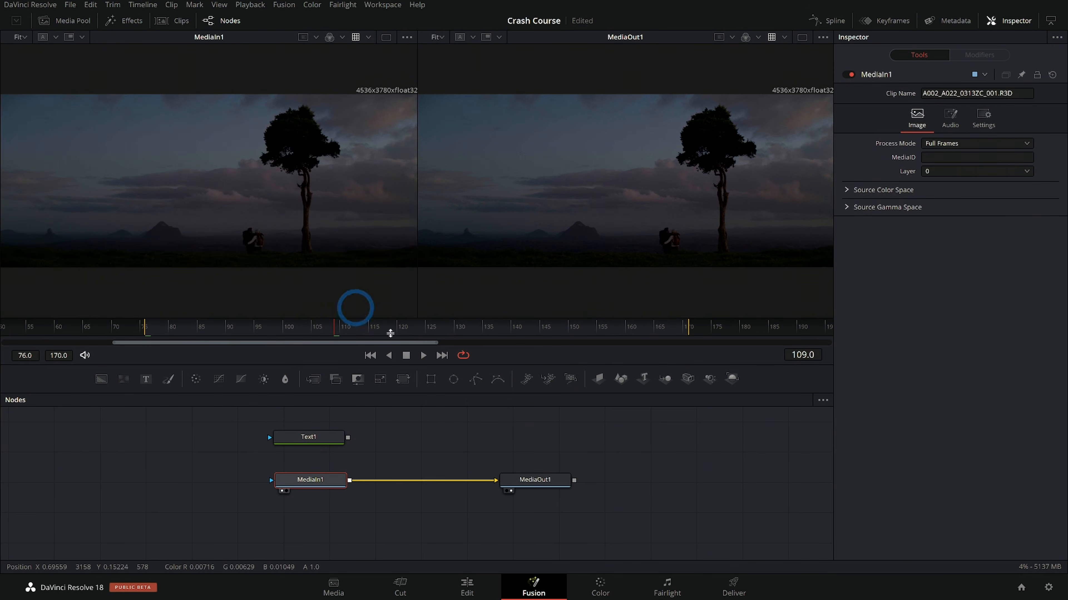
{"action": "left_click", "coordinate": [321, 440]}
{"action": "key", "text": "1"}
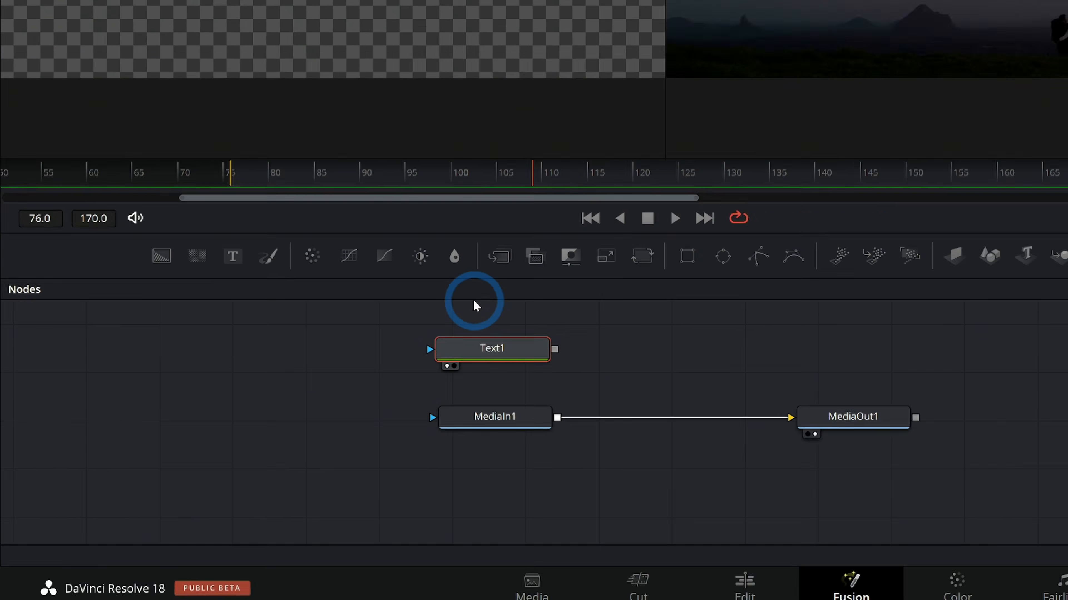
- Add a Blur node beside Text1, feed Text1's output into it, and set the Blur Size to 15.0
{"action": "left_click_drag", "start_coordinate": [425, 277], "coordinate": [435, 287]}
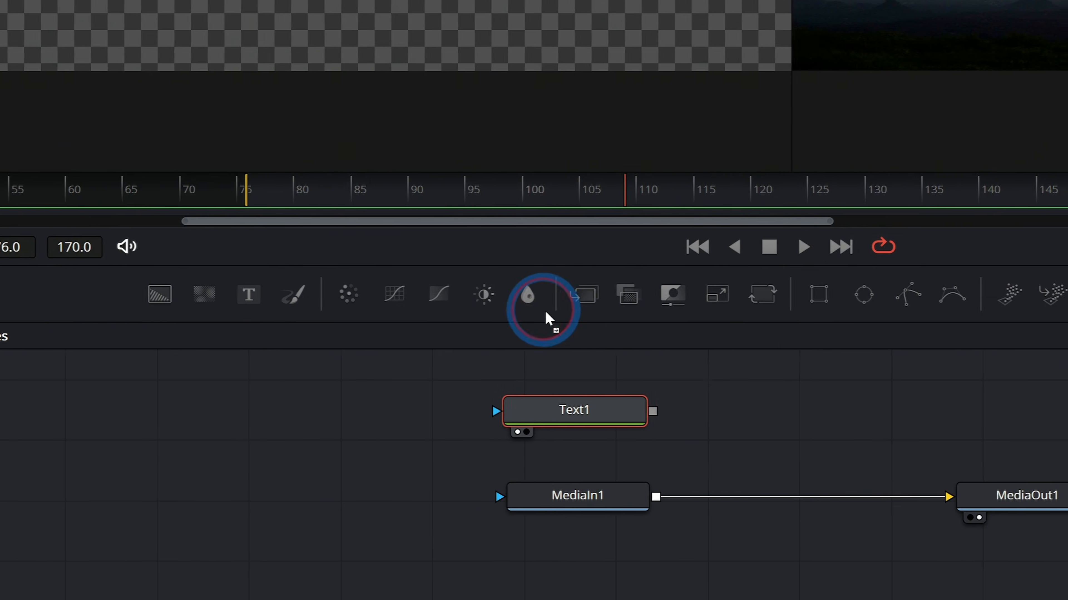
{"action": "left_click_drag", "start_coordinate": [546, 320], "coordinate": [784, 410]}
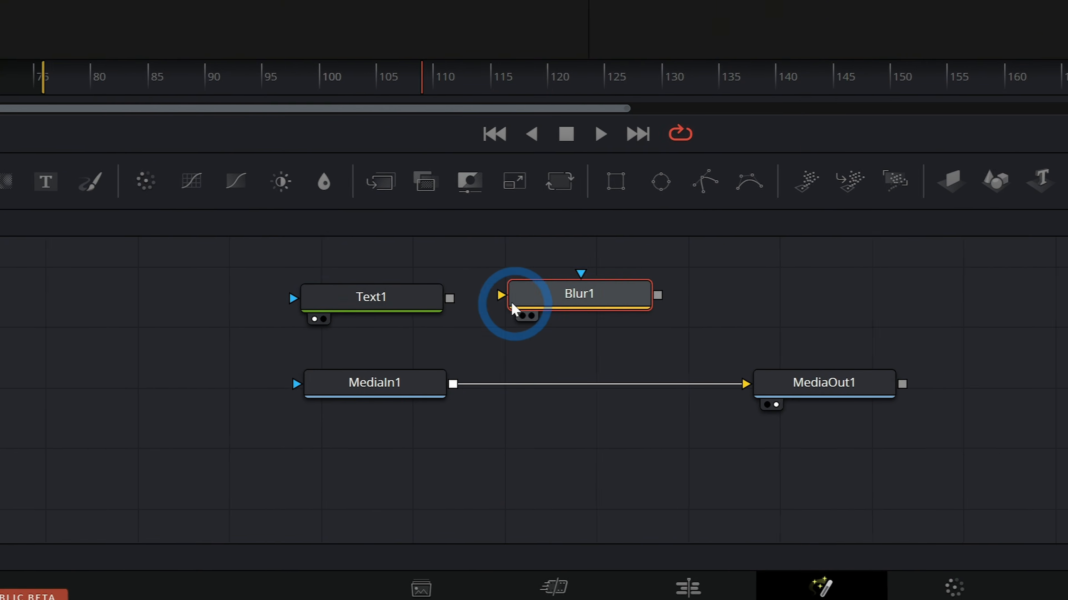
{"action": "left_click_drag", "start_coordinate": [449, 298], "coordinate": [521, 298]}
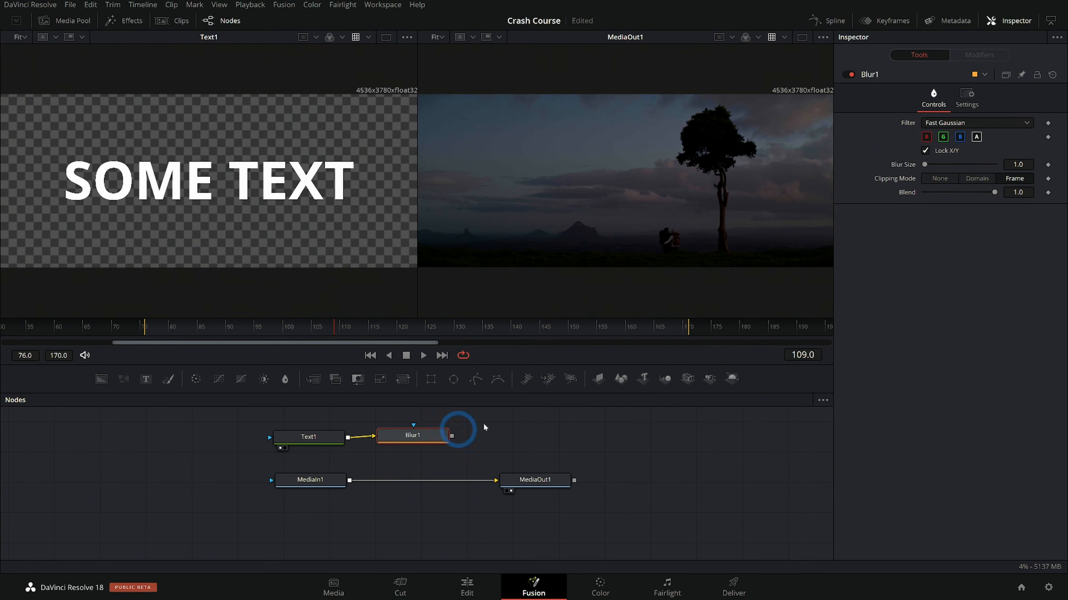
{"action": "left_click_drag", "start_coordinate": [924, 164], "coordinate": [933, 164]}
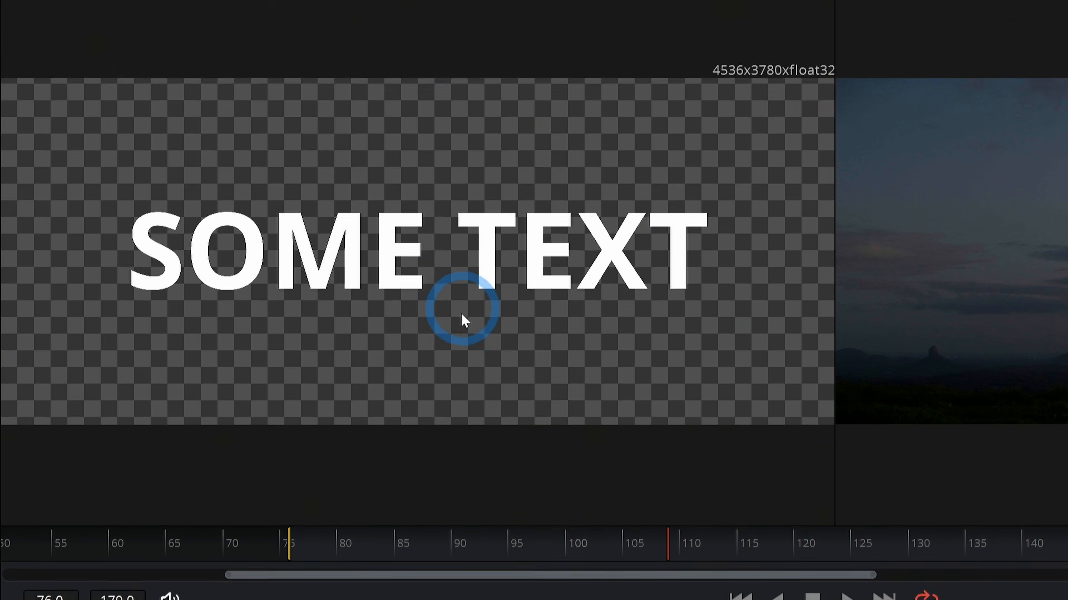
- Inspect the unblurred Text1 node, and load Blur1 into the left viewer in its place
{"action": "left_click", "coordinate": [536, 304]}
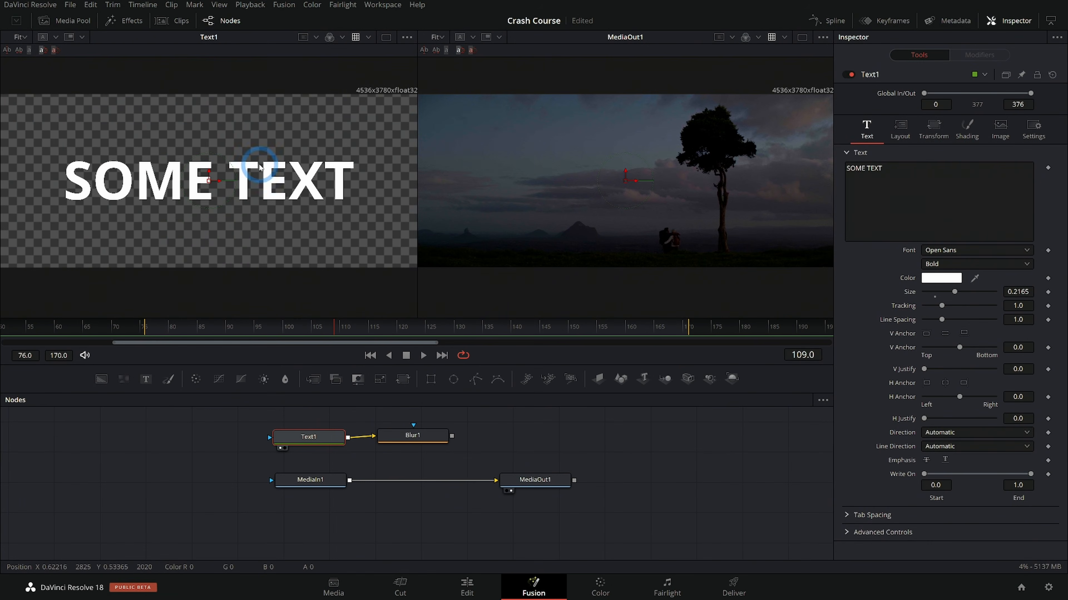
{"action": "left_click", "coordinate": [424, 445]}
{"action": "left_click_drag", "start_coordinate": [423, 446], "coordinate": [309, 215]}
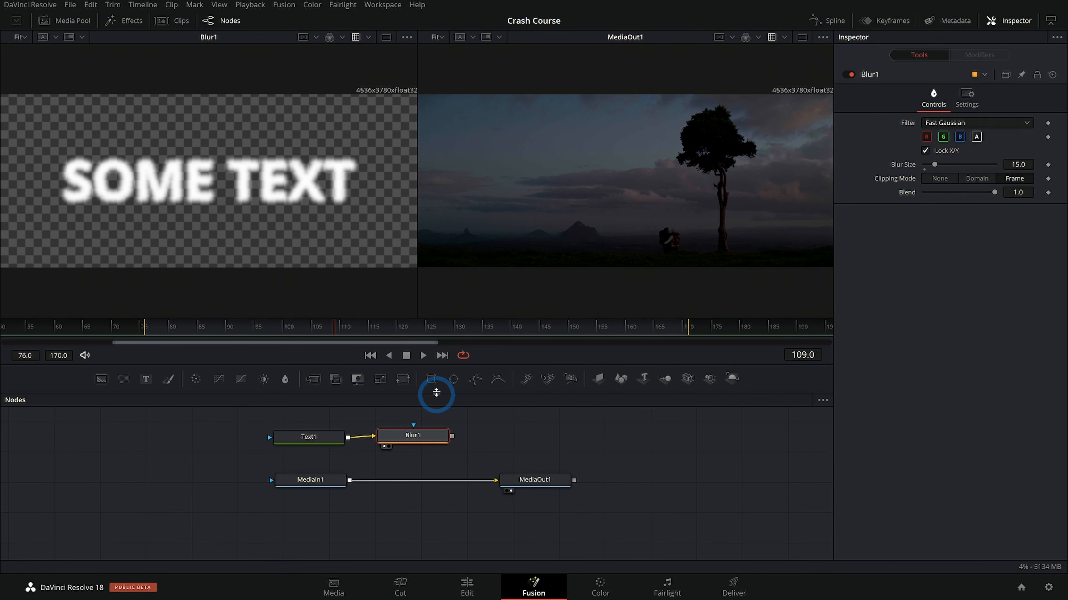
- On the Edit page, examine how the Camping Essentials title on Video 2 is layered over the first clip, then return to Fusion
{"action": "left_click", "coordinate": [467, 587]}
{"action": "left_click", "coordinate": [527, 387]}
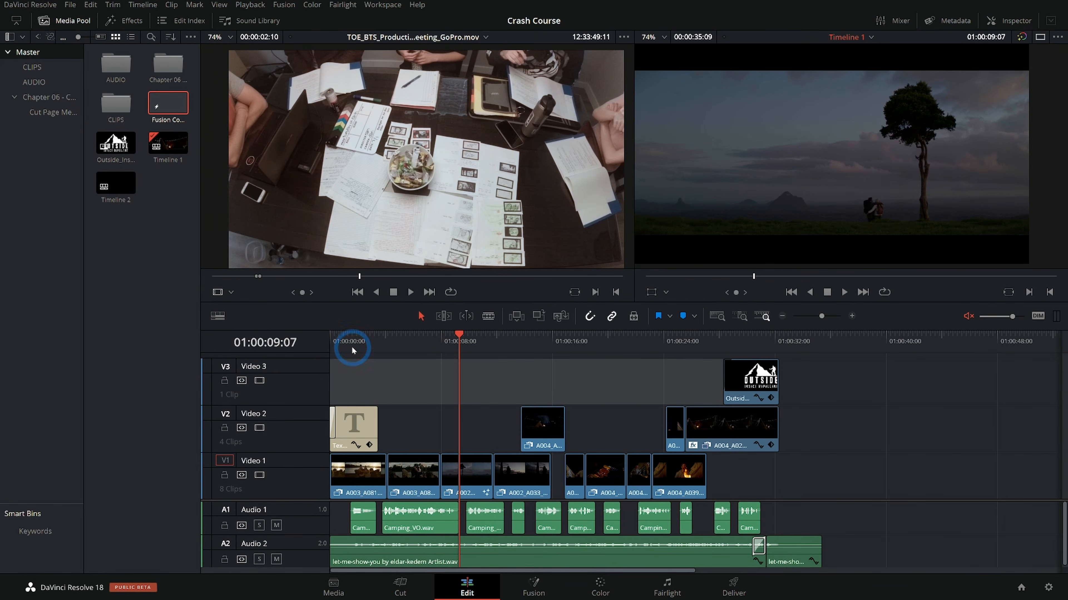
{"action": "left_click", "coordinate": [351, 340]}
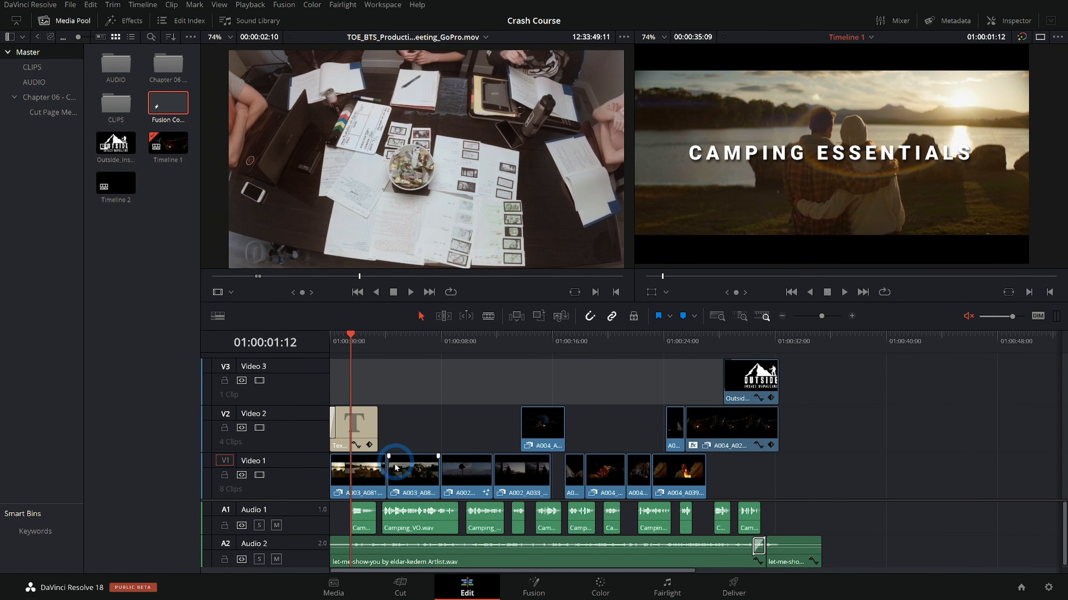
{"action": "left_click", "coordinate": [360, 479]}
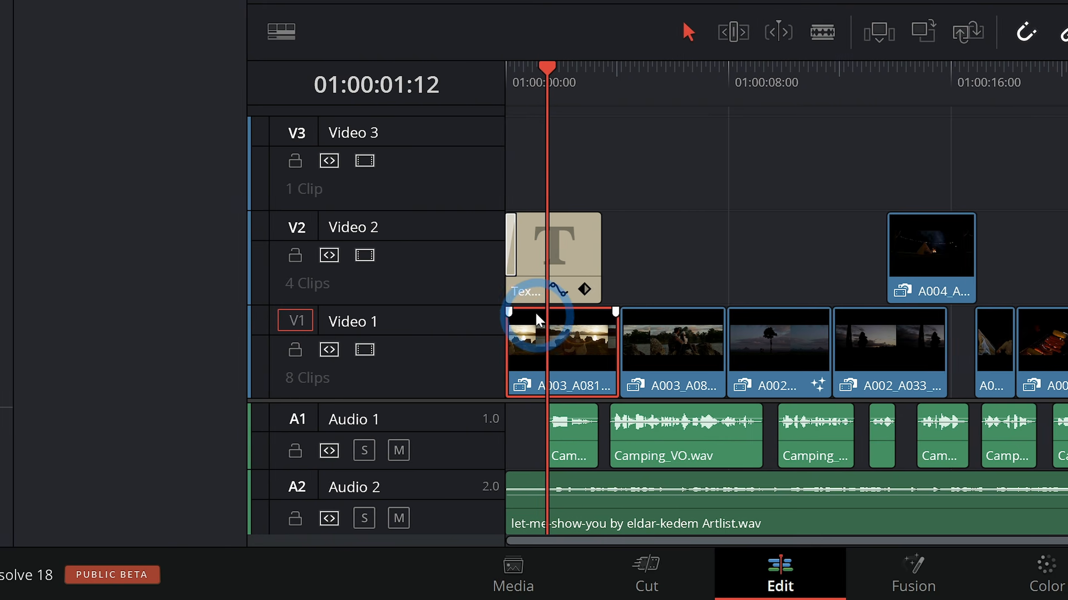
{"action": "left_click", "coordinate": [352, 430]}
{"action": "left_click", "coordinate": [535, 302]}
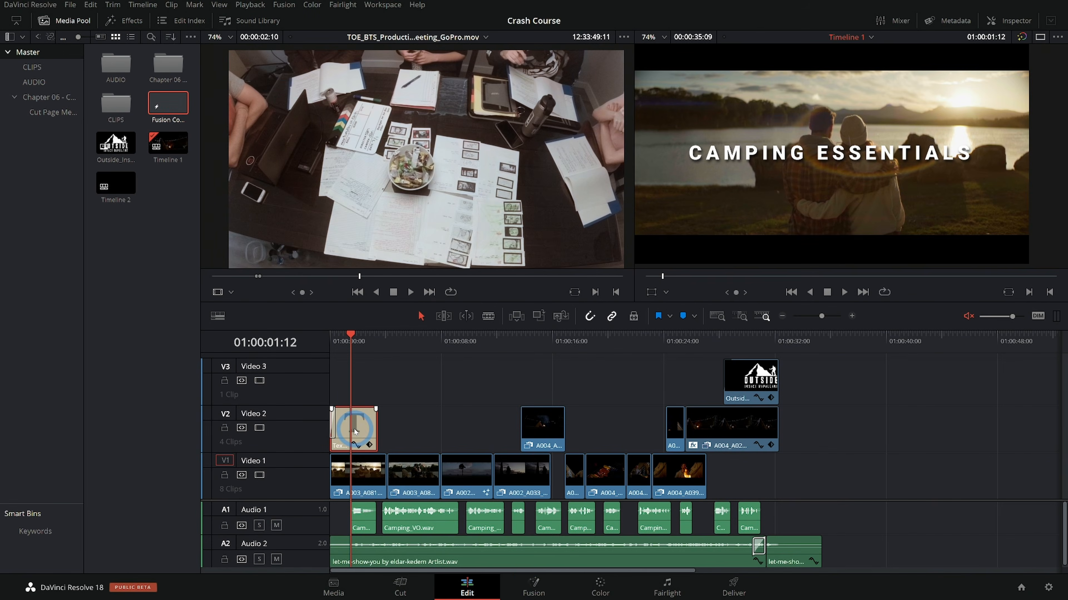
{"action": "left_click", "coordinate": [533, 587]}
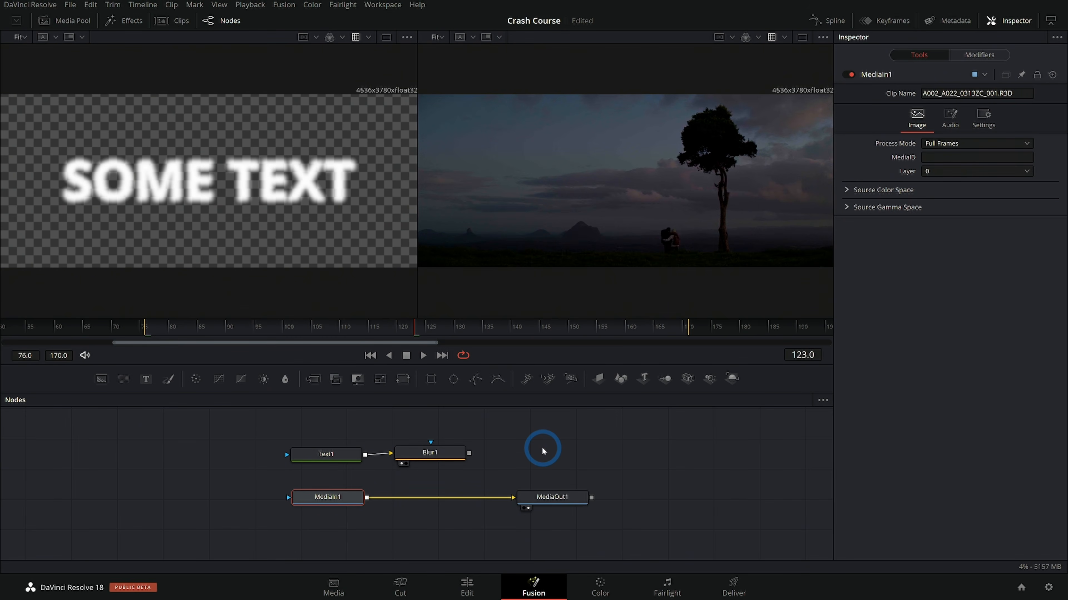
- Move the Text1 and Blur1 nodes together to the upper left of MediaIn1, and deselect them
{"action": "left_click_drag", "start_coordinate": [448, 458], "coordinate": [273, 456]}
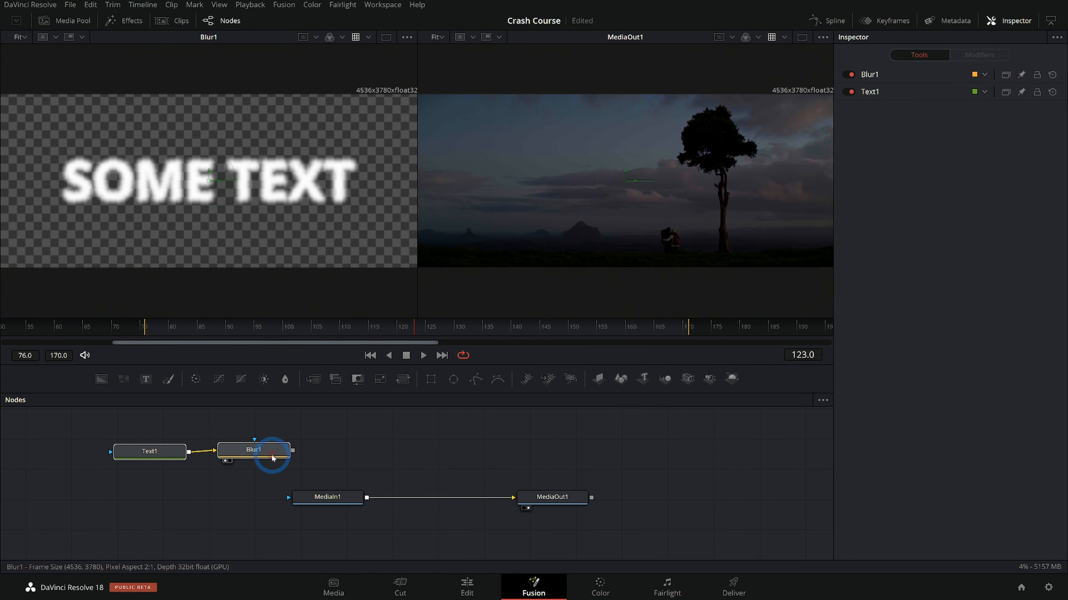
{"action": "left_click", "coordinate": [351, 424]}
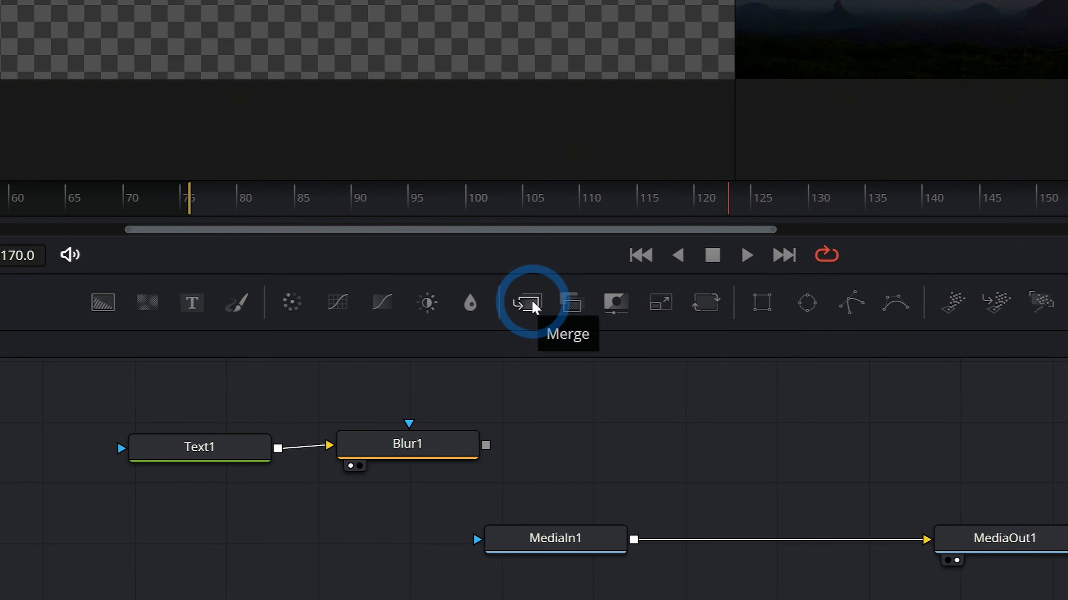
- Add a Merge node between MediaIn1 and MediaOut1, feeding MediaIn1 into its background input and its output into MediaOut1
{"action": "mouse_move", "coordinate": [537, 306]}
{"action": "left_mouse_down"}
{"action": "mouse_move", "coordinate": [765, 458]}
{"action": "mouse_move", "coordinate": [538, 316]}
{"action": "left_mouse_up"}
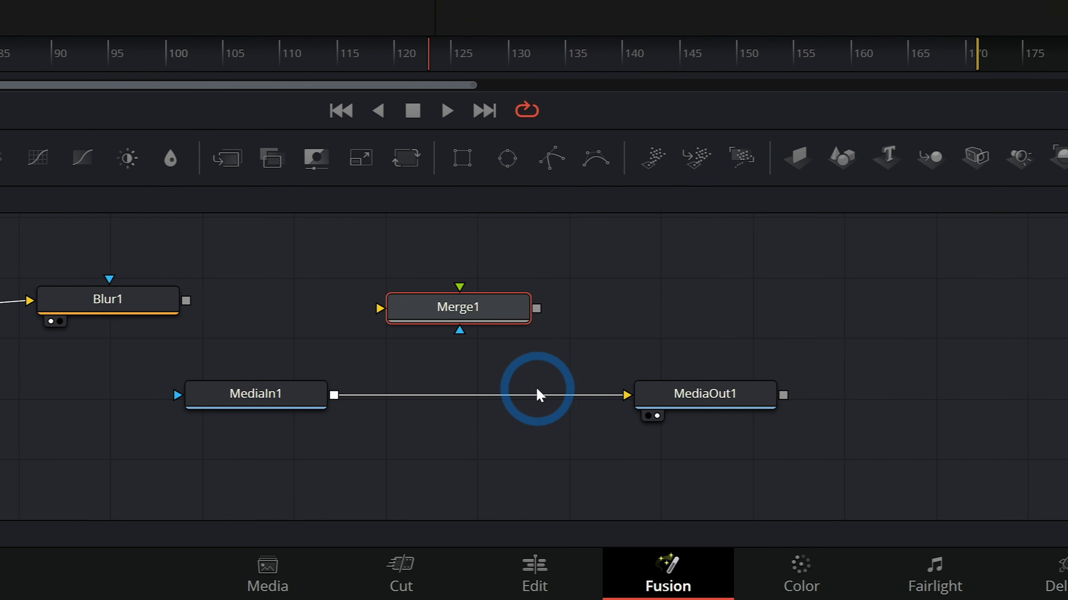
{"action": "left_click_drag", "start_coordinate": [538, 395], "coordinate": [440, 317]}
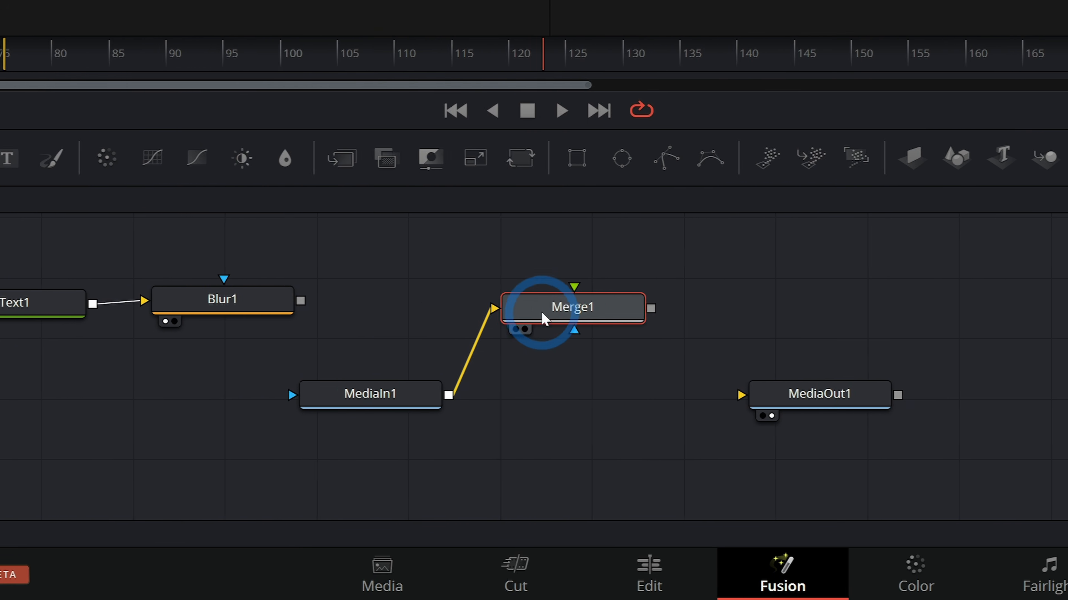
{"action": "left_click_drag", "start_coordinate": [651, 309], "coordinate": [717, 320]}
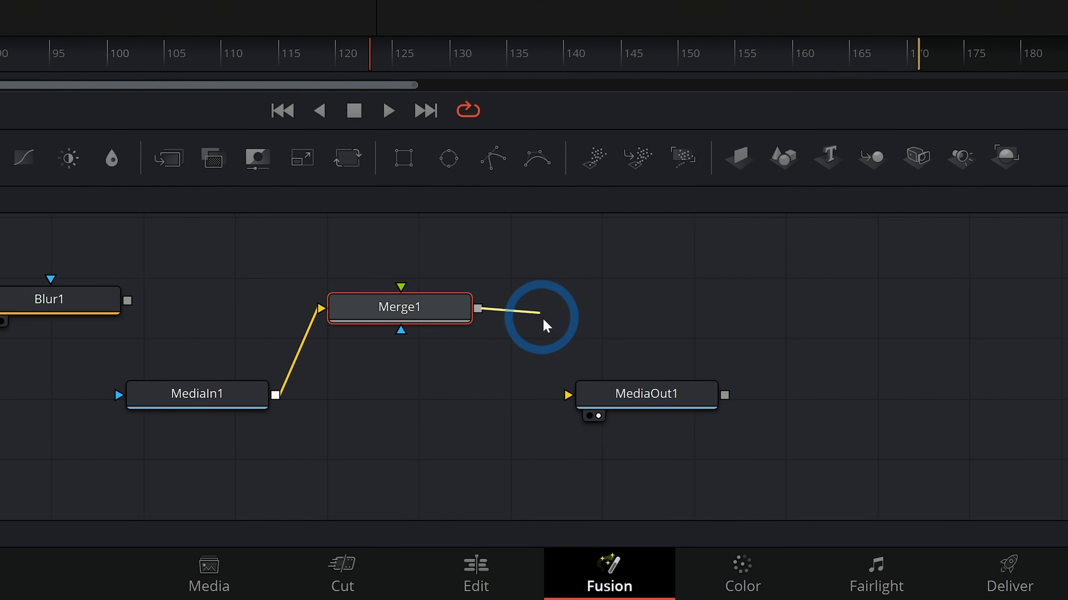
{"action": "left_click_drag", "start_coordinate": [543, 319], "coordinate": [616, 393]}
{"action": "left_click_drag", "start_coordinate": [449, 319], "coordinate": [471, 380]}
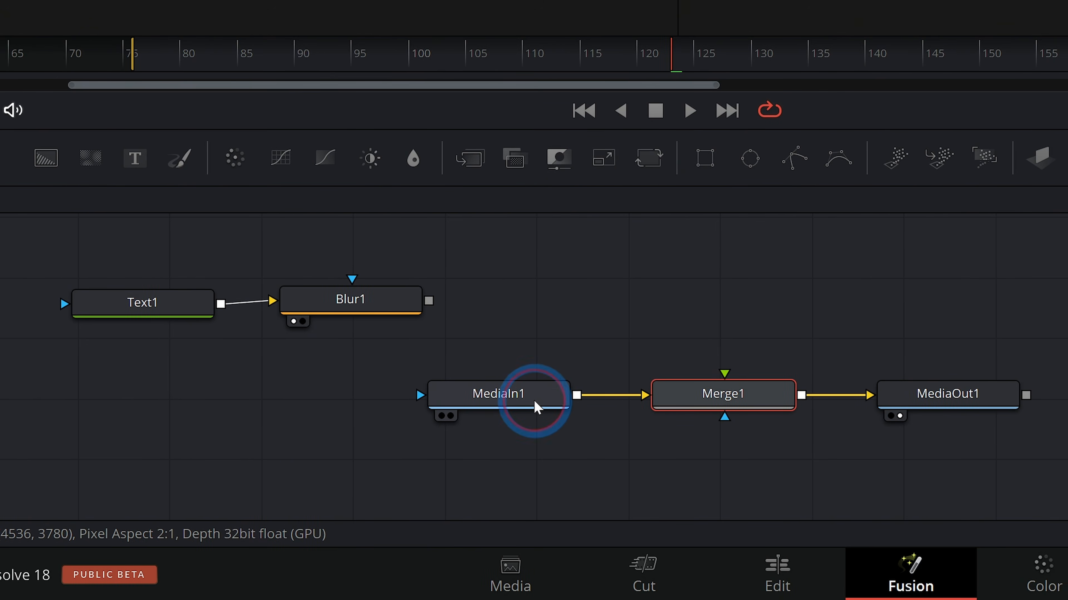
{"action": "left_click", "coordinate": [536, 407]}
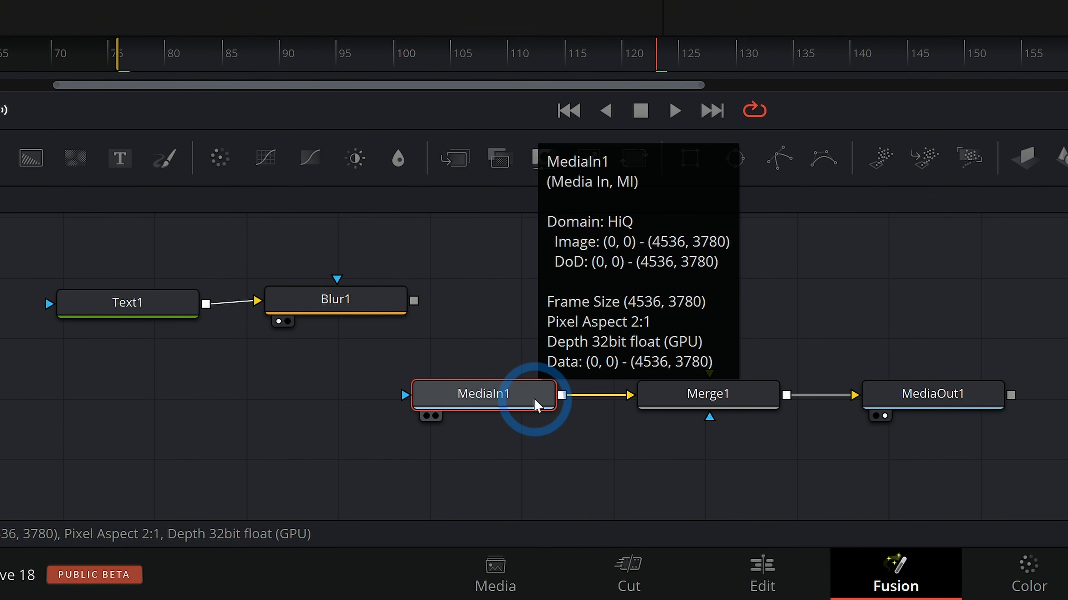
{"action": "left_click", "coordinate": [716, 395]}
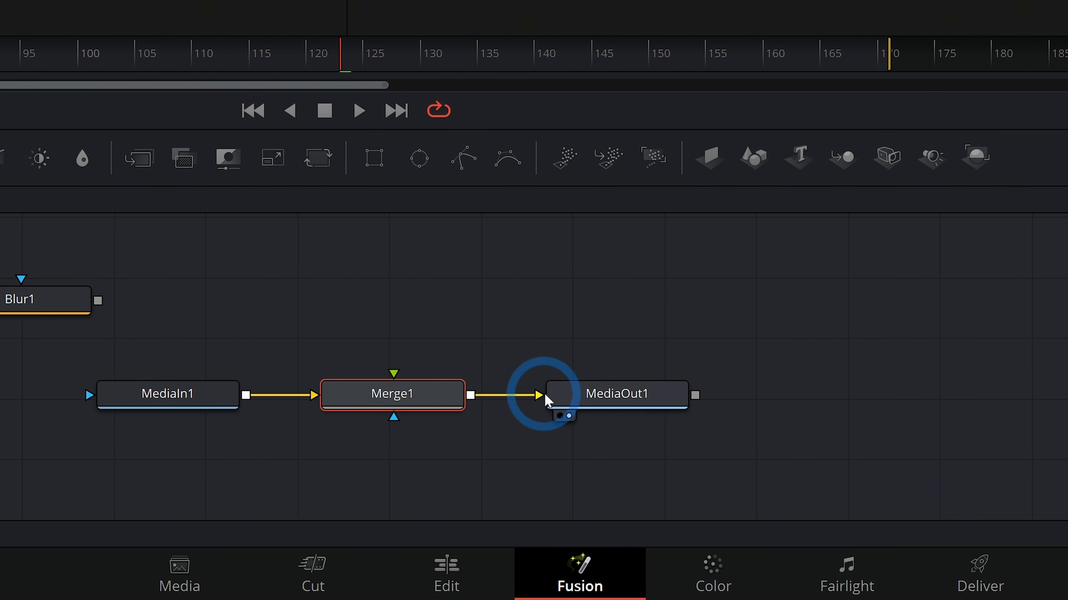
{"action": "left_click", "coordinate": [584, 400]}
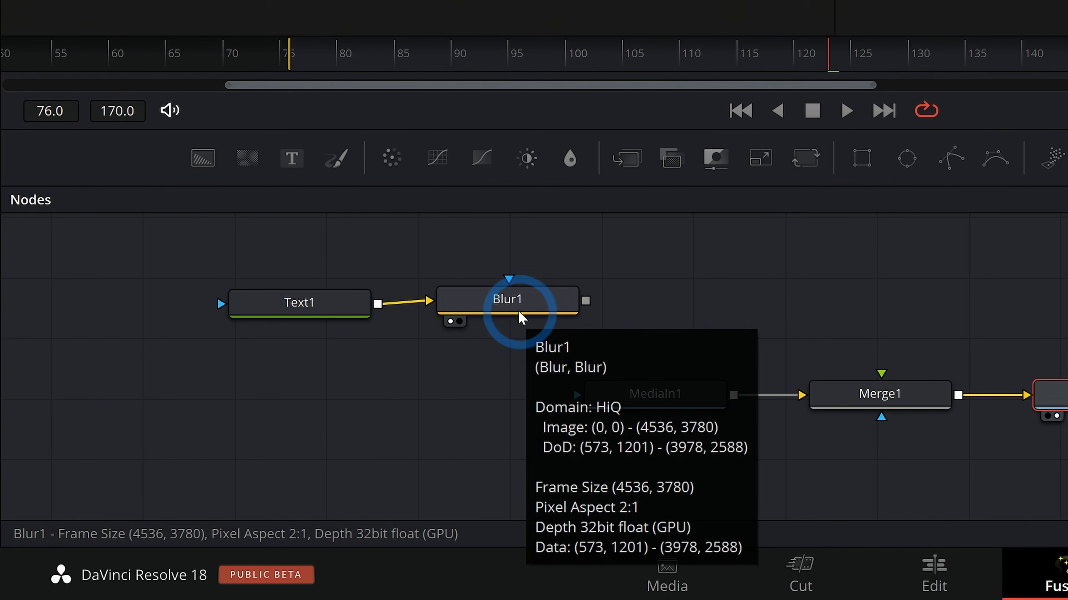
- Delete the Blur1 node, place Text1 above the main chain, and connect its output to Merge1's foreground input
{"action": "left_click", "coordinate": [259, 453]}
{"action": "key", "text": "Delete"}
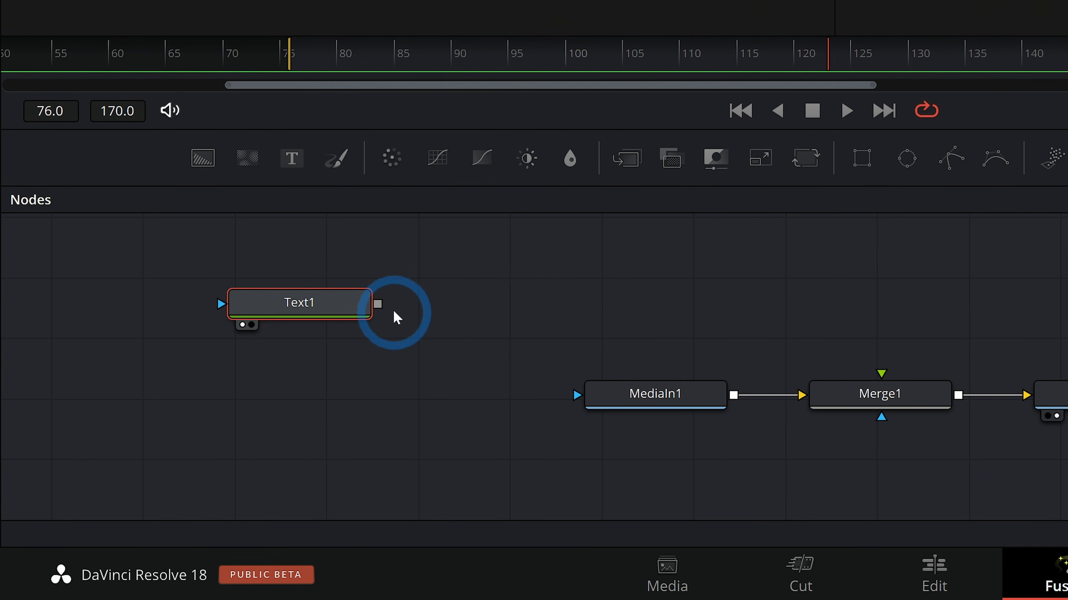
{"action": "left_click_drag", "start_coordinate": [338, 305], "coordinate": [770, 287]}
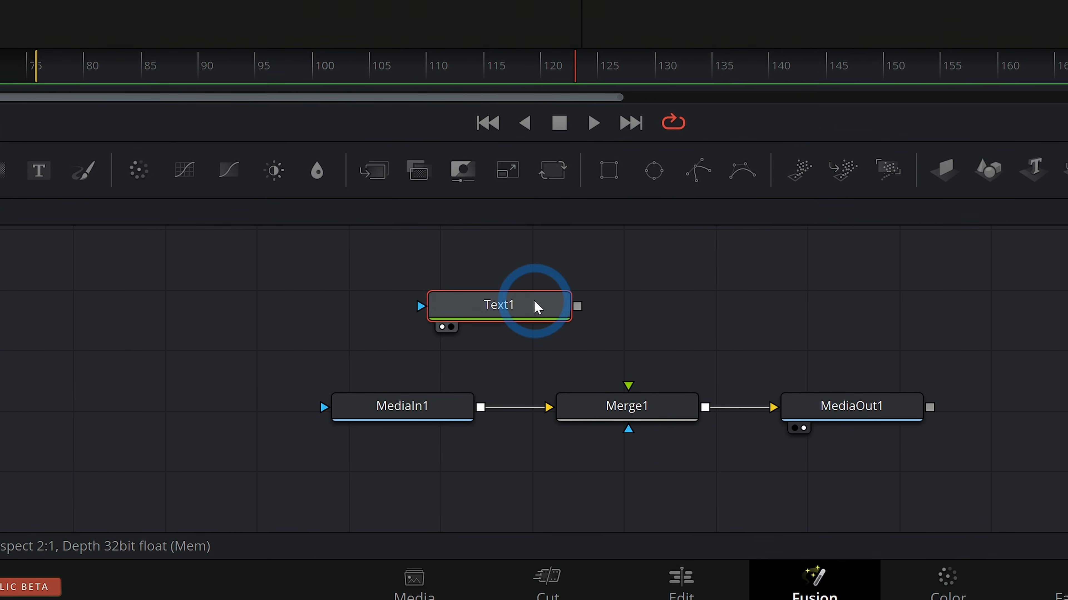
{"action": "left_click_drag", "start_coordinate": [577, 306], "coordinate": [630, 342]}
{"action": "left_click_drag", "start_coordinate": [539, 335], "coordinate": [537, 377]}
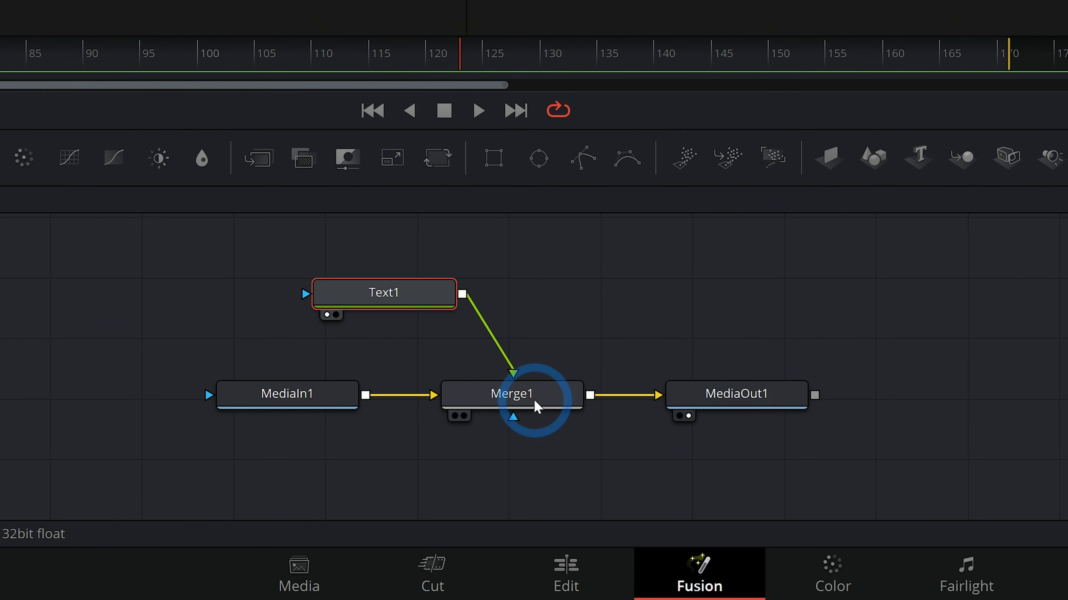
- Try Merge1's Center, Size and Angle controls on the merged text, and restore their default values
{"action": "mouse_move", "coordinate": [452, 503]}
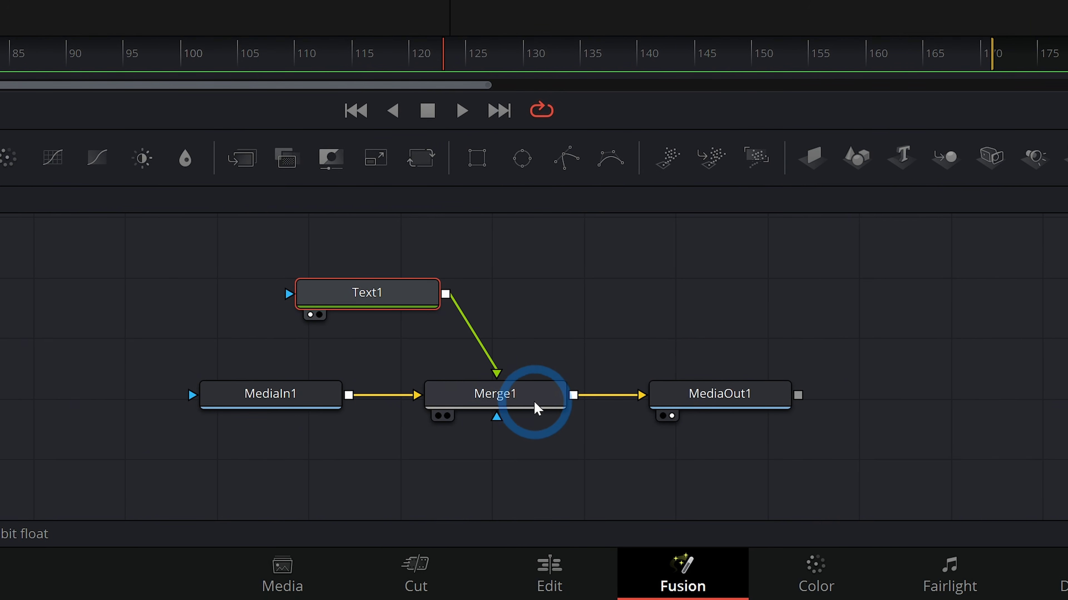
{"action": "left_click", "coordinate": [553, 407]}
{"action": "mouse_move", "coordinate": [537, 407]}
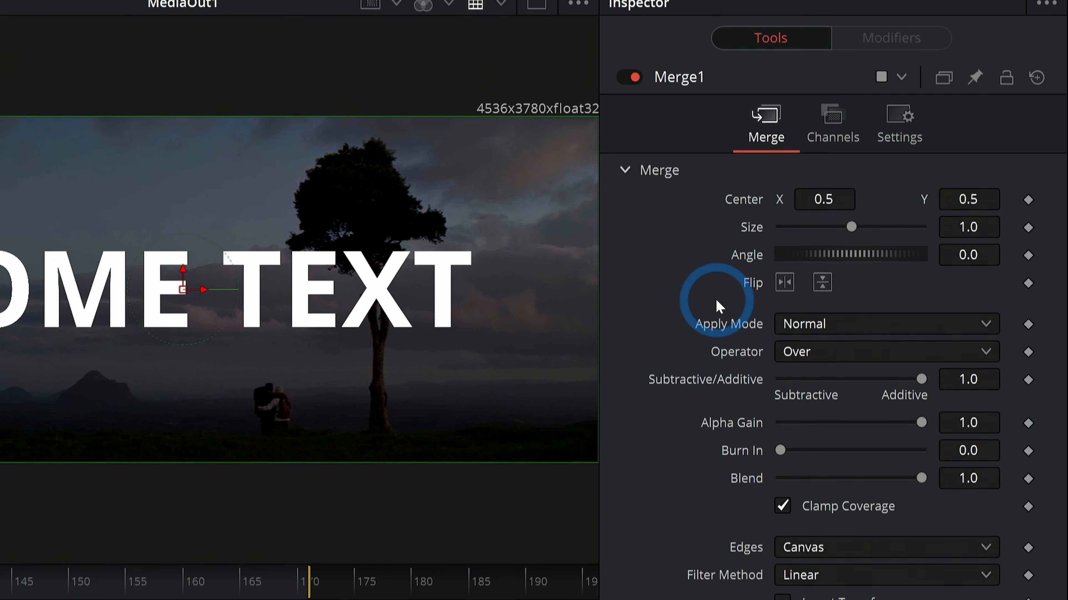
{"action": "left_click_drag", "start_coordinate": [806, 253], "coordinate": [845, 256]}
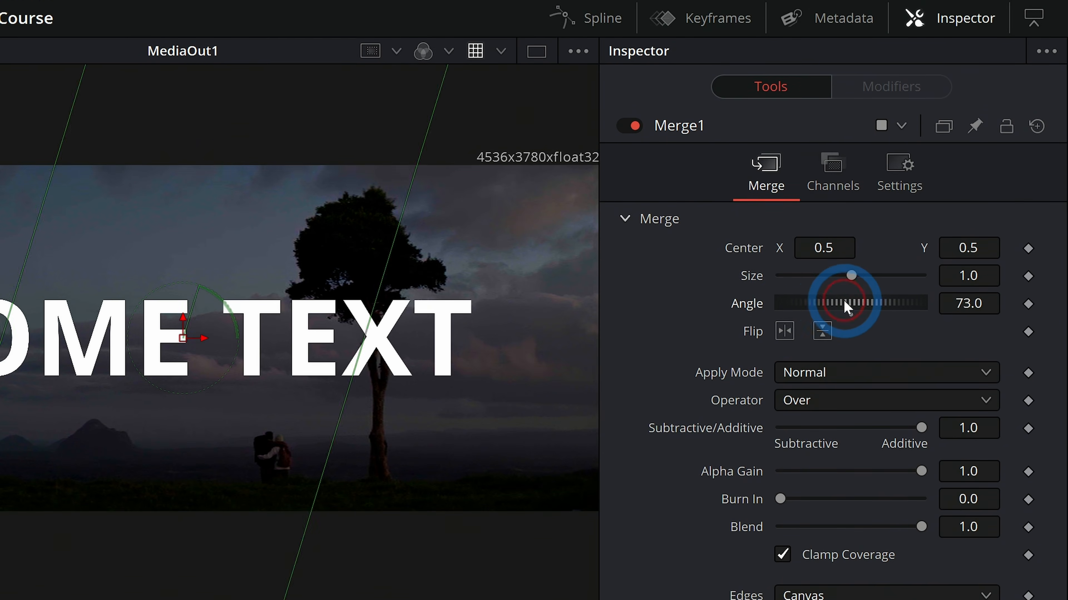
{"action": "left_click_drag", "start_coordinate": [844, 301], "coordinate": [822, 274]}
{"action": "double_click", "coordinate": [749, 302]}
{"action": "double_click", "coordinate": [758, 297]}
{"action": "double_click", "coordinate": [740, 272]}
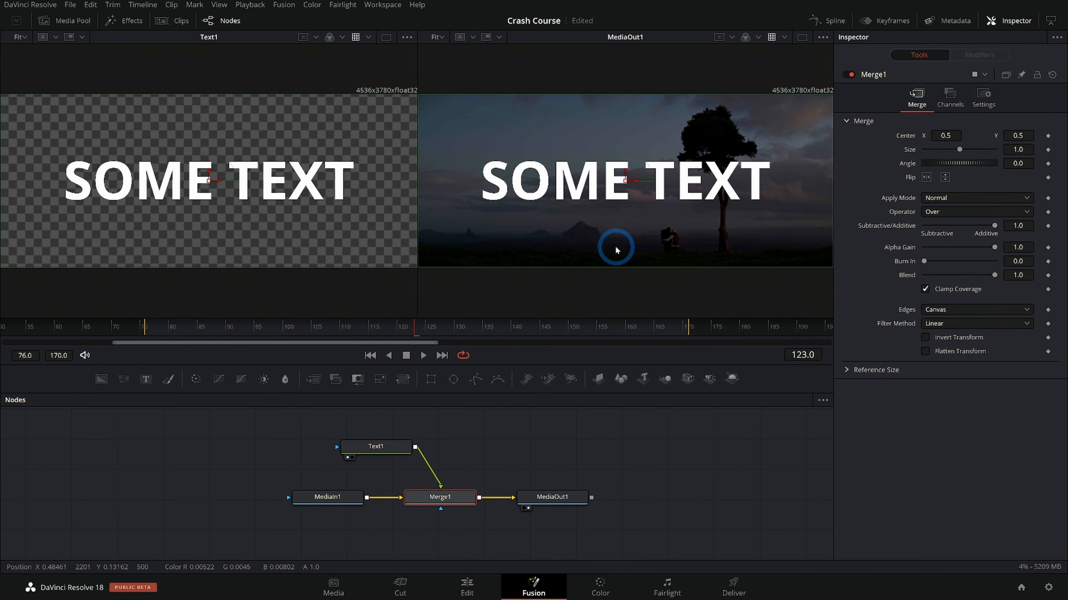
- Try scaling the merged text to a Size of 0.44 and adjusting Blend, and reset all of Merge1's settings
{"action": "left_click_drag", "start_coordinate": [959, 150], "coordinate": [940, 150]}
{"action": "left_click", "coordinate": [617, 194]}
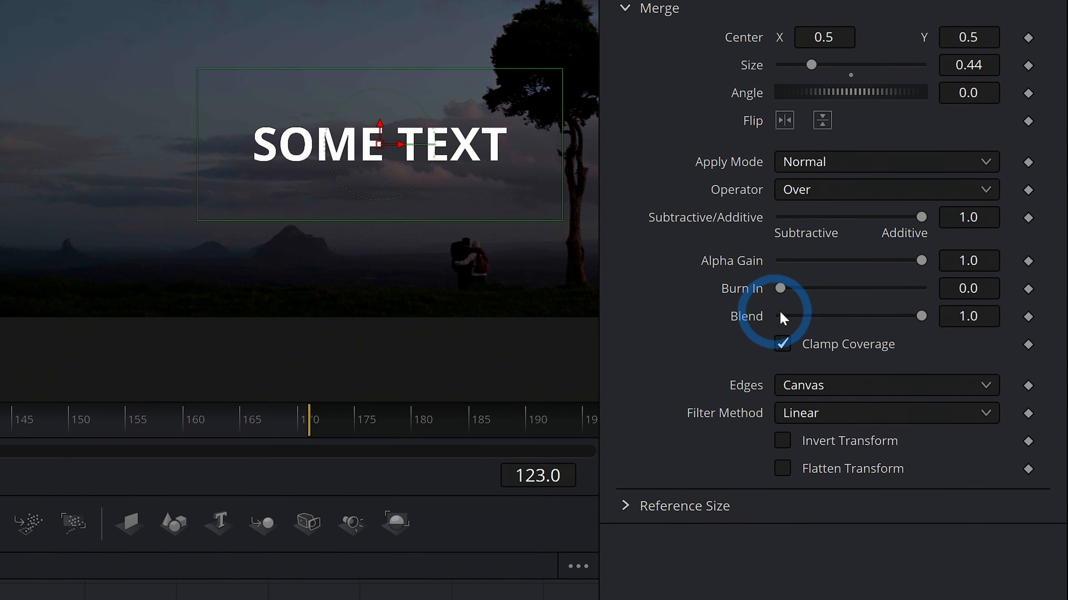
{"action": "left_click_drag", "start_coordinate": [919, 301], "coordinate": [974, 313]}
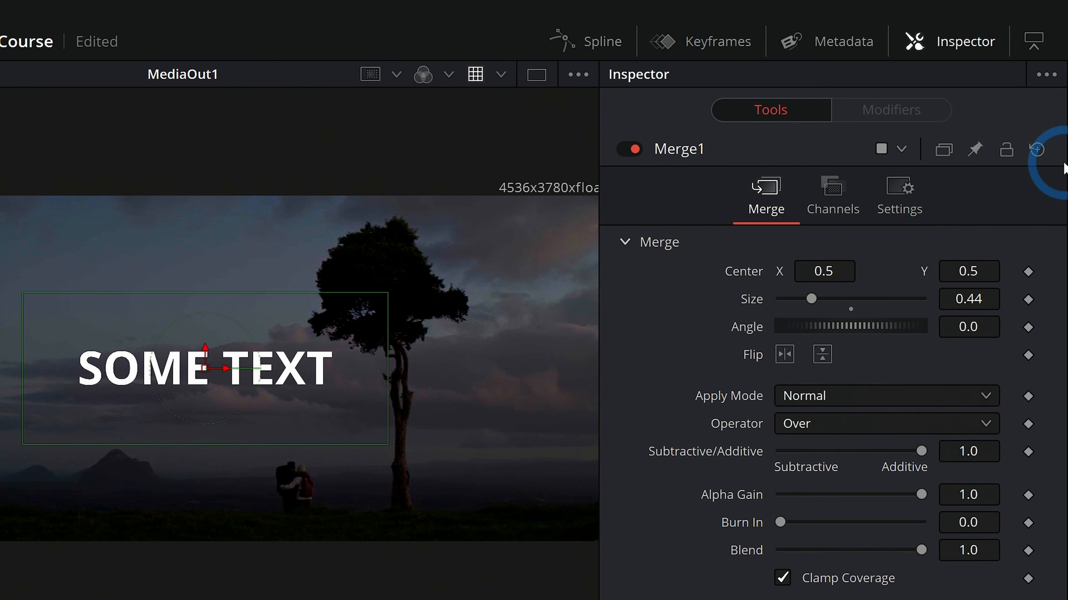
{"action": "left_click", "coordinate": [1036, 149]}
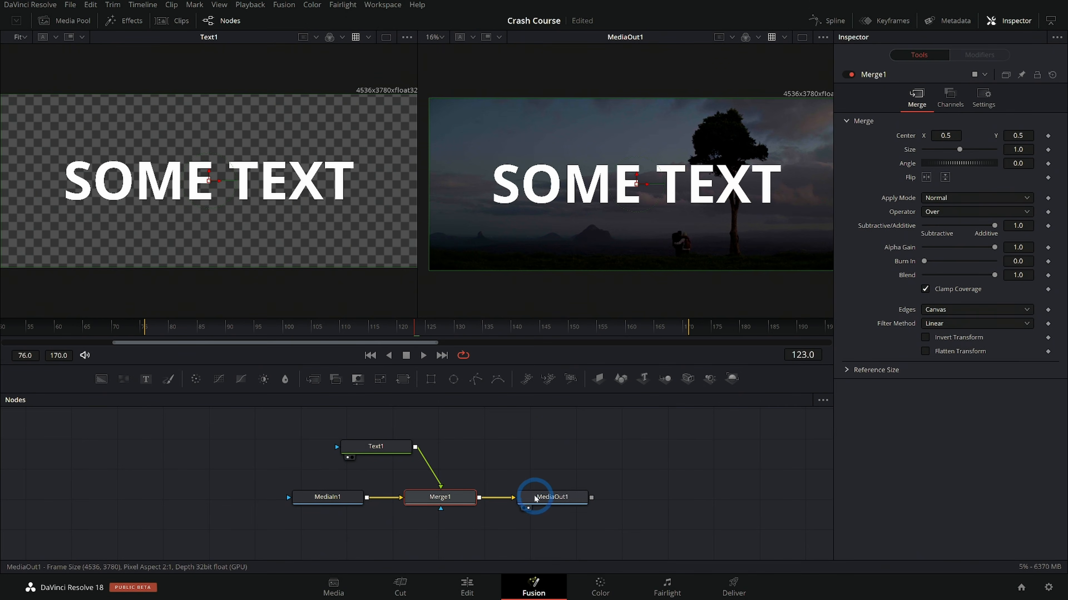
- Move MediaOut1 farther right, break its link to Merge1, and insert a second Merge node between the two
{"action": "left_click_drag", "start_coordinate": [544, 499], "coordinate": [669, 500]}
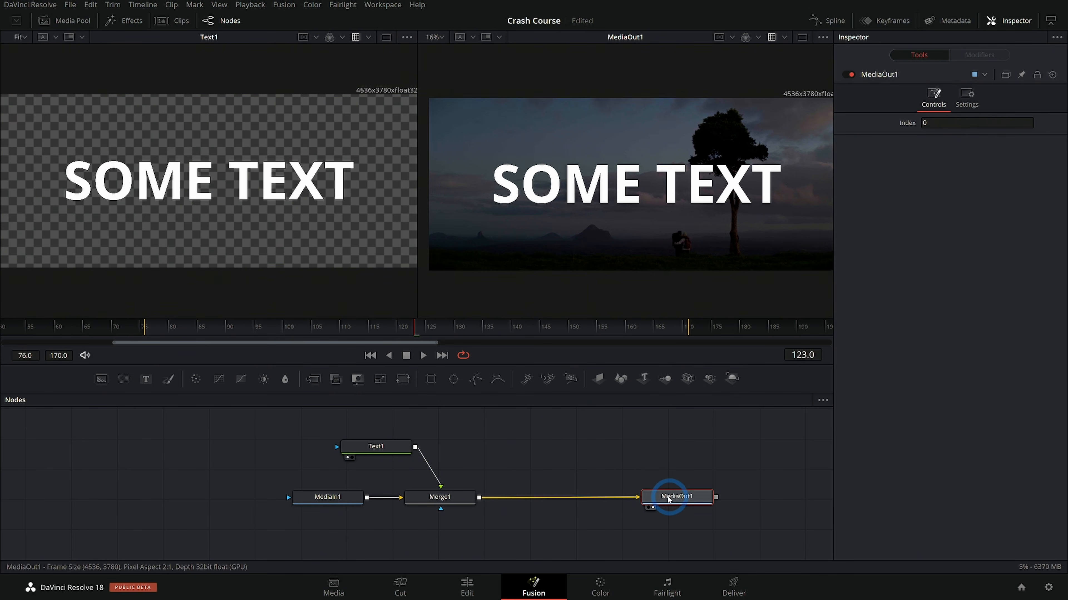
{"action": "left_click", "coordinate": [613, 498]}
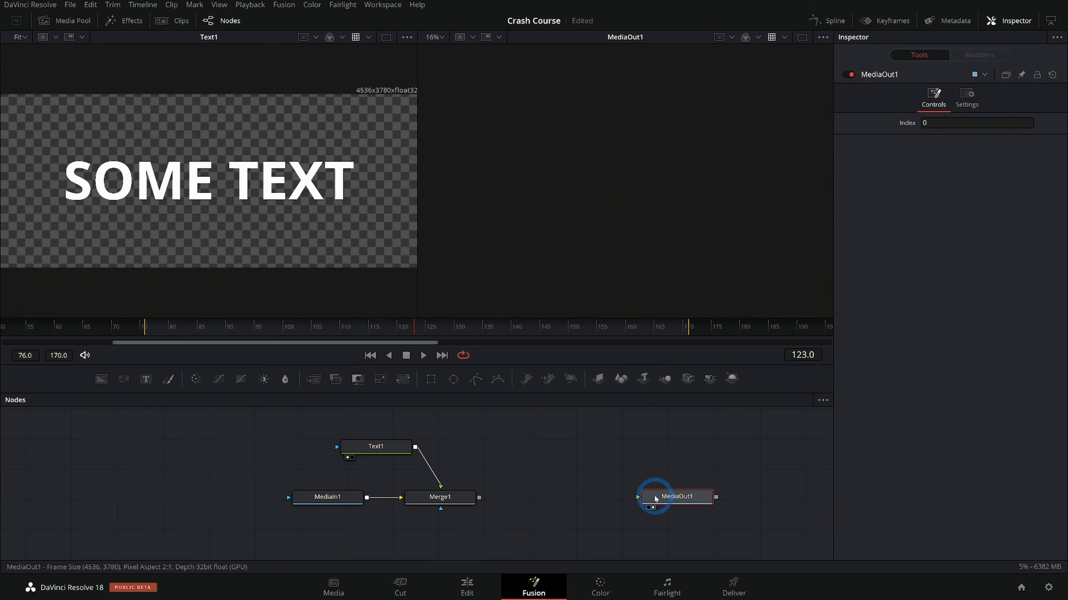
{"action": "left_click_drag", "start_coordinate": [317, 379], "coordinate": [674, 496]}
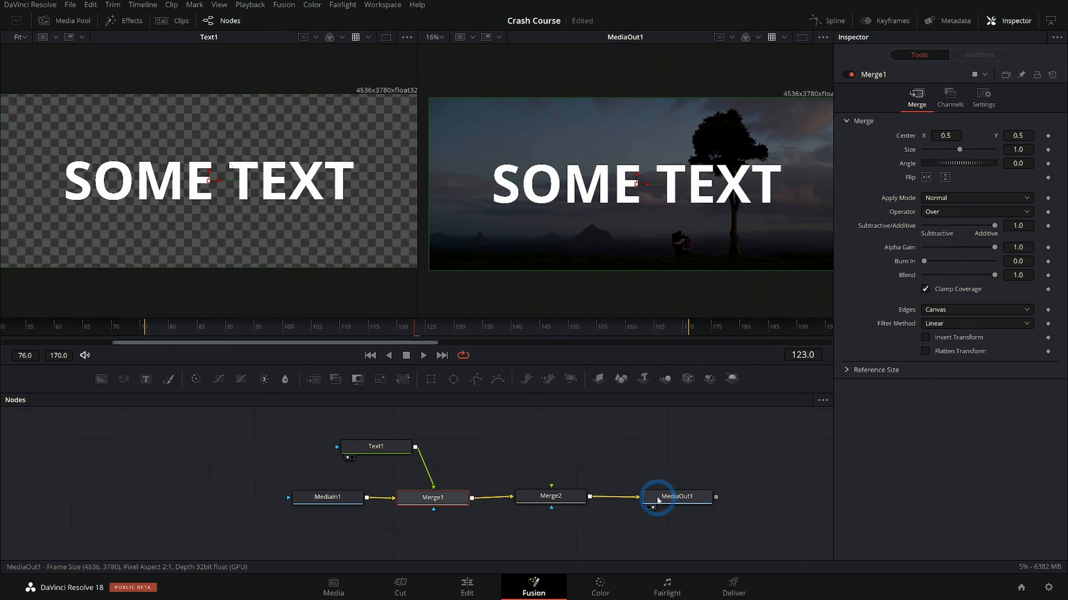
- Add a second text node reading SUB HEADLINE into Merge2's foreground input, and position it just below SOME TEXT
{"action": "left_click_drag", "start_coordinate": [146, 385], "coordinate": [562, 490]}
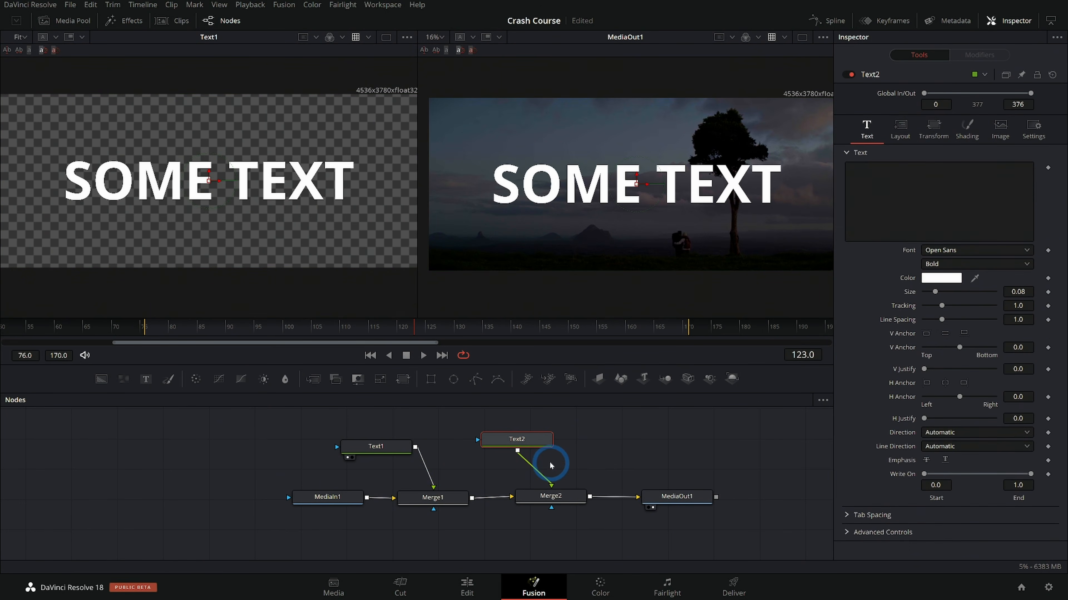
{"action": "left_click", "coordinate": [898, 202]}
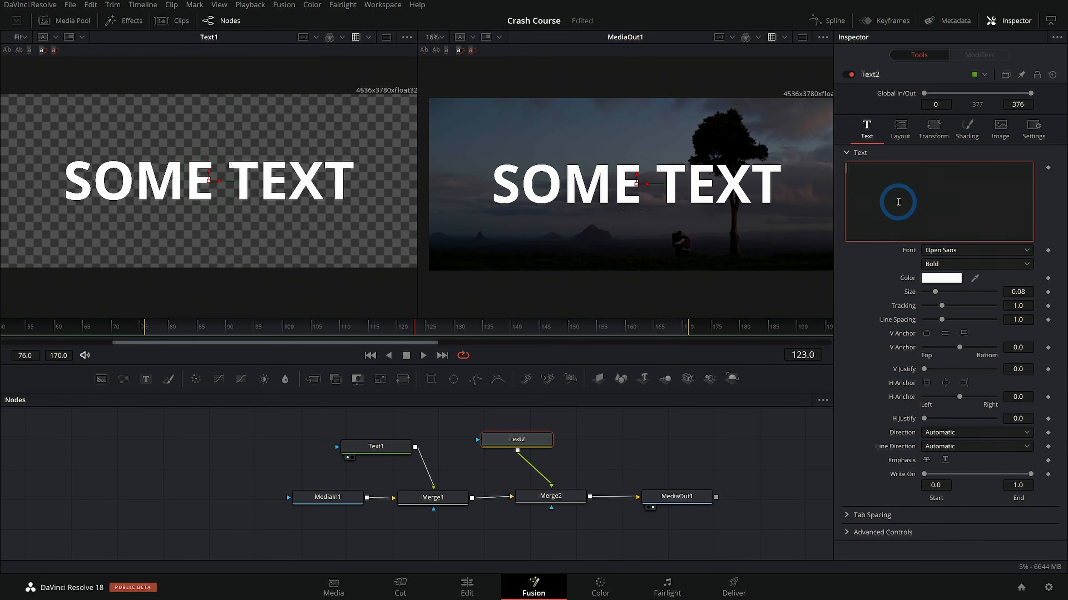
{"action": "type", "text": "SUB HEADLINE"}
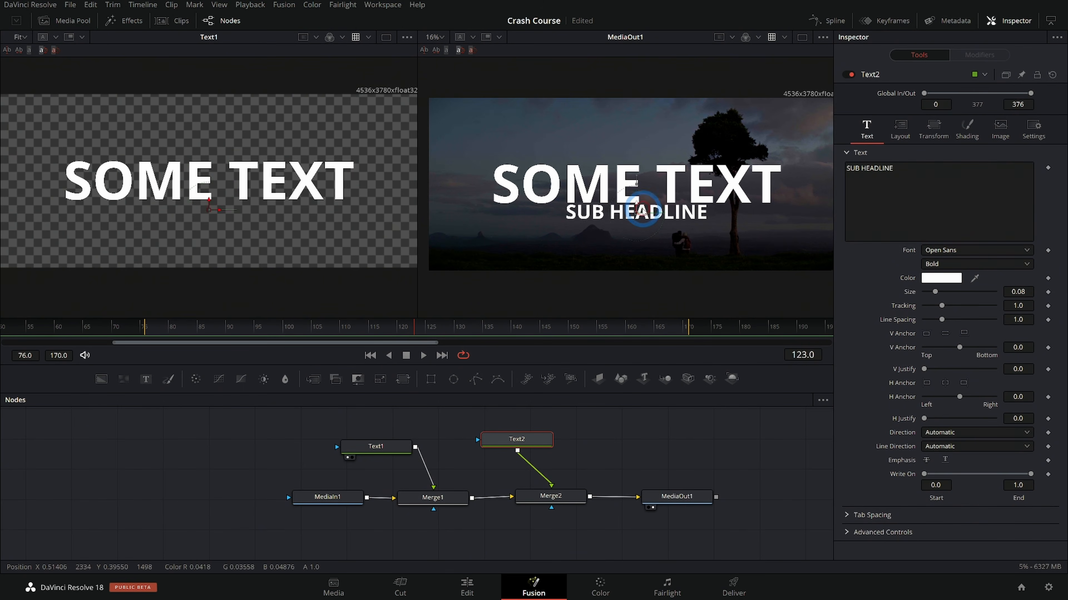
{"action": "left_click", "coordinate": [589, 278]}
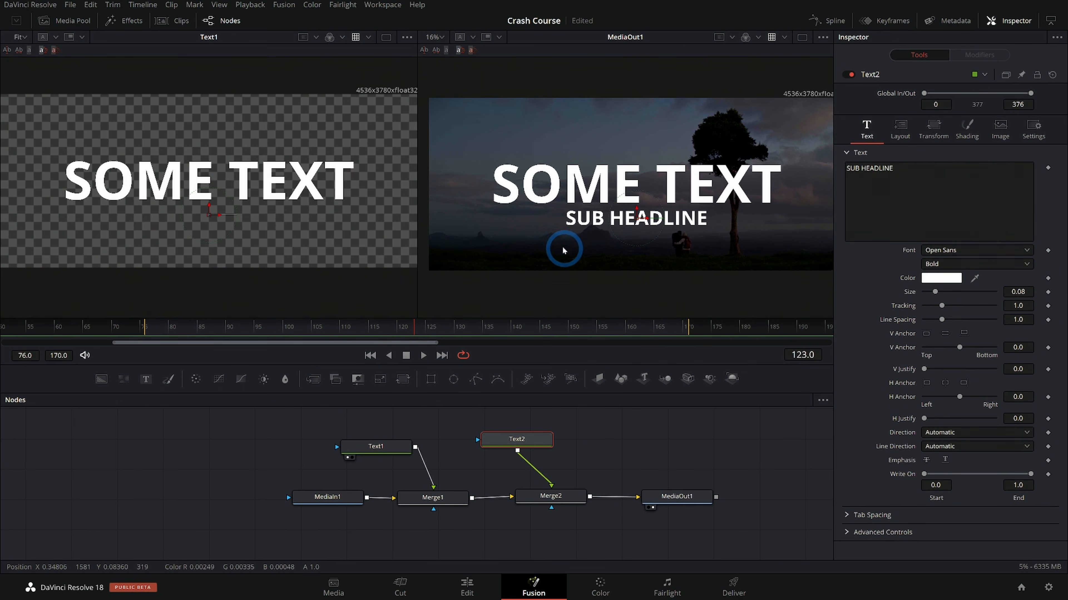
- Preview MediaIn1, Text1, Text2 and MediaOut1 one after another in the left viewer to compare each node's image
{"action": "left_click", "coordinate": [327, 498]}
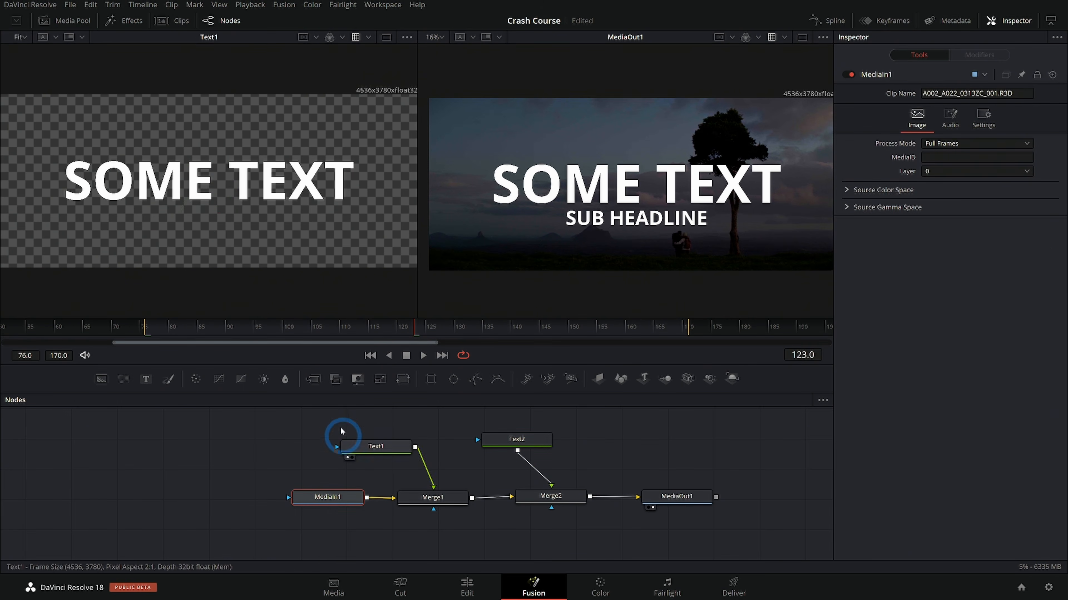
{"action": "key", "text": "1"}
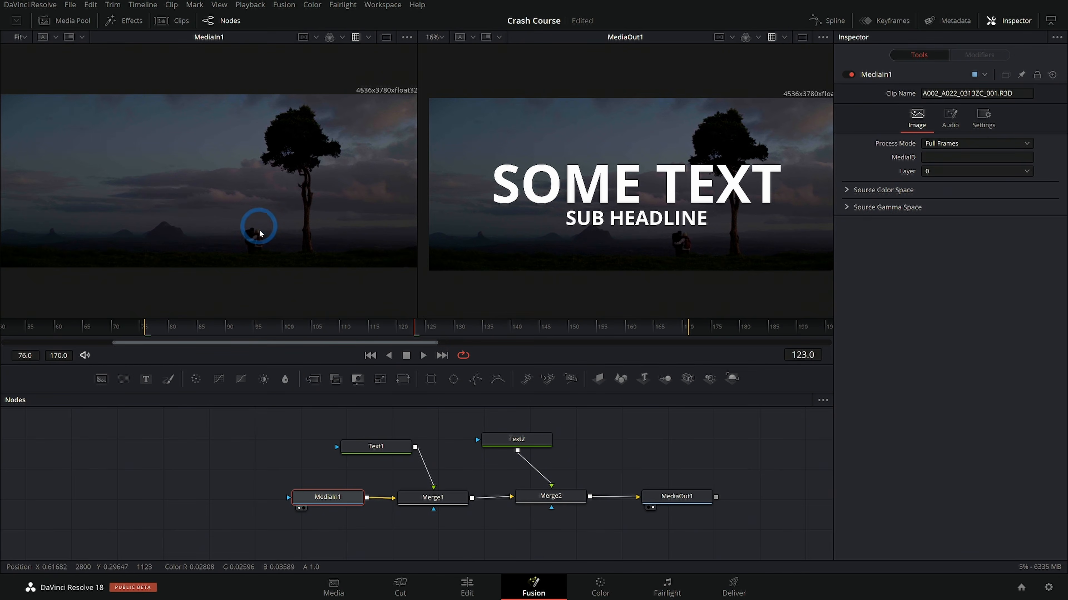
{"action": "left_click", "coordinate": [375, 447]}
{"action": "key", "text": "1"}
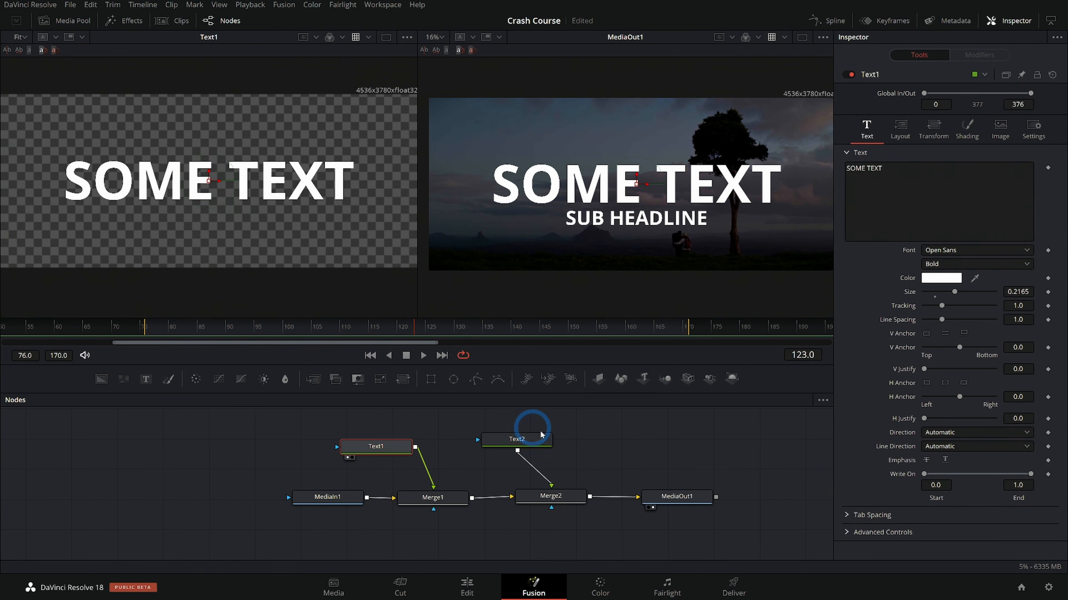
{"action": "left_click", "coordinate": [541, 441]}
{"action": "key", "text": "1"}
{"action": "left_click", "coordinate": [668, 496]}
{"action": "key", "text": "1"}
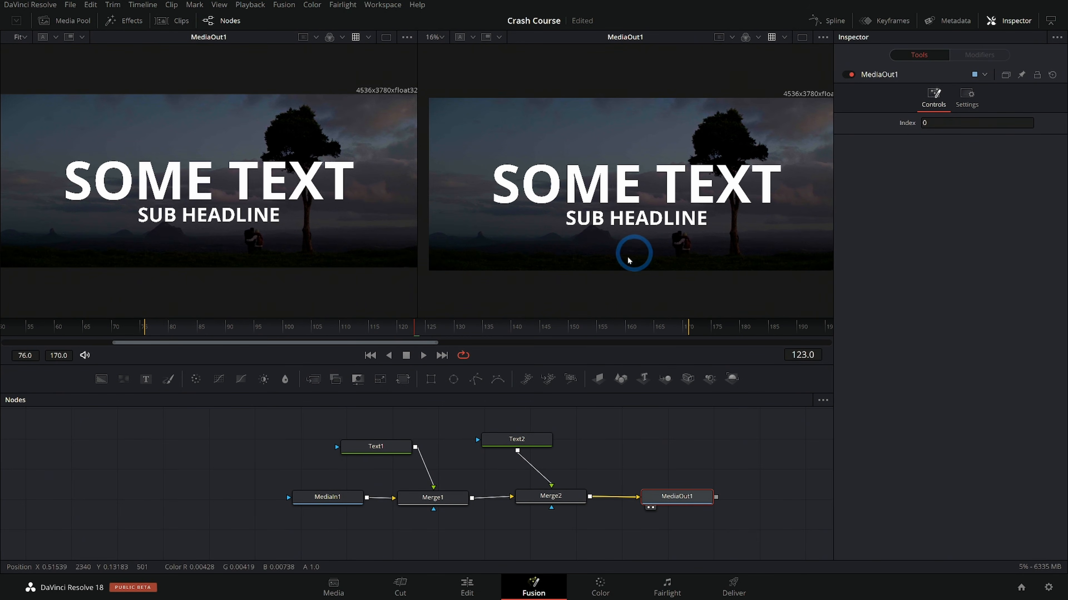
- Align Text2 above Merge2 and Text1 above Merge1, load Text1 into the left viewer, and deselect the nodes
{"action": "left_click_drag", "start_coordinate": [516, 440], "coordinate": [551, 446]}
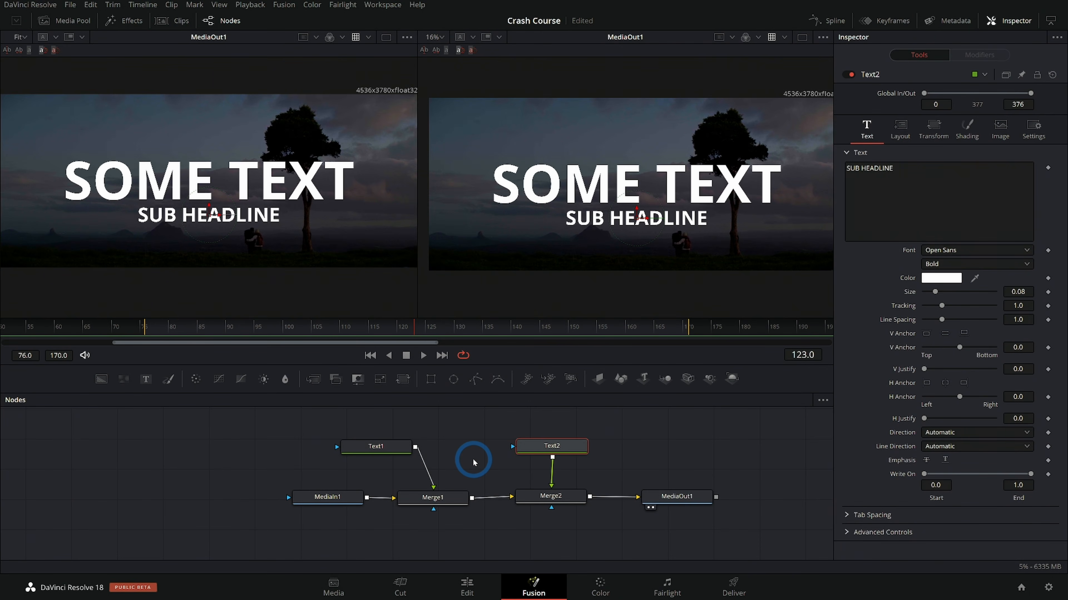
{"action": "left_click_drag", "start_coordinate": [378, 447], "coordinate": [417, 455]}
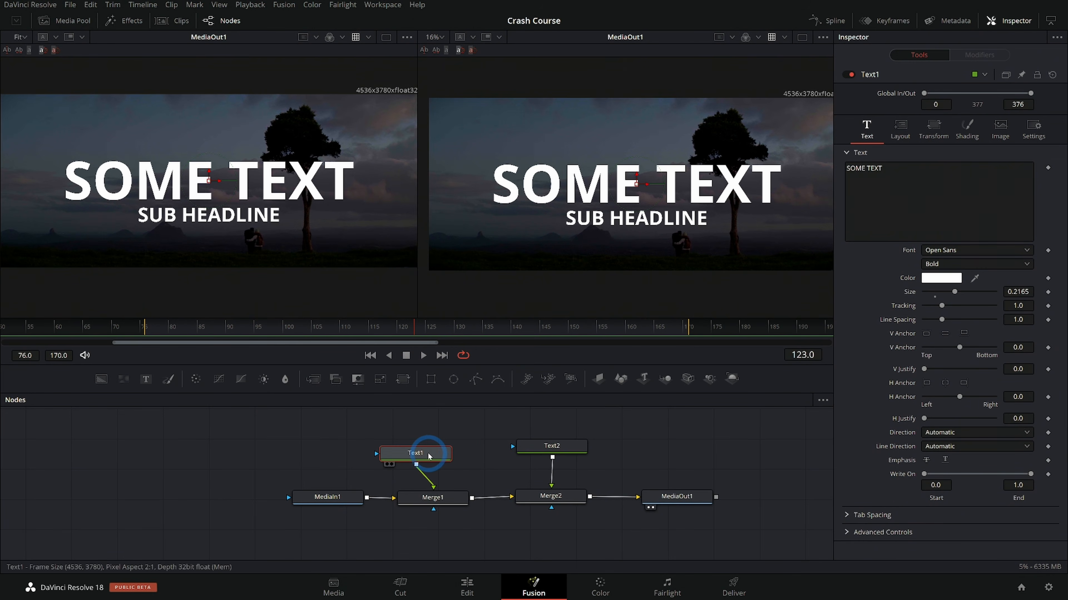
{"action": "key", "text": "1"}
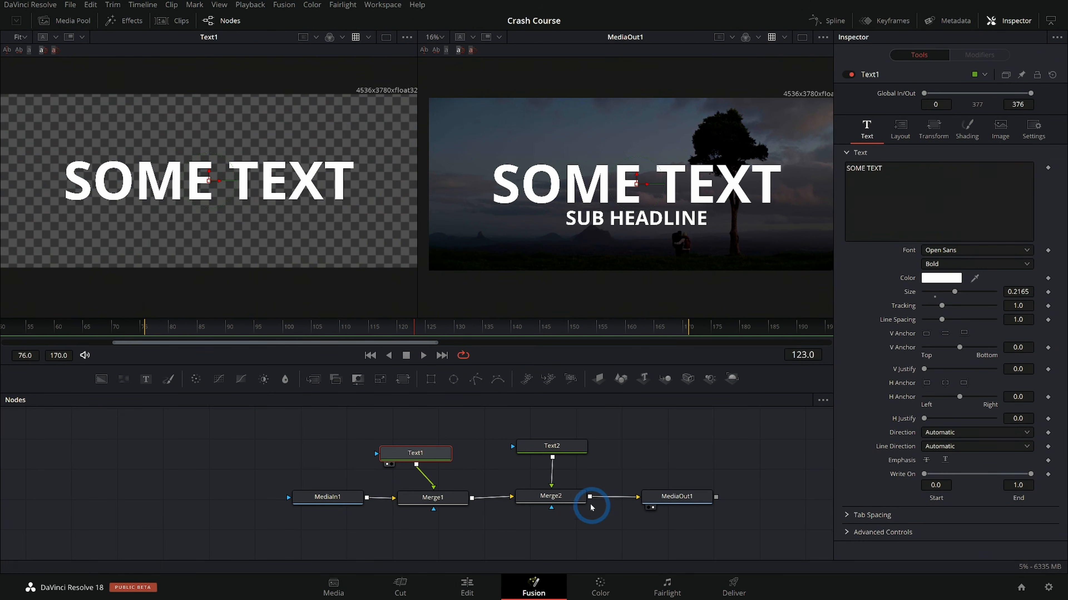
{"action": "left_click_drag", "start_coordinate": [286, 425], "coordinate": [717, 537]}
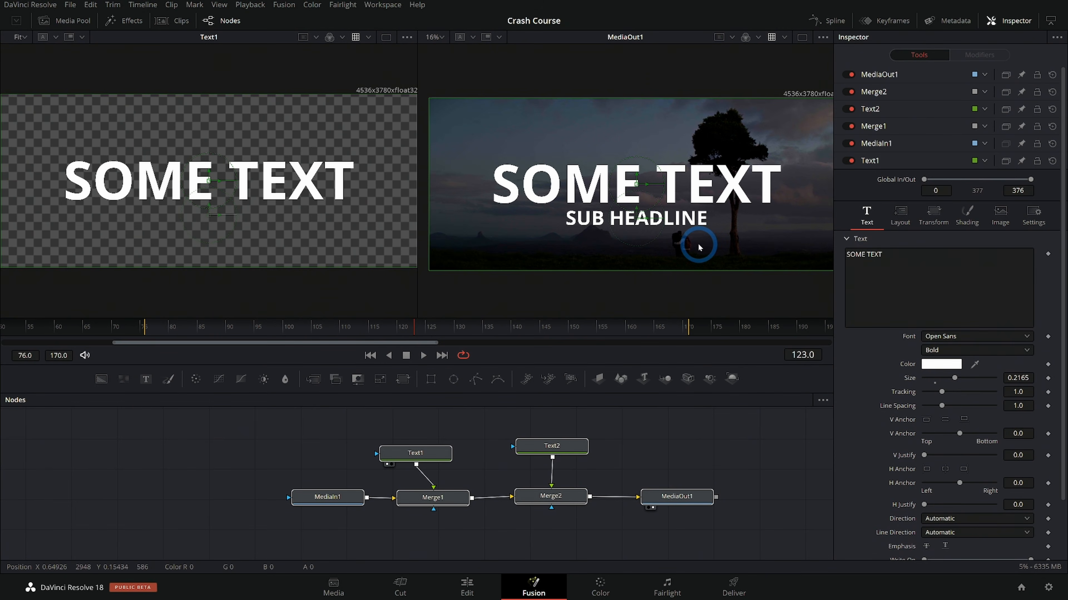
{"action": "left_click_drag", "start_coordinate": [420, 448], "coordinate": [441, 445]}
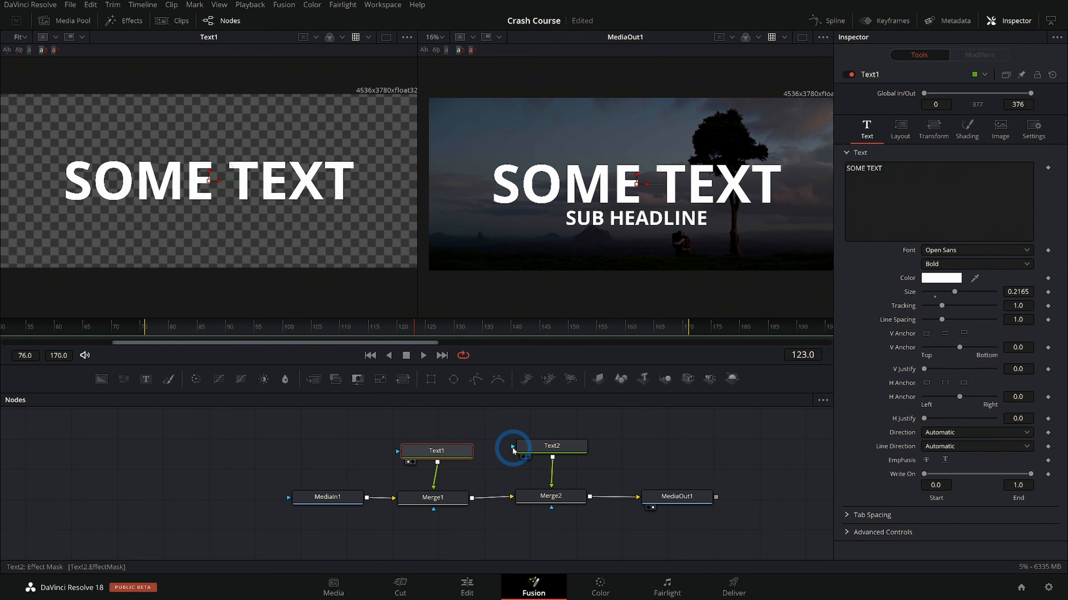
{"action": "left_click", "coordinate": [489, 429]}
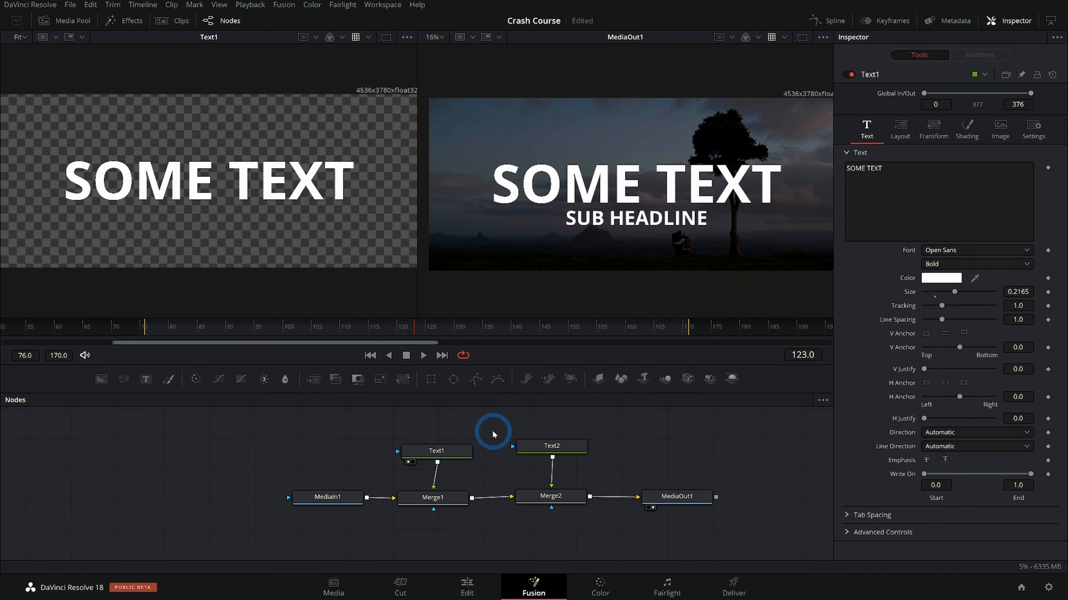